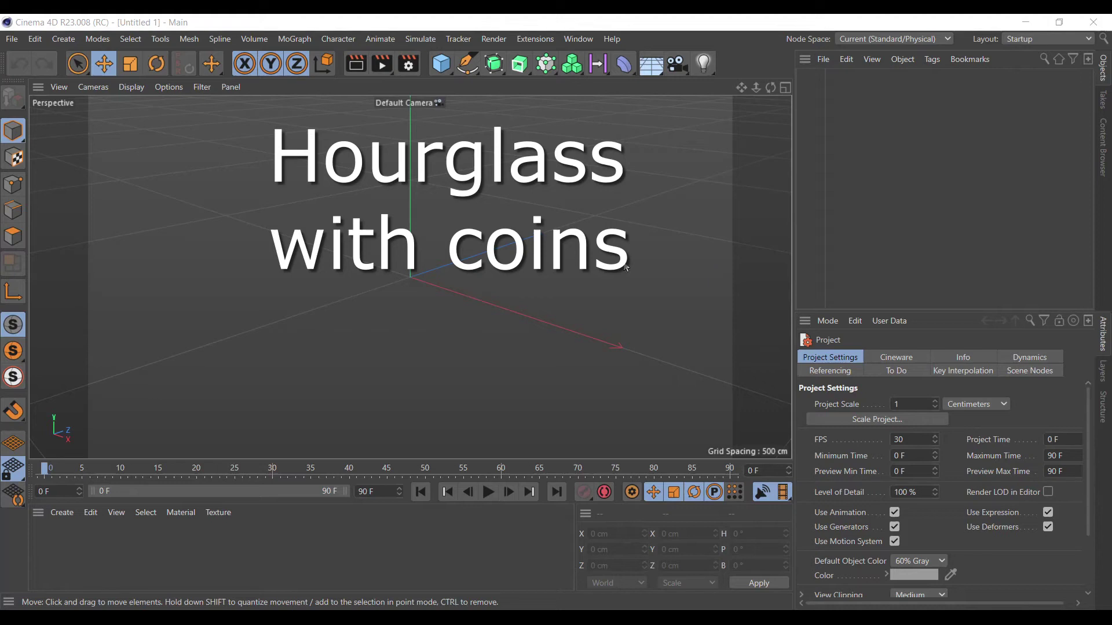
Add a cylinder, flatten it into a thin disc with 24 height segments and filleted caps.
{"action": "left_click_drag", "start_coordinate": [441, 63], "coordinate": [719, 81]}
{"action": "left_click_drag", "start_coordinate": [412, 215], "coordinate": [415, 280]}
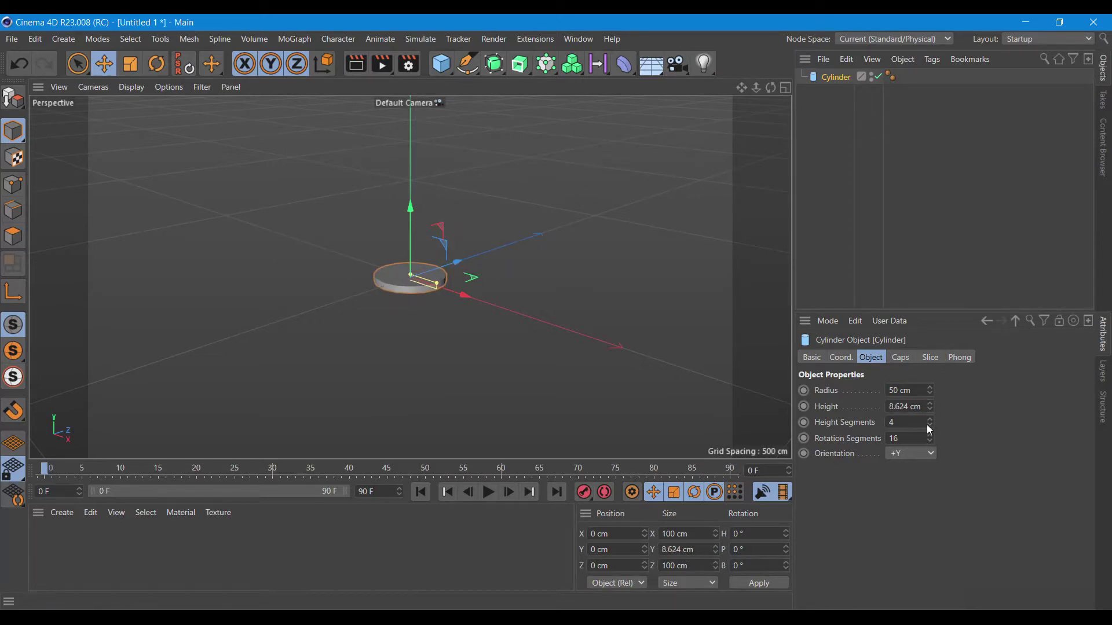
{"action": "left_click_drag", "start_coordinate": [932, 422], "coordinate": [933, 412]}
{"action": "left_click", "coordinate": [900, 358]}
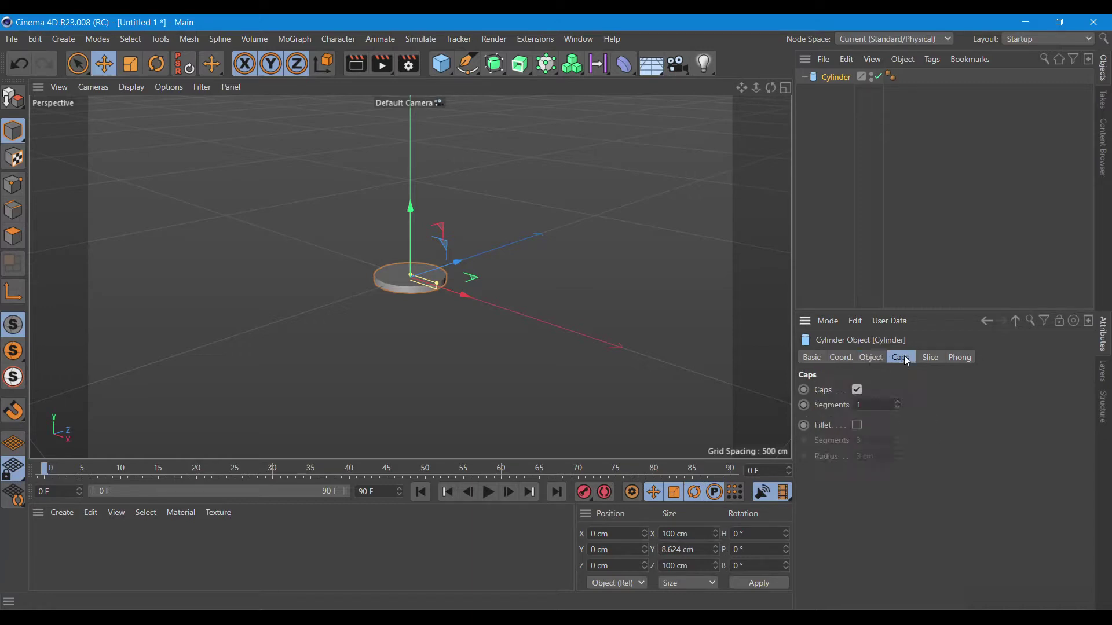
{"action": "left_click", "coordinate": [857, 425]}
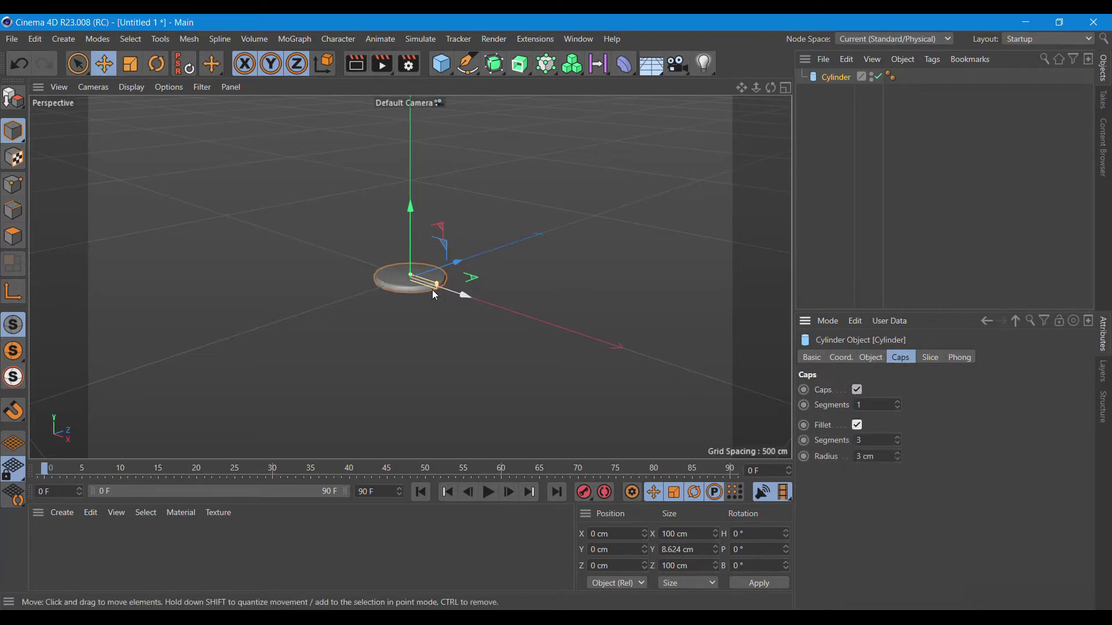
Set the cylinder's rotation segments to 42 for a smooth round edge.
{"action": "scroll", "coordinate": [439, 293], "scroll_direction": "up", "scroll_amount": 2}
{"action": "scroll", "coordinate": [432, 288], "scroll_direction": "up", "scroll_amount": 4}
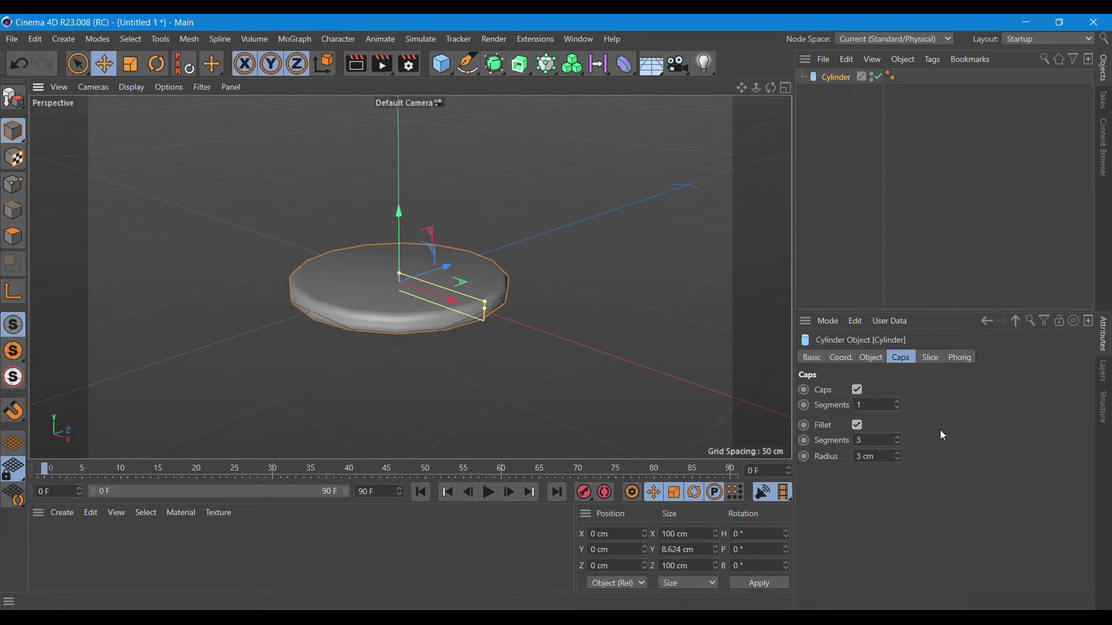
{"action": "left_click", "coordinate": [871, 358]}
{"action": "left_click", "coordinate": [929, 441]}
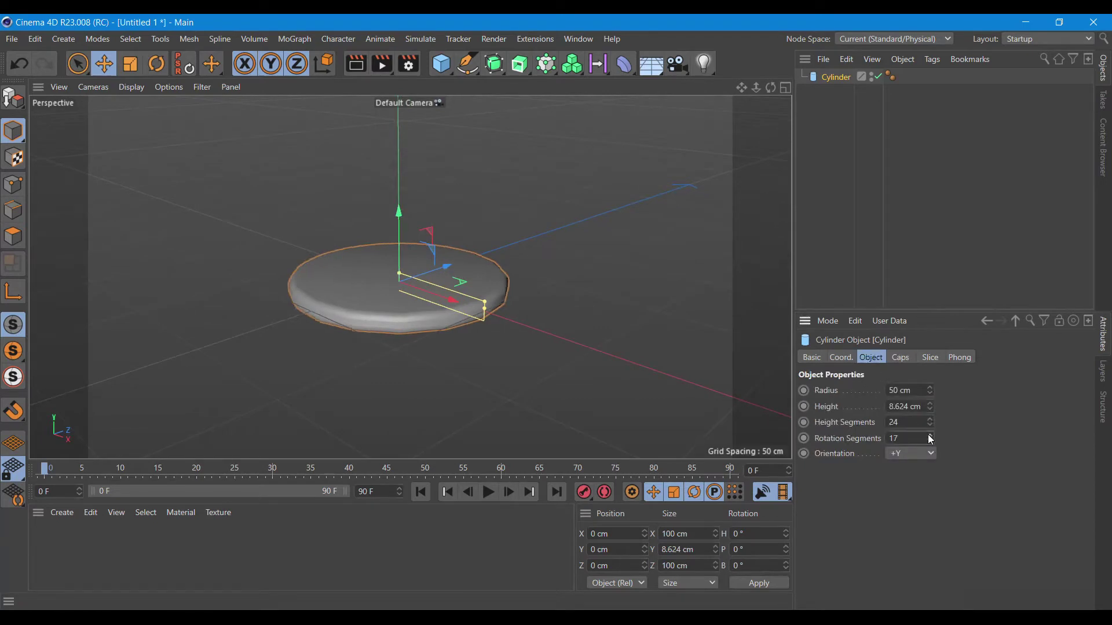
{"action": "left_click_drag", "start_coordinate": [930, 438], "coordinate": [930, 428]}
Make the disc editable, then create material Mat coloured H 51°, S 49% pale yellow.
{"action": "left_click", "coordinate": [13, 98]}
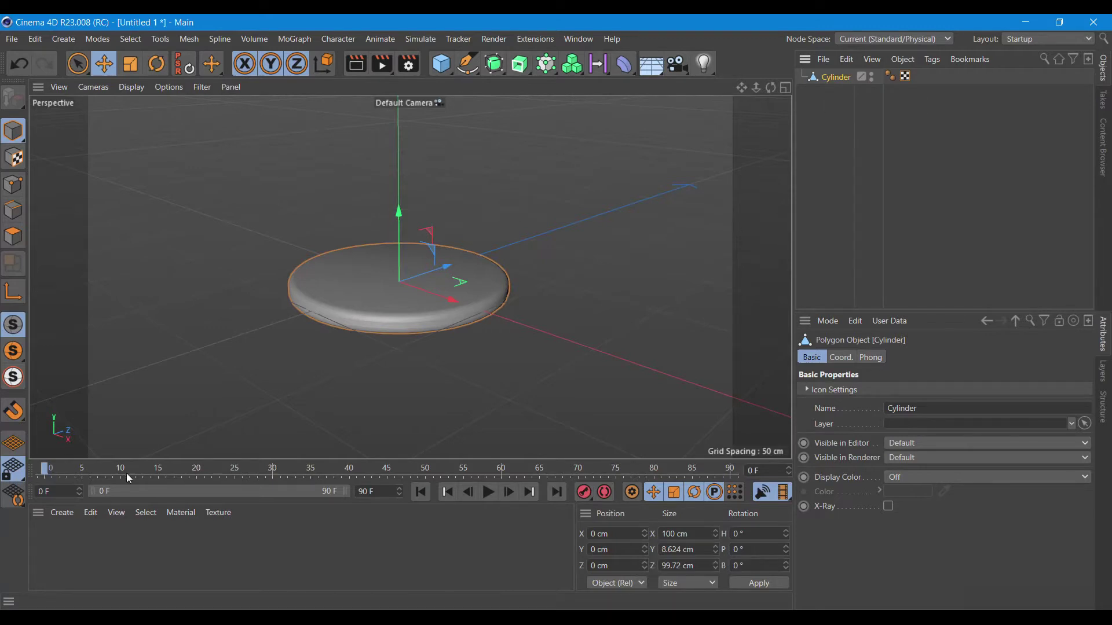
{"action": "left_click", "coordinate": [63, 513]}
{"action": "mouse_move", "coordinate": [84, 366]}
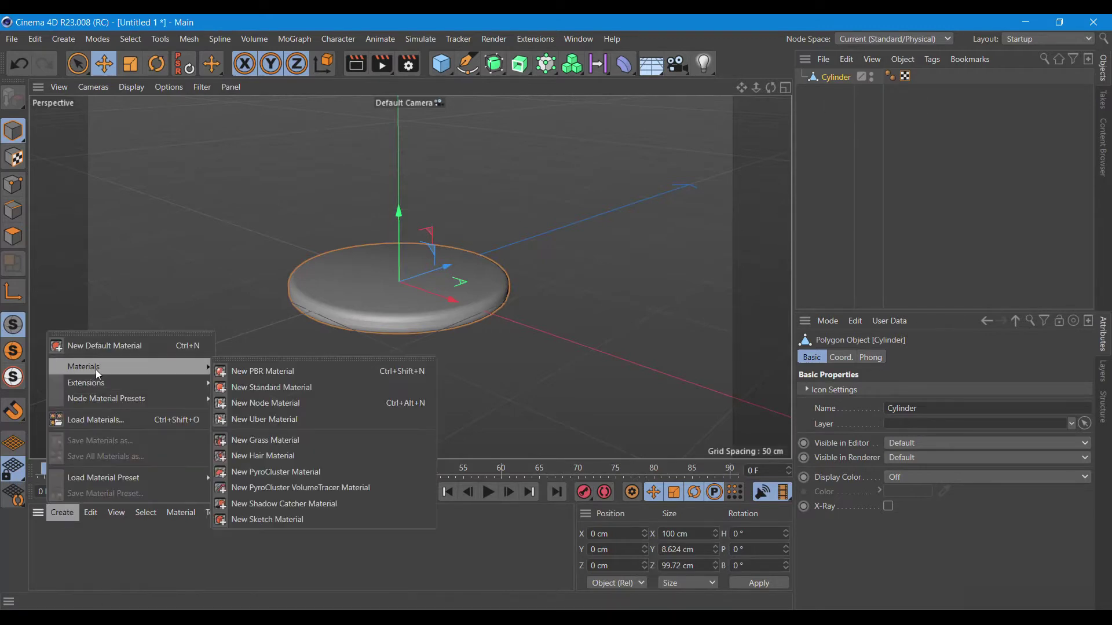
{"action": "left_click", "coordinate": [282, 387]}
{"action": "double_click", "coordinate": [44, 534]}
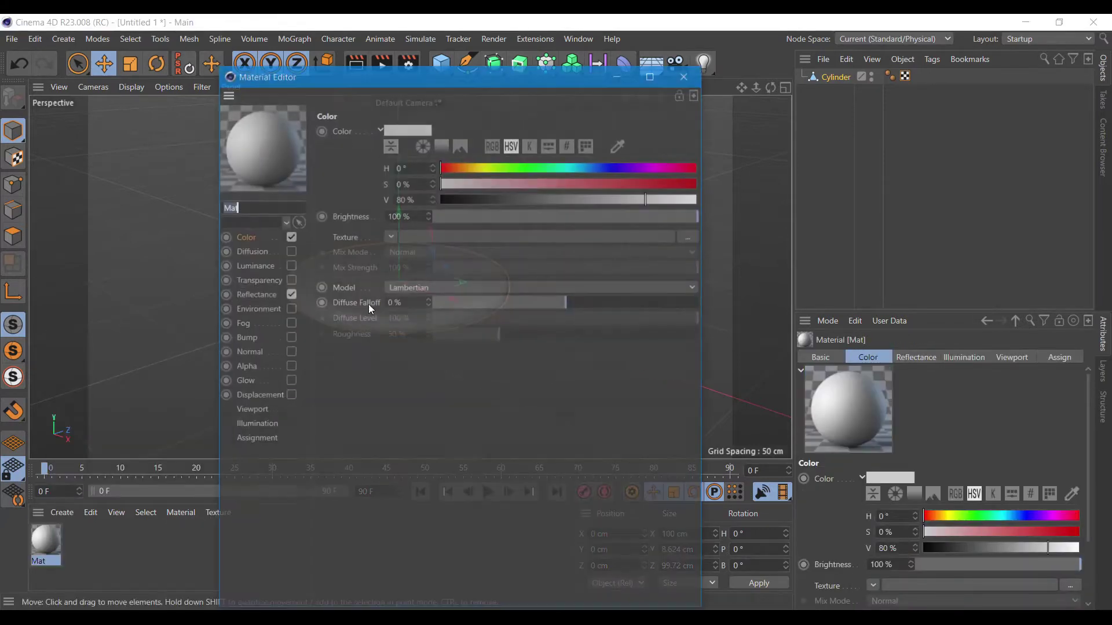
{"action": "left_click", "coordinate": [477, 167]}
{"action": "left_click_drag", "start_coordinate": [482, 183], "coordinate": [568, 185]}
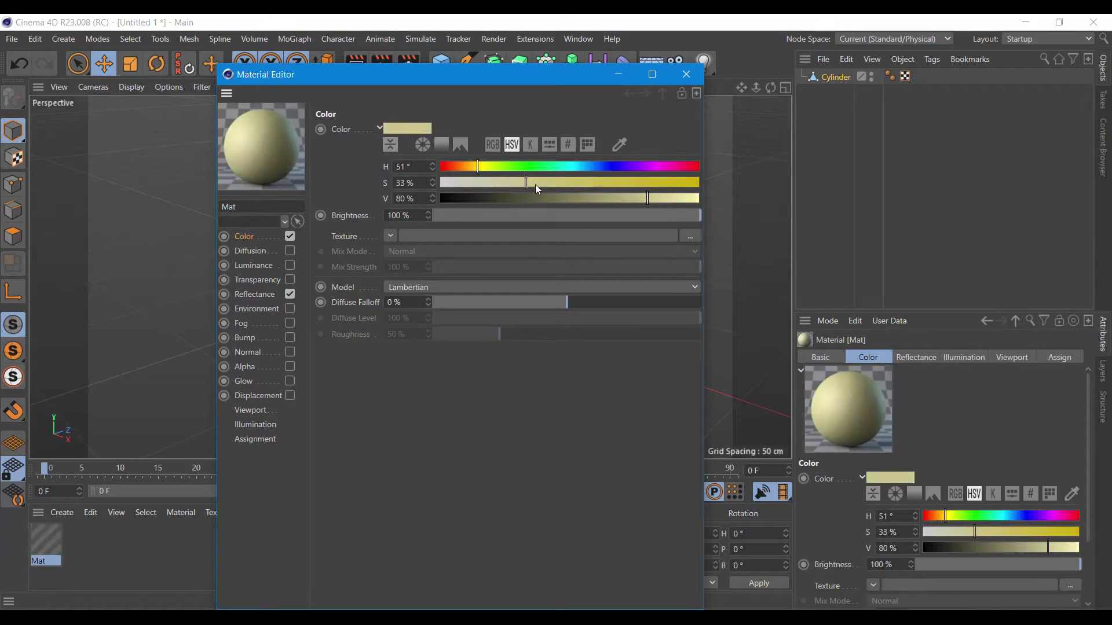
Give Mat a Beckmann reflection layer at 31% brightness and apply it to the cylinder.
{"action": "left_click", "coordinate": [255, 294]}
{"action": "left_click", "coordinate": [337, 163]}
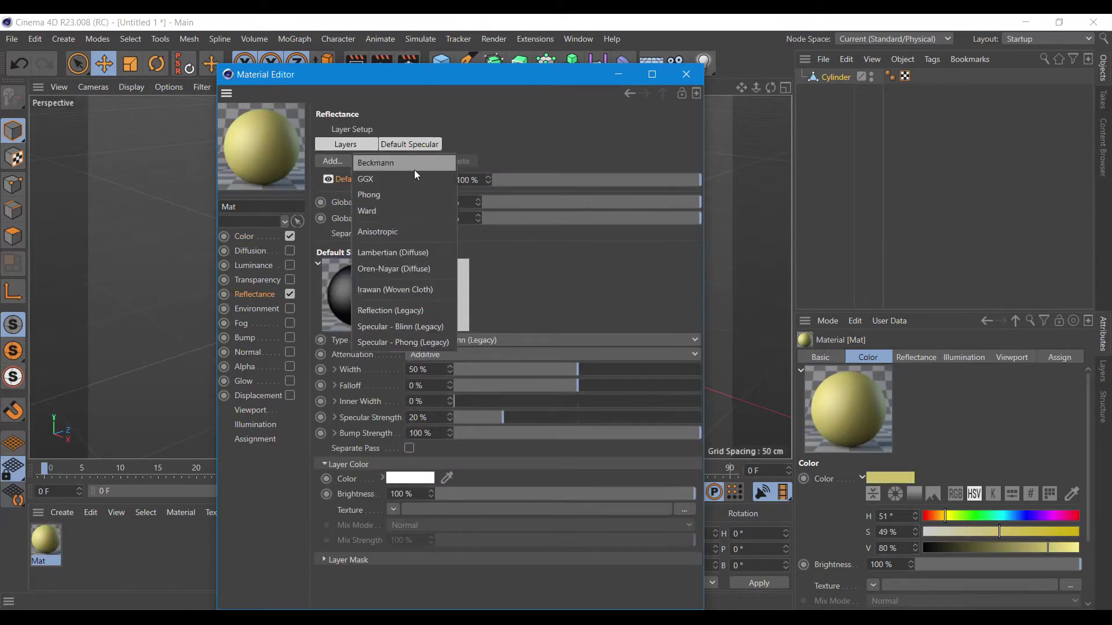
{"action": "left_click", "coordinate": [415, 169]}
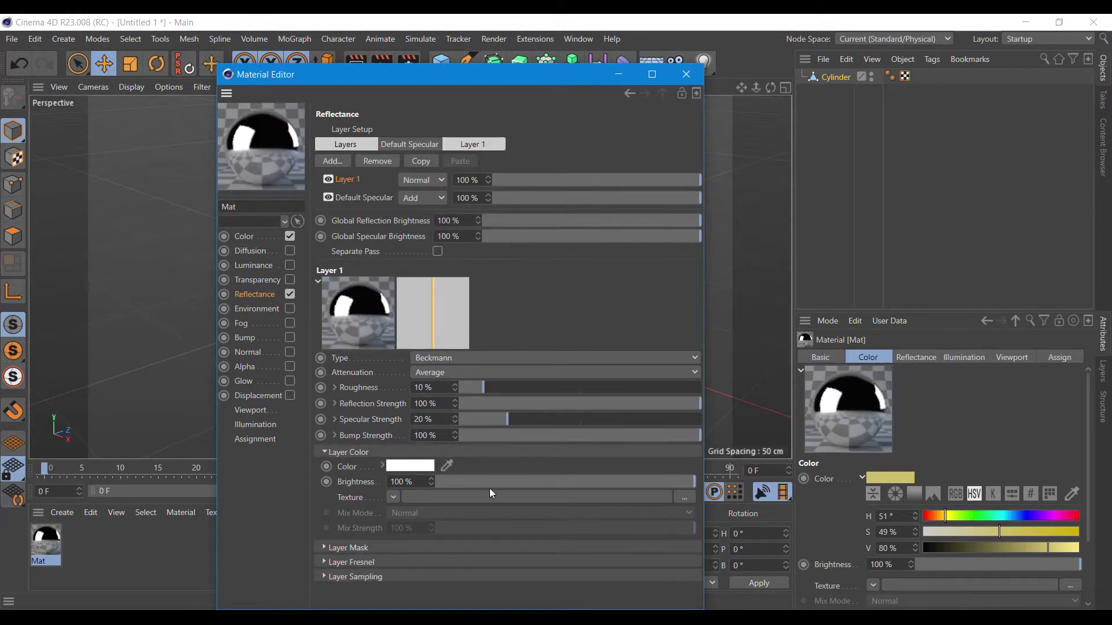
{"action": "left_click", "coordinate": [516, 481]}
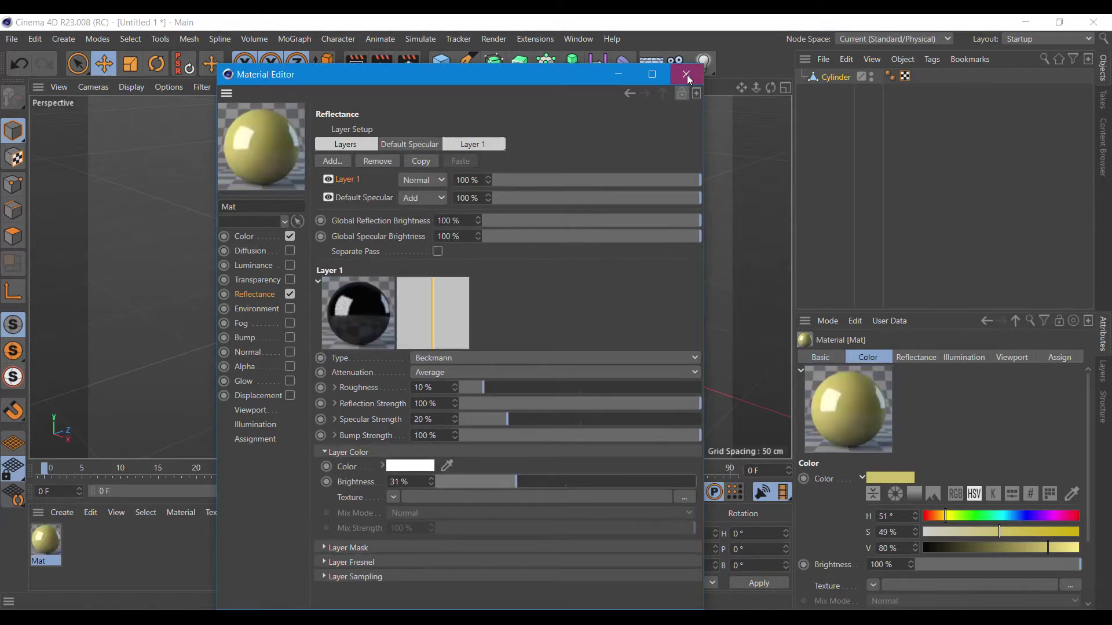
{"action": "left_click", "coordinate": [685, 74]}
{"action": "mouse_move", "coordinate": [52, 538]}
{"action": "left_mouse_down"}
{"action": "mouse_move", "coordinate": [828, 119]}
{"action": "mouse_move", "coordinate": [845, 78]}
{"action": "left_mouse_up"}
{"action": "left_click", "coordinate": [20, 238]}
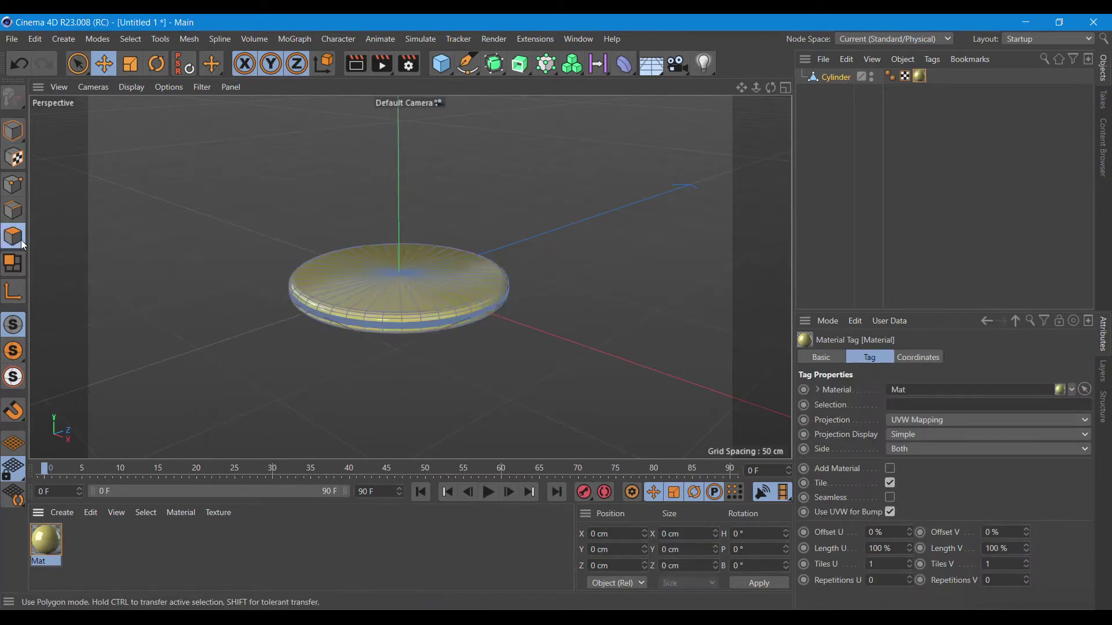
Paint-select a wedge of top polygons and store it as a polygon selection tag.
{"action": "key", "text": "9"}
{"action": "mouse_move", "coordinate": [332, 293]}
{"action": "left_mouse_down"}
{"action": "mouse_move", "coordinate": [330, 271]}
{"action": "mouse_move", "coordinate": [560, 200]}
{"action": "left_mouse_up"}
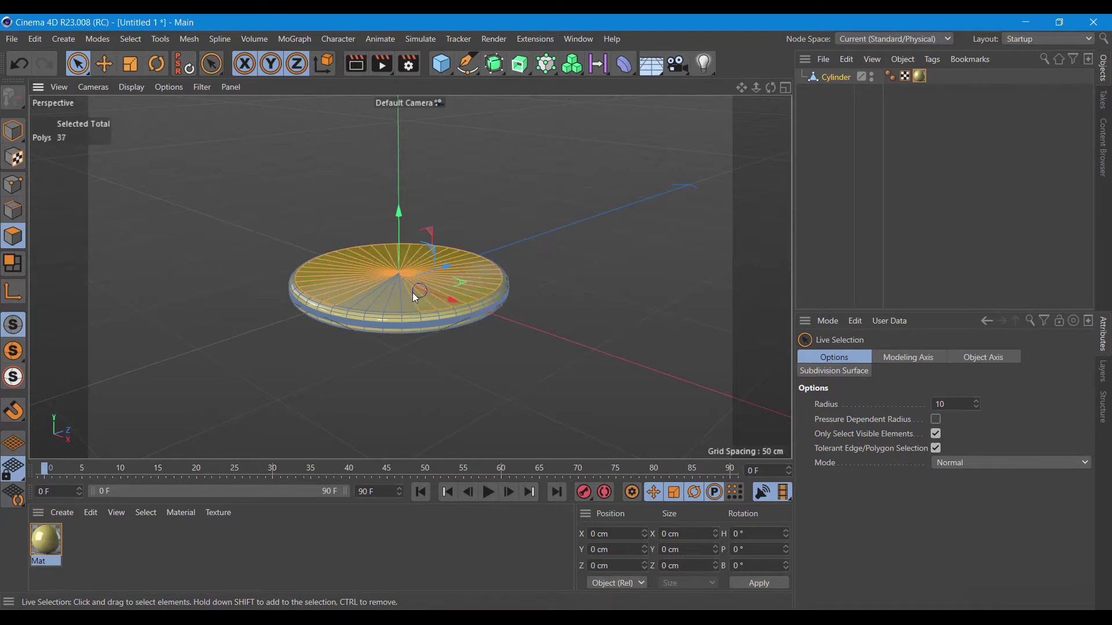
{"action": "left_click", "coordinate": [131, 39]}
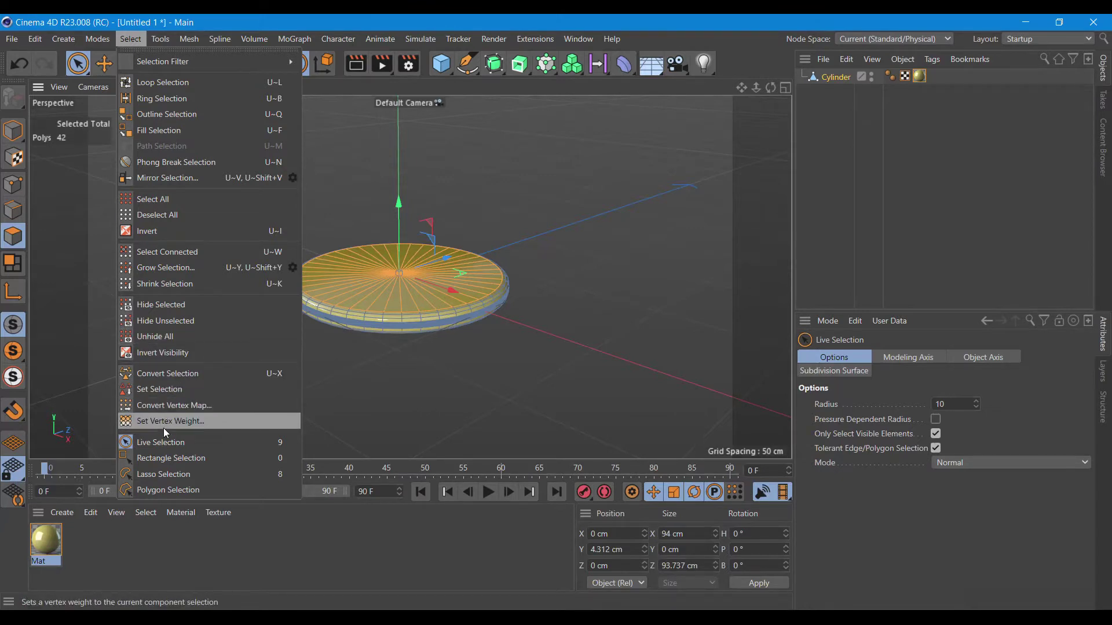
{"action": "left_click", "coordinate": [166, 389]}
{"action": "left_click", "coordinate": [590, 375]}
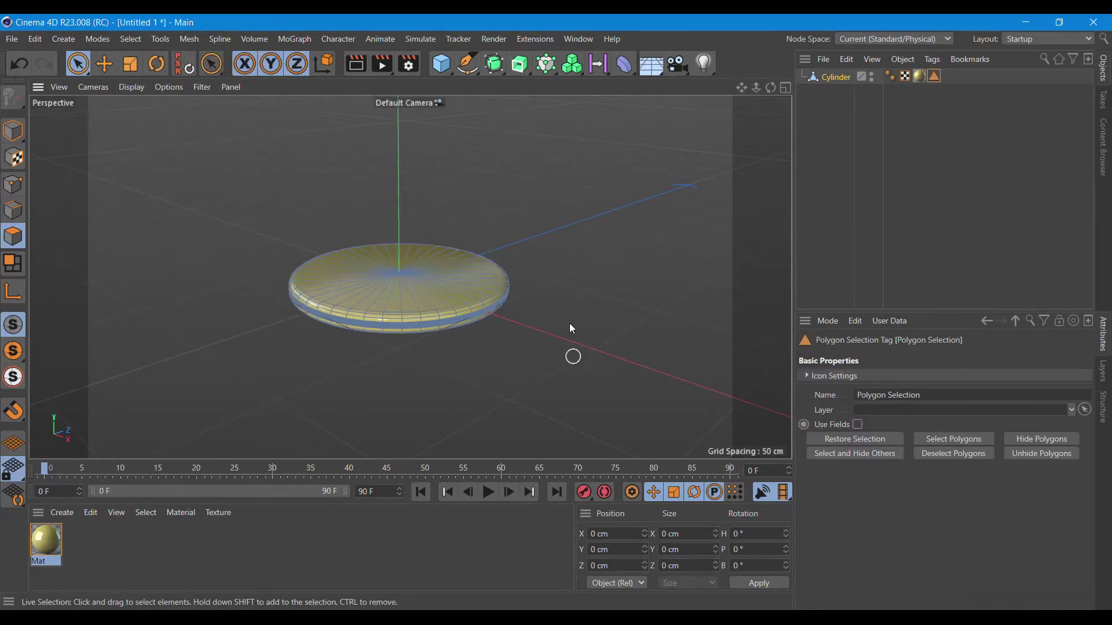
Orbit above the disc, clear the trial selection and reselect the Cylinder object.
{"action": "left_click_drag", "start_coordinate": [767, 88], "coordinate": [684, 133]}
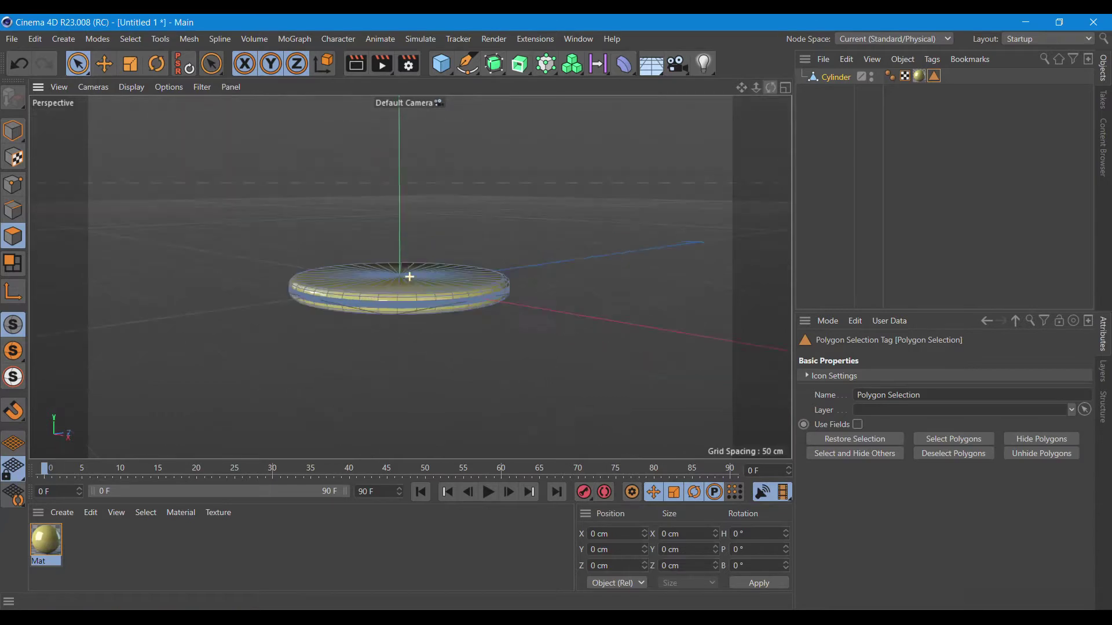
{"action": "left_click", "coordinate": [357, 311]}
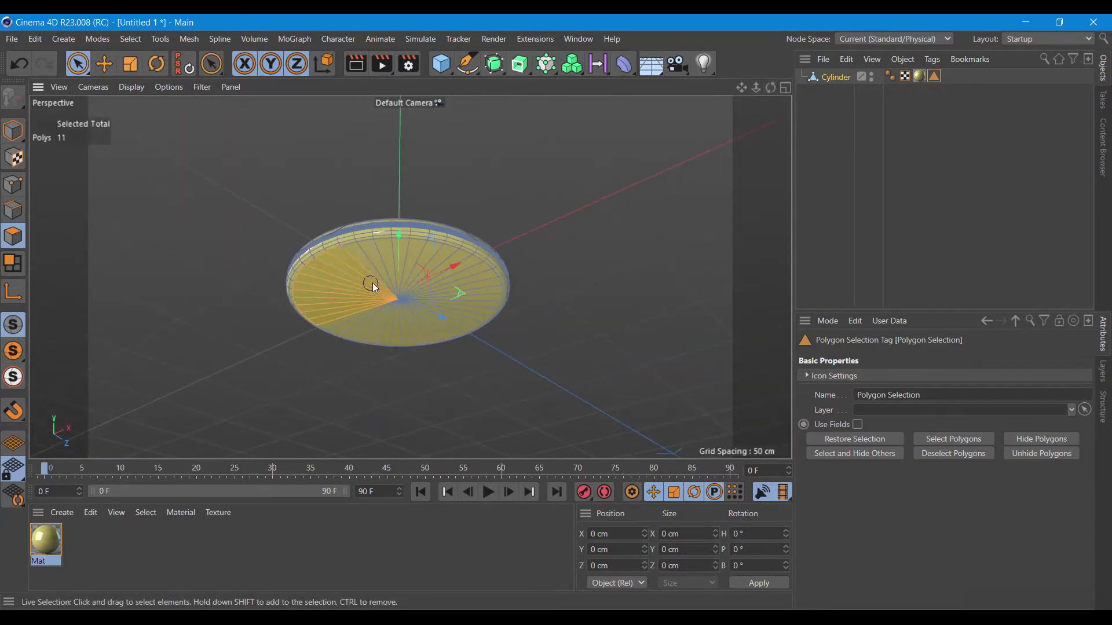
{"action": "left_click", "coordinate": [647, 293]}
{"action": "left_click", "coordinate": [945, 192]}
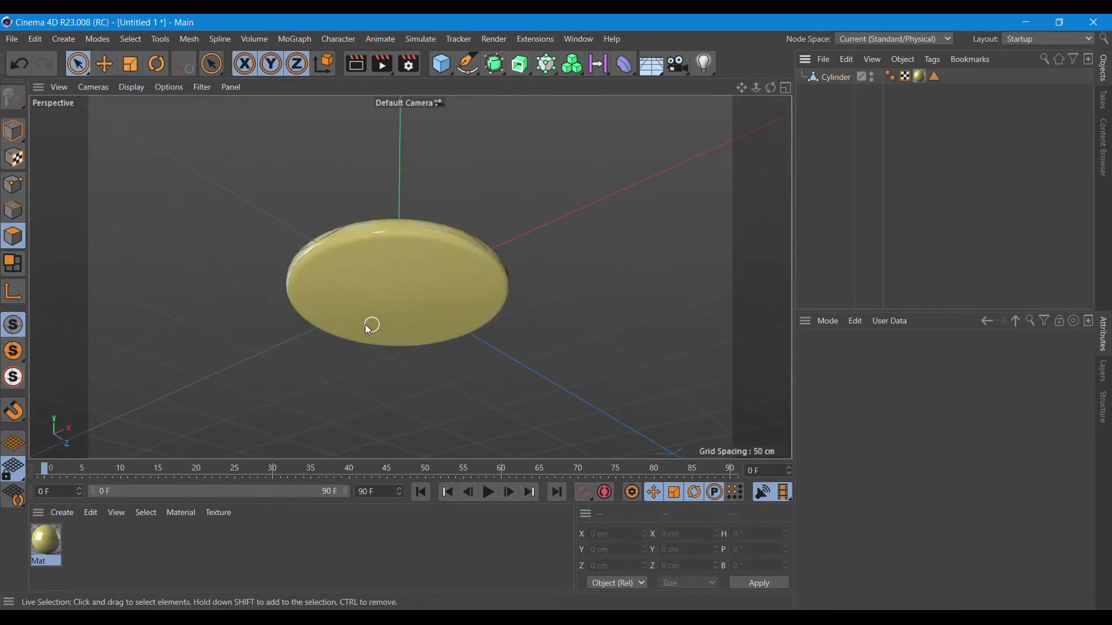
{"action": "left_click", "coordinate": [827, 77]}
Select the disc's entire top face and save it as Polygon Selection.1.
{"action": "left_click", "coordinate": [359, 301]}
{"action": "left_click_drag", "start_coordinate": [359, 301], "coordinate": [322, 265]}
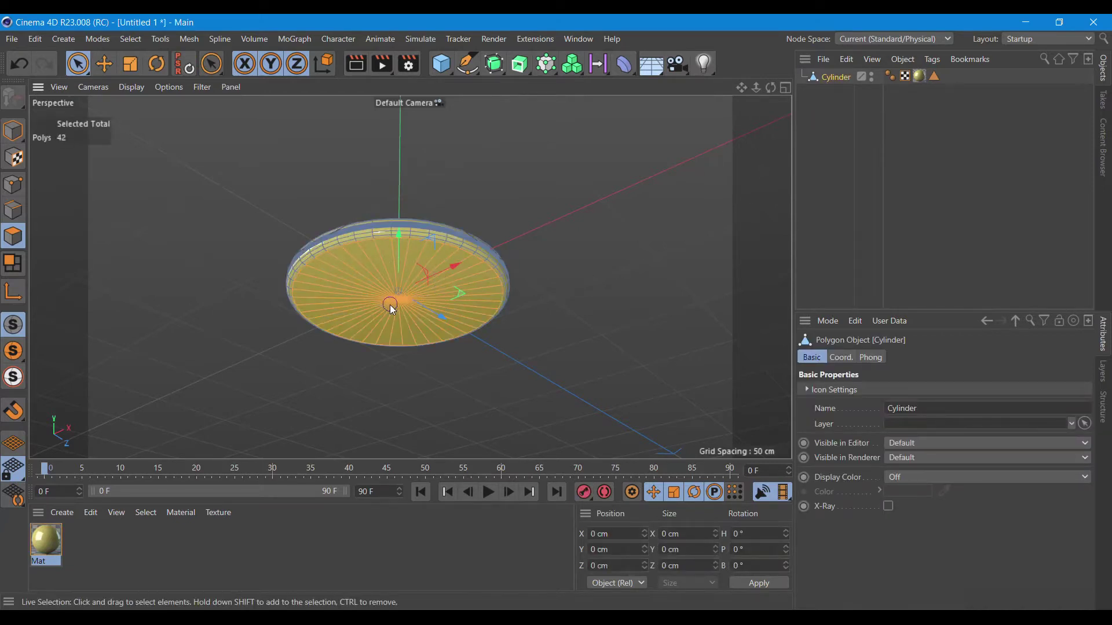
{"action": "left_click", "coordinate": [130, 39]}
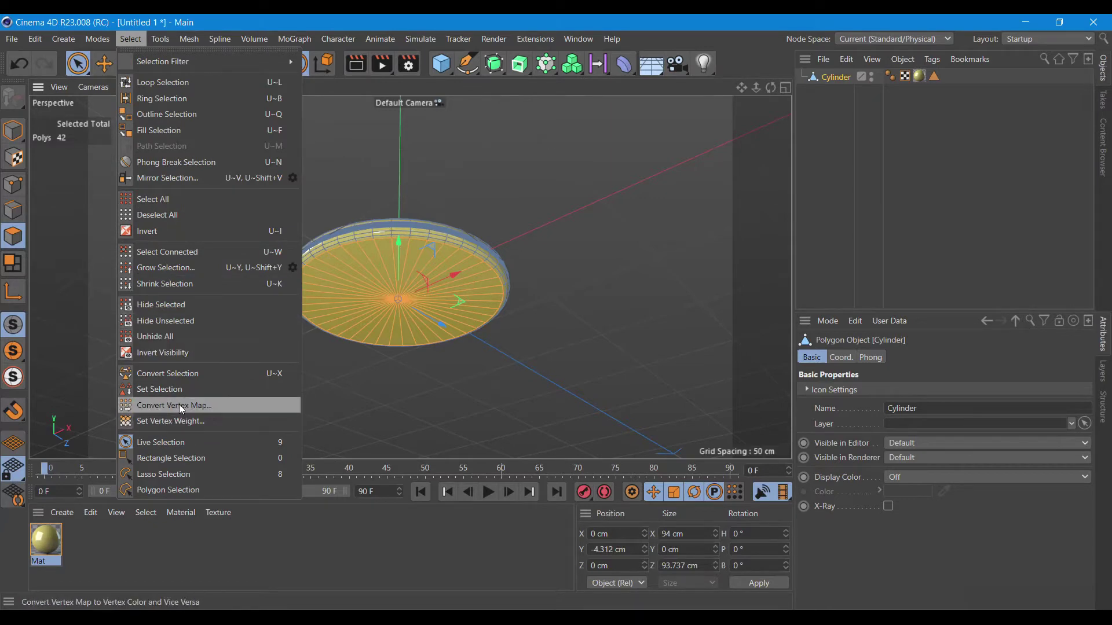
{"action": "left_click", "coordinate": [180, 389]}
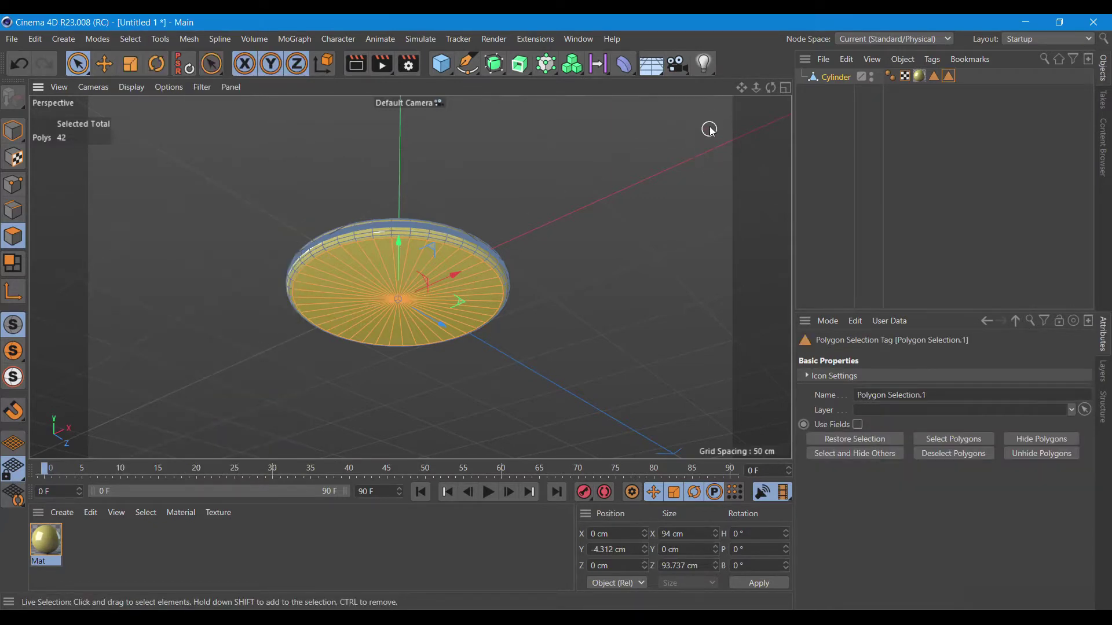
{"action": "left_click_drag", "start_coordinate": [770, 88], "coordinate": [706, 187]}
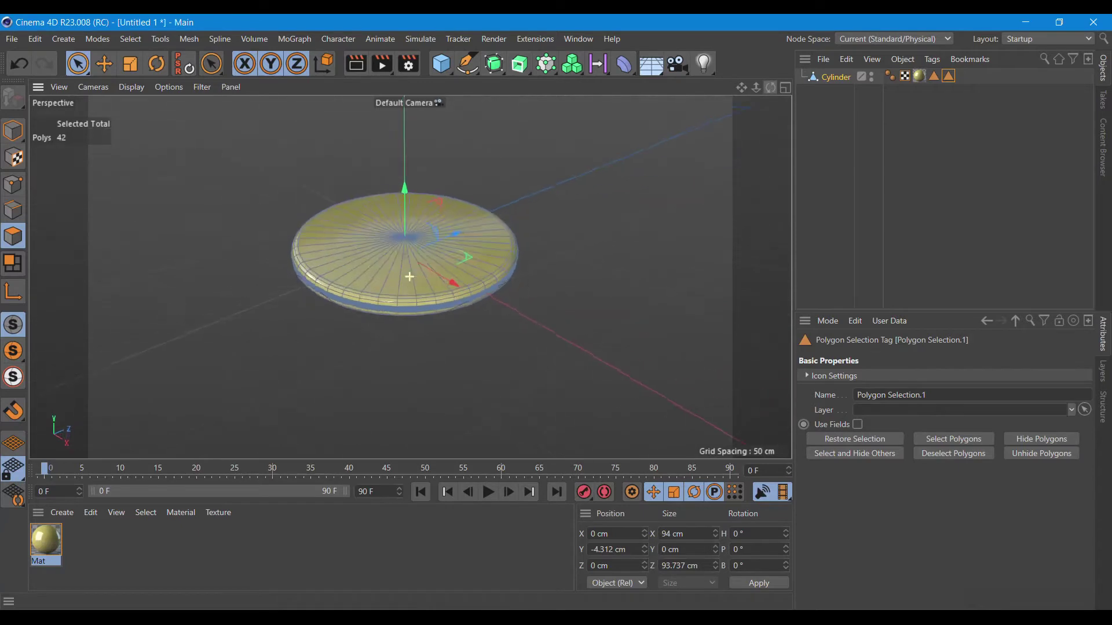
{"action": "left_click", "coordinate": [705, 187]}
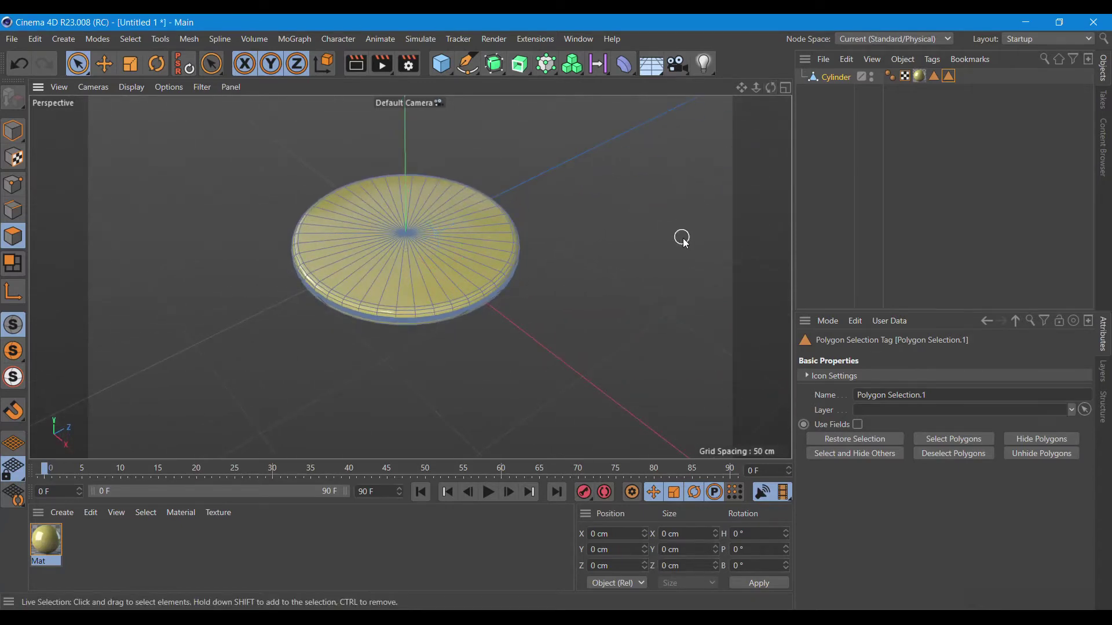
Create material Mat.1 with coin 1.png from the Animation folder as its colour texture, without copying it.
{"action": "left_click", "coordinate": [61, 512]}
{"action": "mouse_move", "coordinate": [130, 367]}
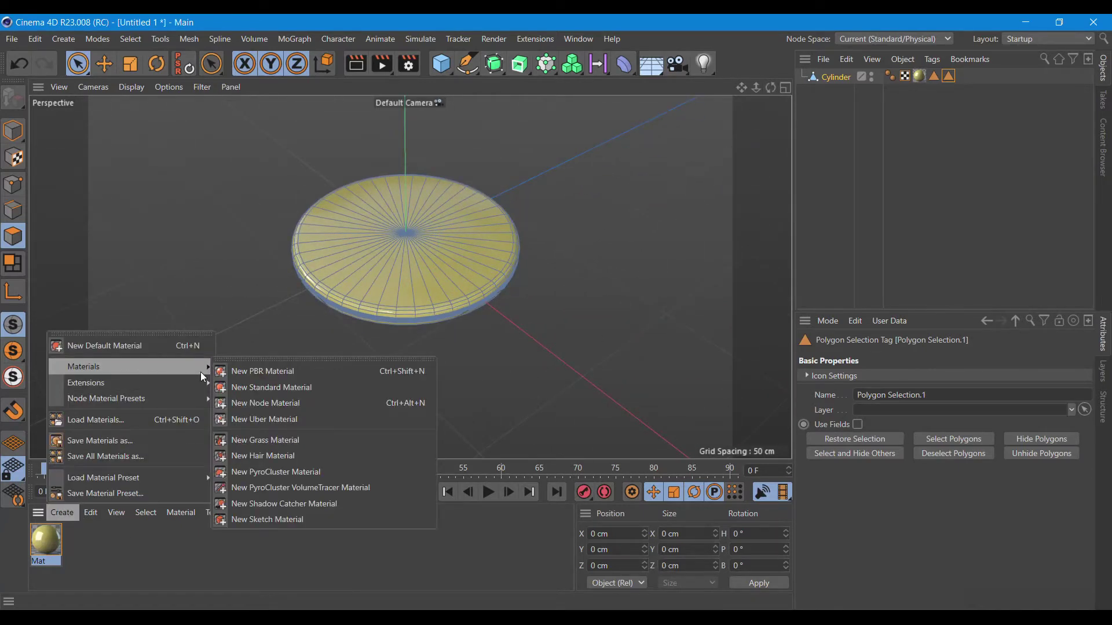
{"action": "left_click", "coordinate": [292, 390]}
{"action": "double_click", "coordinate": [42, 537]}
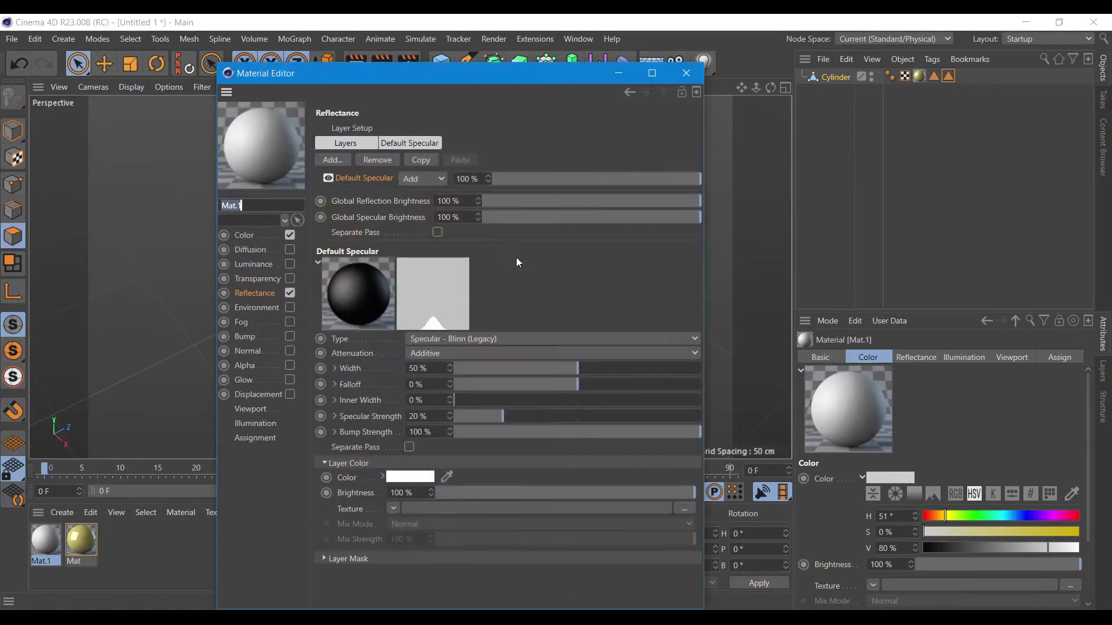
{"action": "left_click", "coordinate": [268, 235]}
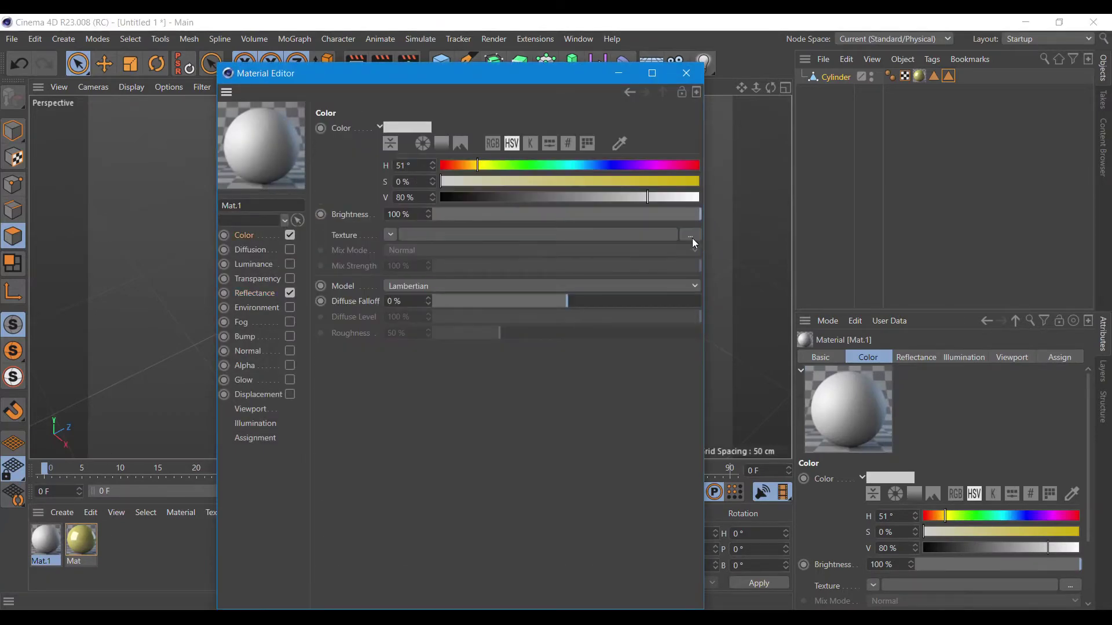
{"action": "left_click", "coordinate": [690, 235]}
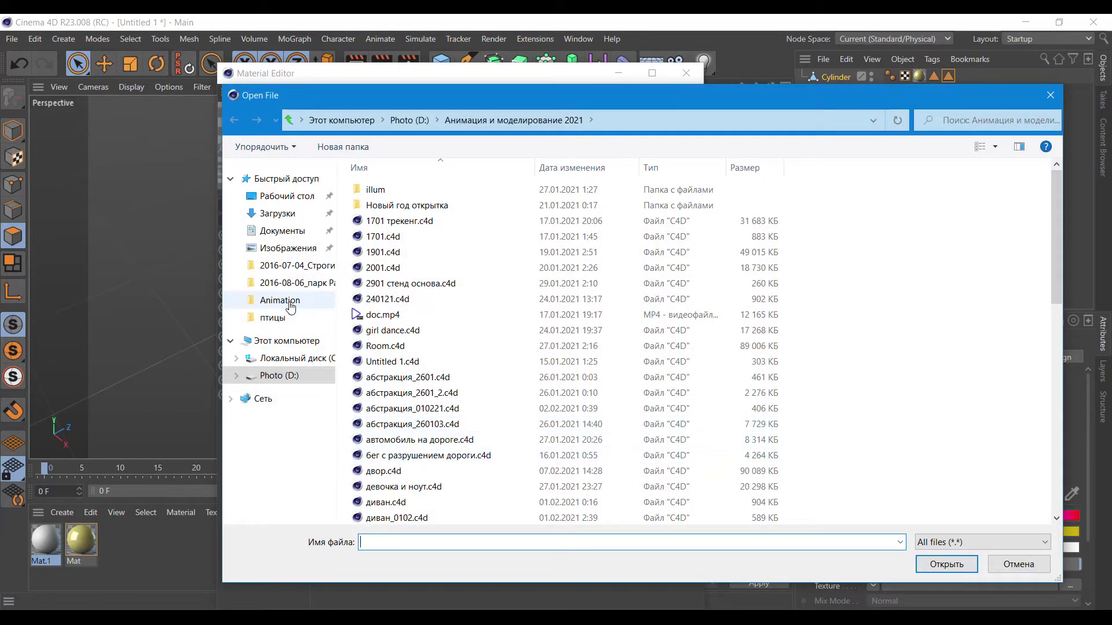
{"action": "left_click", "coordinate": [287, 301]}
{"action": "left_click", "coordinate": [550, 210]}
{"action": "left_click", "coordinate": [934, 562]}
{"action": "left_click", "coordinate": [686, 387]}
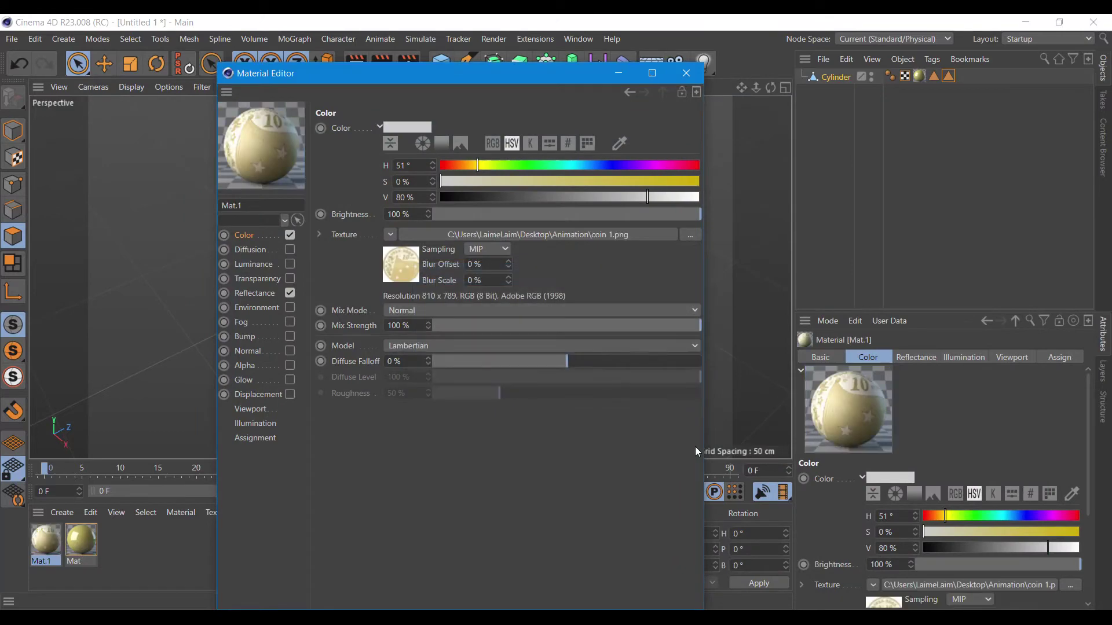
Apply Mat.1 to the cylinder, restricted to the Polygon Selection faces.
{"action": "left_click", "coordinate": [686, 73]}
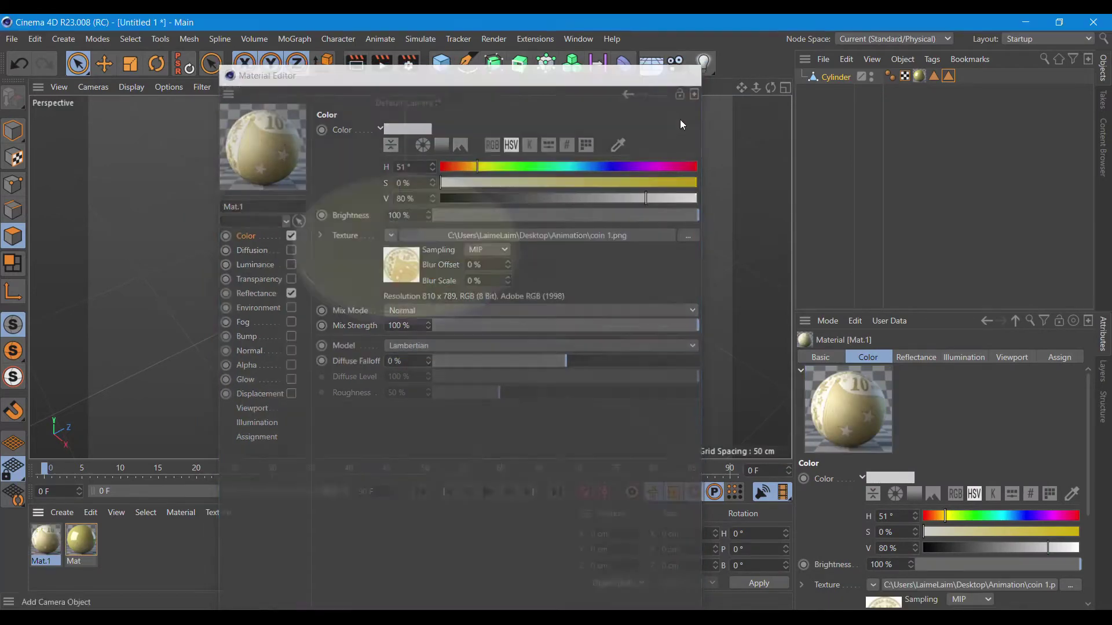
{"action": "mouse_move", "coordinate": [49, 545]}
{"action": "left_mouse_down"}
{"action": "mouse_move", "coordinate": [708, 216]}
{"action": "mouse_move", "coordinate": [839, 81]}
{"action": "left_mouse_up"}
{"action": "left_click", "coordinate": [953, 77]}
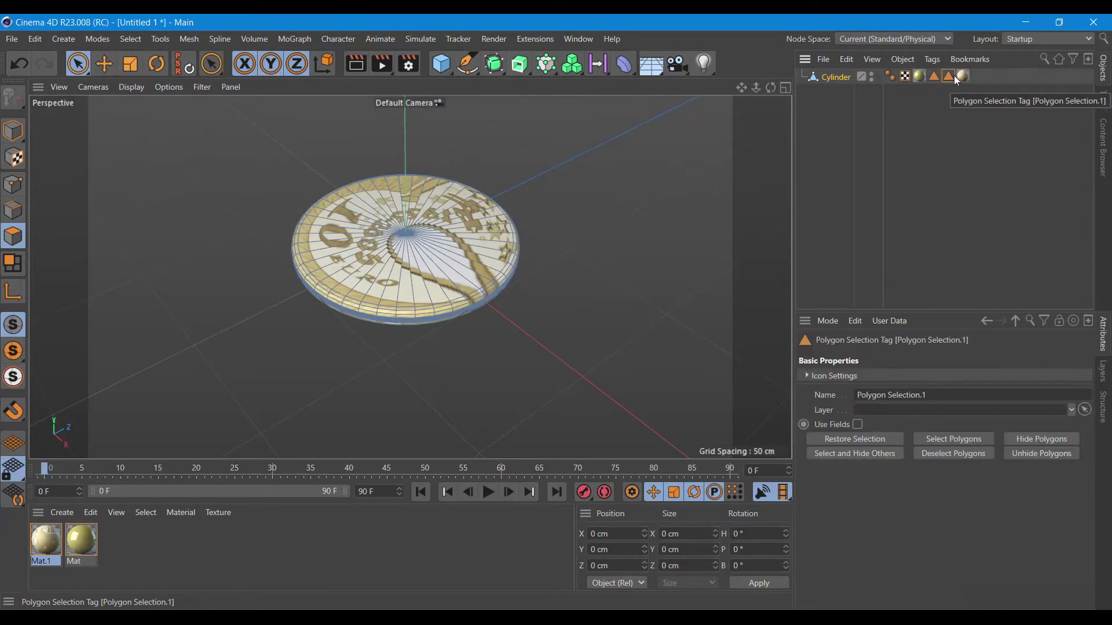
{"action": "left_click", "coordinate": [963, 76]}
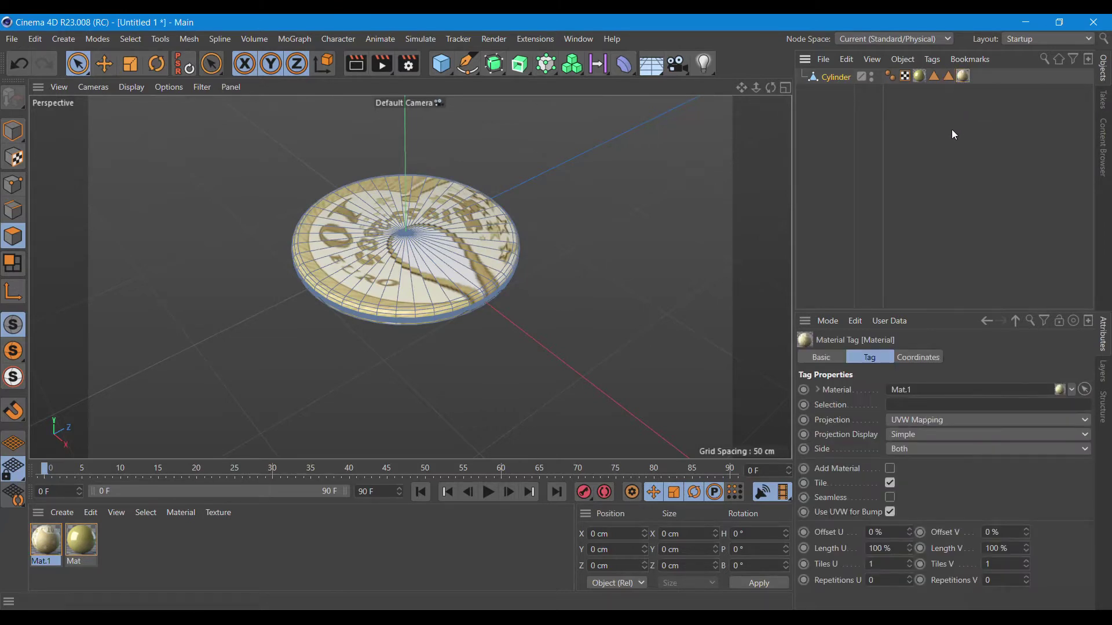
{"action": "left_click_drag", "start_coordinate": [933, 76], "coordinate": [938, 406]}
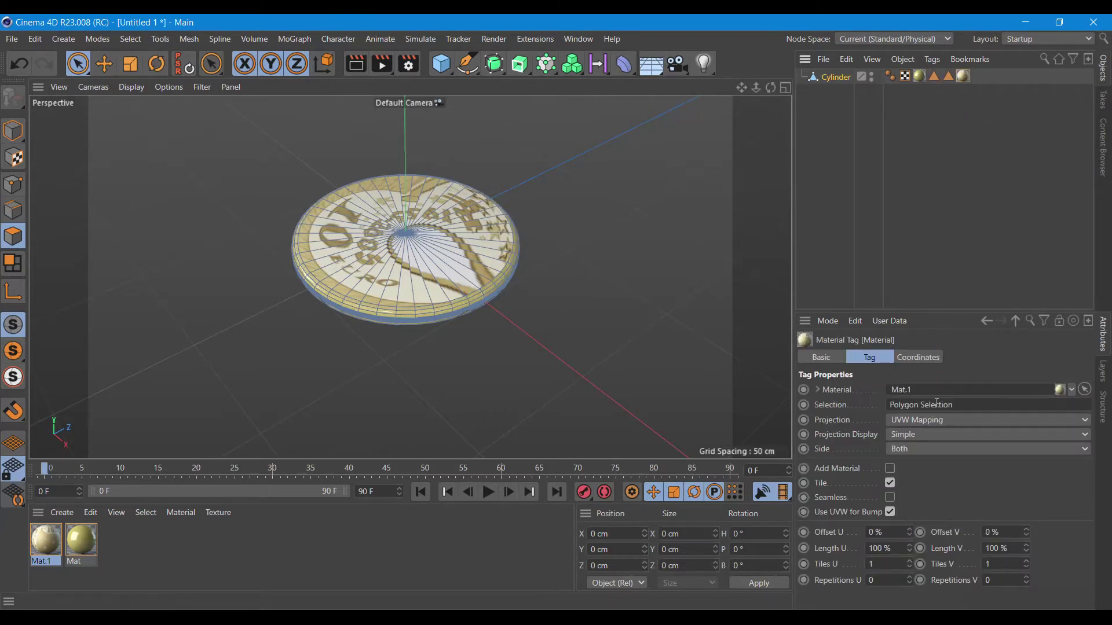
{"action": "mouse_move", "coordinate": [770, 87]}
{"action": "left_mouse_down"}
{"action": "mouse_move", "coordinate": [770, 70]}
{"action": "mouse_move", "coordinate": [770, 104]}
{"action": "left_mouse_up"}
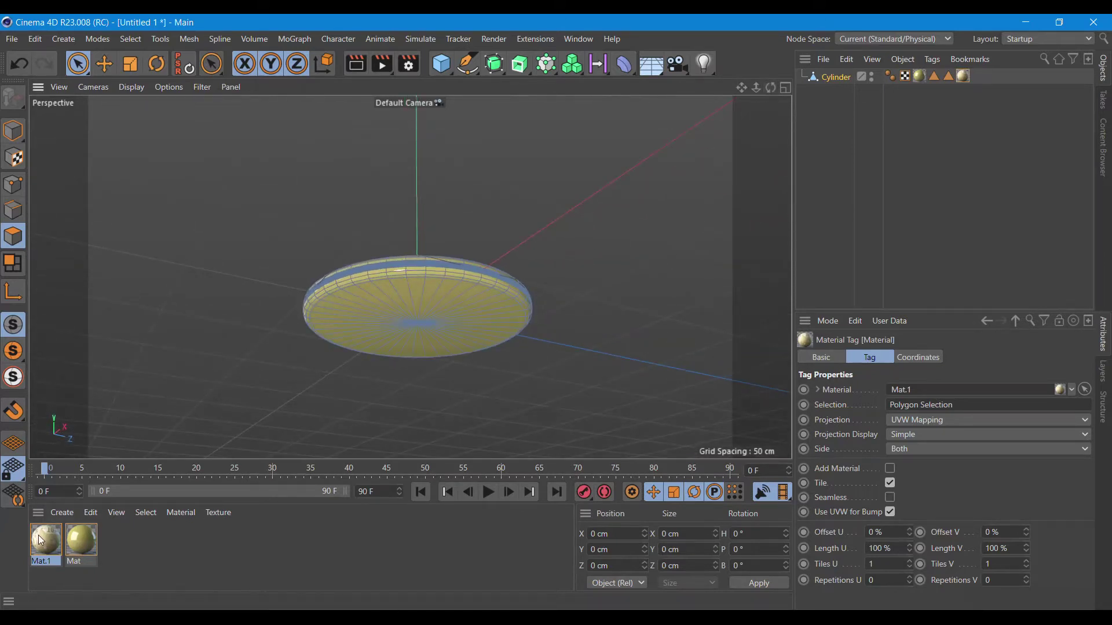
{"action": "left_click", "coordinate": [55, 513]}
{"action": "mouse_move", "coordinate": [84, 366]}
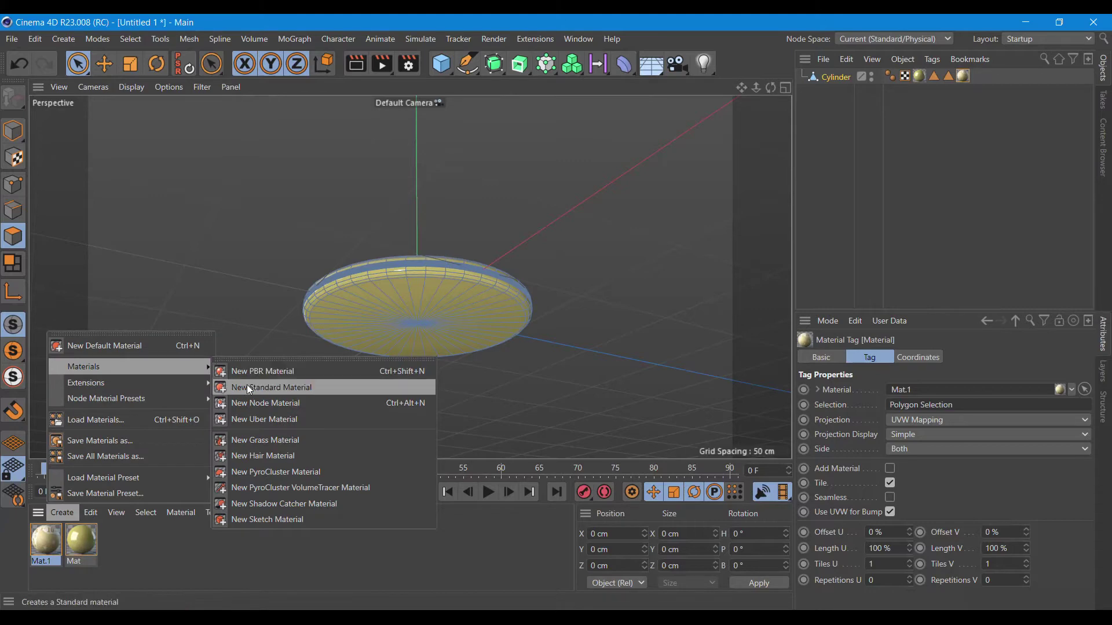
Create material Mat.2 with coin 2.png as its colour texture, without copying the image.
{"action": "left_click", "coordinate": [249, 387]}
{"action": "double_click", "coordinate": [41, 547]}
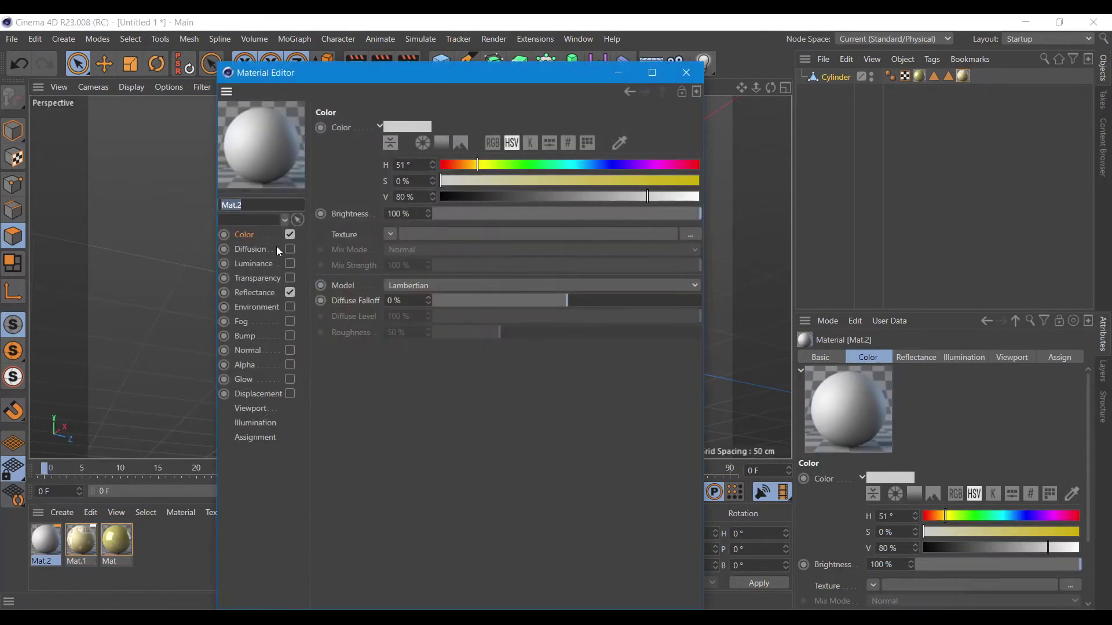
{"action": "left_click", "coordinate": [689, 234]}
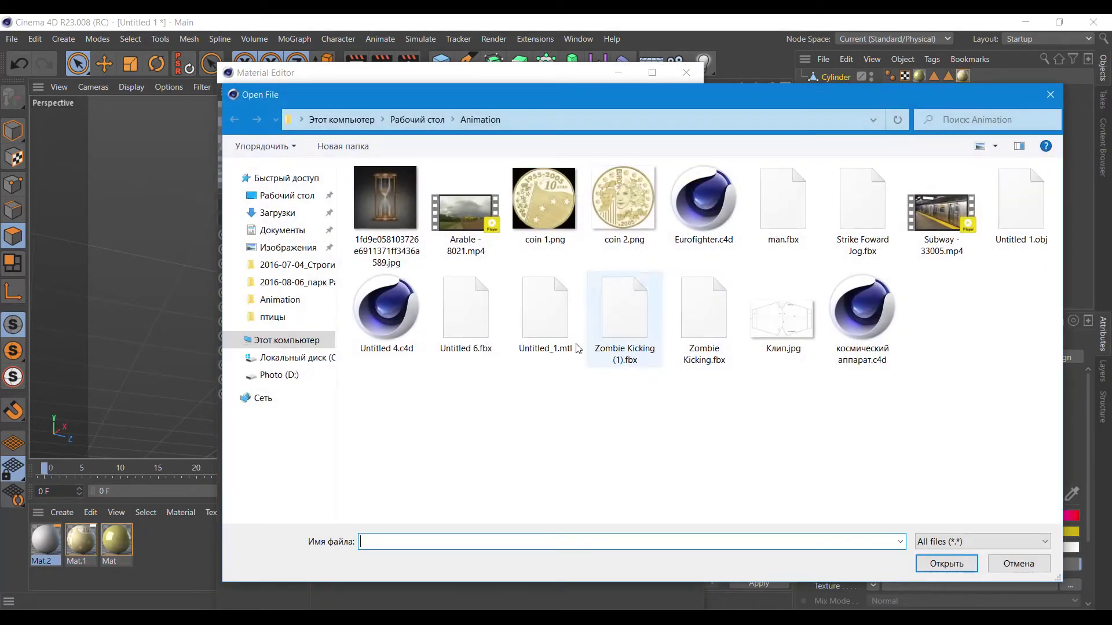
{"action": "left_click", "coordinate": [641, 207]}
{"action": "left_click", "coordinate": [947, 563]}
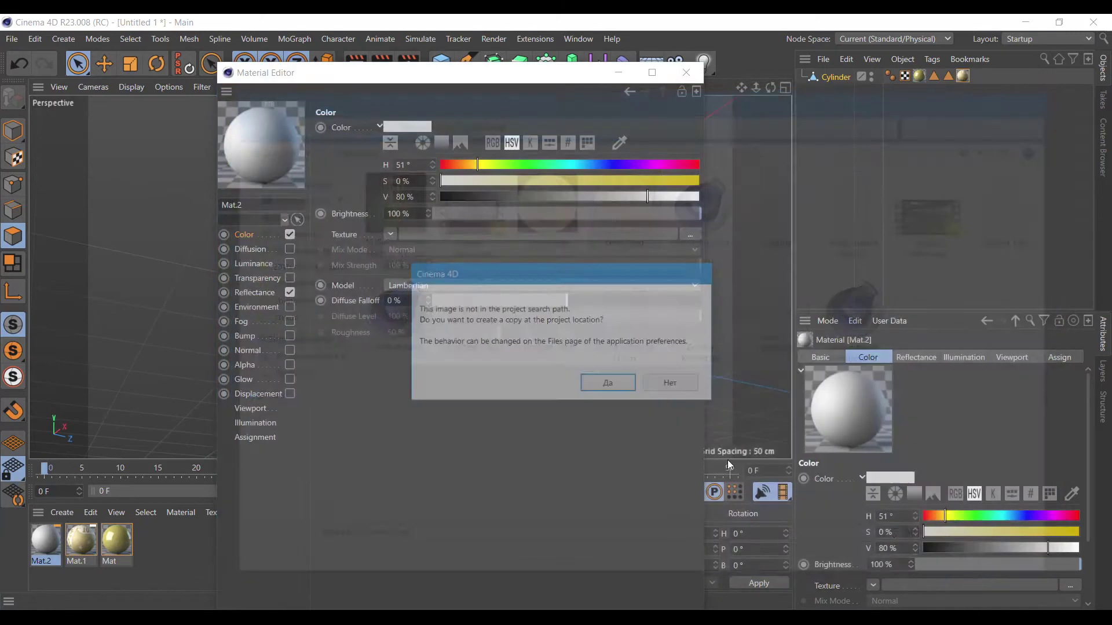
{"action": "left_click", "coordinate": [669, 382]}
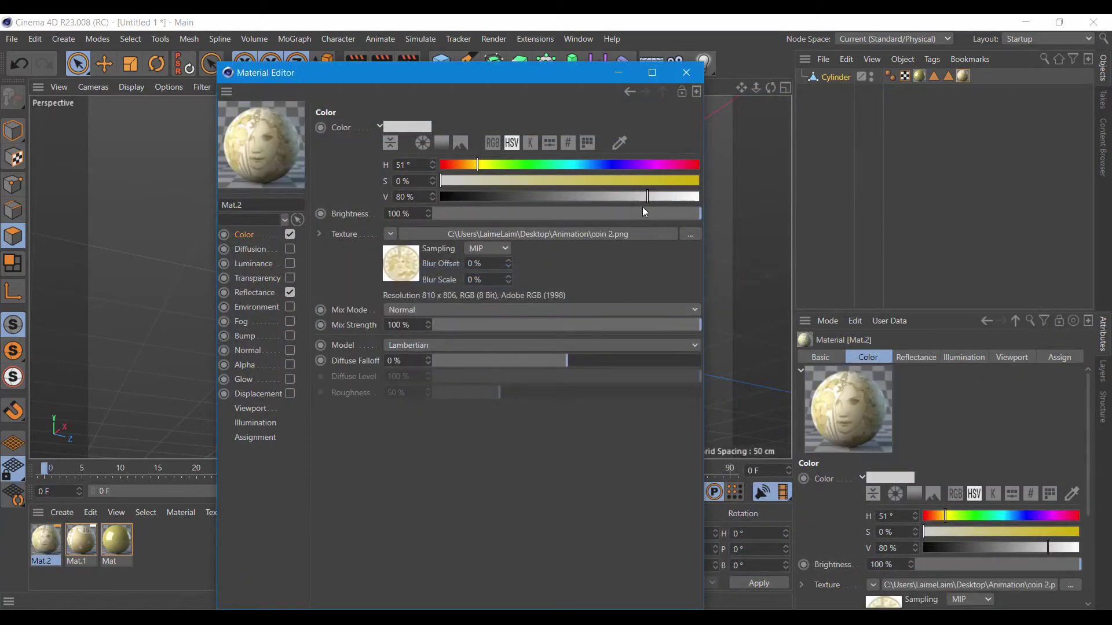
{"action": "left_click", "coordinate": [687, 73]}
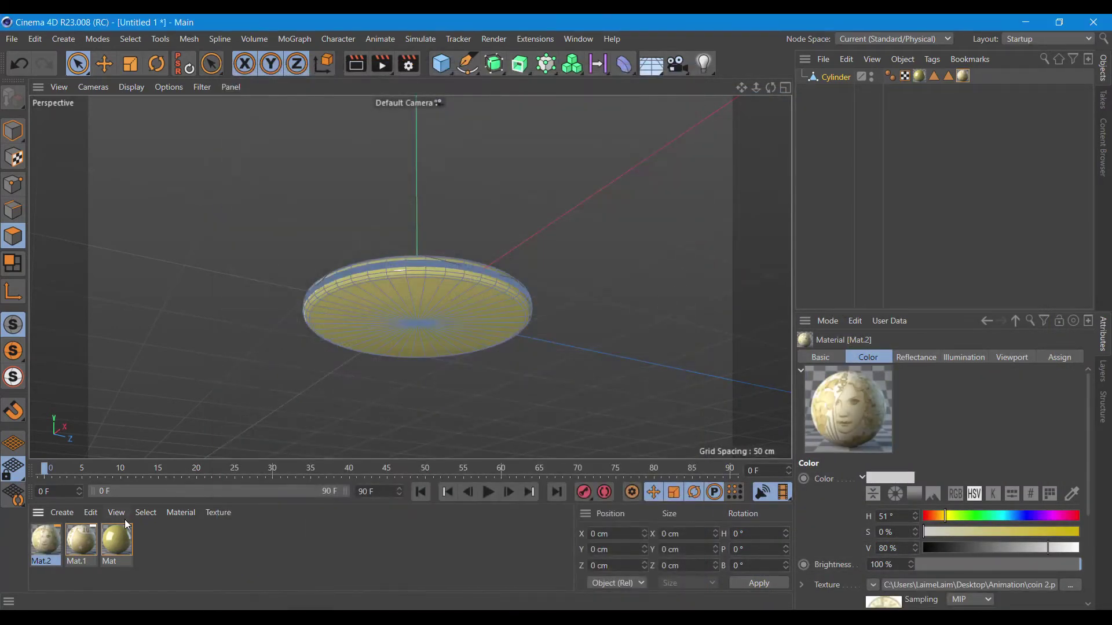
Apply Mat.2 to the cylinder on Polygon Selection.1 and render a preview of the coin.
{"action": "mouse_move", "coordinate": [42, 547]}
{"action": "left_mouse_down"}
{"action": "mouse_move", "coordinate": [720, 170]}
{"action": "mouse_move", "coordinate": [832, 80]}
{"action": "left_mouse_up"}
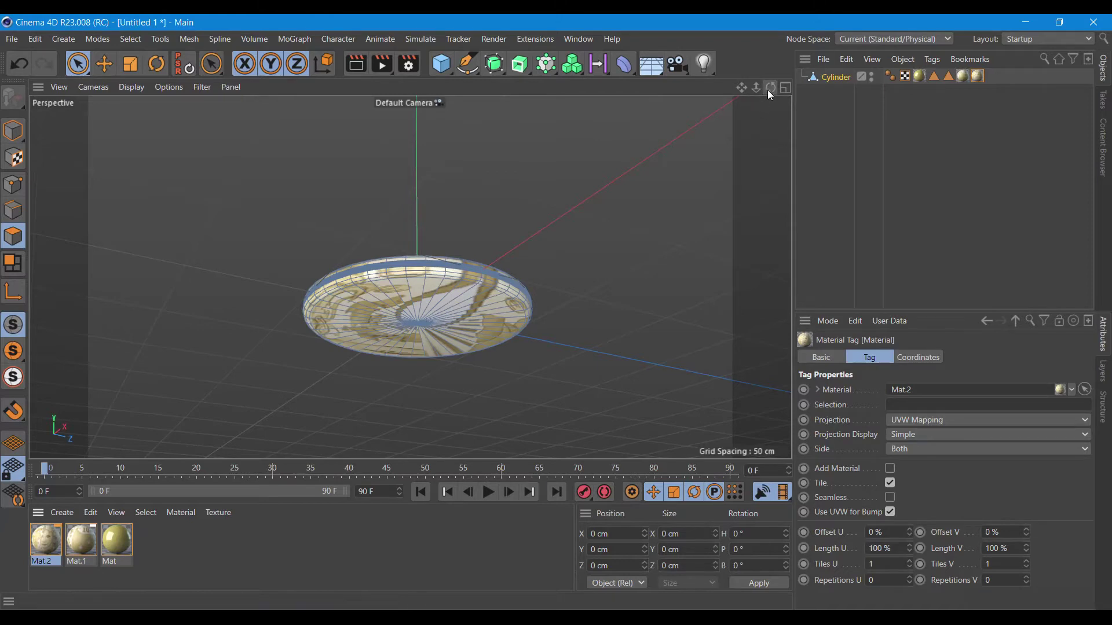
{"action": "left_click_drag", "start_coordinate": [770, 88], "coordinate": [770, 150]}
{"action": "left_click_drag", "start_coordinate": [409, 277], "coordinate": [770, 88]}
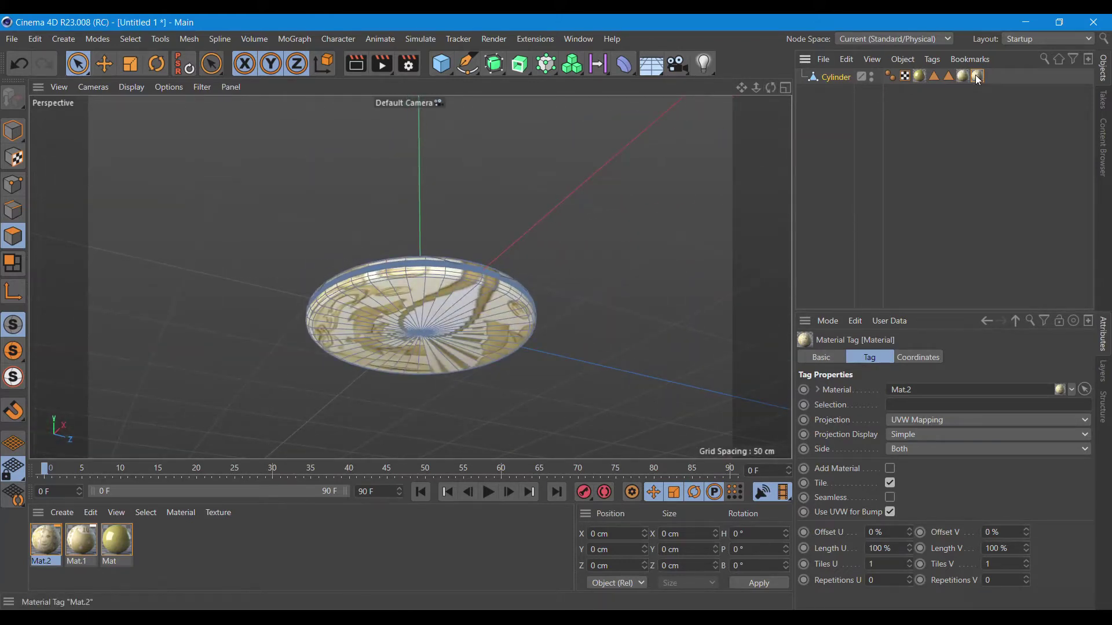
{"action": "left_click_drag", "start_coordinate": [949, 82], "coordinate": [948, 405]}
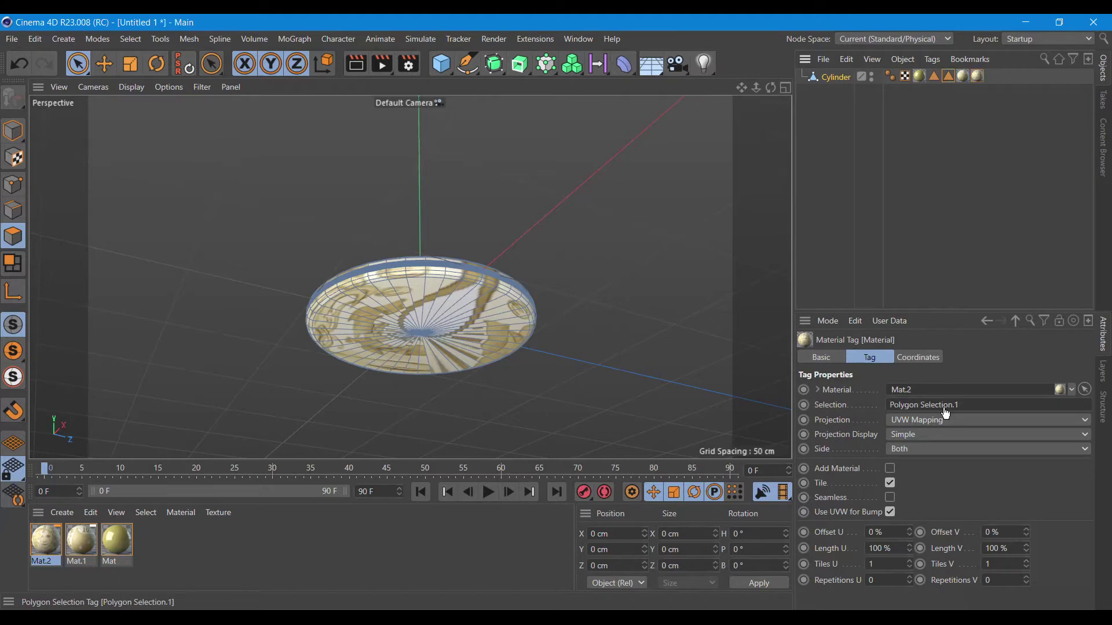
{"action": "left_click_drag", "start_coordinate": [771, 88], "coordinate": [409, 277]}
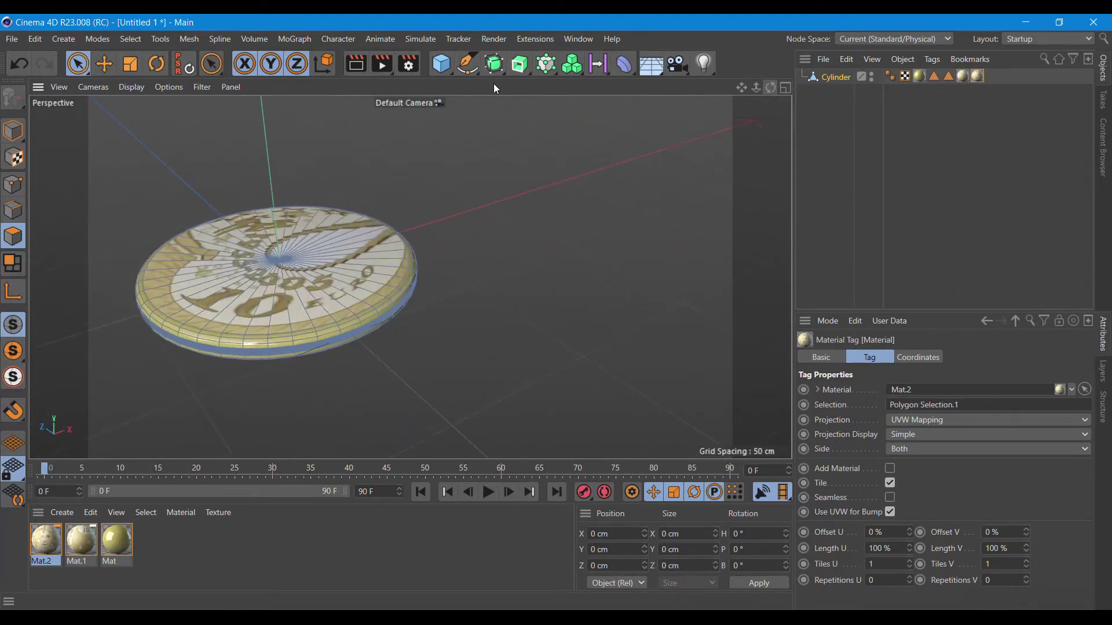
{"action": "left_click", "coordinate": [356, 64]}
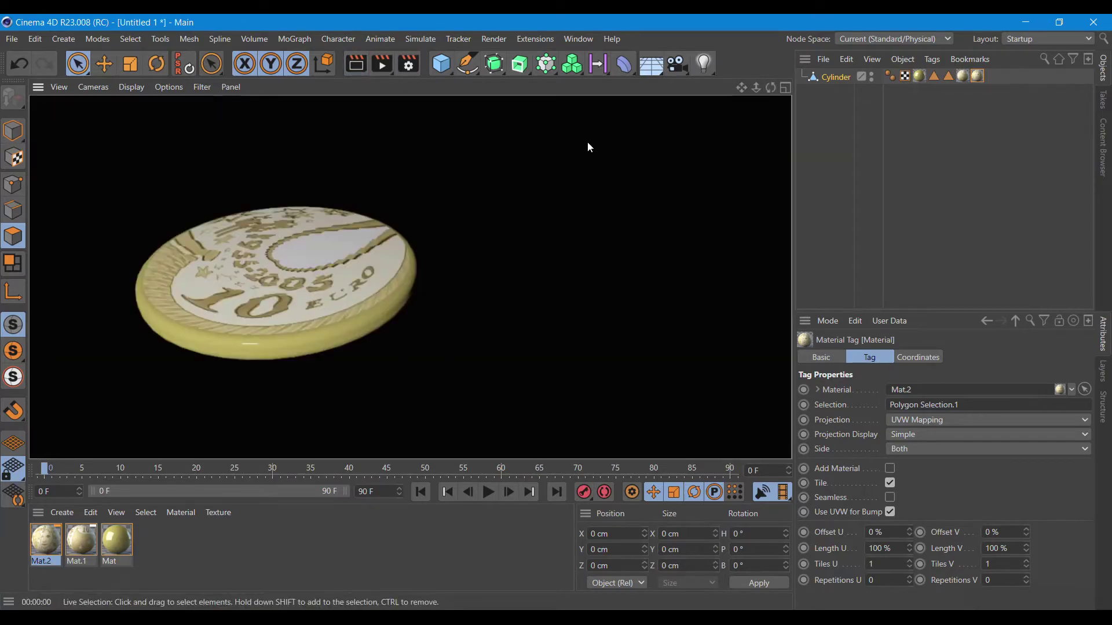
{"action": "left_click_drag", "start_coordinate": [770, 87], "coordinate": [409, 277]}
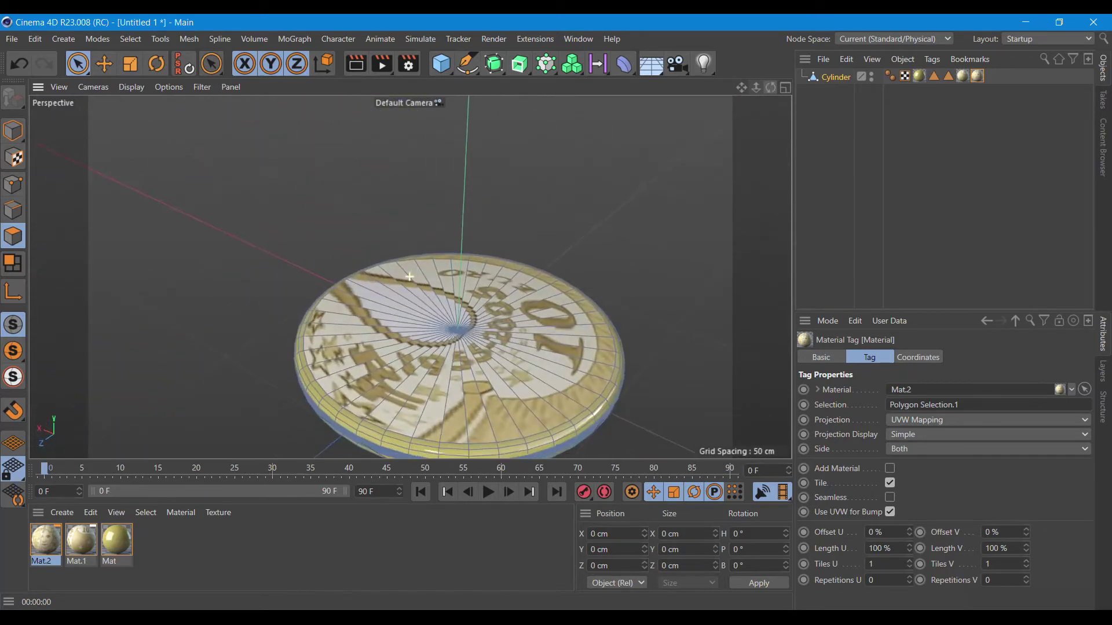
{"action": "left_click_drag", "start_coordinate": [409, 277], "coordinate": [771, 87]}
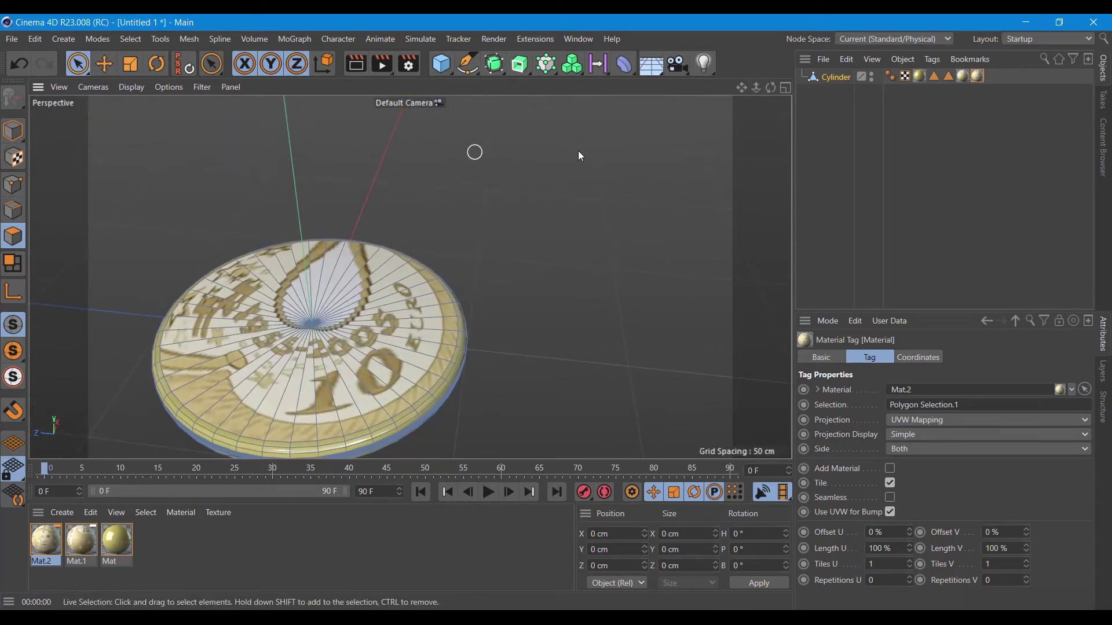
Switch Mat.2 to Cubic projection and render the coin face again to check it.
{"action": "left_click", "coordinate": [908, 420]}
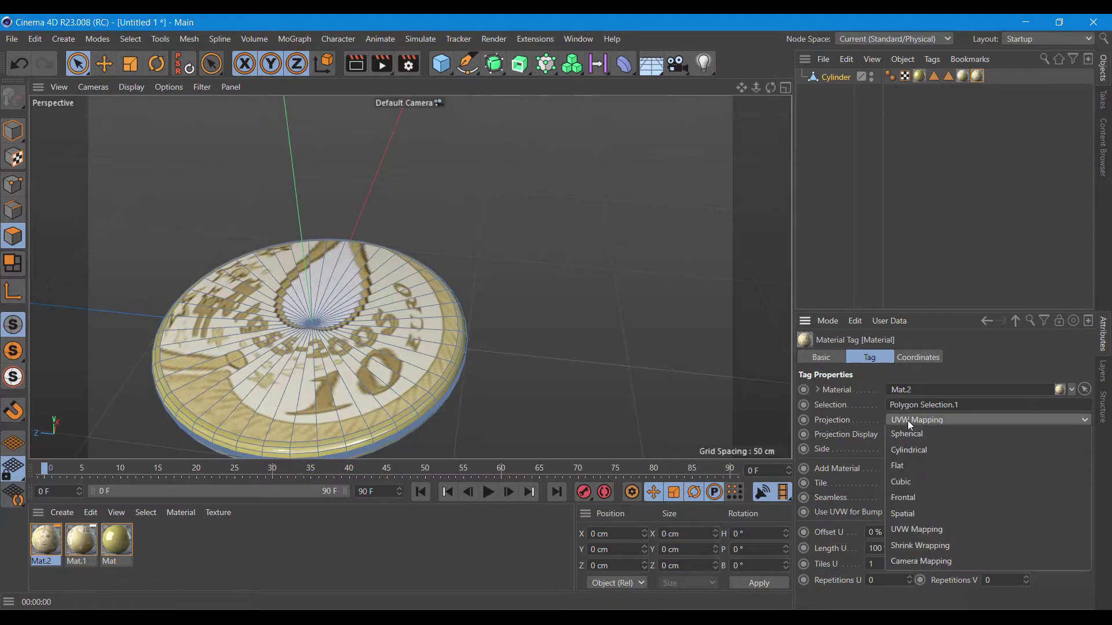
{"action": "left_click", "coordinate": [908, 486]}
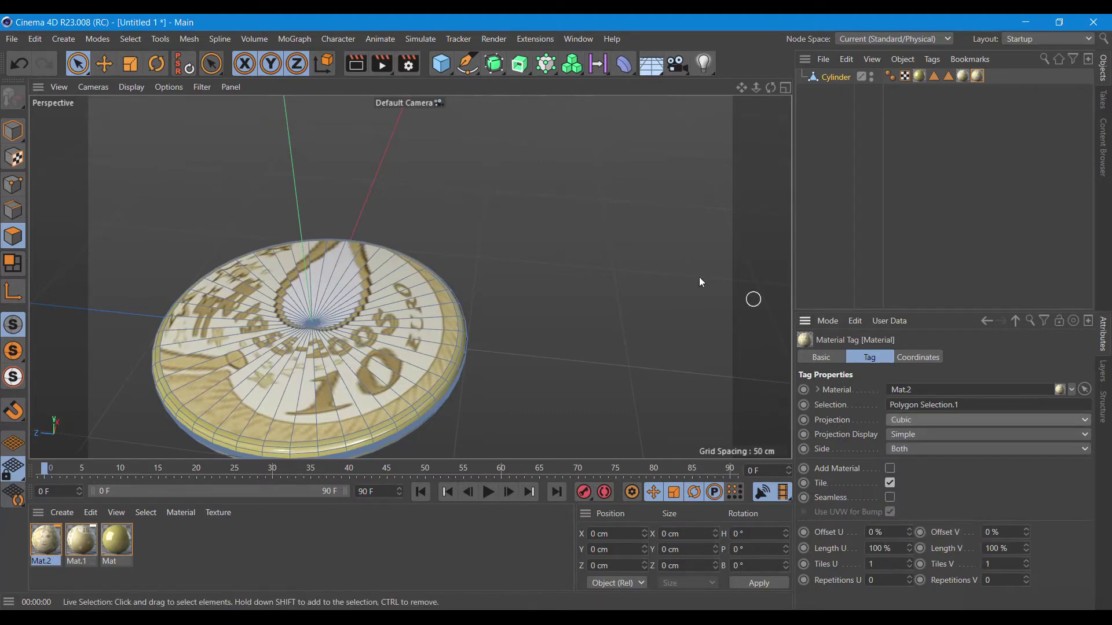
{"action": "left_click_drag", "start_coordinate": [770, 87], "coordinate": [770, 145]}
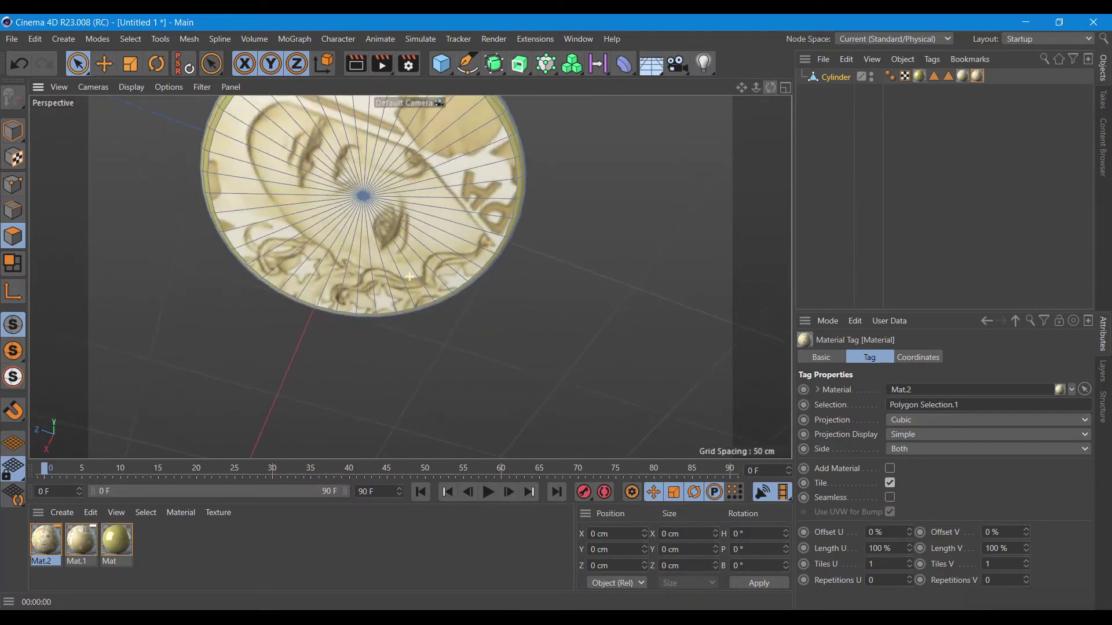
{"action": "left_click_drag", "start_coordinate": [739, 91], "coordinate": [741, 180]}
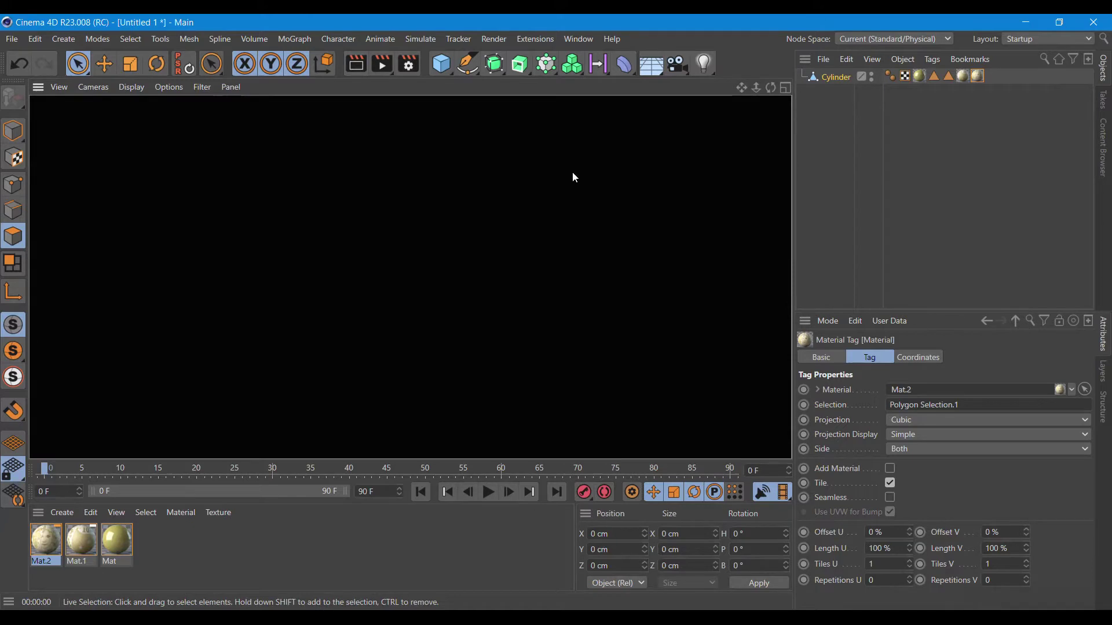
{"action": "left_click", "coordinate": [12, 130]}
{"action": "left_click", "coordinate": [356, 64]}
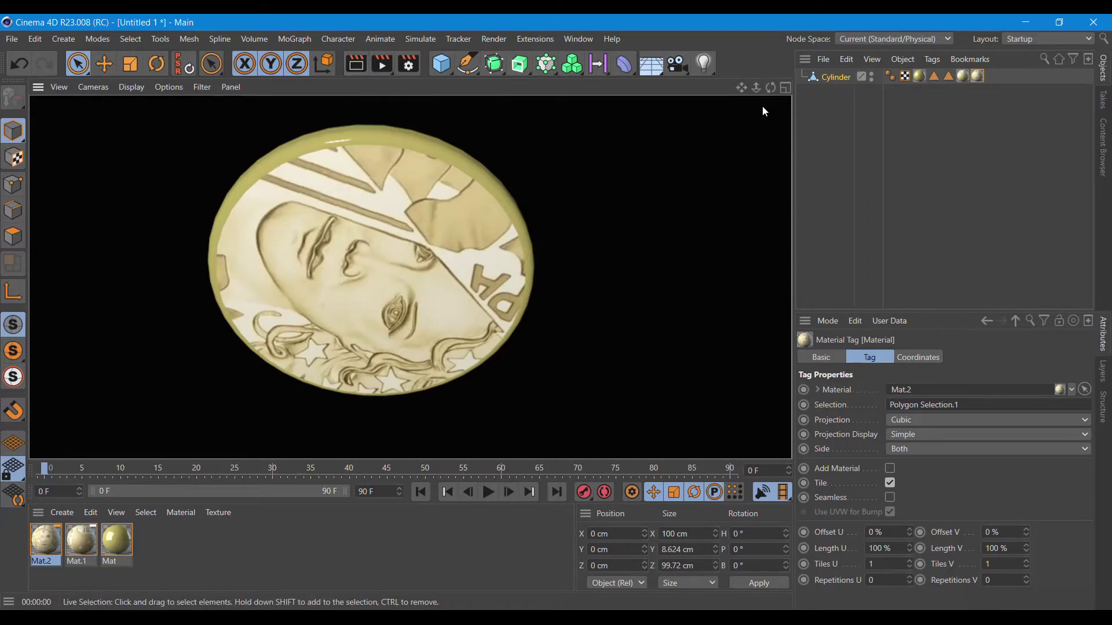
{"action": "left_click_drag", "start_coordinate": [769, 89], "coordinate": [753, 115]}
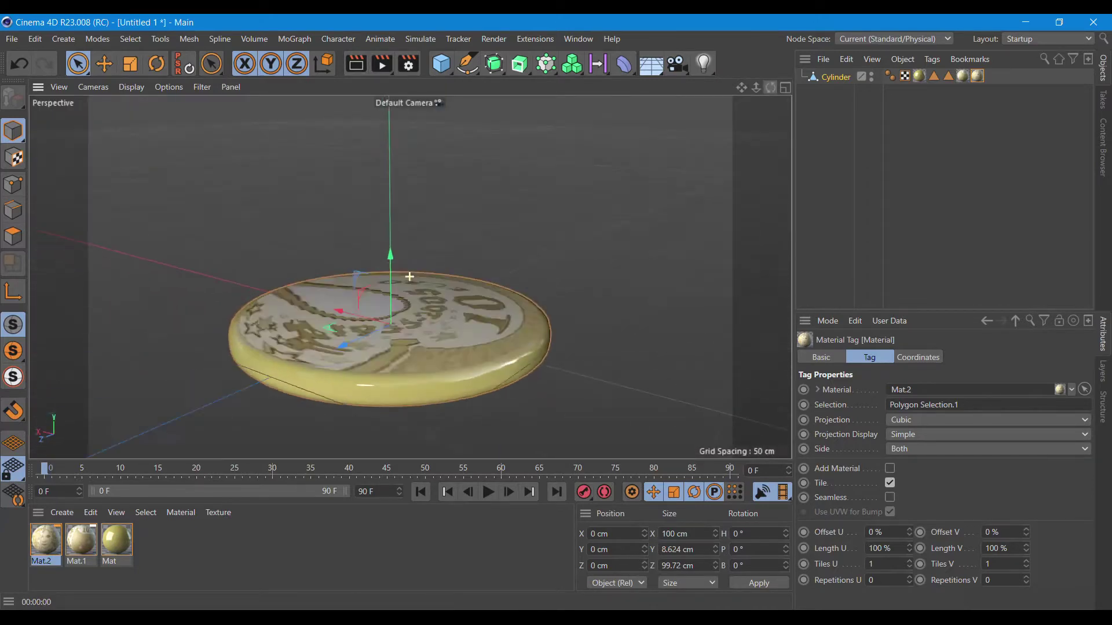
{"action": "left_click_drag", "start_coordinate": [409, 277], "coordinate": [412, 274]}
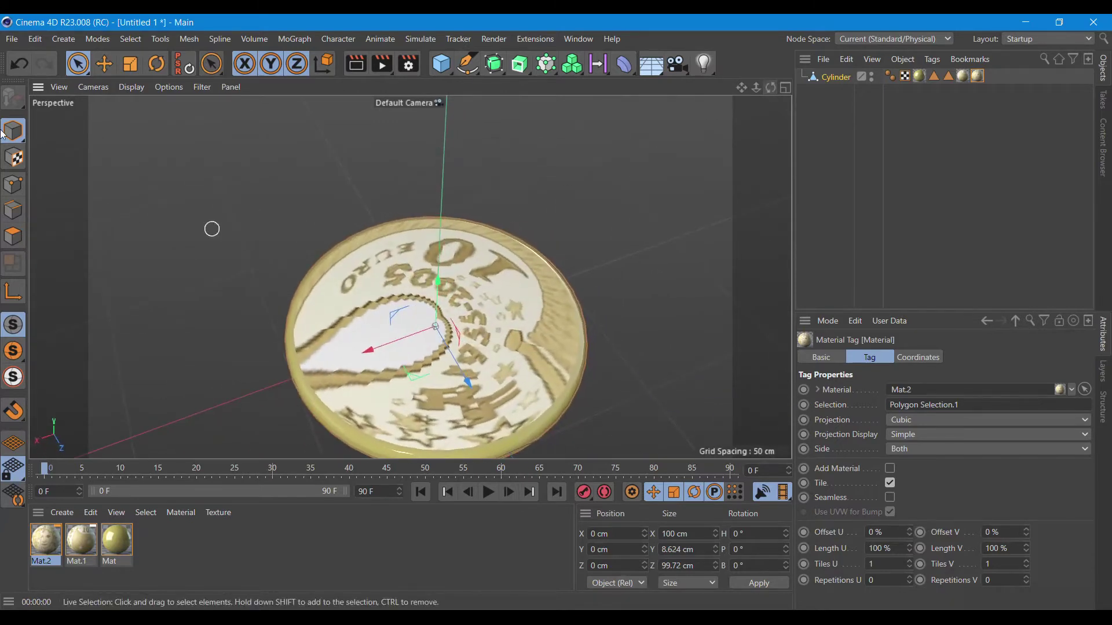
Try Frontal projection on Mat.1's tag, settle on UVW Mapping, then hide the coin.
{"action": "left_click", "coordinate": [963, 76]}
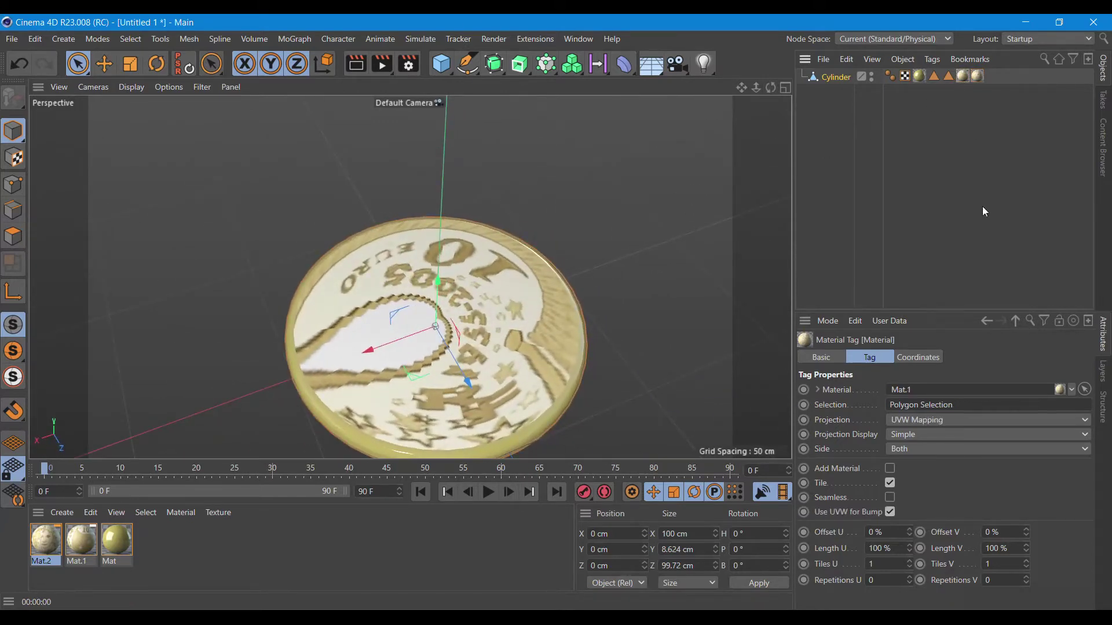
{"action": "left_click", "coordinate": [929, 419]}
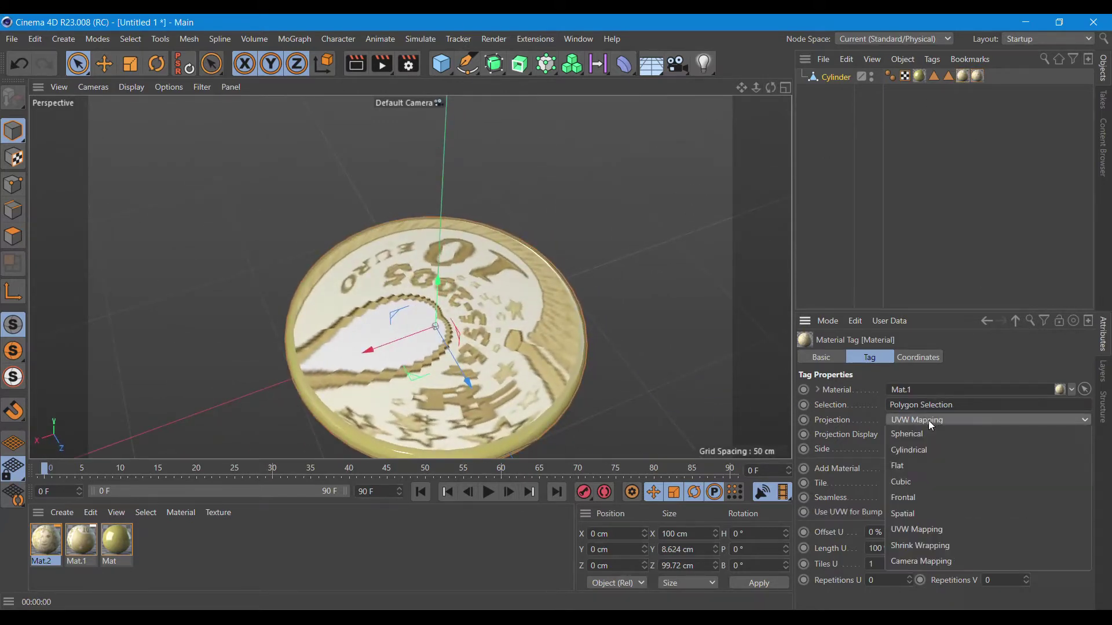
{"action": "left_click", "coordinate": [917, 481]}
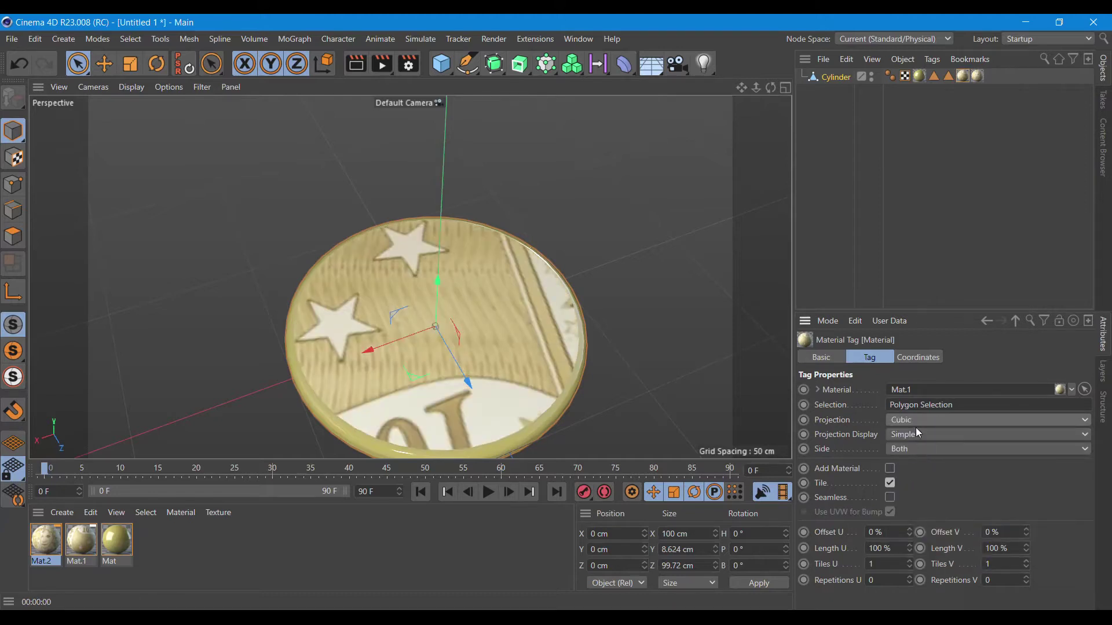
{"action": "left_click", "coordinate": [913, 421]}
{"action": "left_click", "coordinate": [913, 493]}
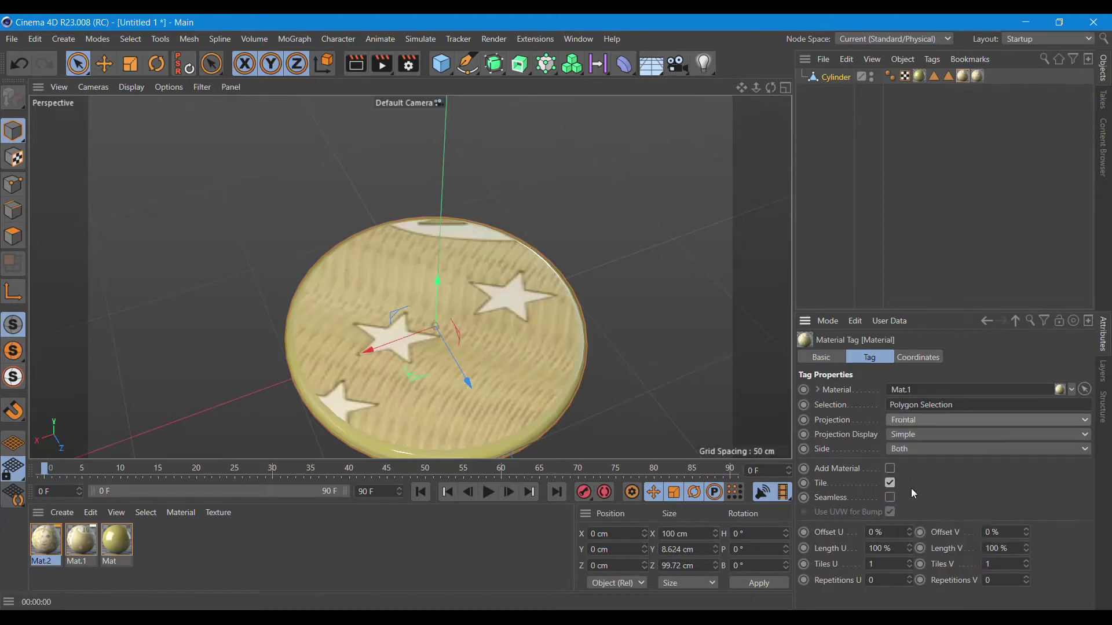
{"action": "left_click", "coordinate": [927, 422]}
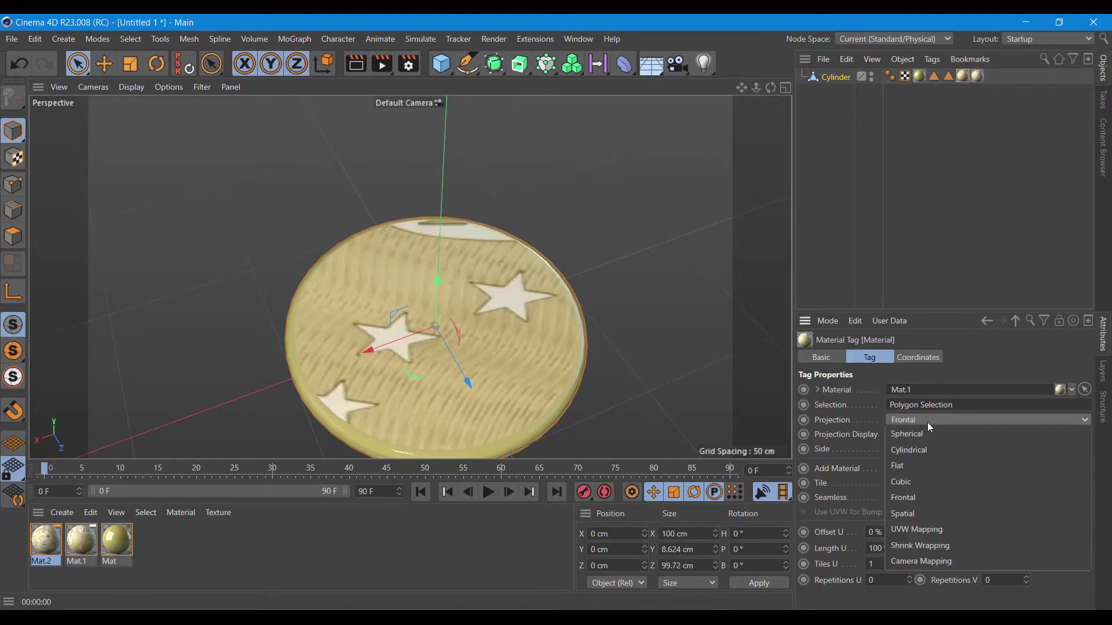
{"action": "left_click", "coordinate": [917, 521]}
{"action": "scroll", "coordinate": [614, 362], "scroll_direction": "down", "scroll_amount": 3}
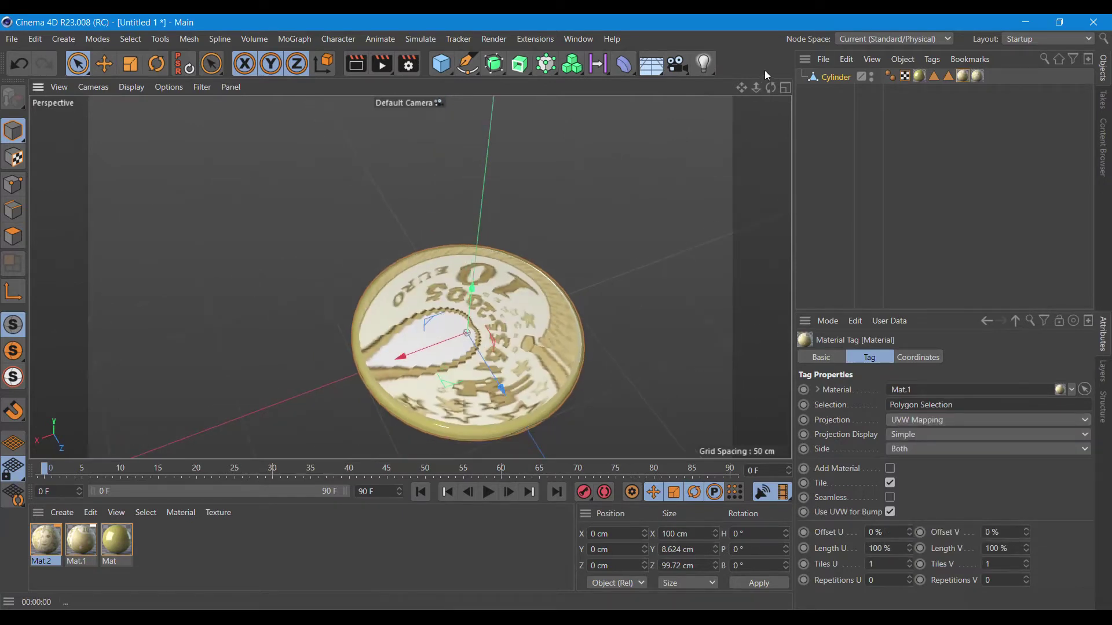
{"action": "left_click_drag", "start_coordinate": [521, 277], "coordinate": [409, 277], "text": "alt"}
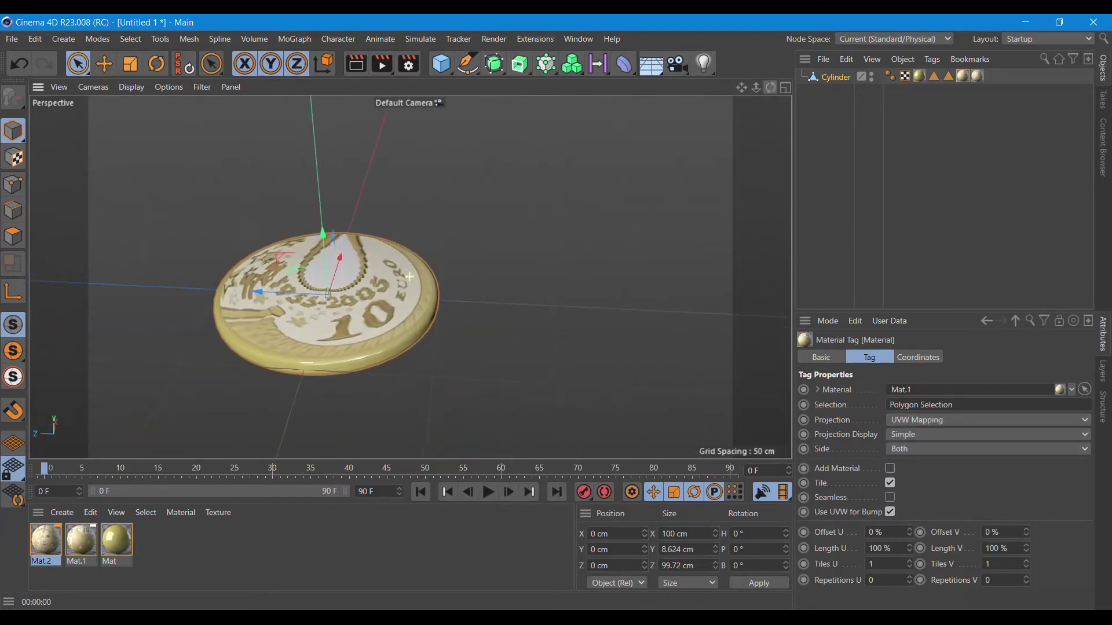
{"action": "left_click", "coordinate": [871, 76]}
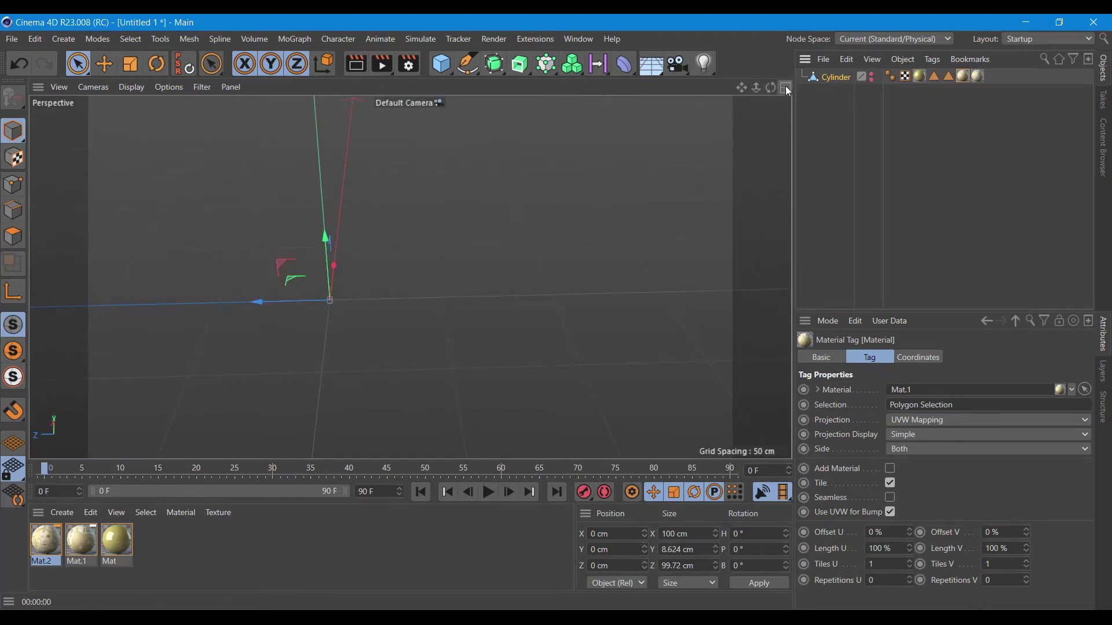
Maximise the Front view and bring up its viewport configuration settings.
{"action": "left_click", "coordinate": [785, 87]}
{"action": "left_click", "coordinate": [785, 278]}
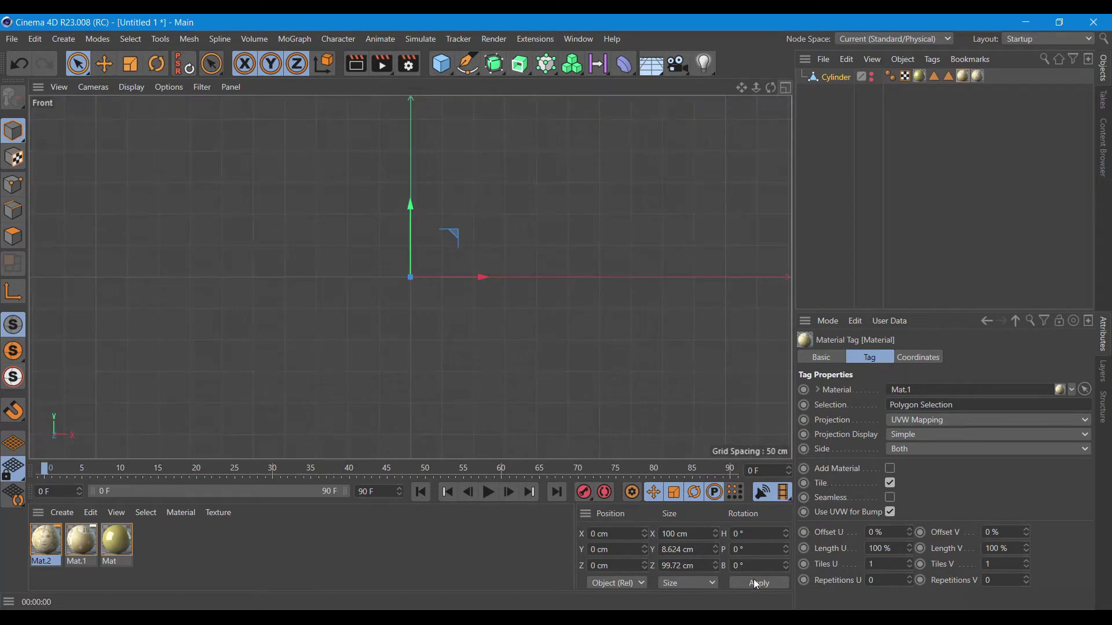
{"action": "key", "text": "e"}
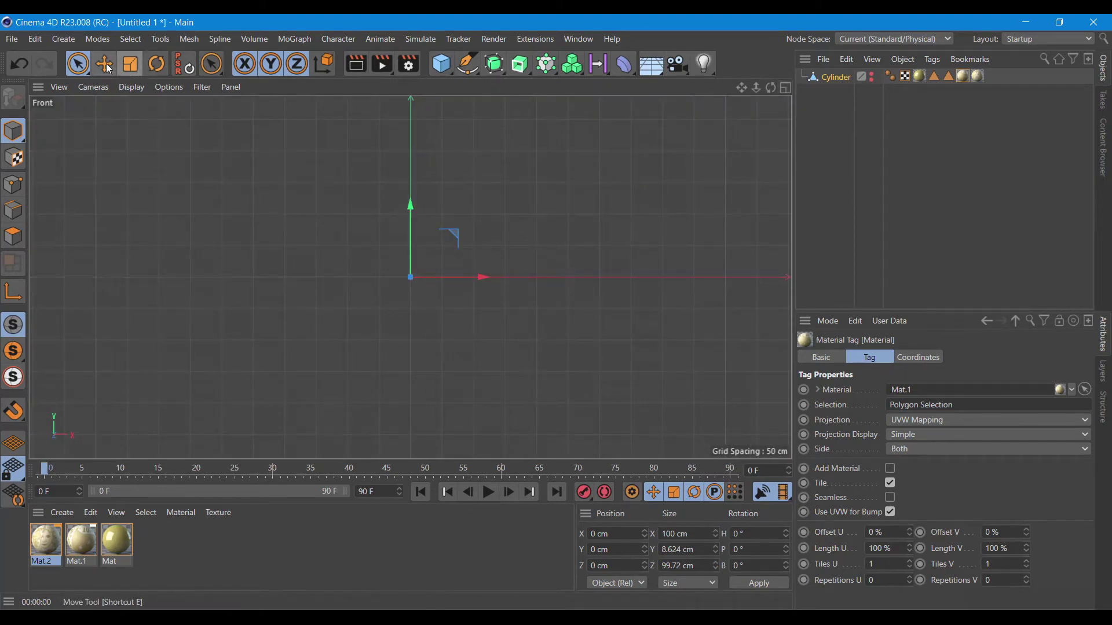
{"action": "left_click", "coordinate": [168, 88]}
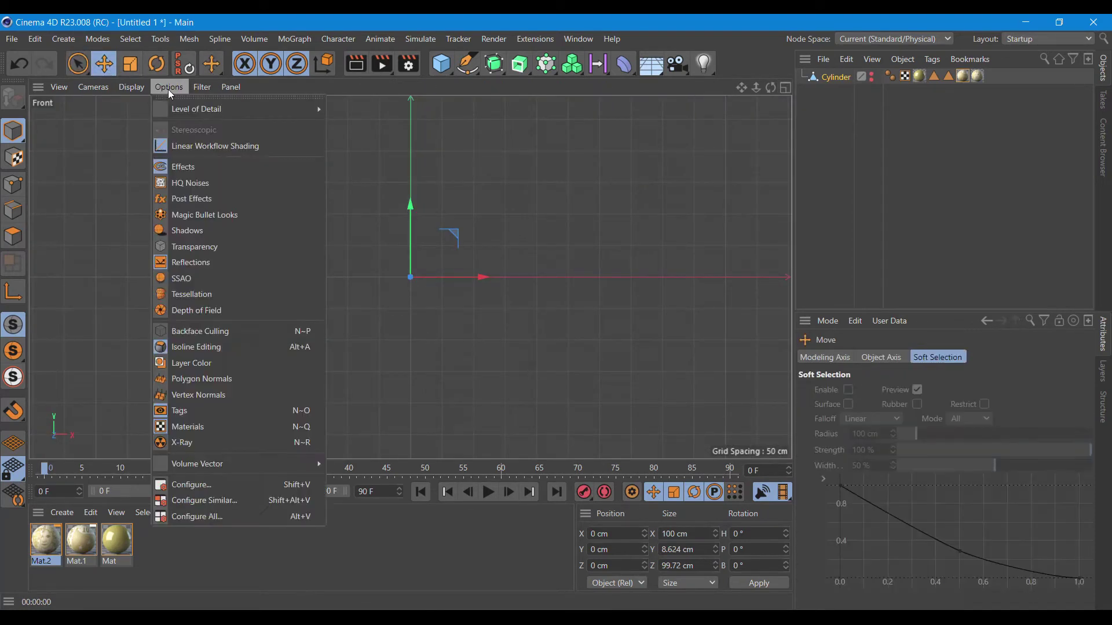
{"action": "left_click", "coordinate": [194, 485]}
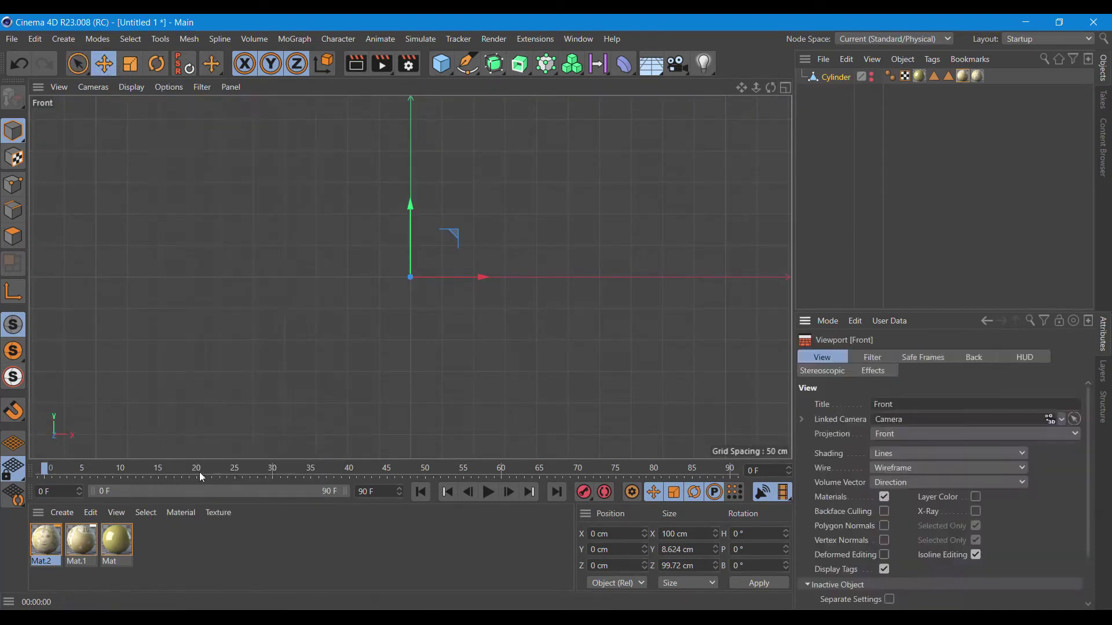
Load the hourglass photo from the Animation folder as the background, sized 400 × 400.
{"action": "left_click", "coordinate": [968, 359]}
{"action": "left_click", "coordinate": [1070, 419]}
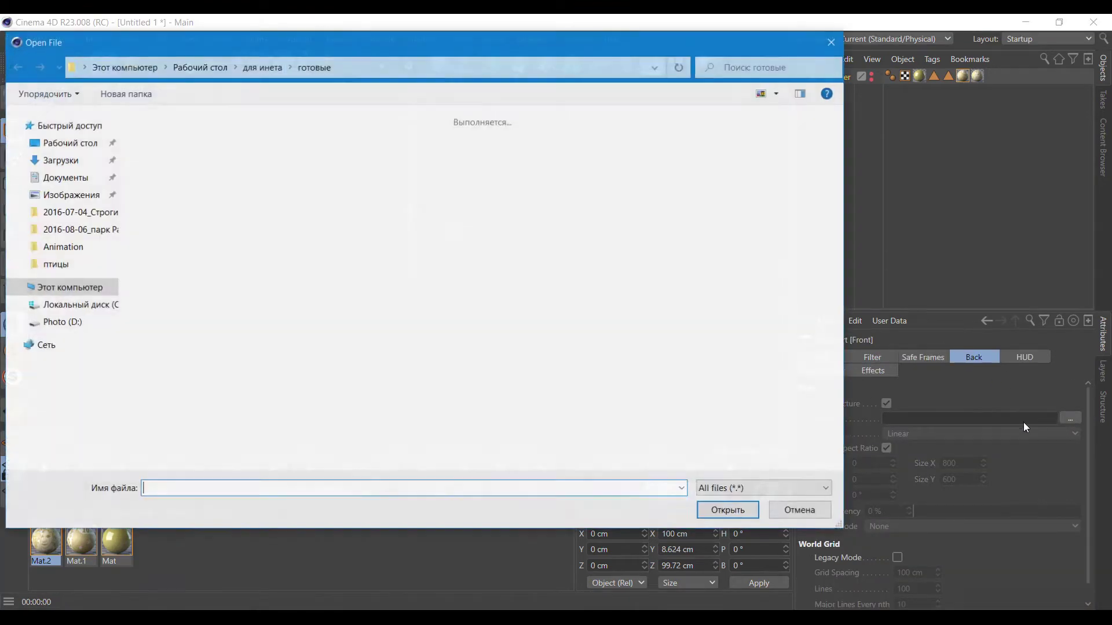
{"action": "left_click", "coordinate": [58, 247]}
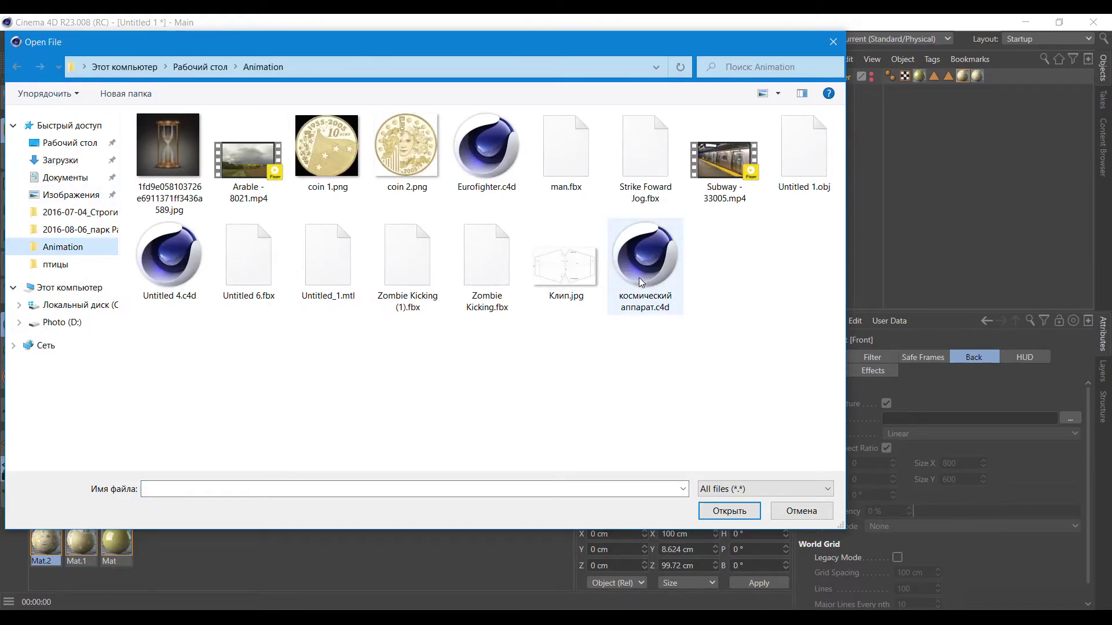
{"action": "left_click", "coordinate": [169, 141]}
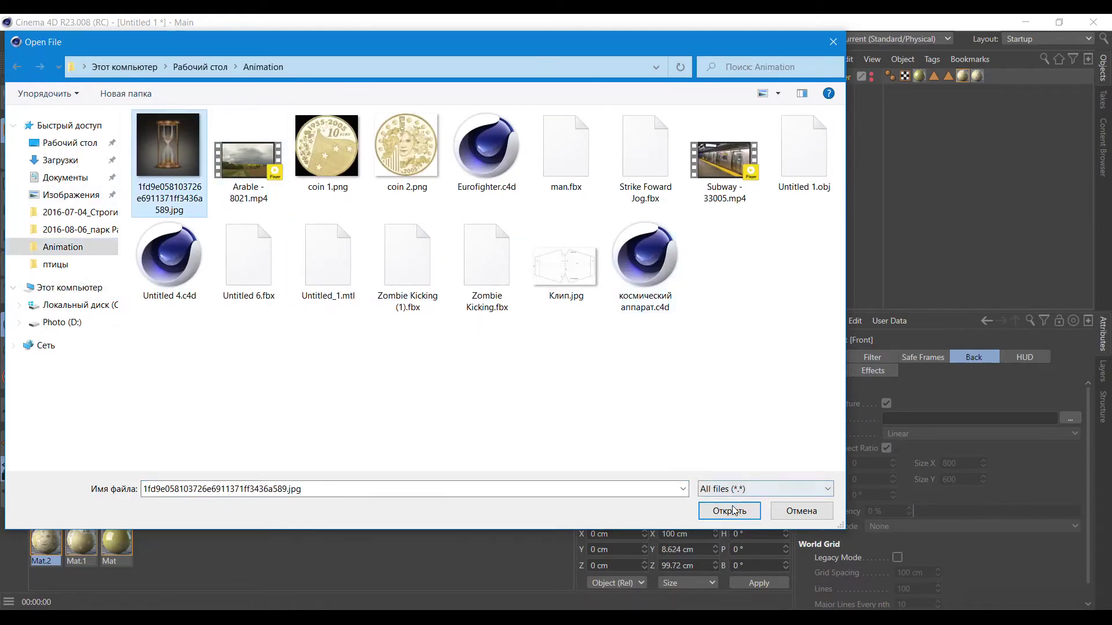
{"action": "left_click", "coordinate": [727, 511]}
{"action": "double_click", "coordinate": [963, 469]}
{"action": "type", "text": "400"}
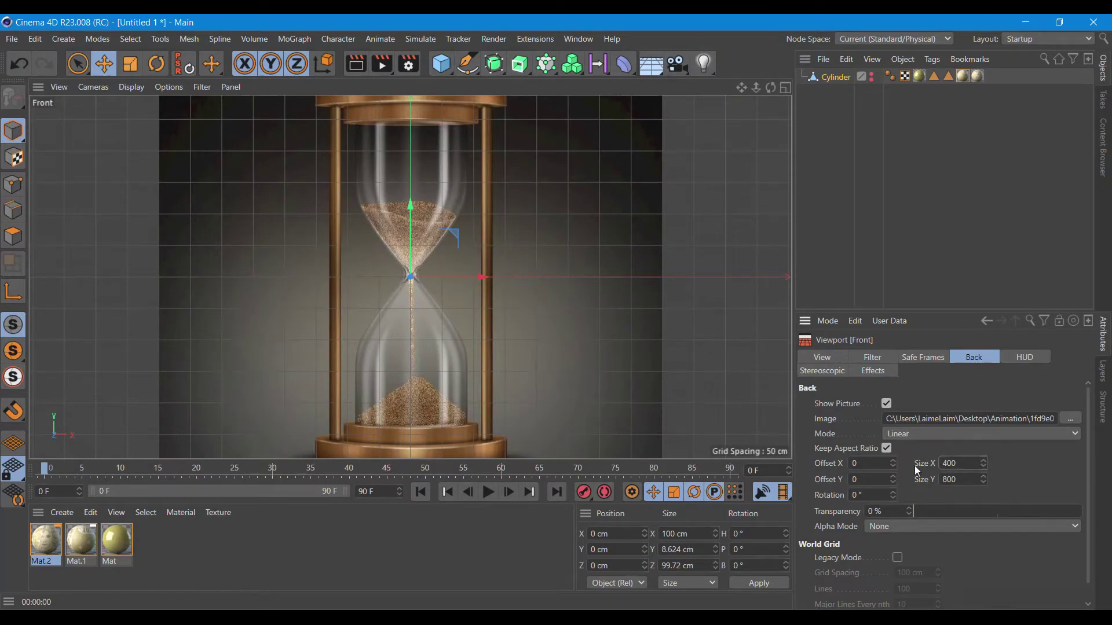
{"action": "key", "text": "Return"}
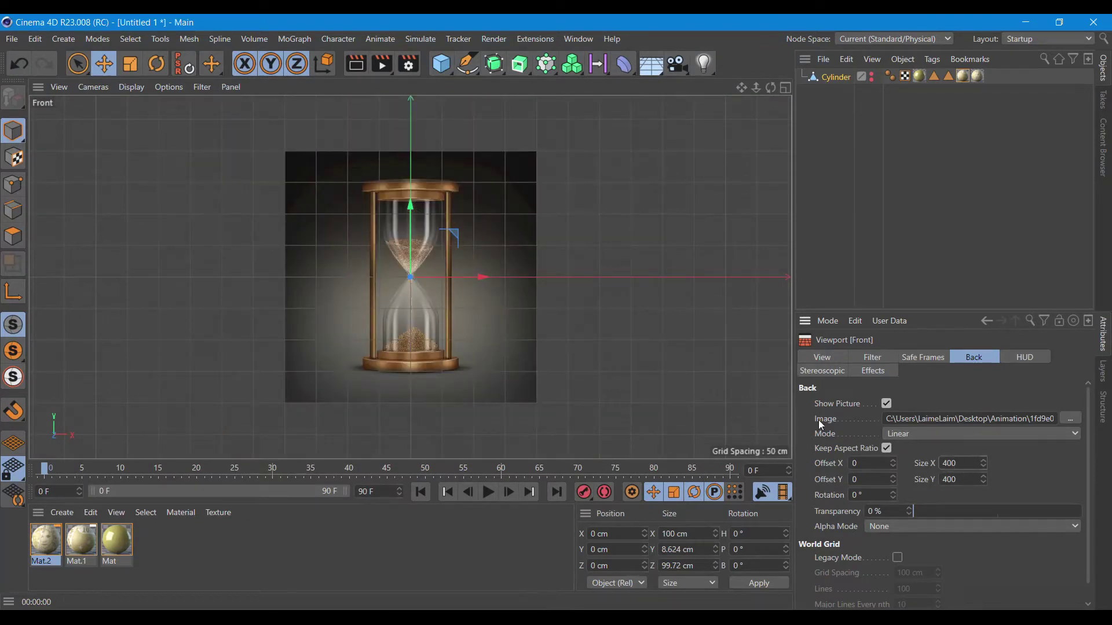
Offset the background image to Y 154 and zoom in on the hourglass top.
{"action": "left_click_drag", "start_coordinate": [894, 479], "coordinate": [894, 390]}
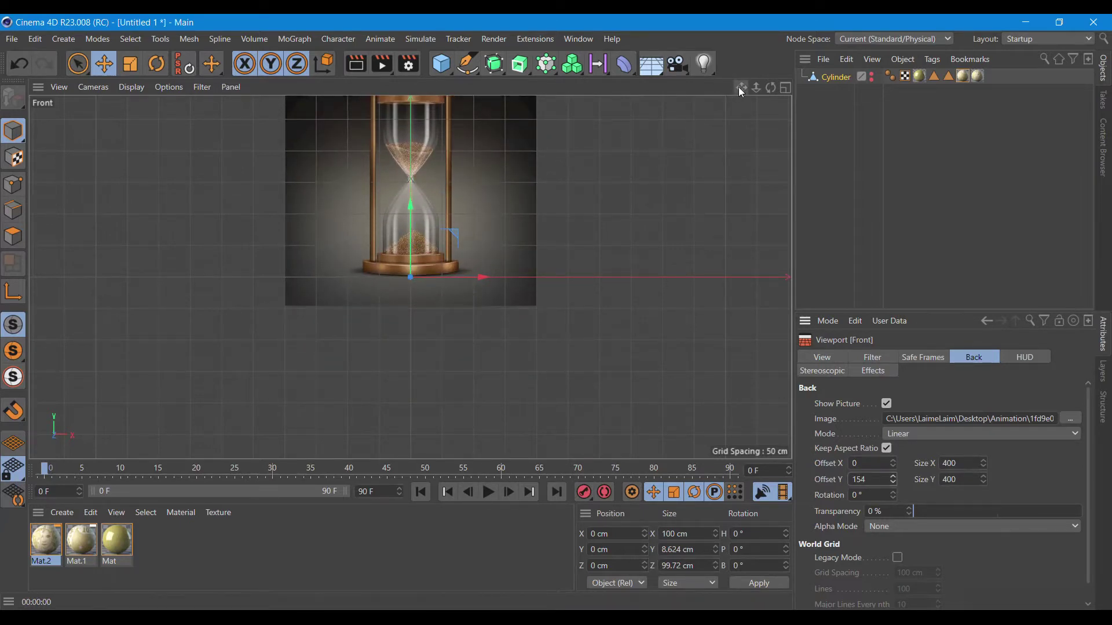
{"action": "left_click_drag", "start_coordinate": [741, 87], "coordinate": [746, 185]}
{"action": "scroll", "coordinate": [359, 307], "scroll_direction": "up", "scroll_amount": 3}
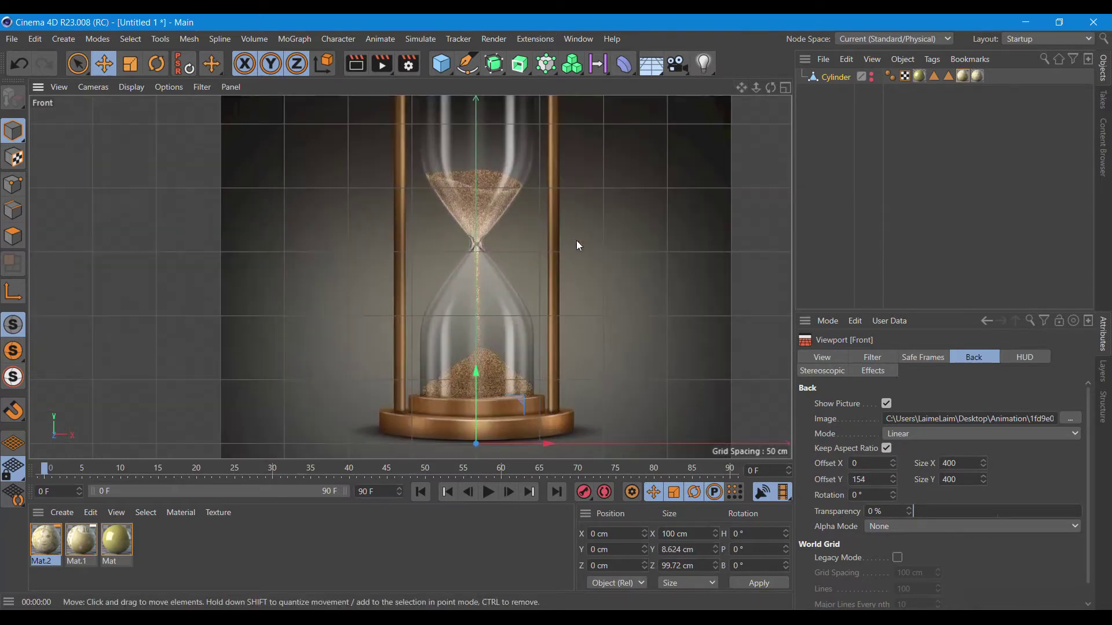
{"action": "left_click_drag", "start_coordinate": [741, 87], "coordinate": [724, 360]}
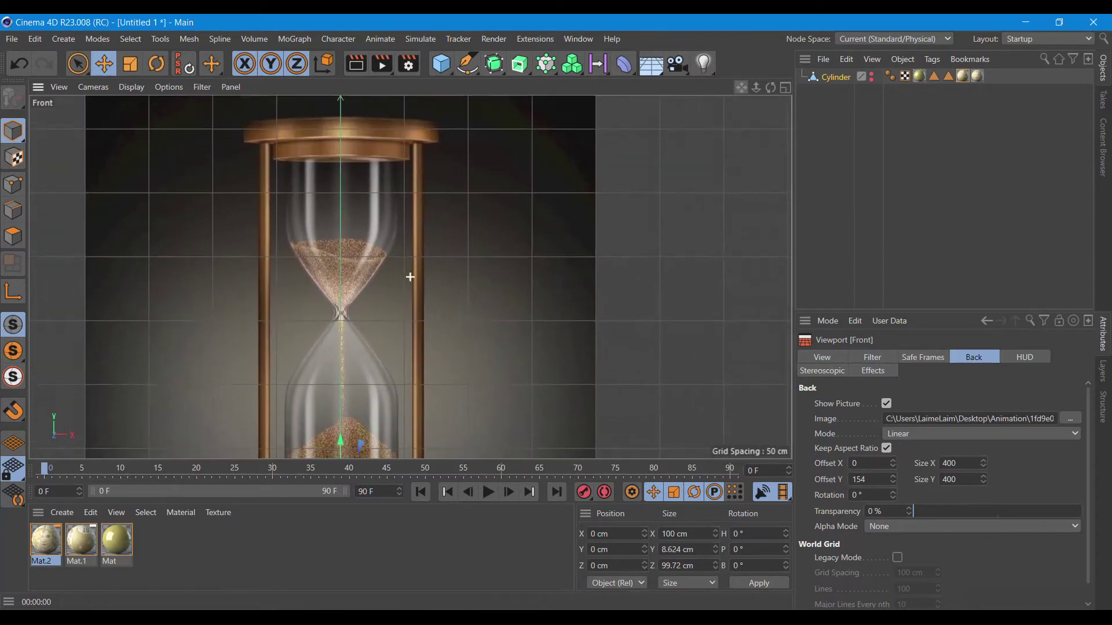
{"action": "left_click", "coordinate": [467, 65]}
{"action": "scroll", "coordinate": [414, 179], "scroll_direction": "up", "scroll_amount": 1}
{"action": "scroll", "coordinate": [412, 183], "scroll_direction": "up", "scroll_amount": 2}
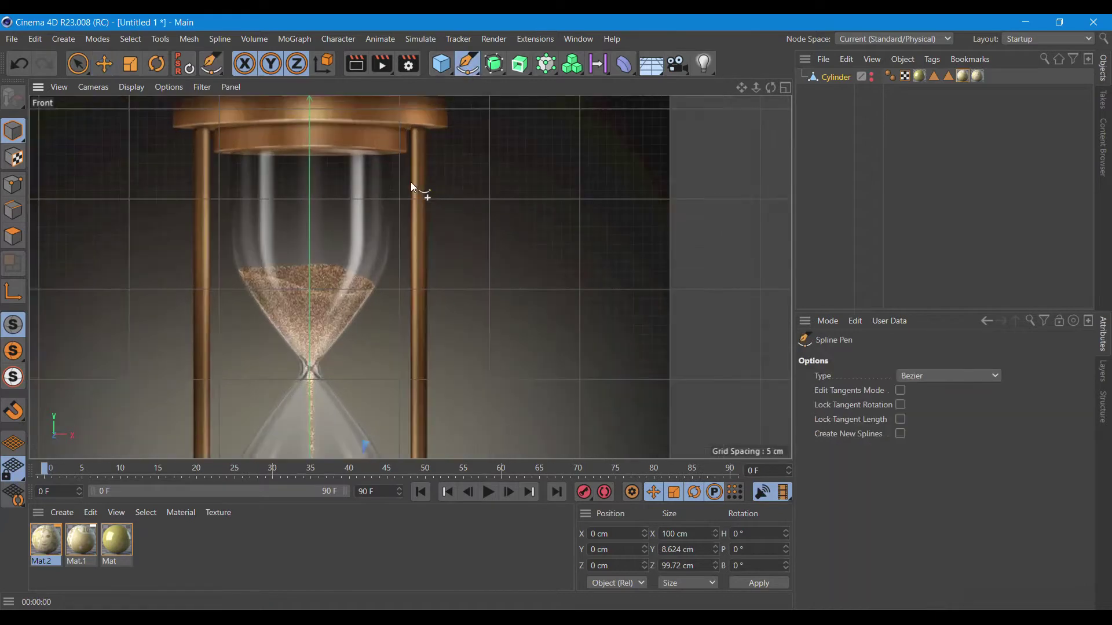
Place Bezier points down the glass's right edge from the top, redoing one misplaced point.
{"action": "left_click", "coordinate": [371, 151]}
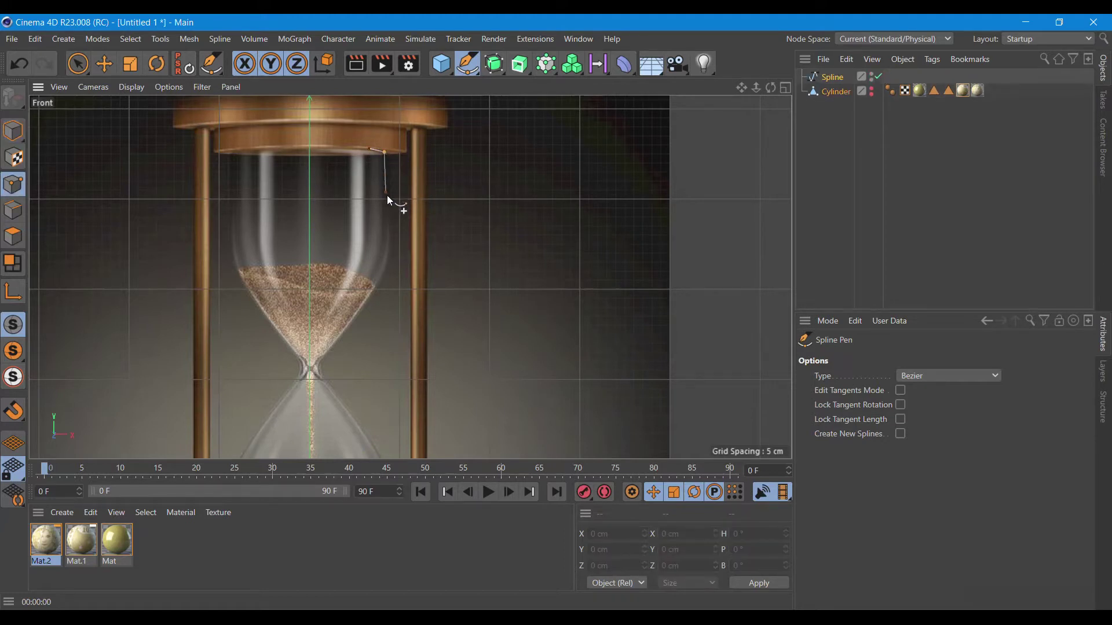
{"action": "left_click", "coordinate": [389, 232]}
{"action": "left_click", "coordinate": [390, 259]}
{"action": "left_click", "coordinate": [19, 63]}
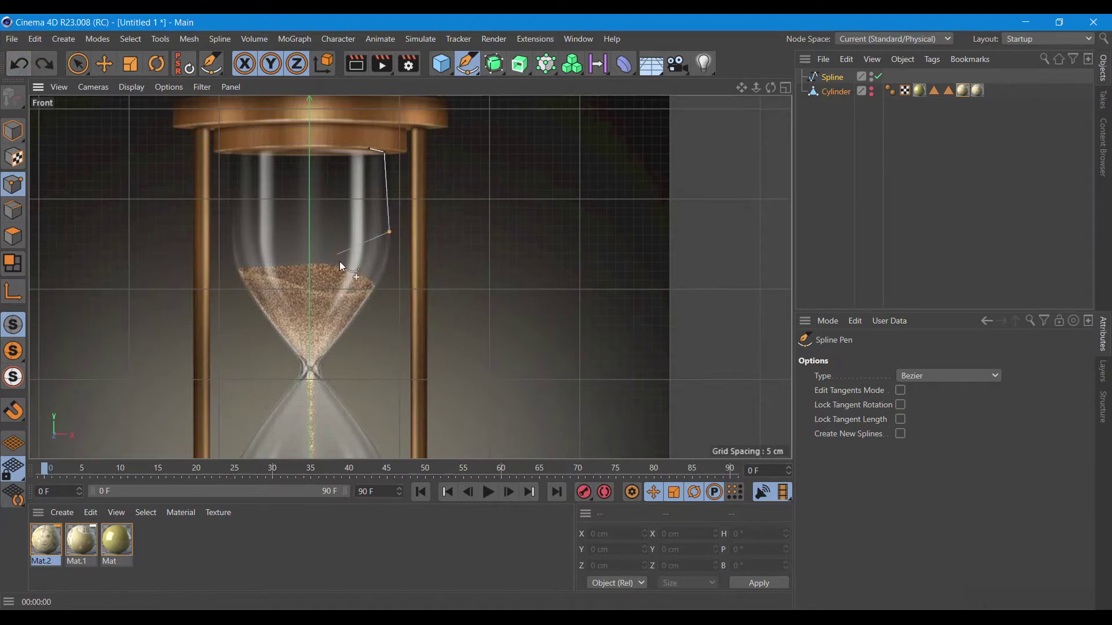
{"action": "left_click", "coordinate": [388, 262]}
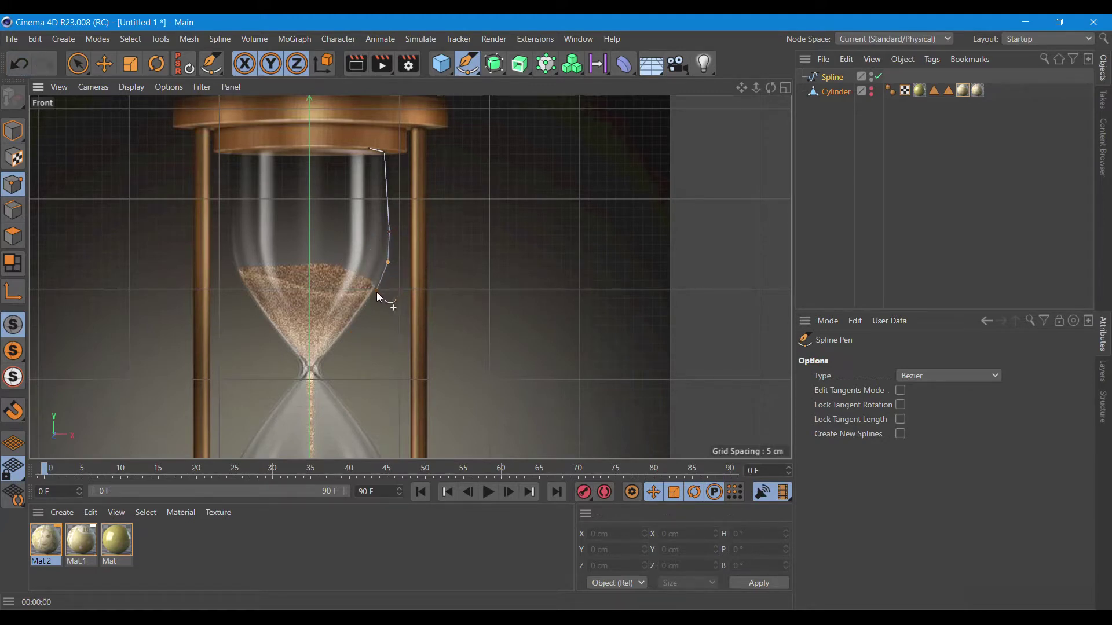
{"action": "left_click", "coordinate": [329, 352]}
Extend the outline just below the neck and finish the spline.
{"action": "scroll", "coordinate": [322, 375], "scroll_direction": "up", "scroll_amount": 2}
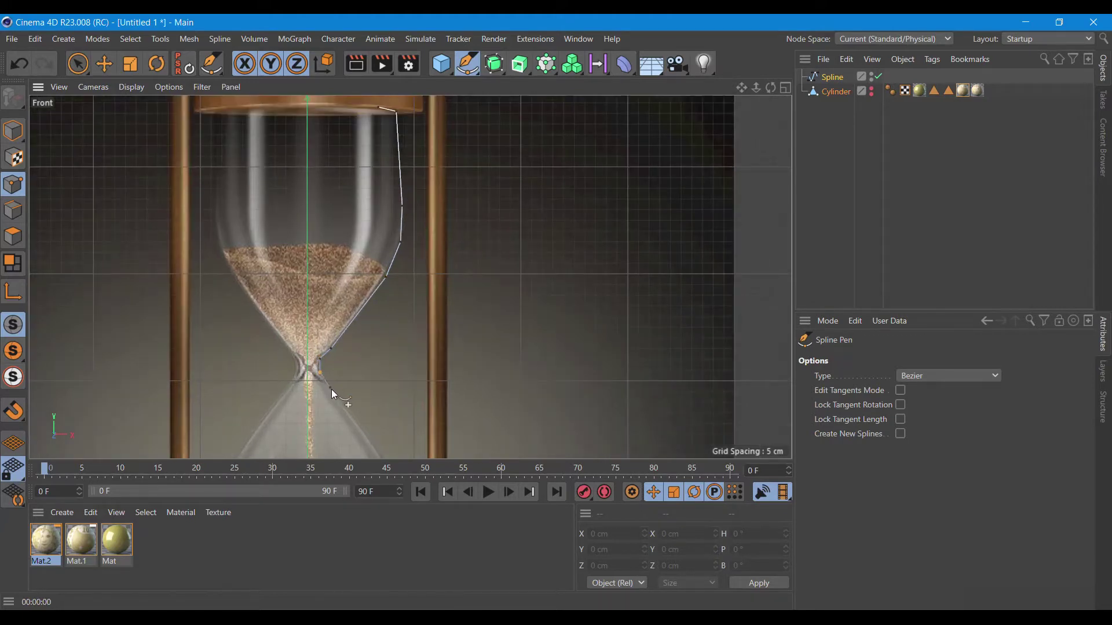
{"action": "left_click", "coordinate": [337, 397]}
{"action": "left_click_drag", "start_coordinate": [741, 88], "coordinate": [411, 269]}
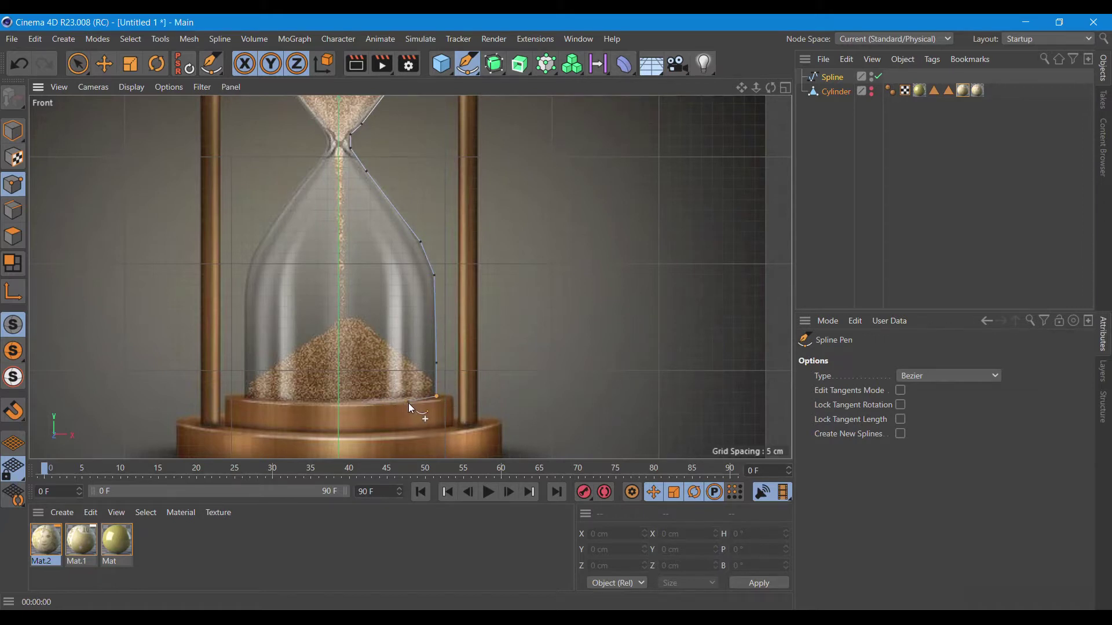
{"action": "right_click", "coordinate": [340, 401]}
{"action": "left_click", "coordinate": [335, 391]}
{"action": "left_click", "coordinate": [520, 64]}
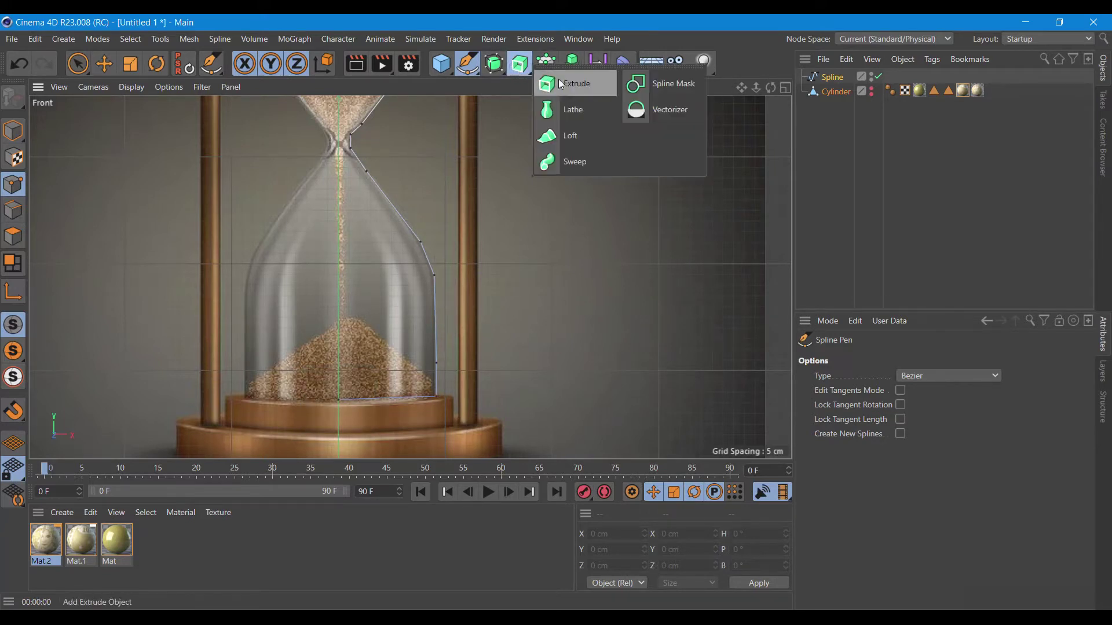
Add a Lathe generator and put the hourglass outline spline under it.
{"action": "left_click", "coordinate": [573, 110]}
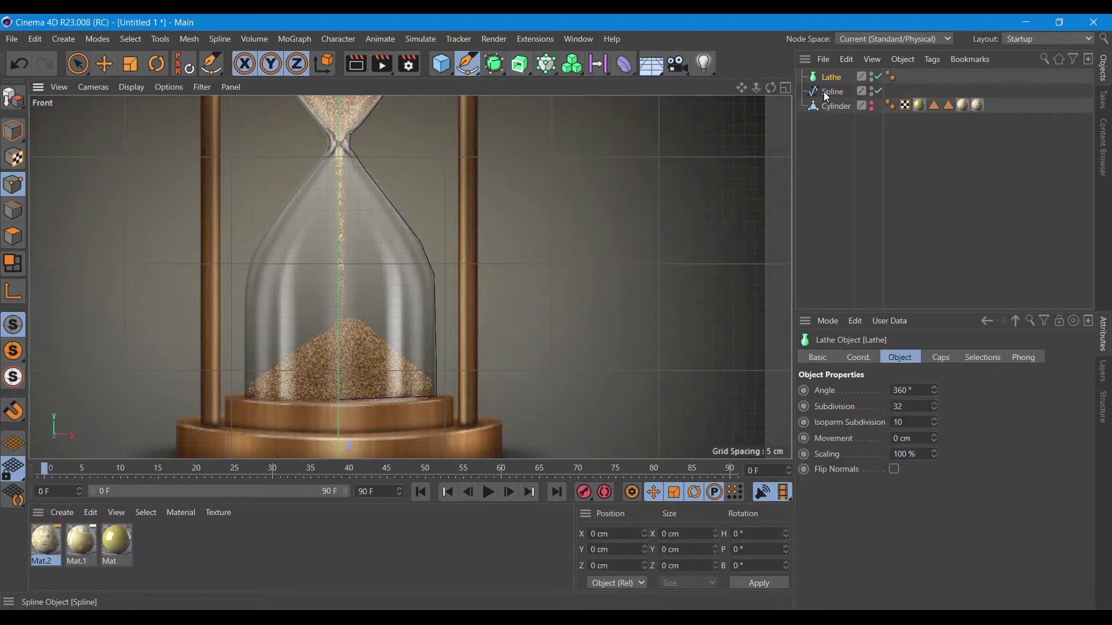
{"action": "left_click_drag", "start_coordinate": [825, 92], "coordinate": [831, 77]}
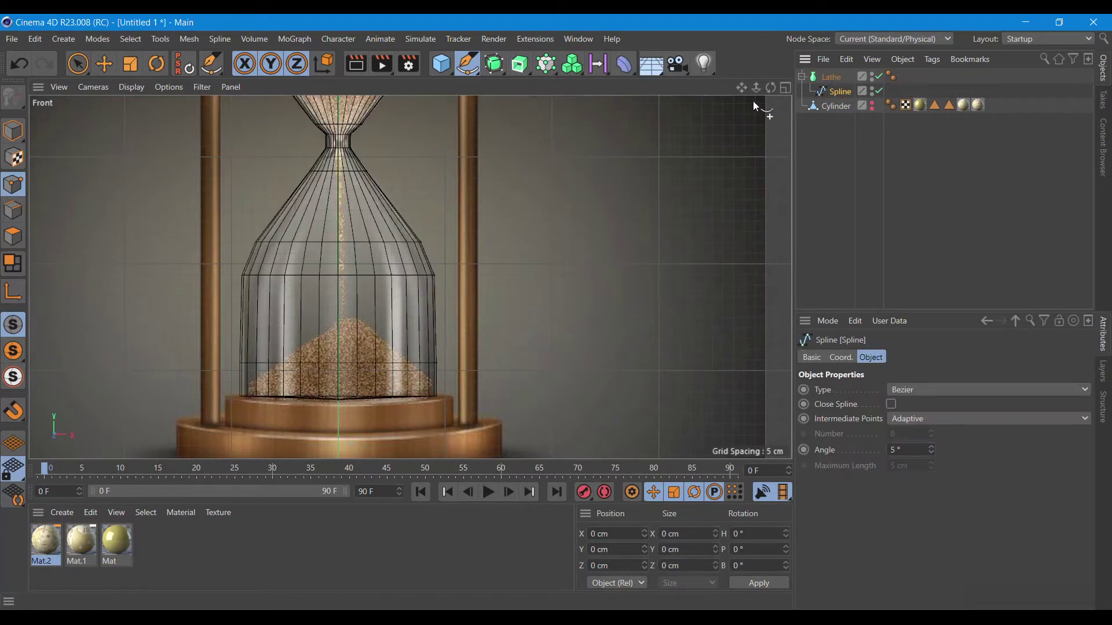
{"action": "left_click", "coordinate": [782, 87]}
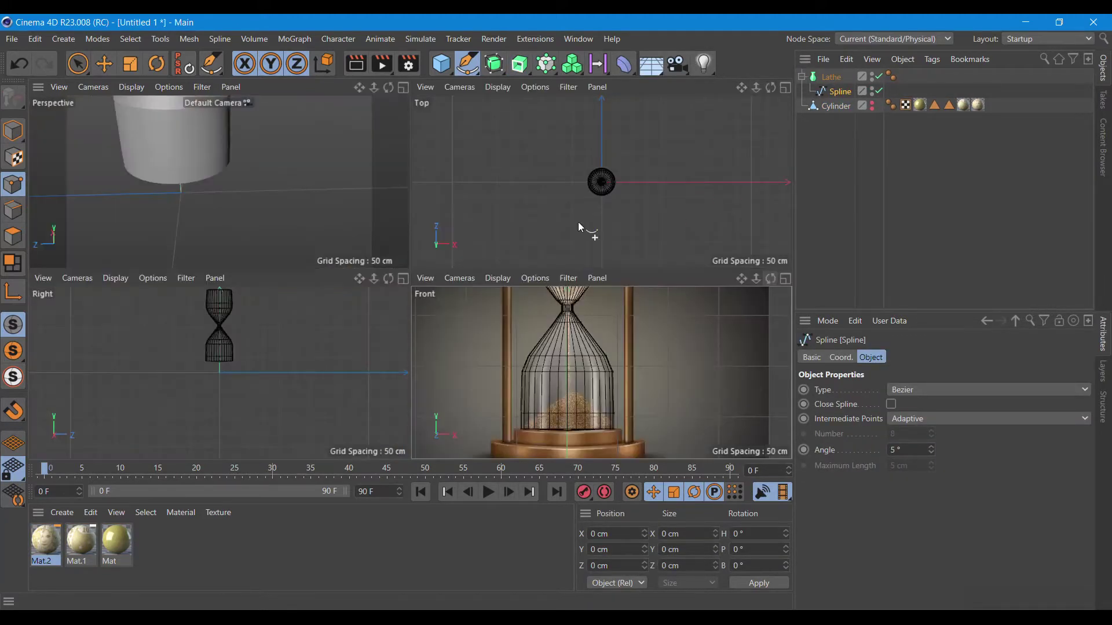
{"action": "left_click", "coordinate": [403, 91]}
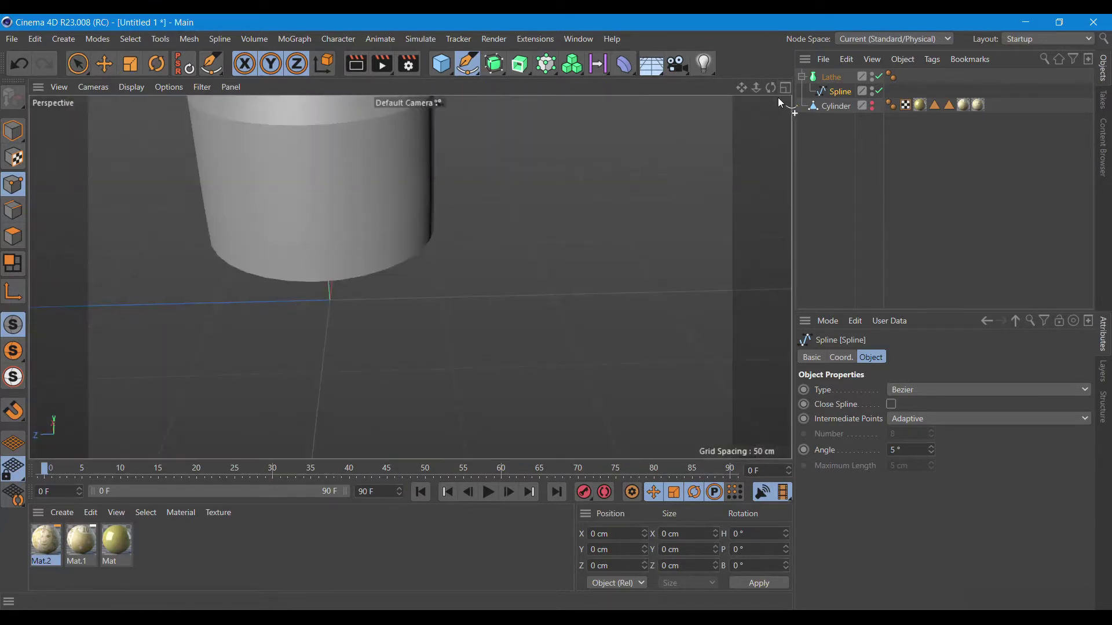
{"action": "left_click_drag", "start_coordinate": [741, 87], "coordinate": [436, 198]}
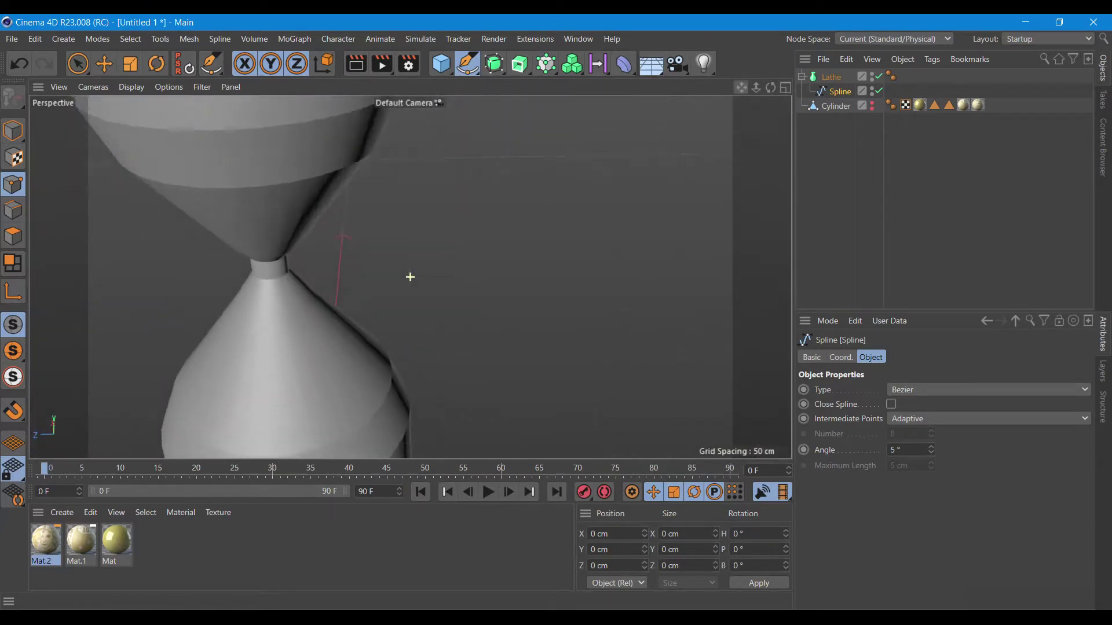
{"action": "scroll", "coordinate": [437, 201], "scroll_direction": "down", "scroll_amount": 5}
{"action": "scroll", "coordinate": [437, 203], "scroll_direction": "down", "scroll_amount": 2}
{"action": "left_click_drag", "start_coordinate": [771, 87], "coordinate": [774, 93]}
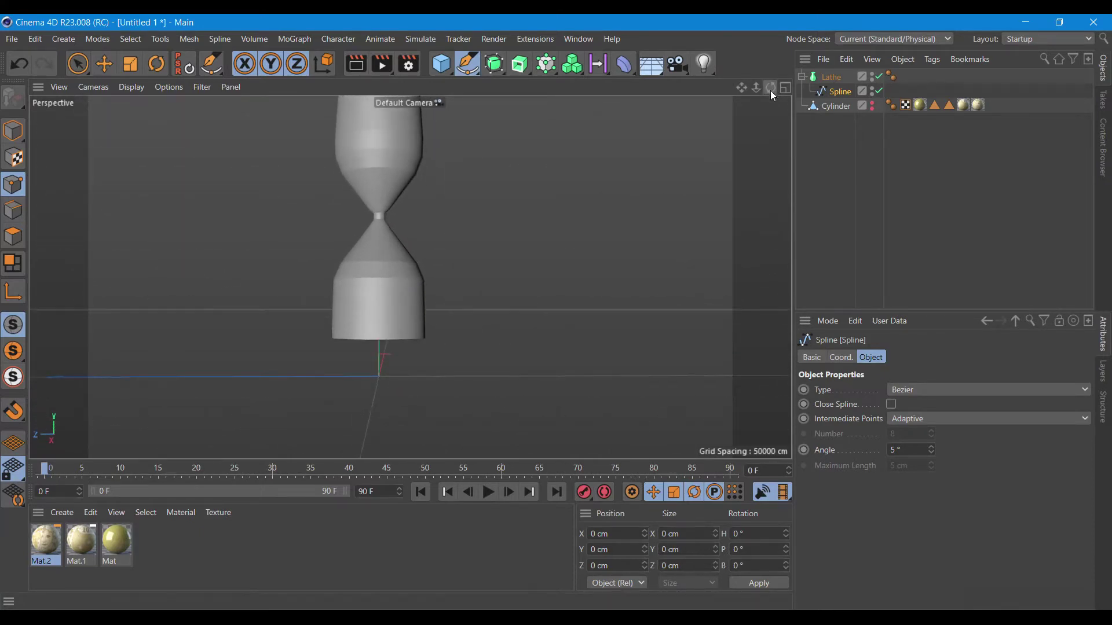
{"action": "left_click_drag", "start_coordinate": [750, 89], "coordinate": [410, 278]}
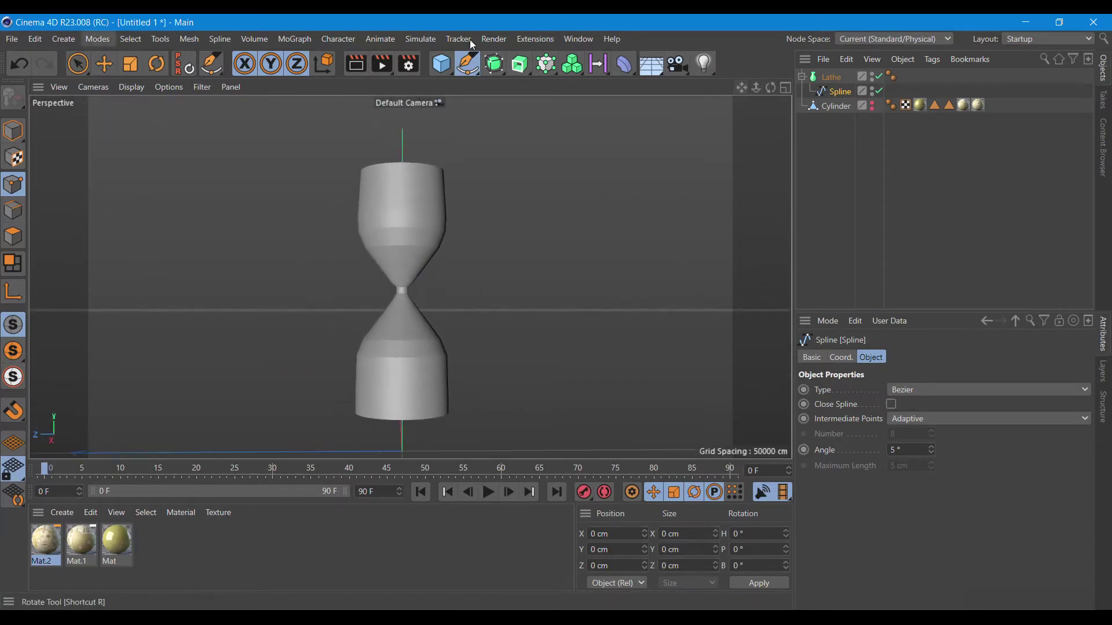
Set the profile spline's Intermediate Points to Natural.
{"action": "left_click", "coordinate": [938, 417]}
{"action": "left_click", "coordinate": [926, 449]}
{"action": "left_click_drag", "start_coordinate": [771, 88], "coordinate": [774, 92]}
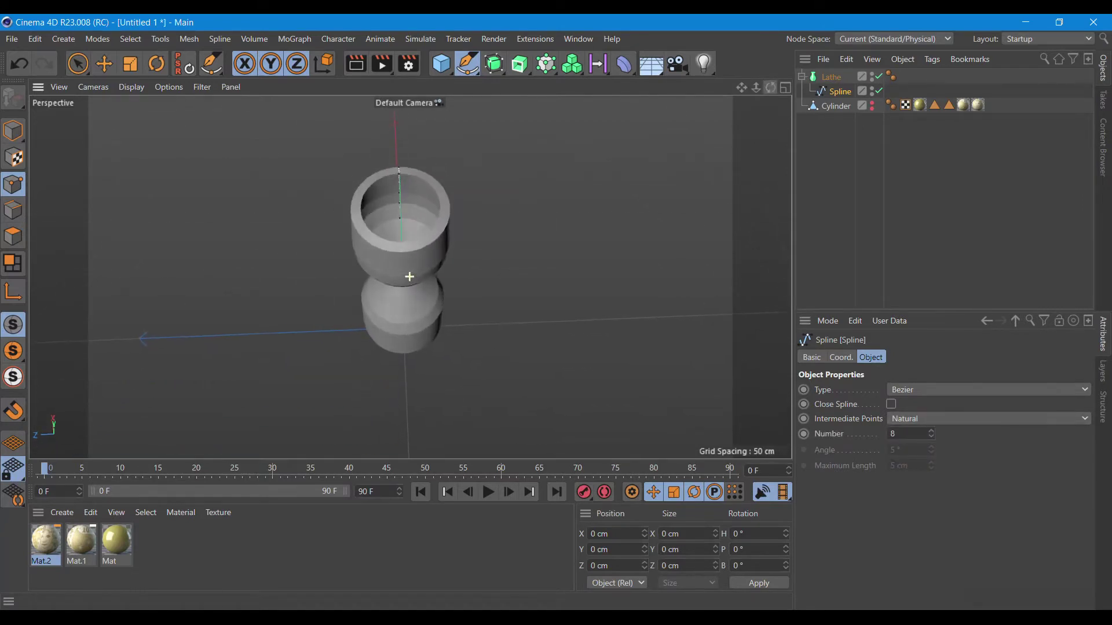
{"action": "left_click_drag", "start_coordinate": [410, 277], "coordinate": [409, 277], "text": "alt"}
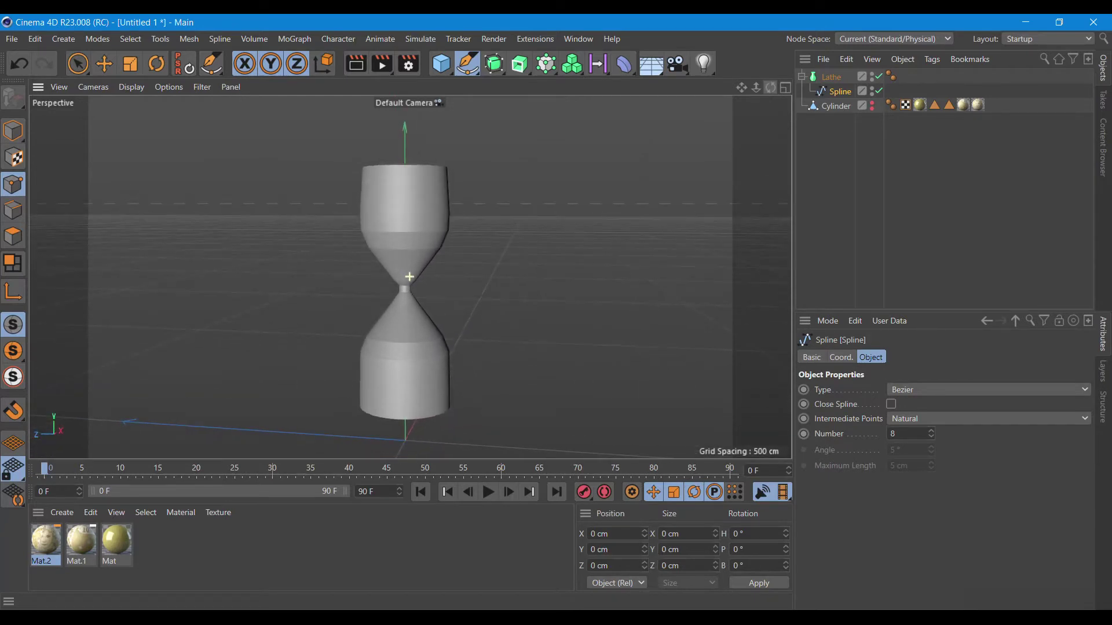
{"action": "left_click_drag", "start_coordinate": [771, 88], "coordinate": [770, 88]}
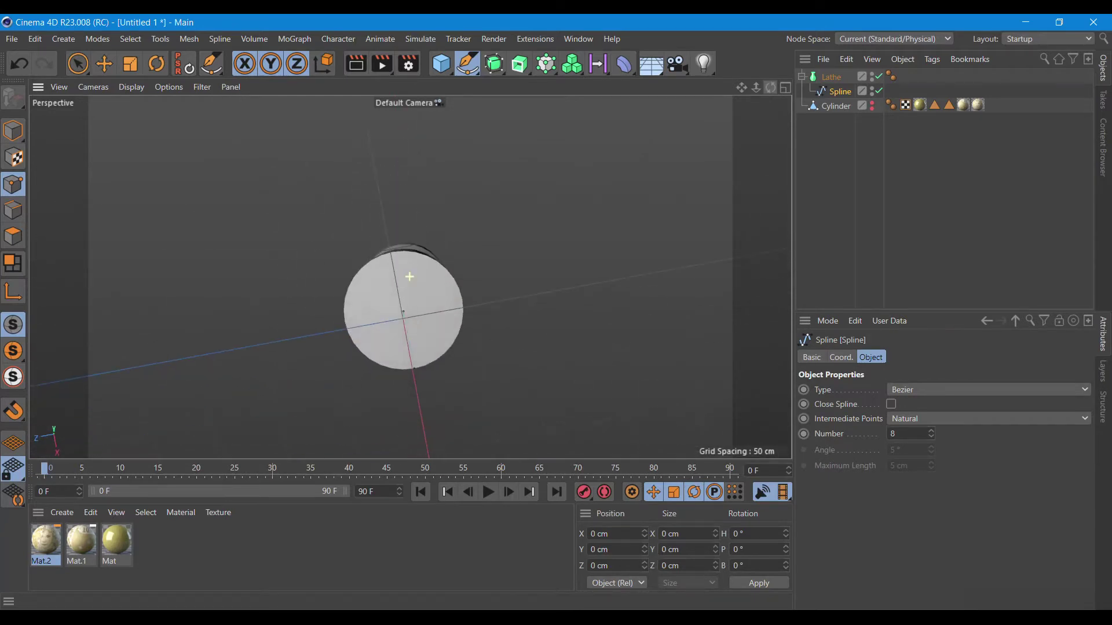
Move four profile points outward with Live Selection, then undo the move.
{"action": "left_click", "coordinate": [77, 65]}
{"action": "left_click", "coordinate": [406, 312]}
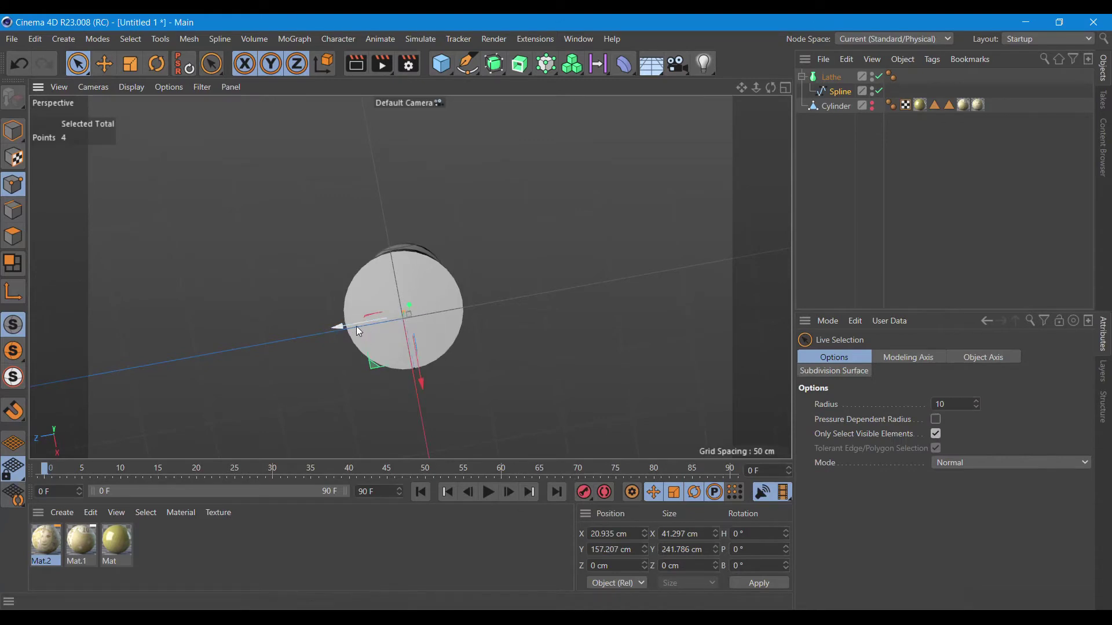
{"action": "left_click_drag", "start_coordinate": [352, 324], "coordinate": [366, 318]}
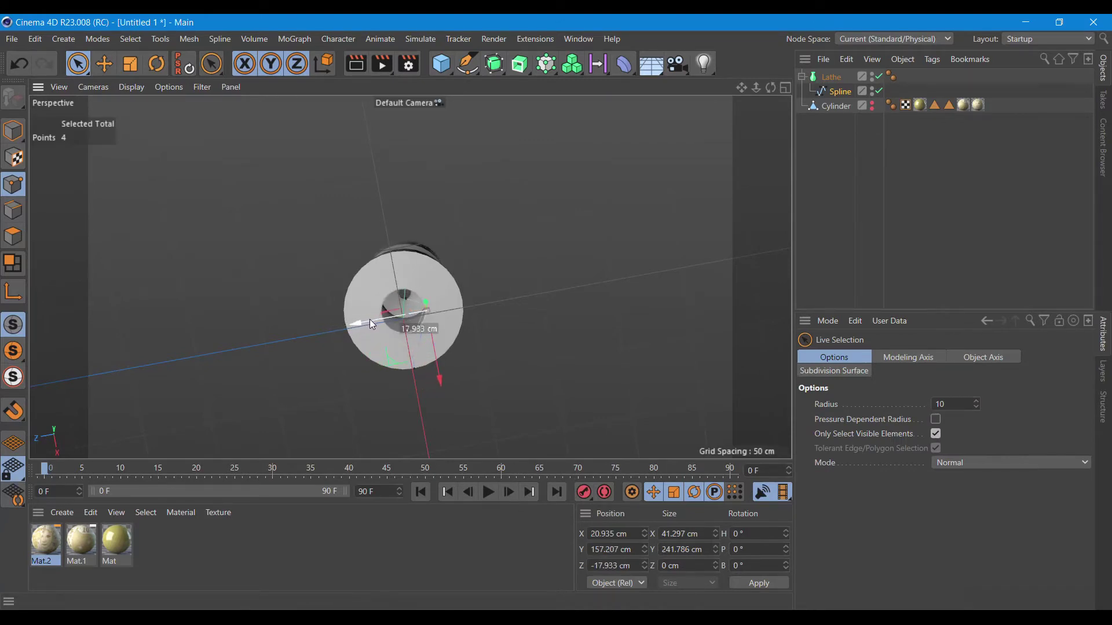
{"action": "left_click_drag", "start_coordinate": [771, 87], "coordinate": [773, 151]}
{"action": "left_click_drag", "start_coordinate": [770, 87], "coordinate": [632, 236]}
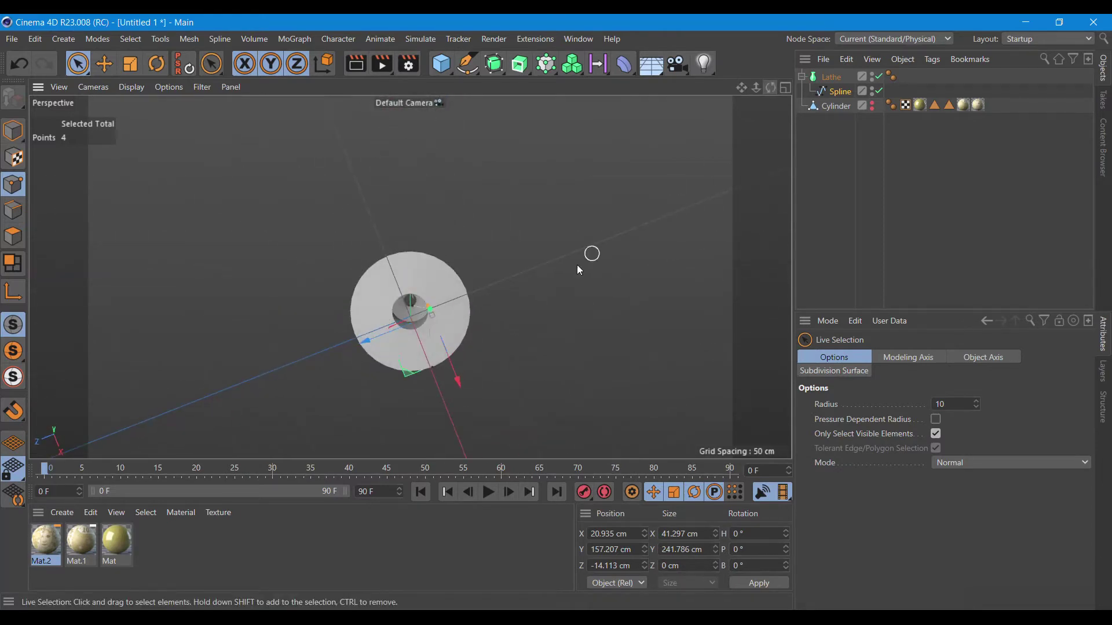
{"action": "left_click", "coordinate": [20, 68]}
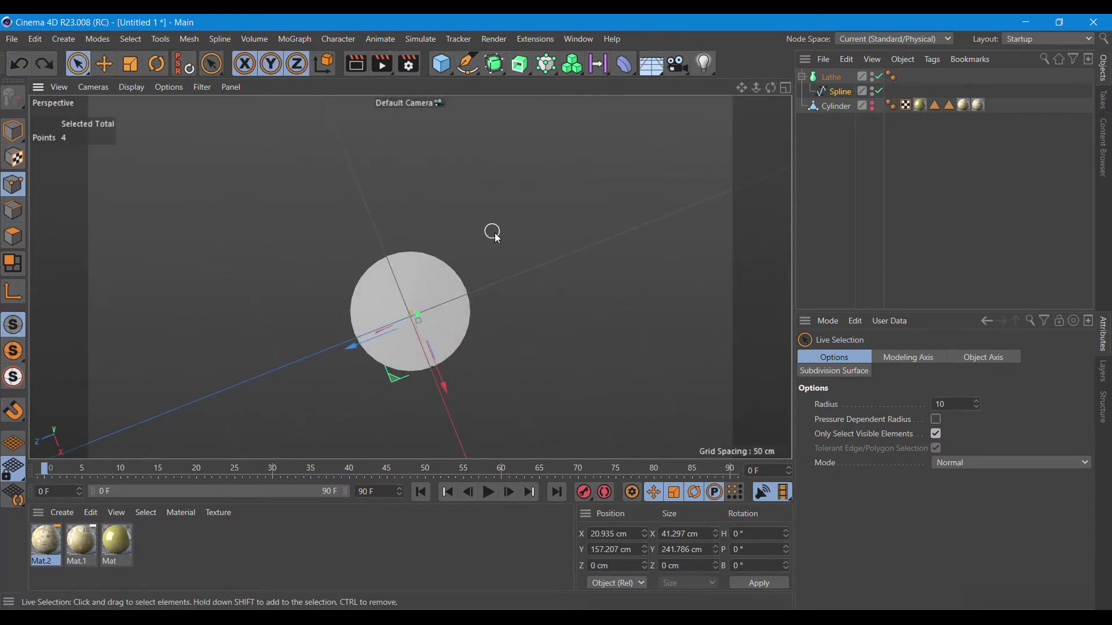
{"action": "mouse_move", "coordinate": [771, 86]}
{"action": "left_mouse_down"}
{"action": "mouse_move", "coordinate": [745, 87]}
{"action": "mouse_move", "coordinate": [765, 87]}
{"action": "left_mouse_up"}
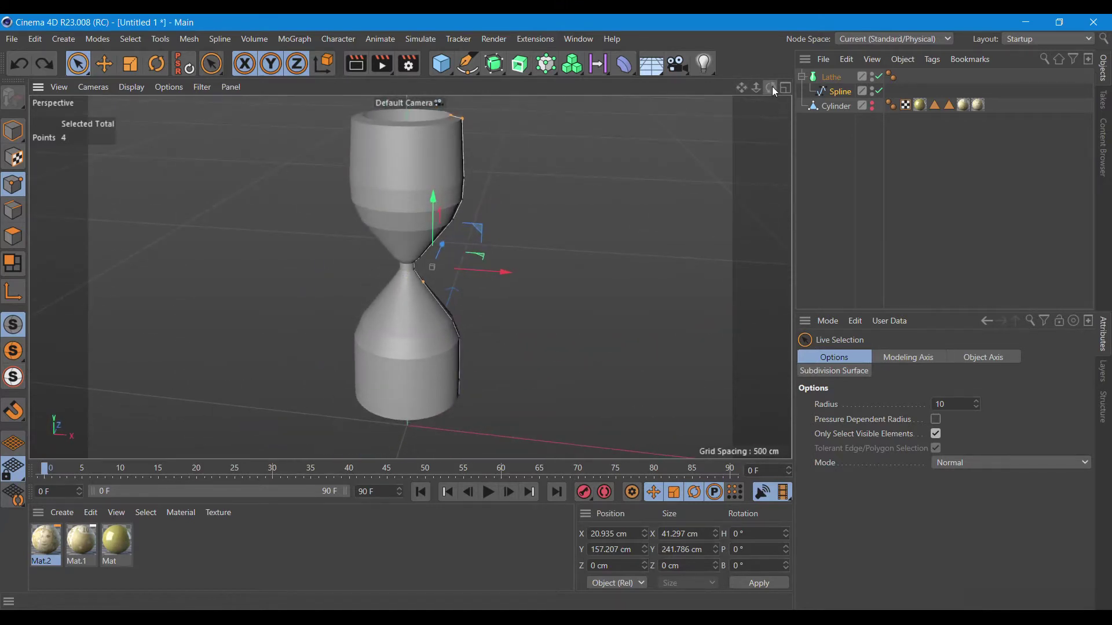
{"action": "left_click", "coordinate": [831, 76]}
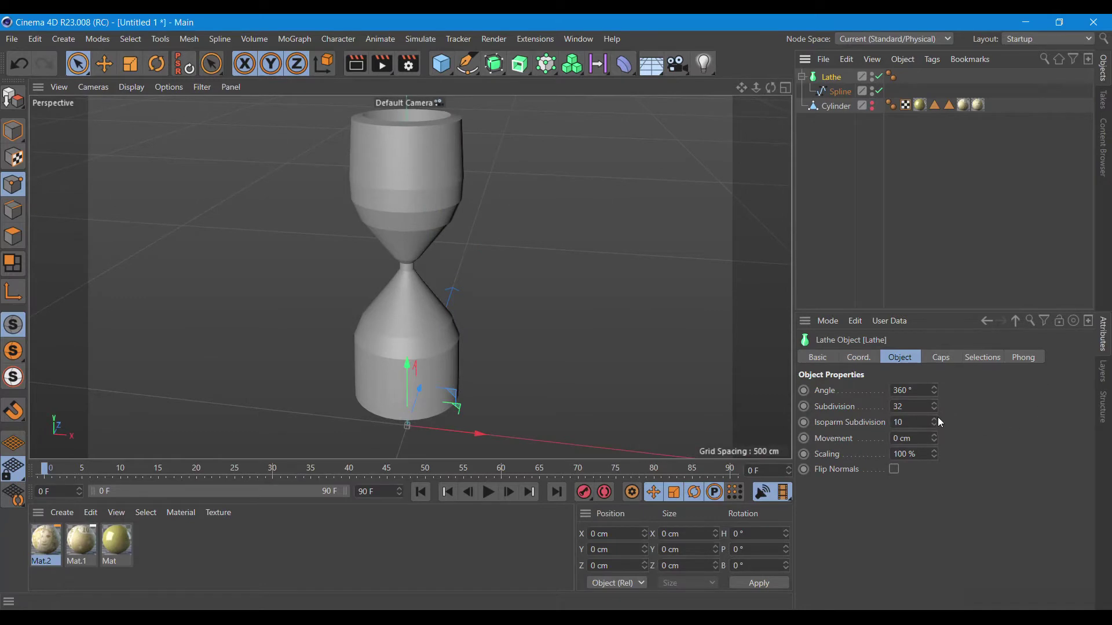
Set the Lathe's isoparm subdivision to 14 and its round cap bevel to 0.19 cm.
{"action": "left_click_drag", "start_coordinate": [938, 423], "coordinate": [938, 418]}
{"action": "left_click", "coordinate": [940, 357]}
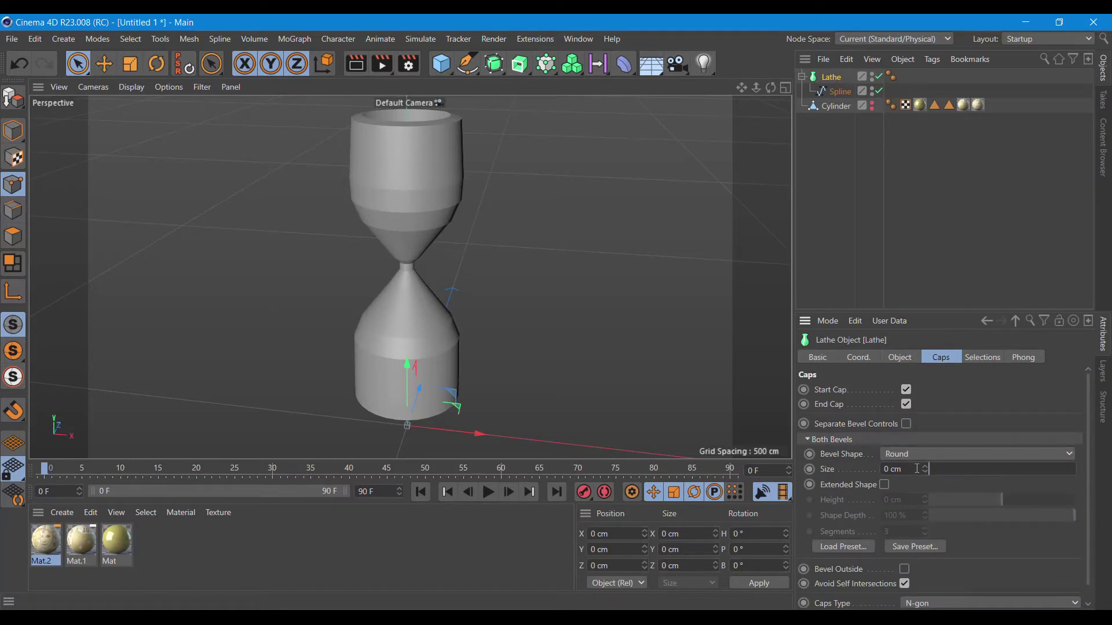
{"action": "left_click_drag", "start_coordinate": [925, 470], "coordinate": [925, 473]}
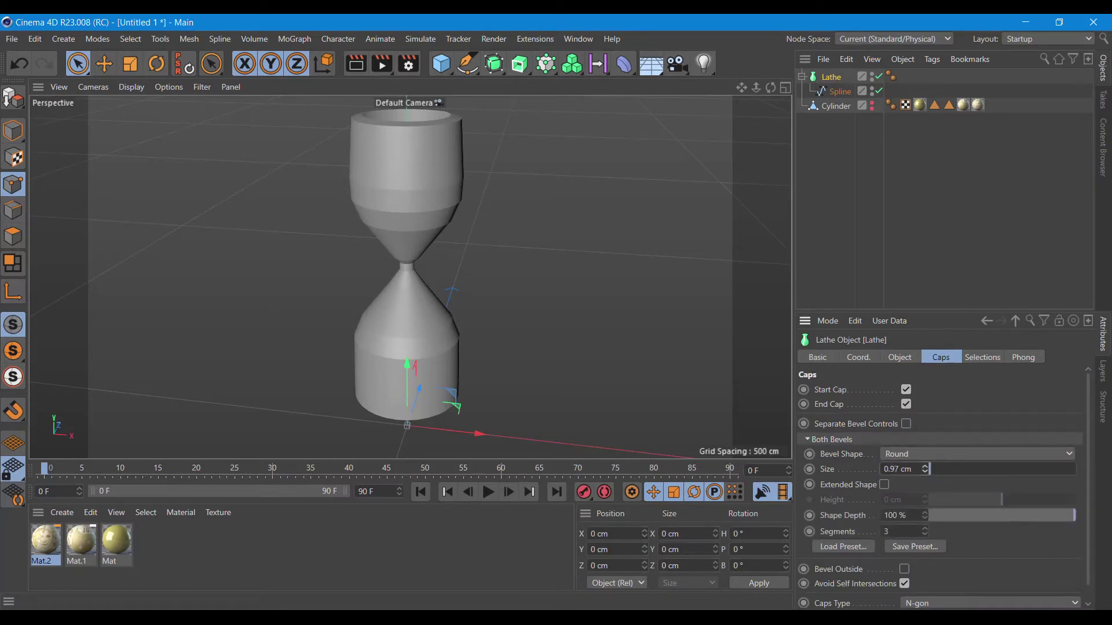
{"action": "left_click", "coordinate": [839, 91]}
Change the profile spline's type to B-Spline.
{"action": "left_click", "coordinate": [910, 390]}
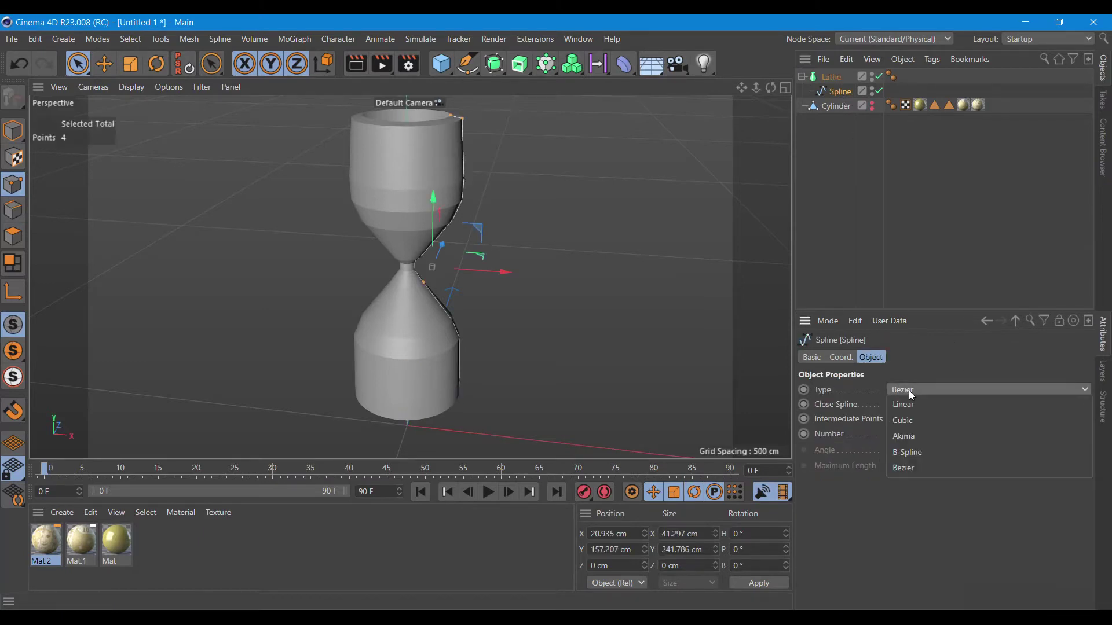
{"action": "left_click", "coordinate": [912, 453]}
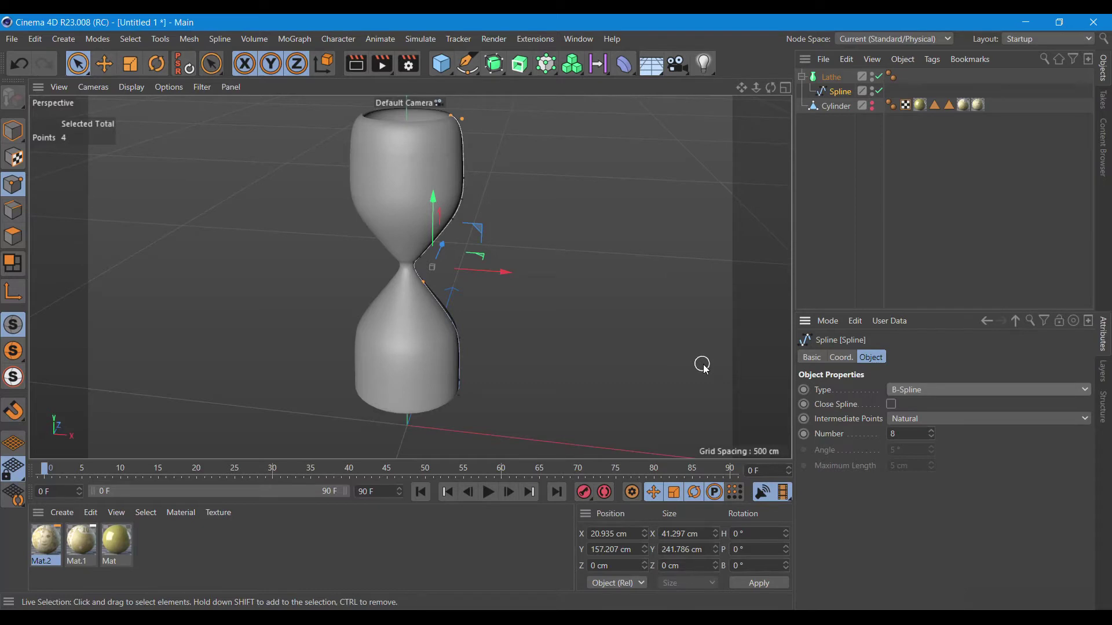
{"action": "left_click", "coordinate": [832, 77]}
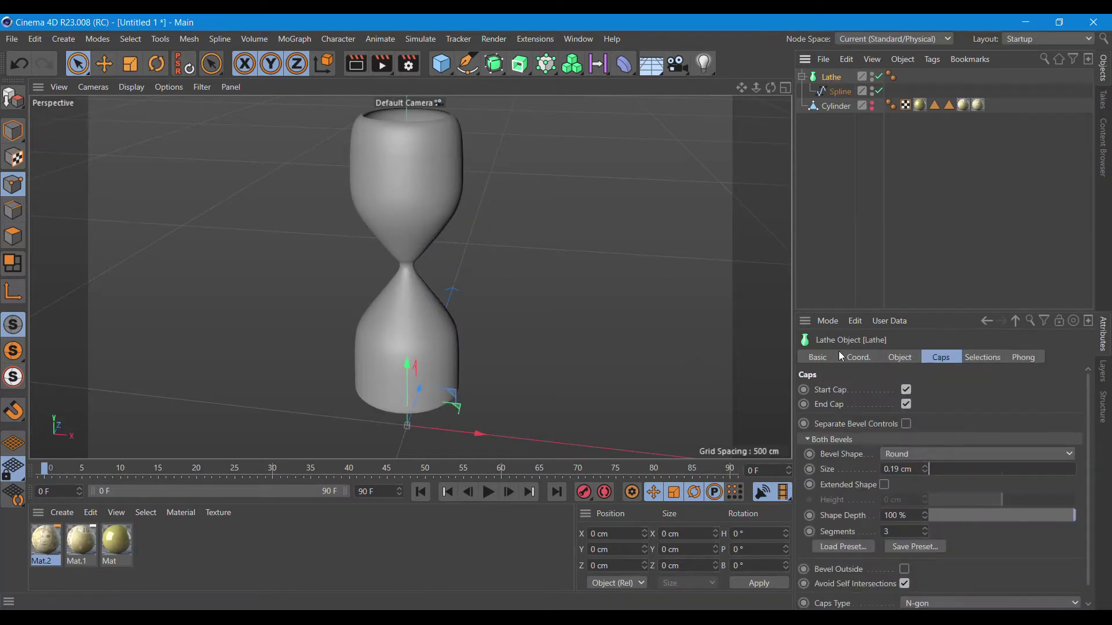
Enable X-Ray on the Lathe and switch to the four-viewport layout.
{"action": "left_click", "coordinate": [818, 357]}
{"action": "left_click", "coordinate": [888, 521]}
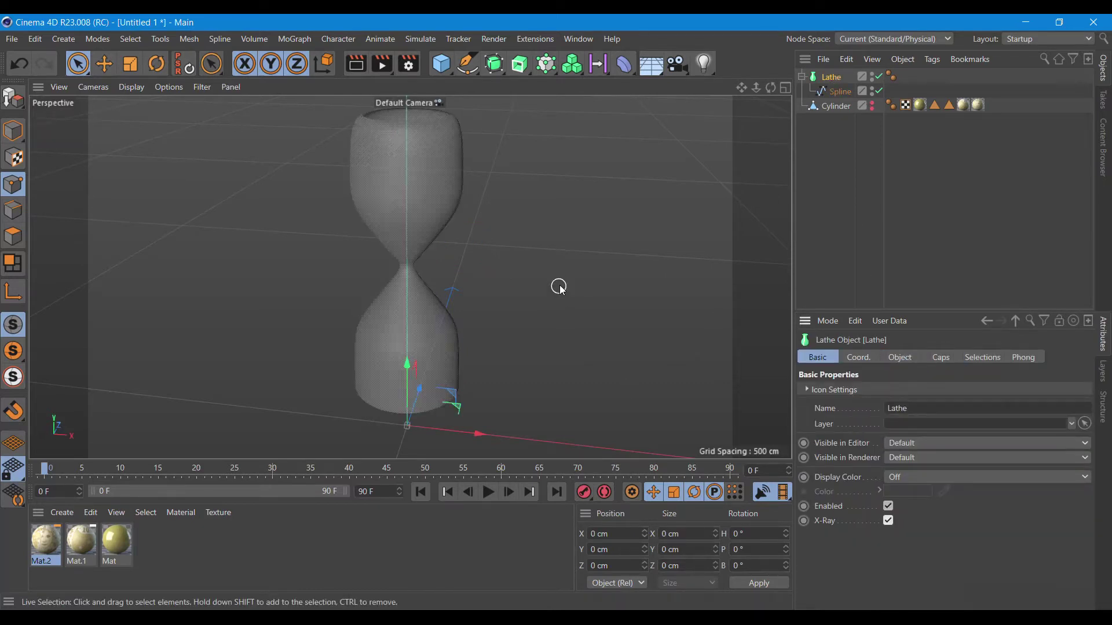
{"action": "scroll", "coordinate": [559, 283], "scroll_direction": "down", "scroll_amount": 1}
{"action": "scroll", "coordinate": [559, 284], "scroll_direction": "down", "scroll_amount": 1}
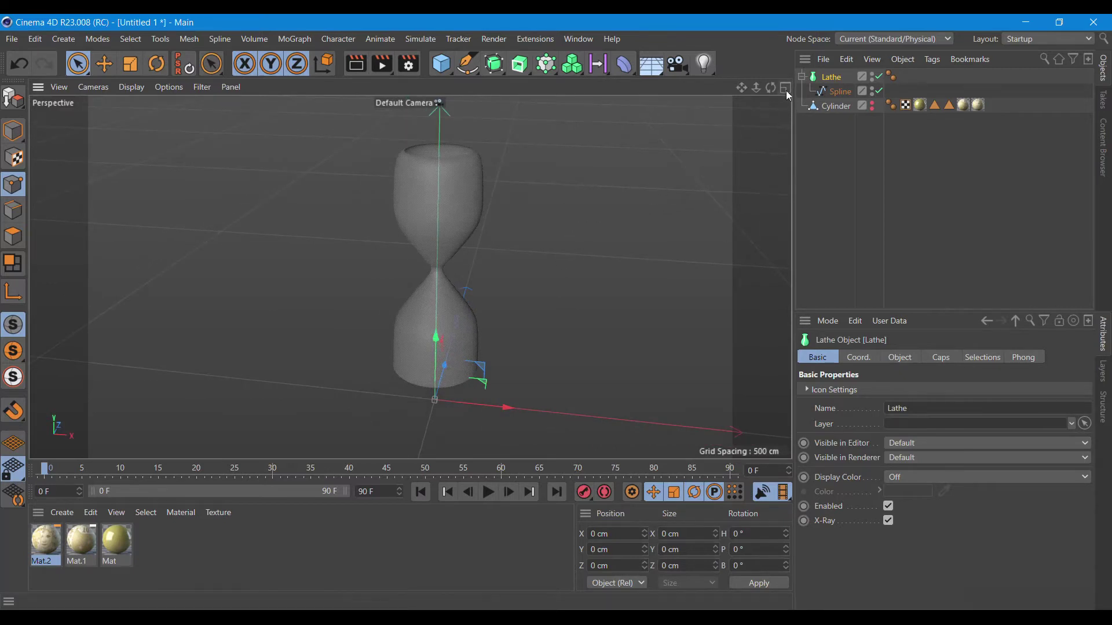
{"action": "left_click", "coordinate": [786, 88]}
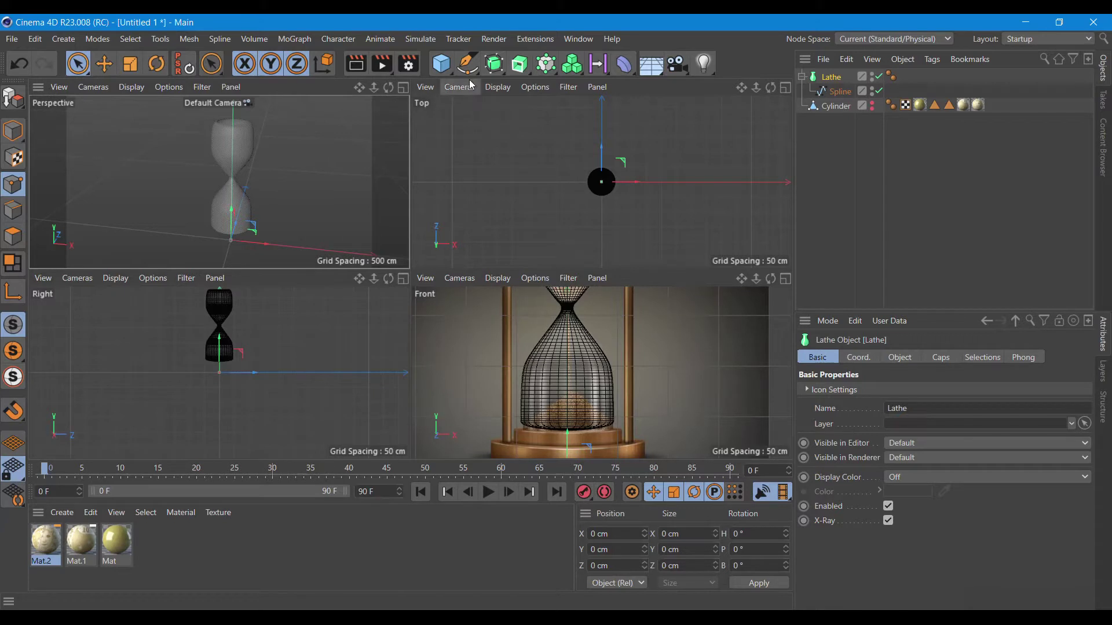
Add a new Cylinder and switch to the Move tool in Model mode.
{"action": "left_click", "coordinate": [441, 64]}
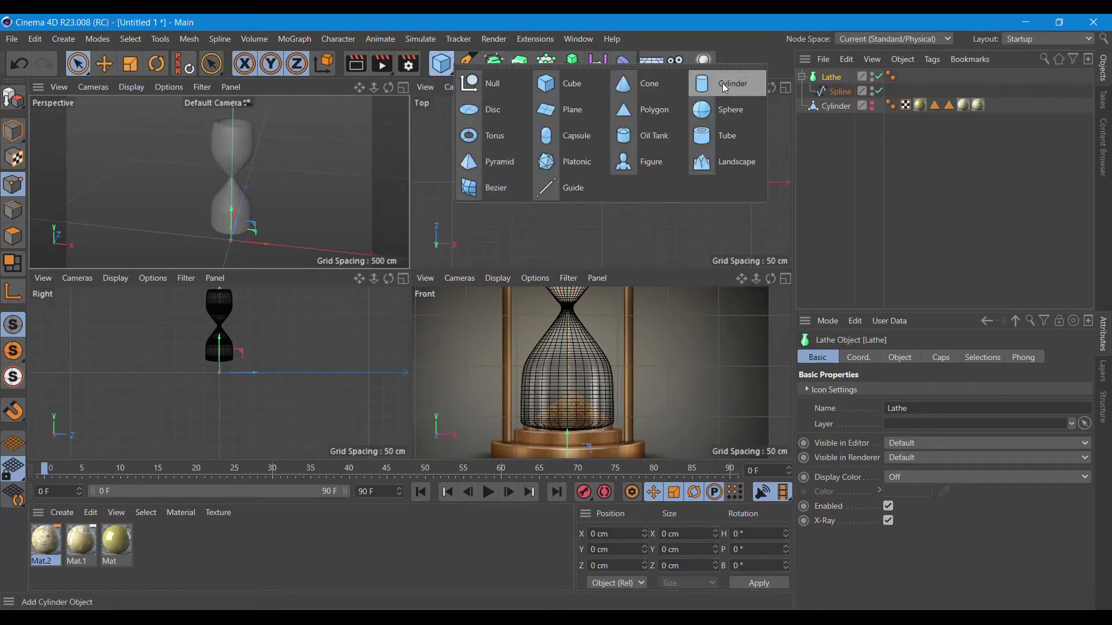
{"action": "left_click", "coordinate": [724, 88]}
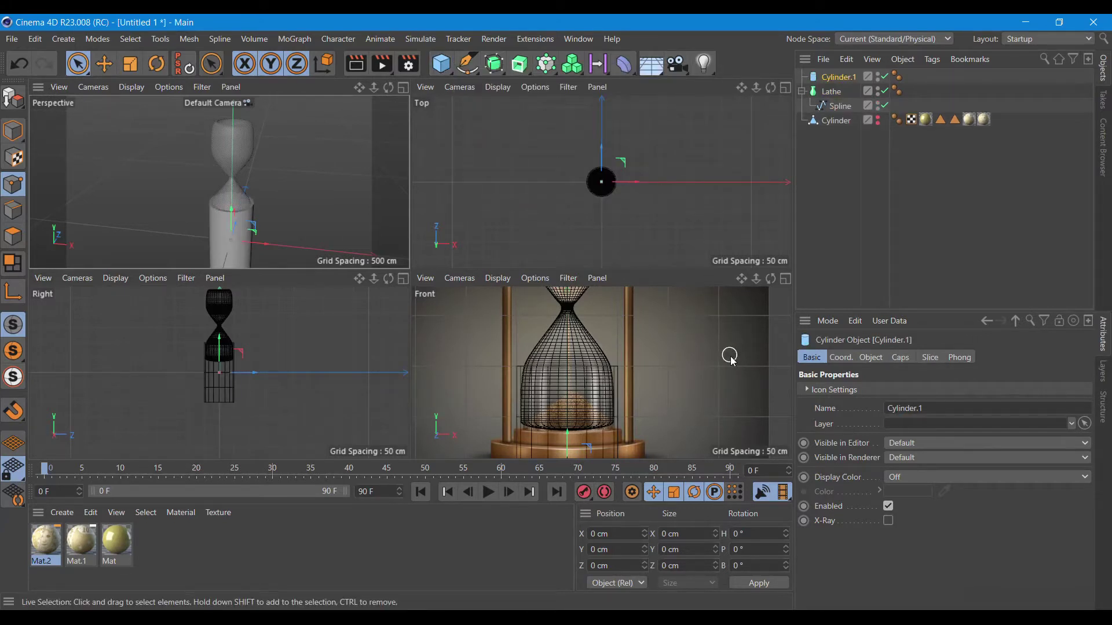
{"action": "left_click", "coordinate": [104, 64]}
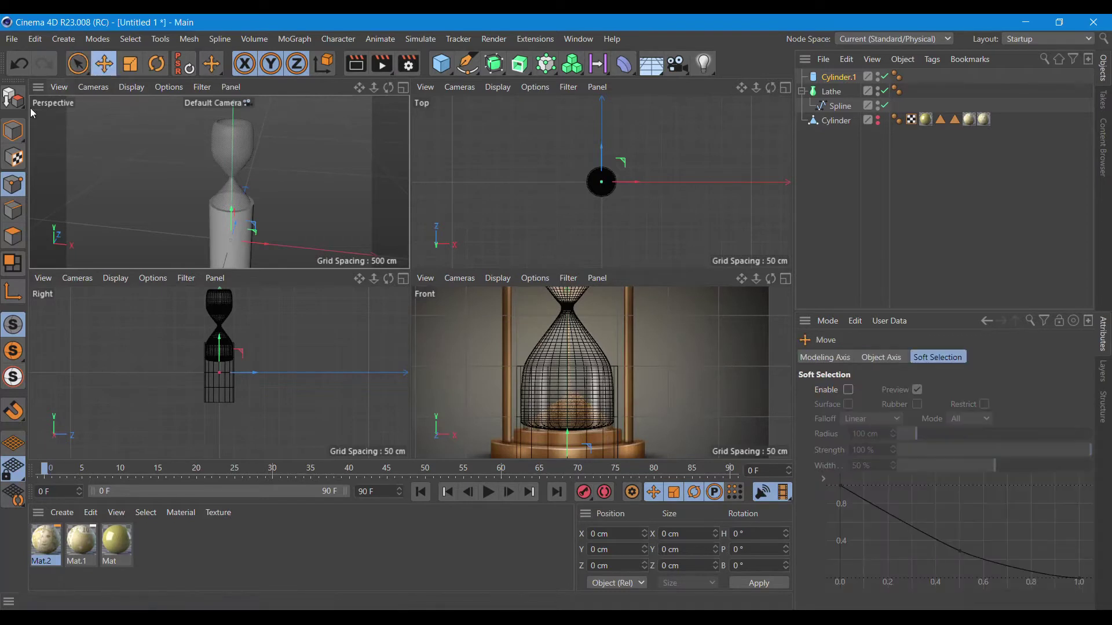
{"action": "left_click", "coordinate": [12, 130]}
Flatten the cylinder into a 121.595 × 11.463 cm disc positioned at Y 36.233 cm.
{"action": "left_click", "coordinate": [569, 392]}
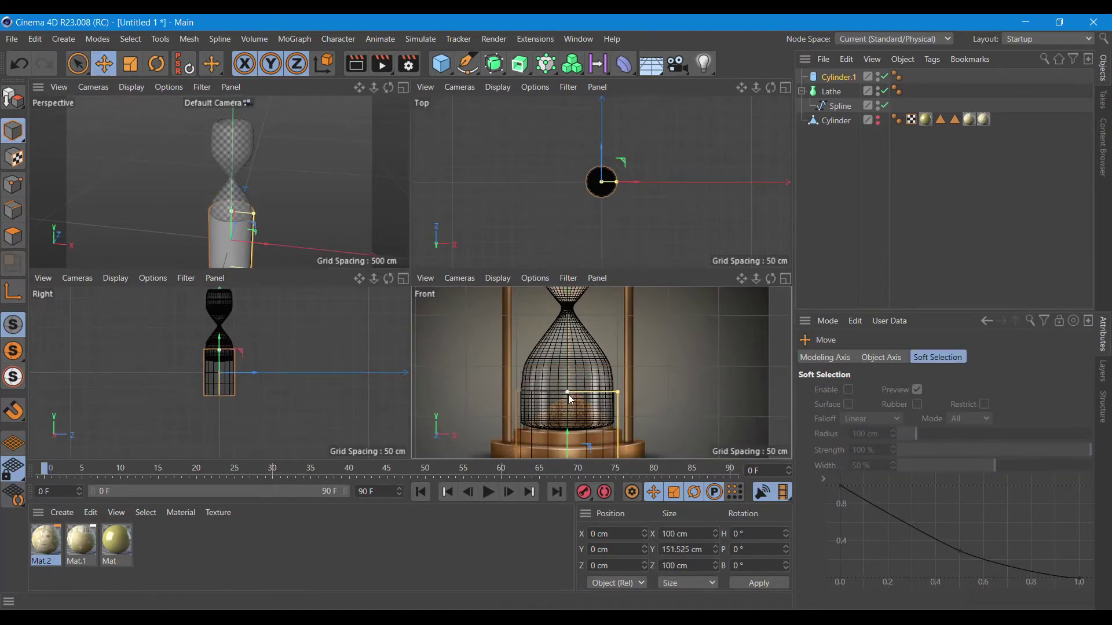
{"action": "left_click_drag", "start_coordinate": [568, 391], "coordinate": [568, 433]}
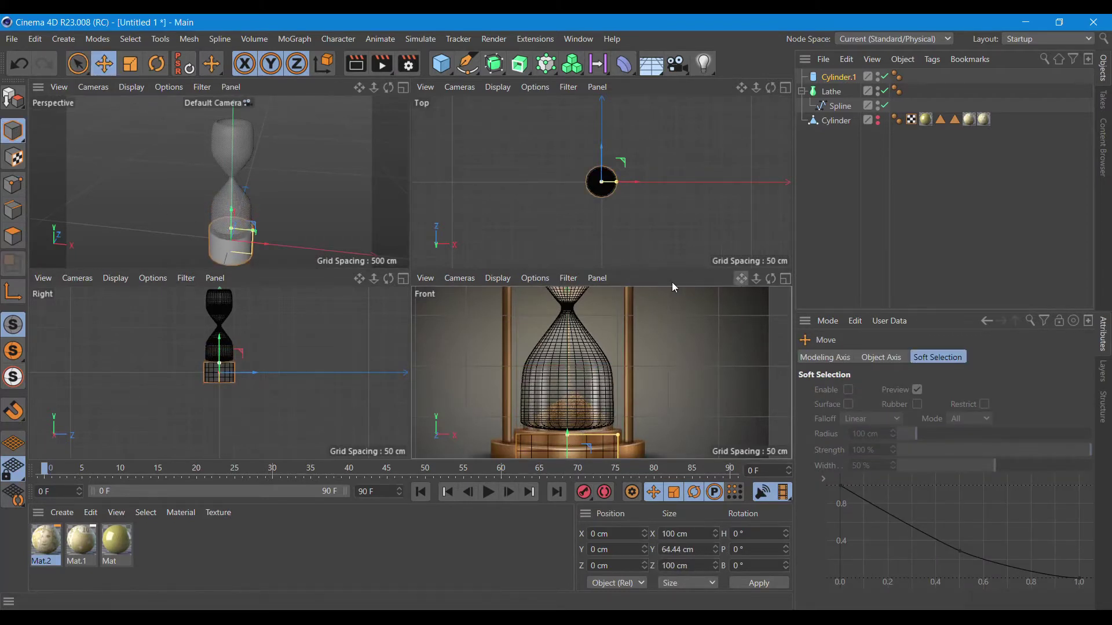
{"action": "scroll", "coordinate": [707, 356], "scroll_direction": "down", "scroll_amount": 2}
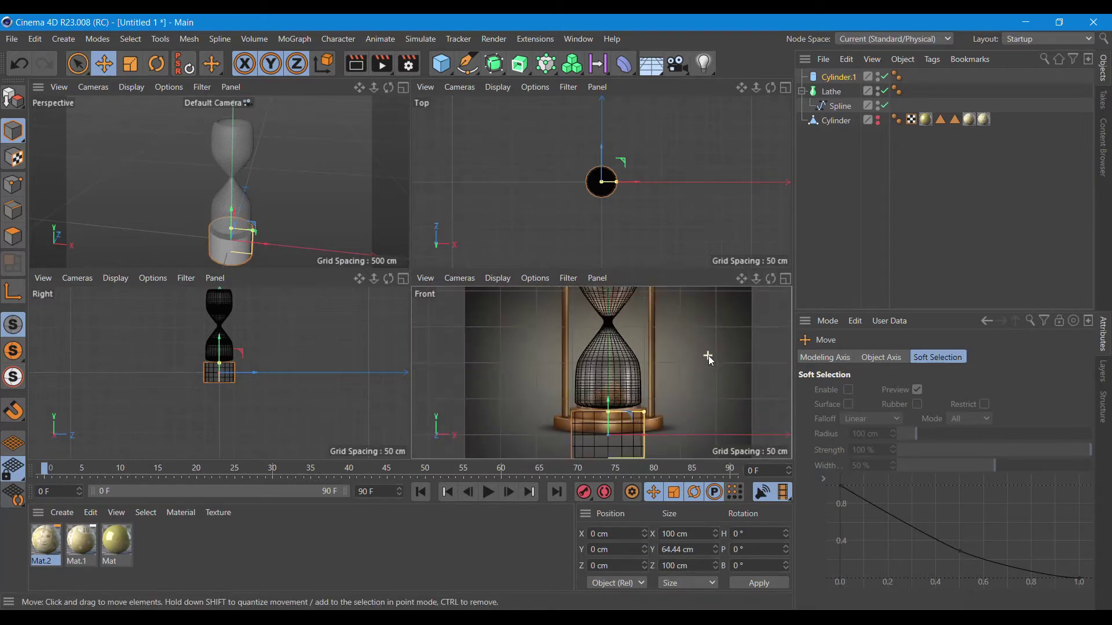
{"action": "scroll", "coordinate": [708, 355], "scroll_direction": "down", "scroll_amount": 1}
{"action": "mouse_move", "coordinate": [639, 380]}
{"action": "left_mouse_down"}
{"action": "mouse_move", "coordinate": [640, 403]}
{"action": "mouse_move", "coordinate": [641, 379]}
{"action": "mouse_move", "coordinate": [669, 393]}
{"action": "mouse_move", "coordinate": [644, 384]}
{"action": "left_mouse_up"}
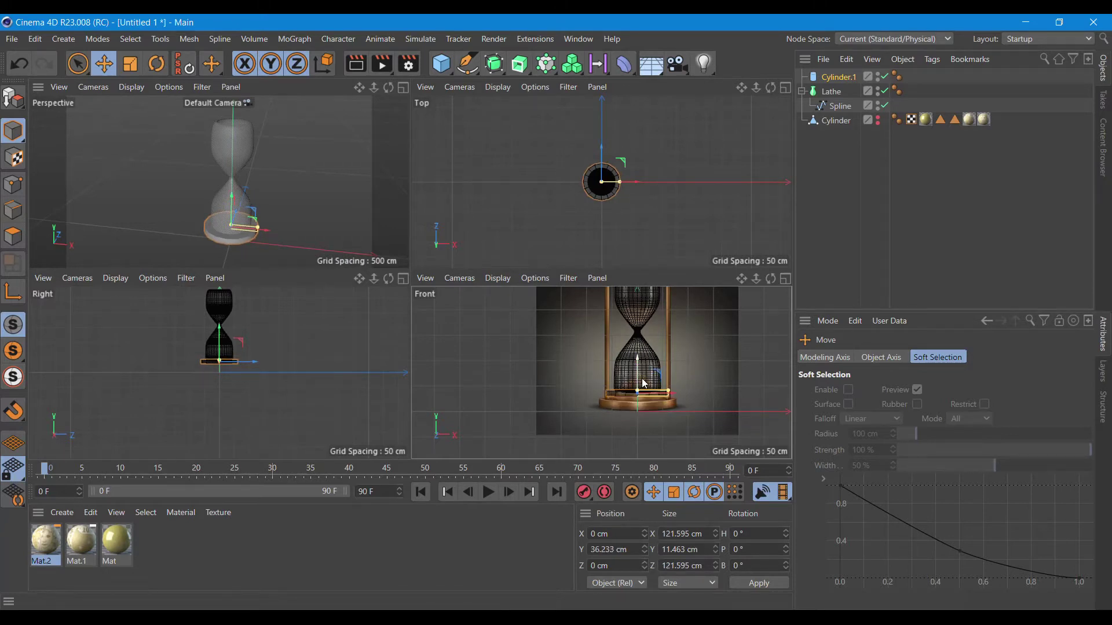
{"action": "left_click", "coordinate": [837, 77]}
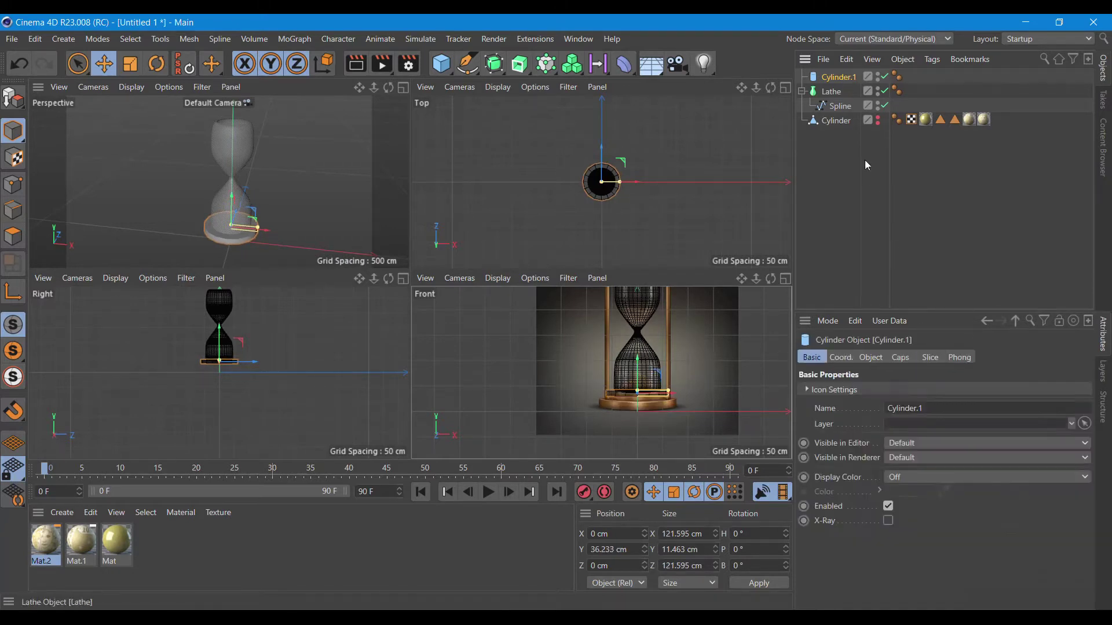
Fillet Cylinder.1's caps and raise its height segments from 4 to 24.
{"action": "left_click", "coordinate": [901, 357]}
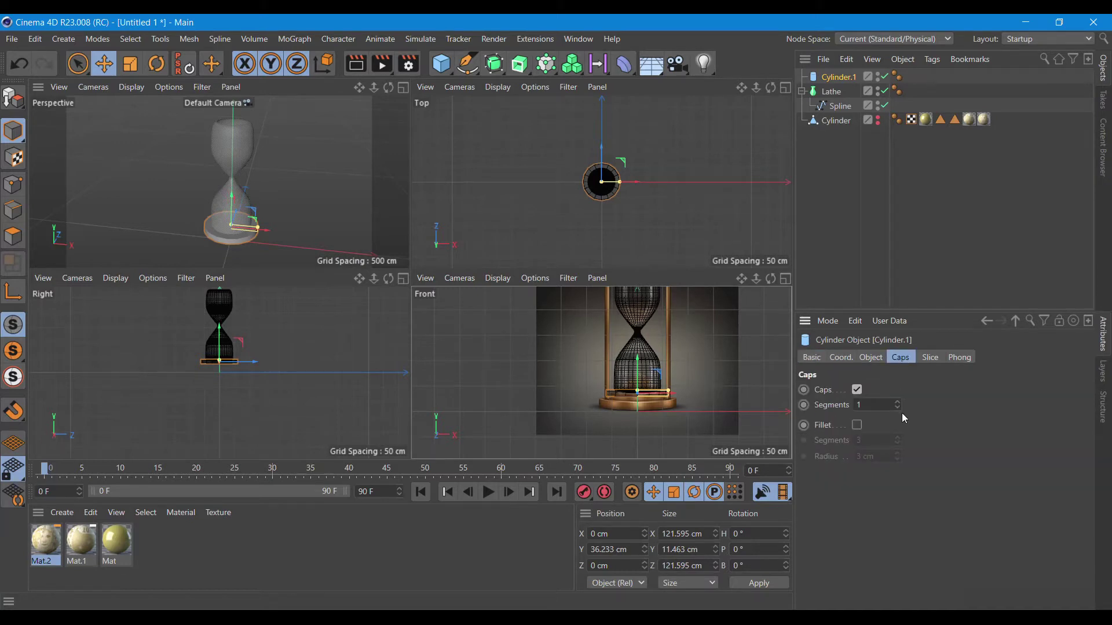
{"action": "left_click", "coordinate": [857, 426]}
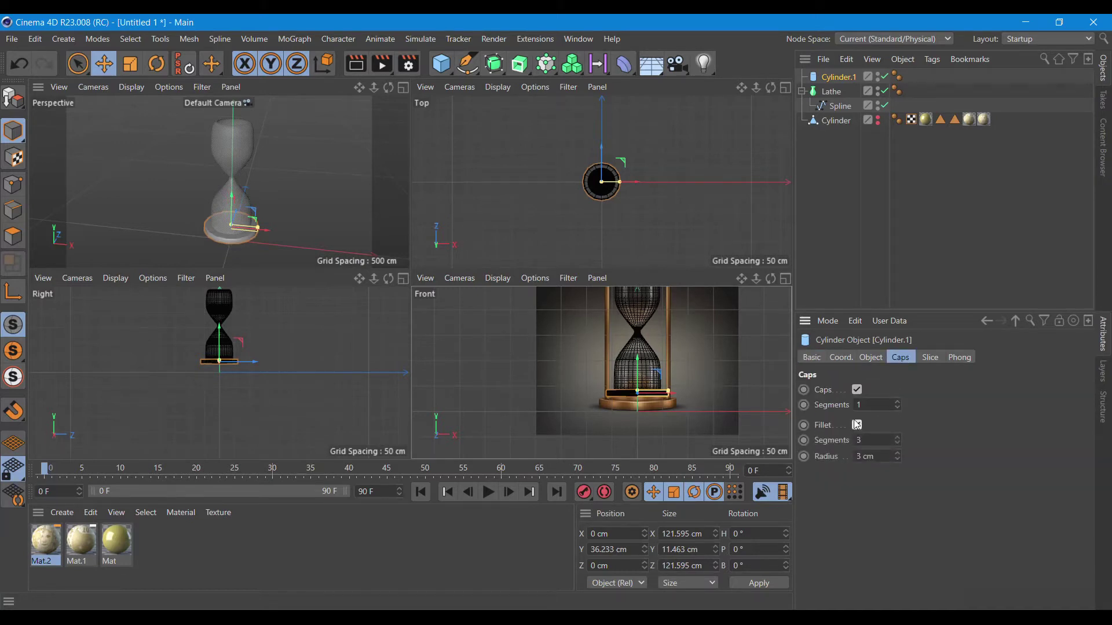
{"action": "left_click", "coordinate": [866, 358]}
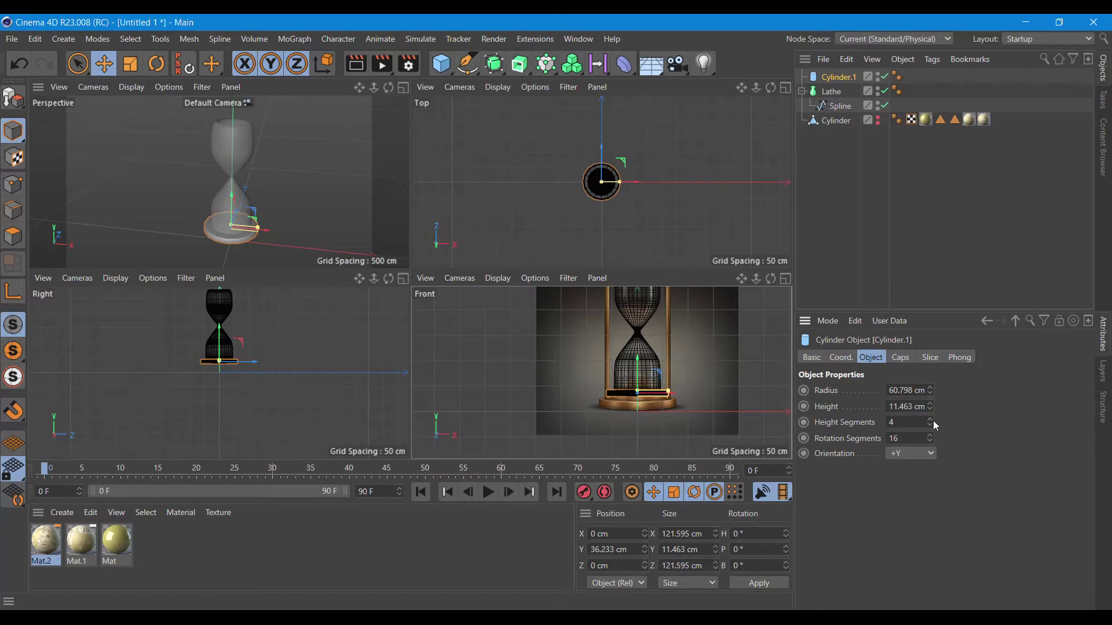
{"action": "mouse_move", "coordinate": [929, 422]}
{"action": "left_mouse_down"}
{"action": "mouse_move", "coordinate": [930, 412]}
{"action": "mouse_move", "coordinate": [930, 435]}
{"action": "left_mouse_up"}
Add a Collider Body tag to Cylinder.1 and duplicate it down to Y 16.832 cm.
{"action": "right_click", "coordinate": [834, 77]}
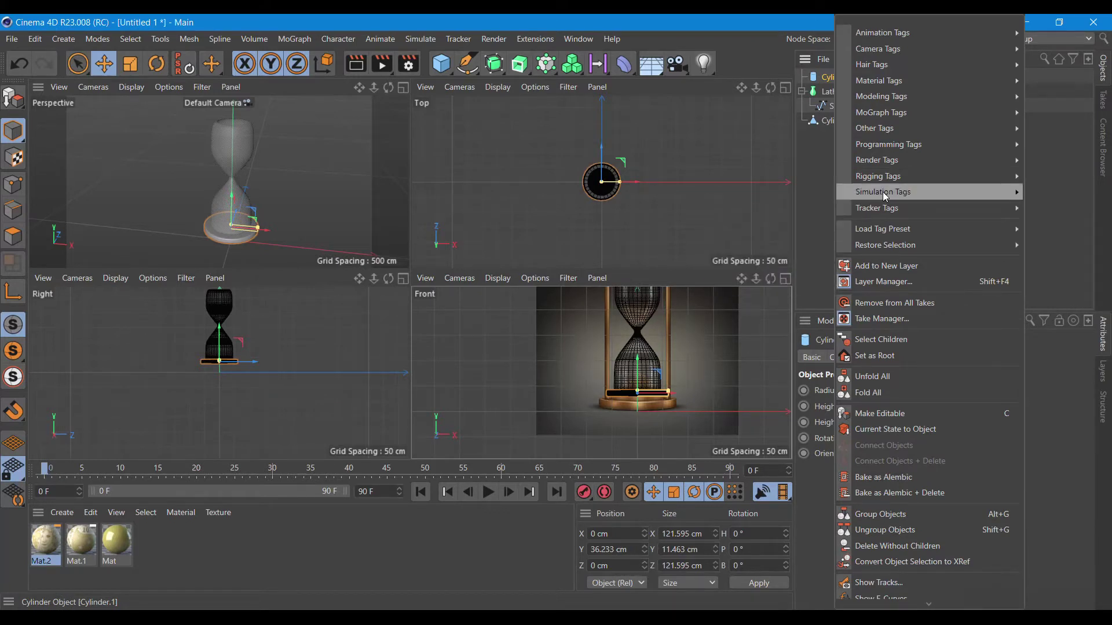
{"action": "mouse_move", "coordinate": [883, 193]}
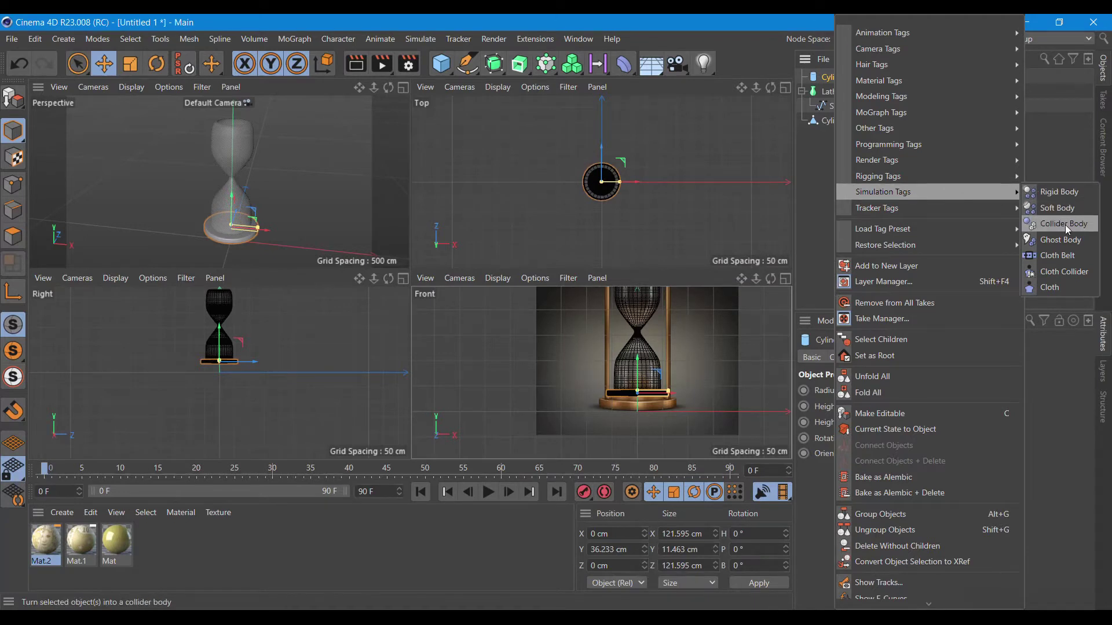
{"action": "left_click", "coordinate": [1064, 224]}
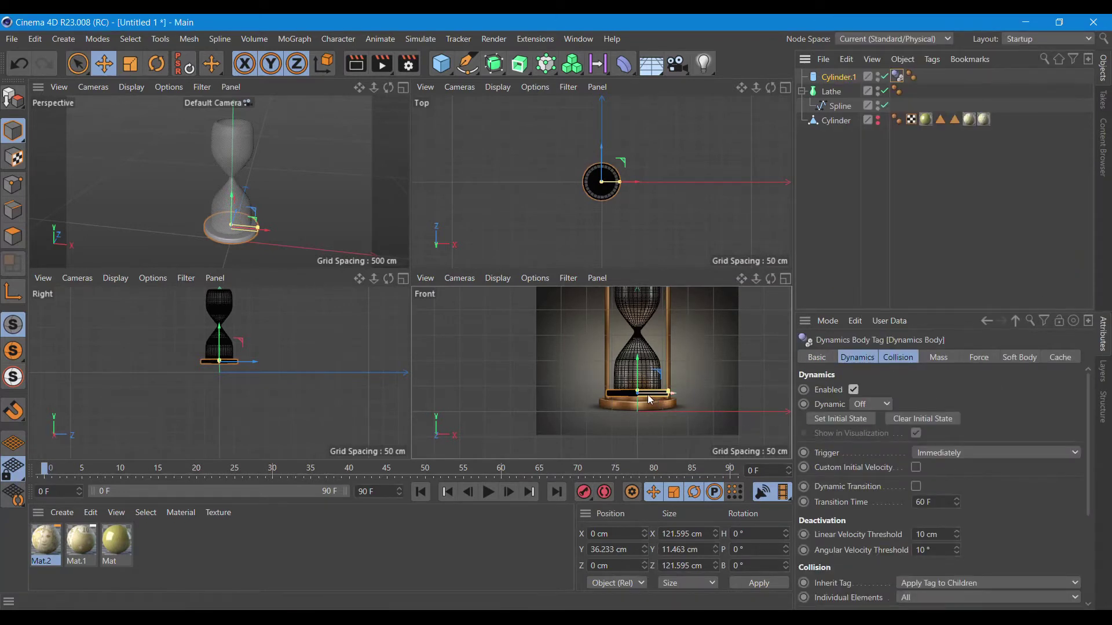
{"action": "left_click", "coordinate": [846, 78]}
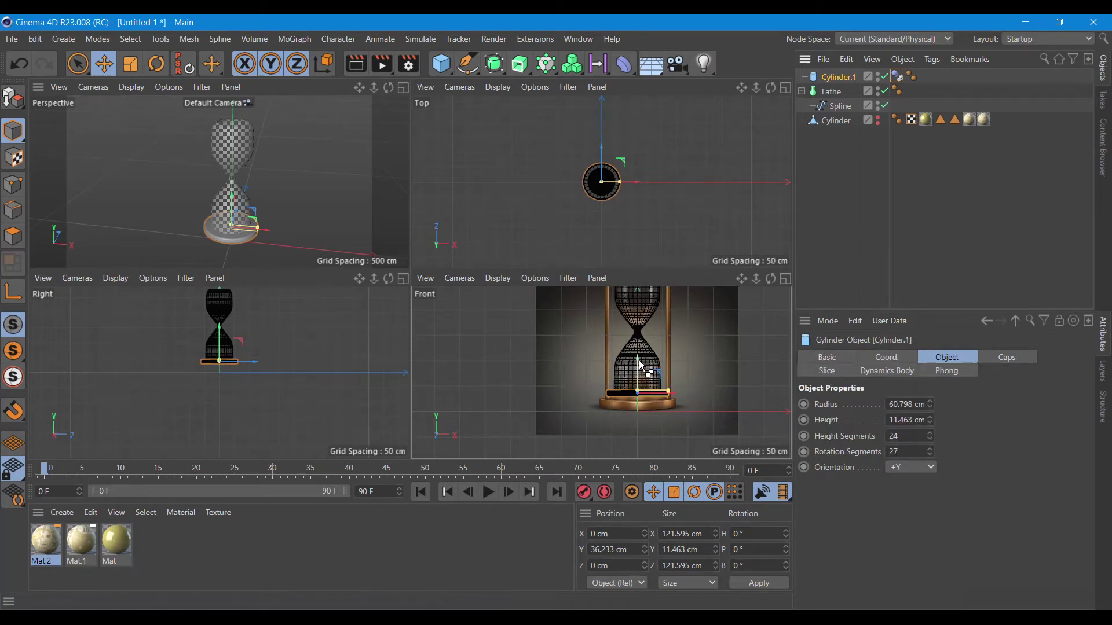
{"action": "left_click_drag", "start_coordinate": [643, 358], "coordinate": [644, 371], "text": "ctrl"}
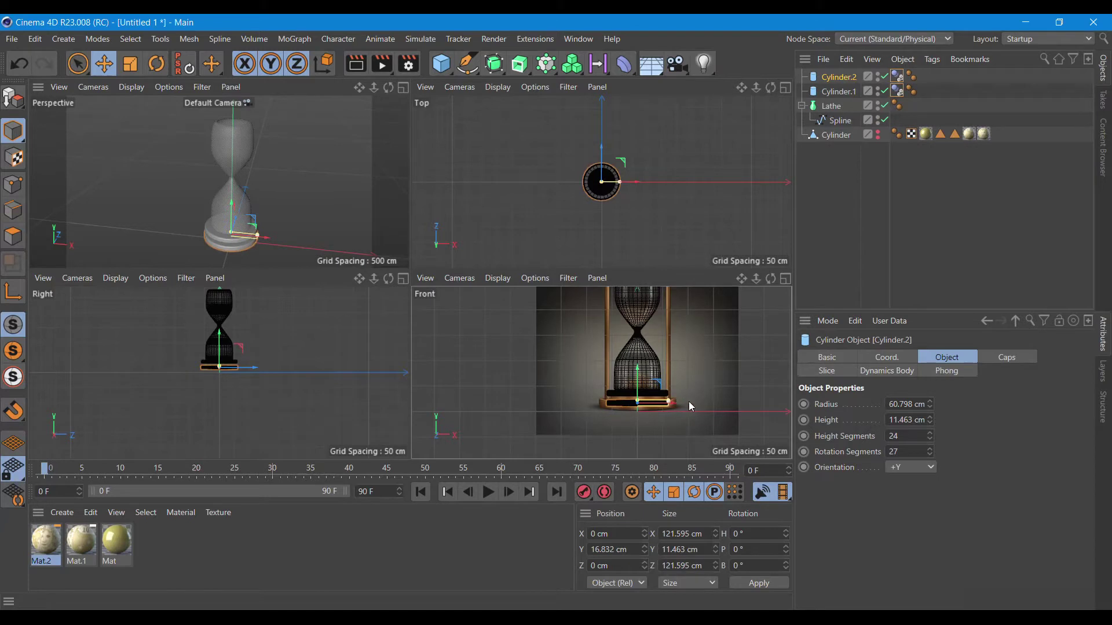
Widen Cylinder.2 to an 87.798 cm radius and seat it at Y 18.432 cm under the base.
{"action": "left_click", "coordinate": [403, 87]}
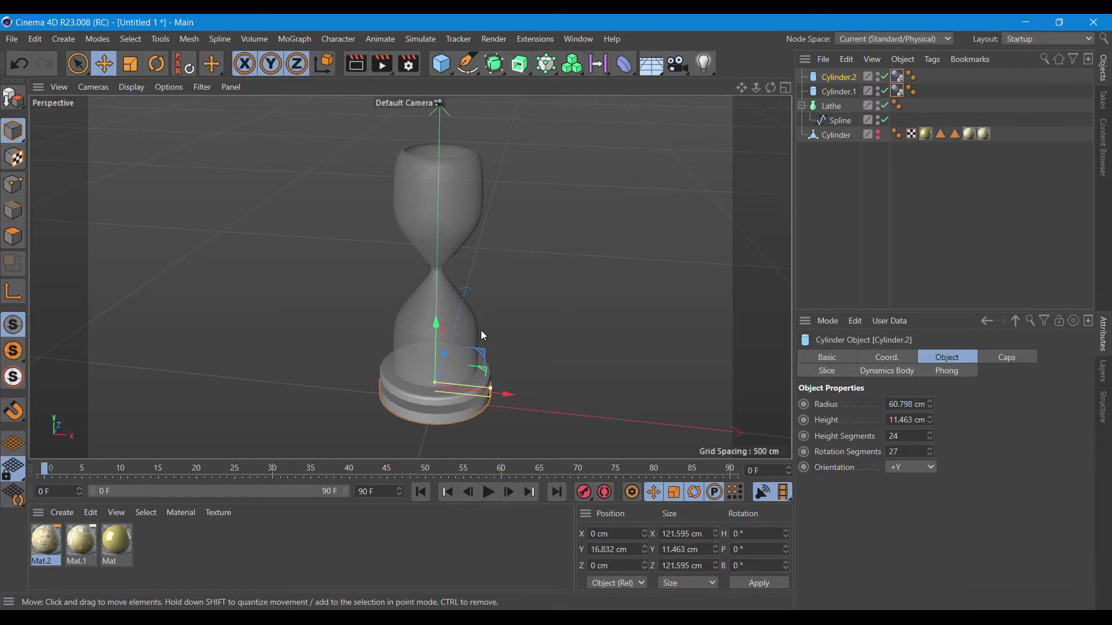
{"action": "scroll", "coordinate": [482, 335], "scroll_direction": "up", "scroll_amount": 3}
{"action": "left_click_drag", "start_coordinate": [422, 357], "coordinate": [497, 436]}
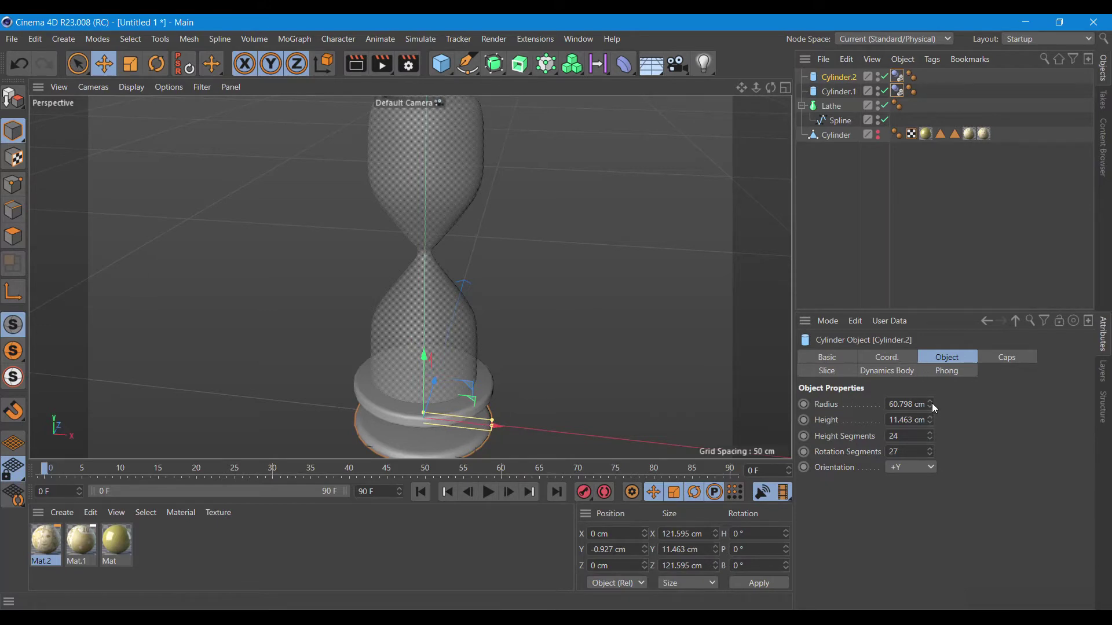
{"action": "left_click_drag", "start_coordinate": [930, 402], "coordinate": [640, 364]}
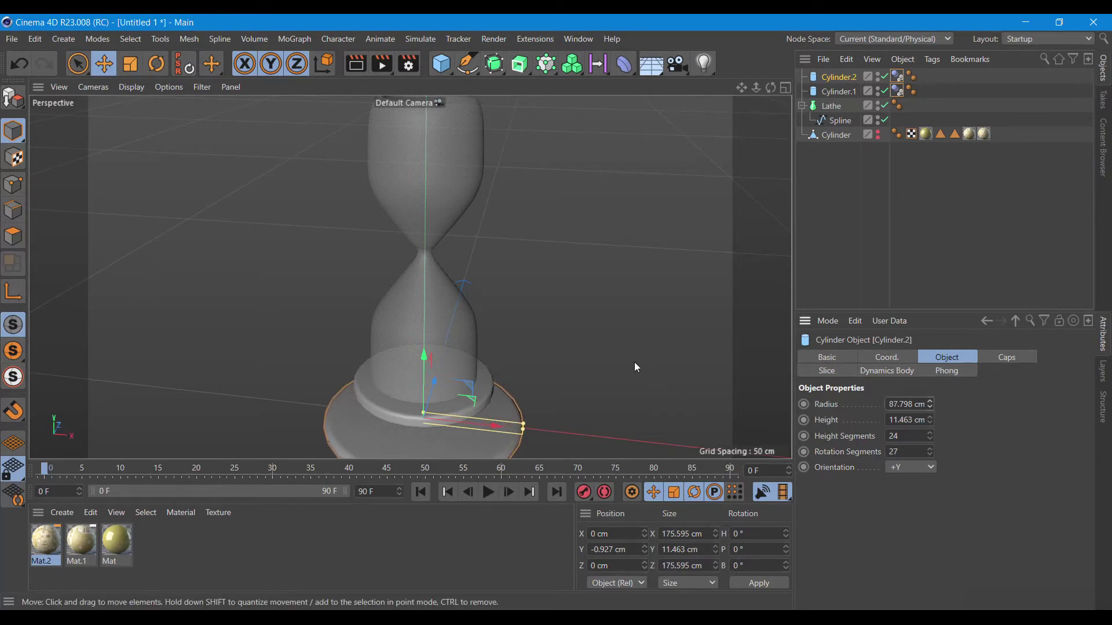
{"action": "scroll", "coordinate": [640, 369], "scroll_direction": "down", "scroll_amount": 2}
{"action": "mouse_move", "coordinate": [473, 350]}
{"action": "left_mouse_down"}
{"action": "mouse_move", "coordinate": [460, 323]}
{"action": "mouse_move", "coordinate": [460, 336]}
{"action": "left_mouse_up"}
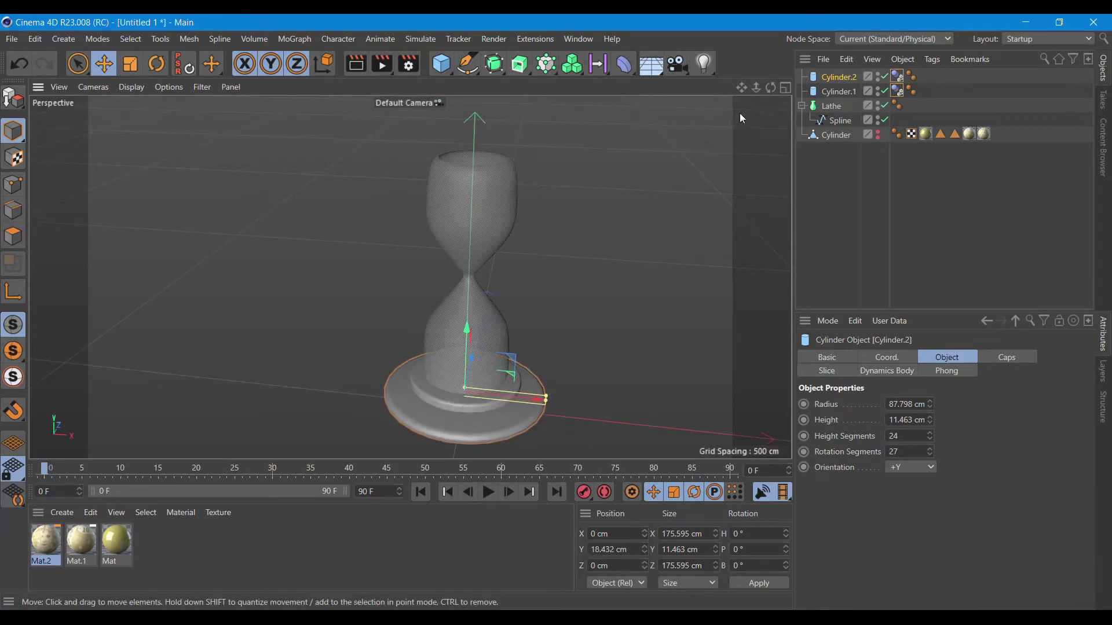
{"action": "mouse_move", "coordinate": [771, 87]}
{"action": "left_mouse_down"}
{"action": "mouse_move", "coordinate": [771, 69]}
{"action": "mouse_move", "coordinate": [771, 81]}
{"action": "left_mouse_up"}
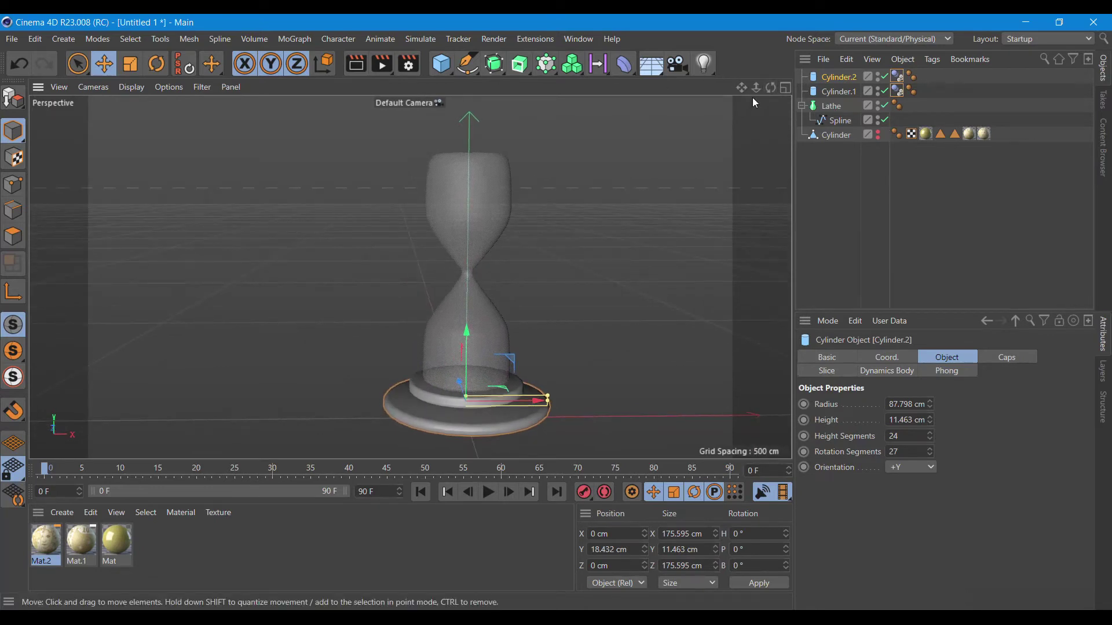
{"action": "middle_click", "coordinate": [728, 288]}
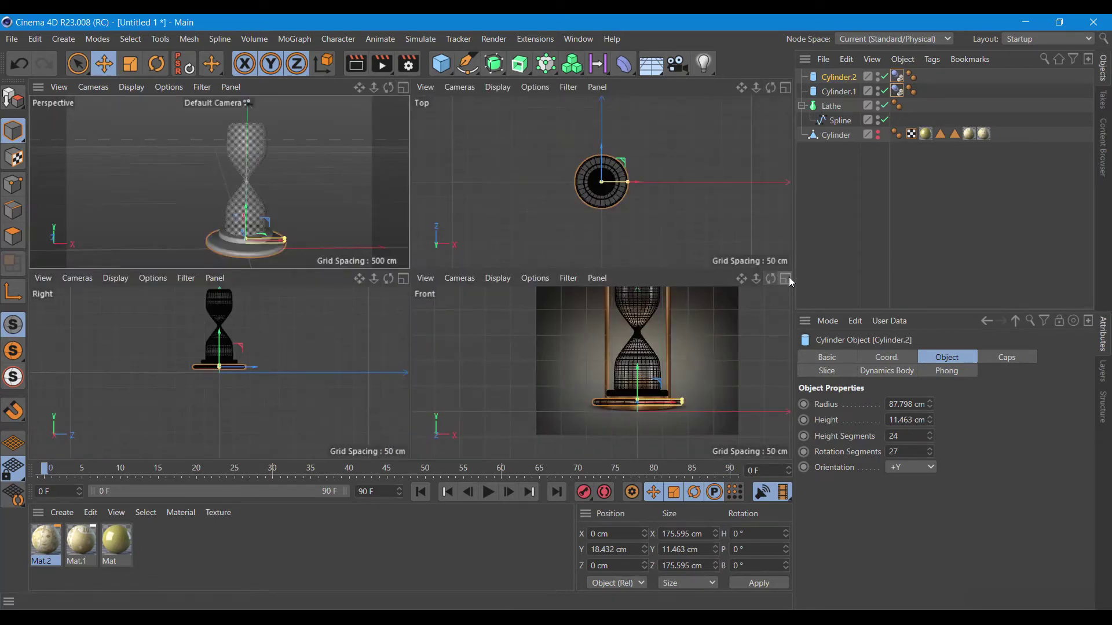
Seat Cylinder.1 just above the wide base, then copy the wide disc up to Y 302.523 cm.
{"action": "left_click", "coordinate": [786, 278]}
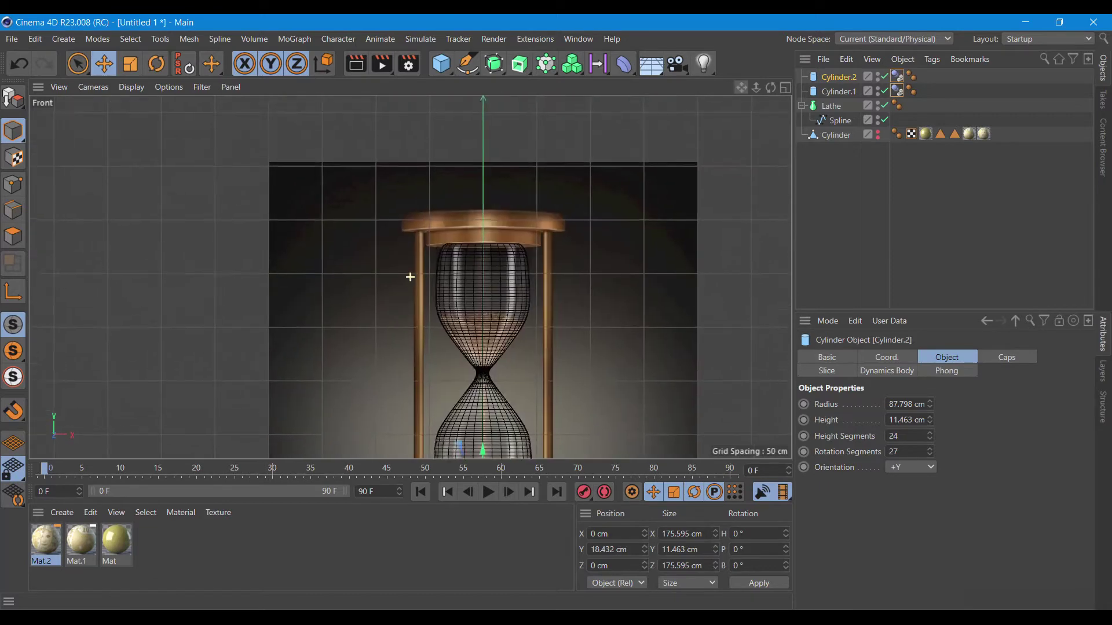
{"action": "left_click_drag", "start_coordinate": [741, 87], "coordinate": [738, 99]}
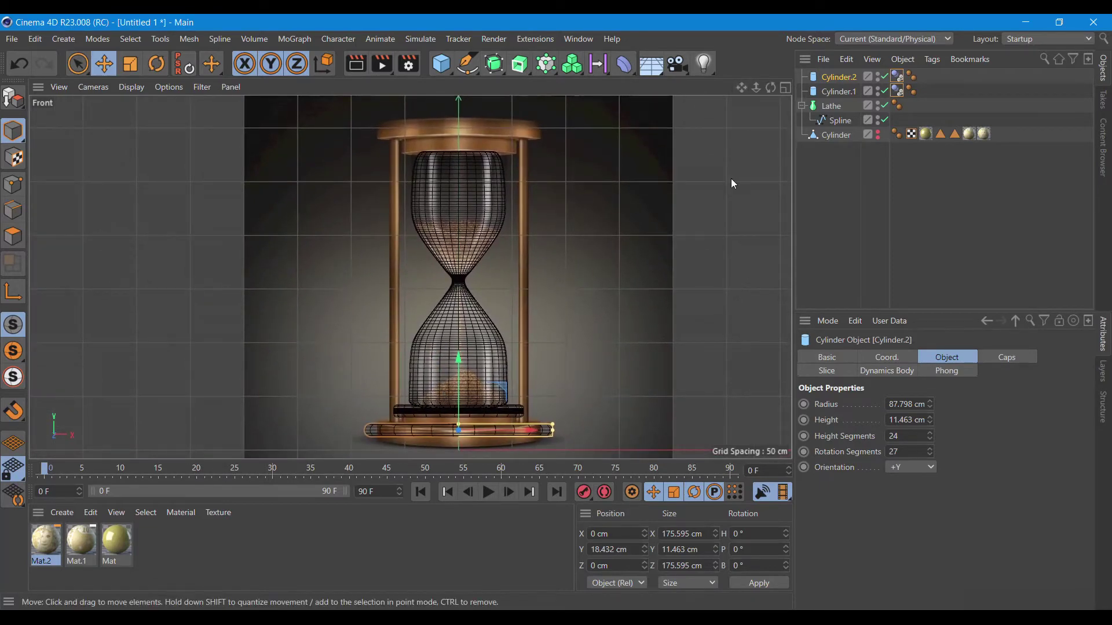
{"action": "left_click", "coordinate": [836, 91]}
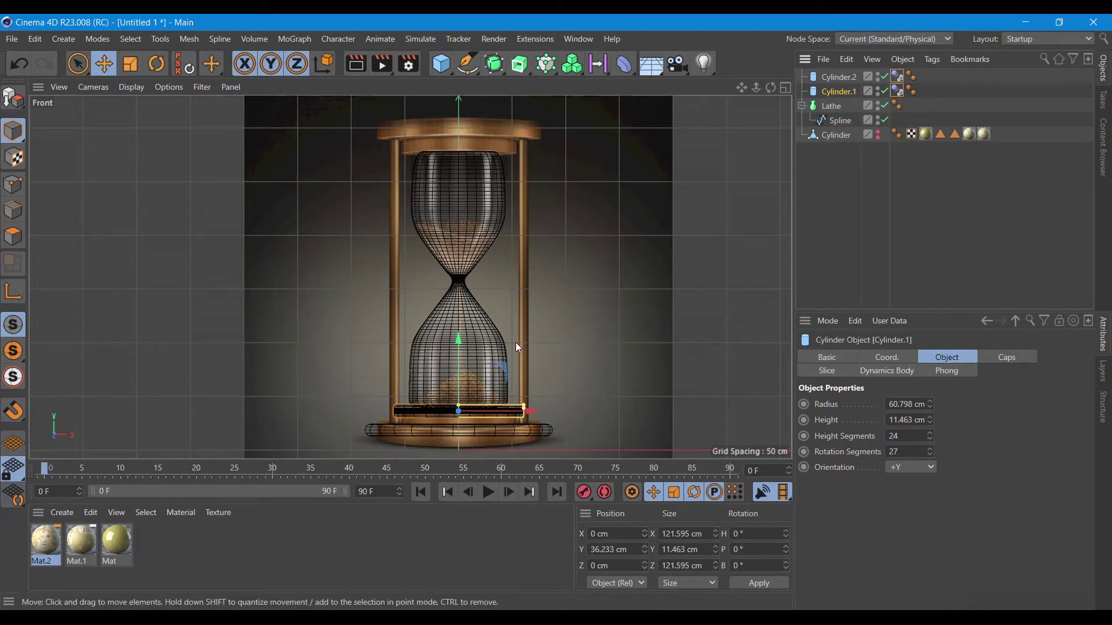
{"action": "left_click_drag", "start_coordinate": [462, 353], "coordinate": [471, 359]}
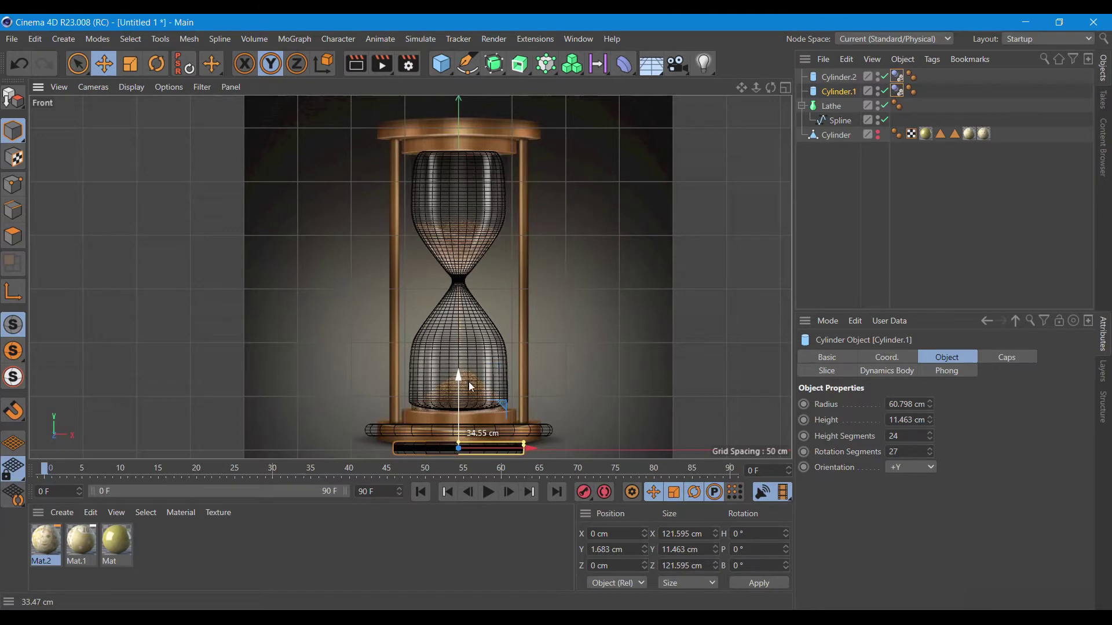
{"action": "left_click_drag", "start_coordinate": [471, 359], "coordinate": [472, 359]}
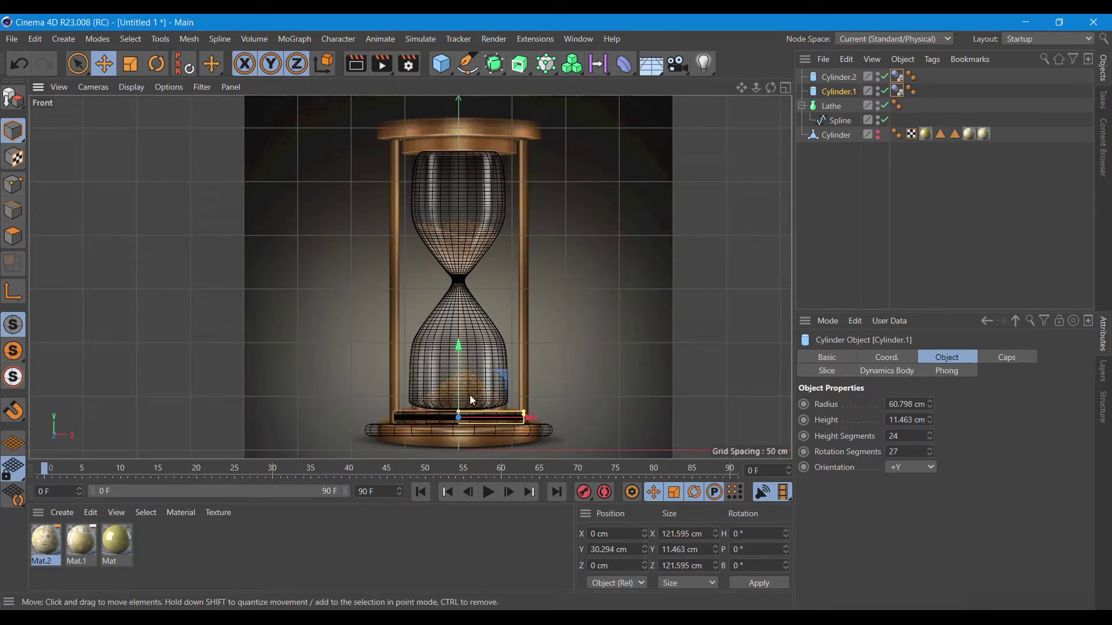
{"action": "left_click", "coordinate": [461, 433]}
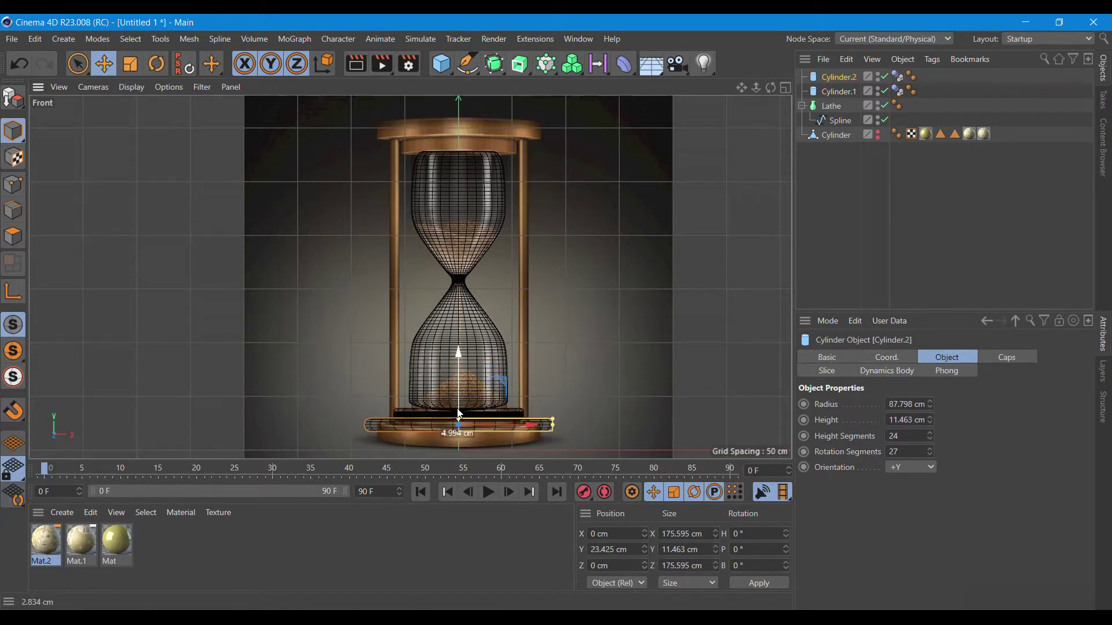
{"action": "left_click_drag", "start_coordinate": [461, 400], "coordinate": [483, 90], "text": "ctrl"}
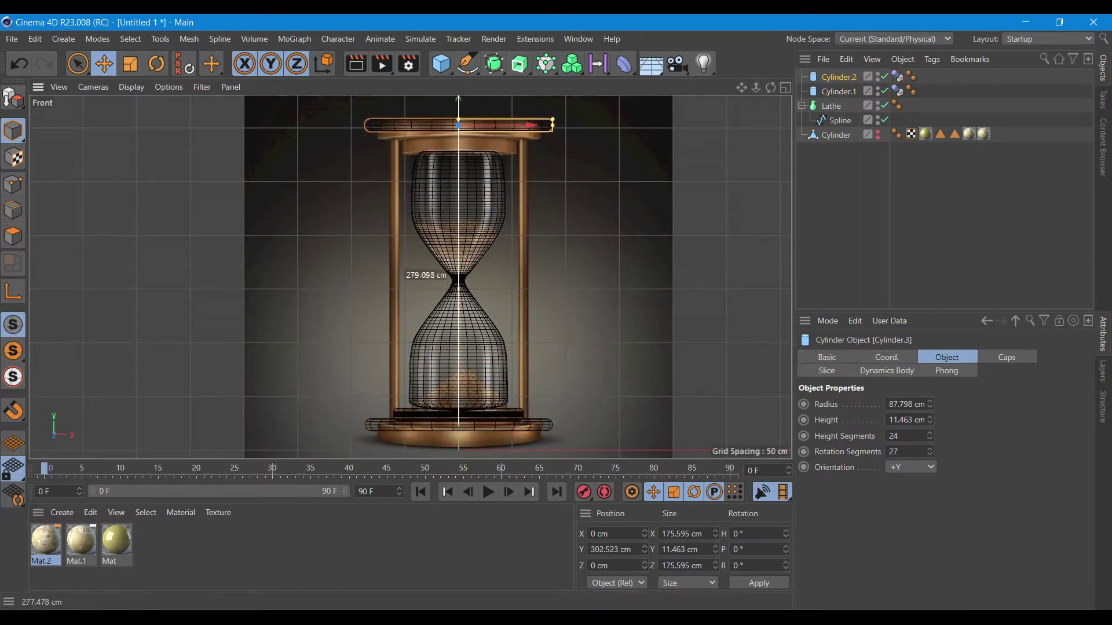
Copy the thin disc up to the hourglass top as Cylinder.4.
{"action": "left_click", "coordinate": [477, 415]}
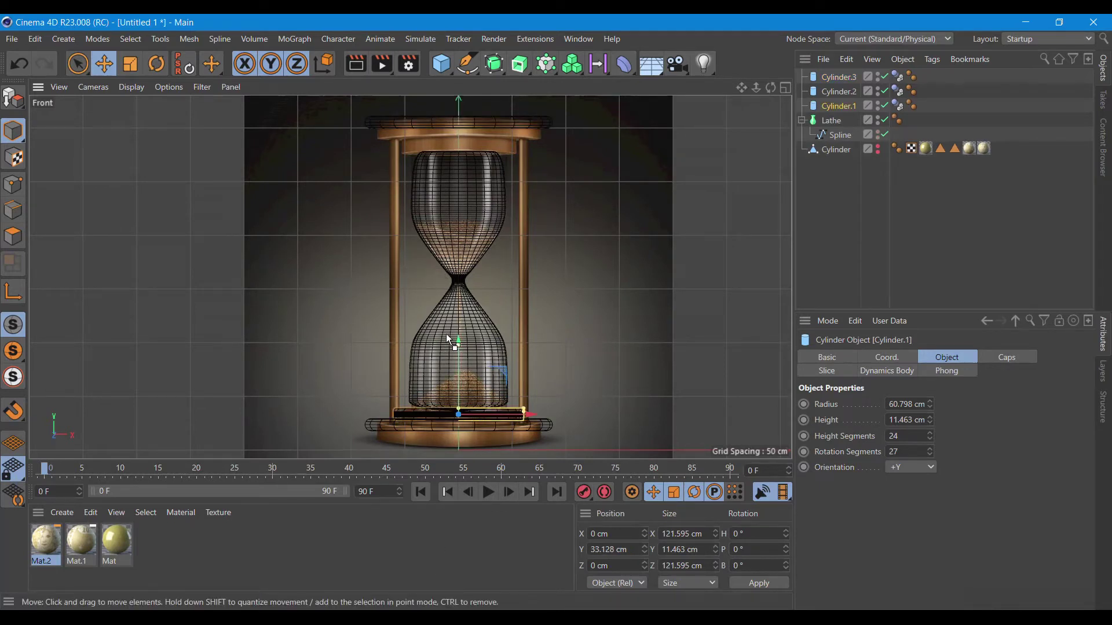
{"action": "left_click_drag", "start_coordinate": [460, 338], "coordinate": [461, 142], "text": "ctrl"}
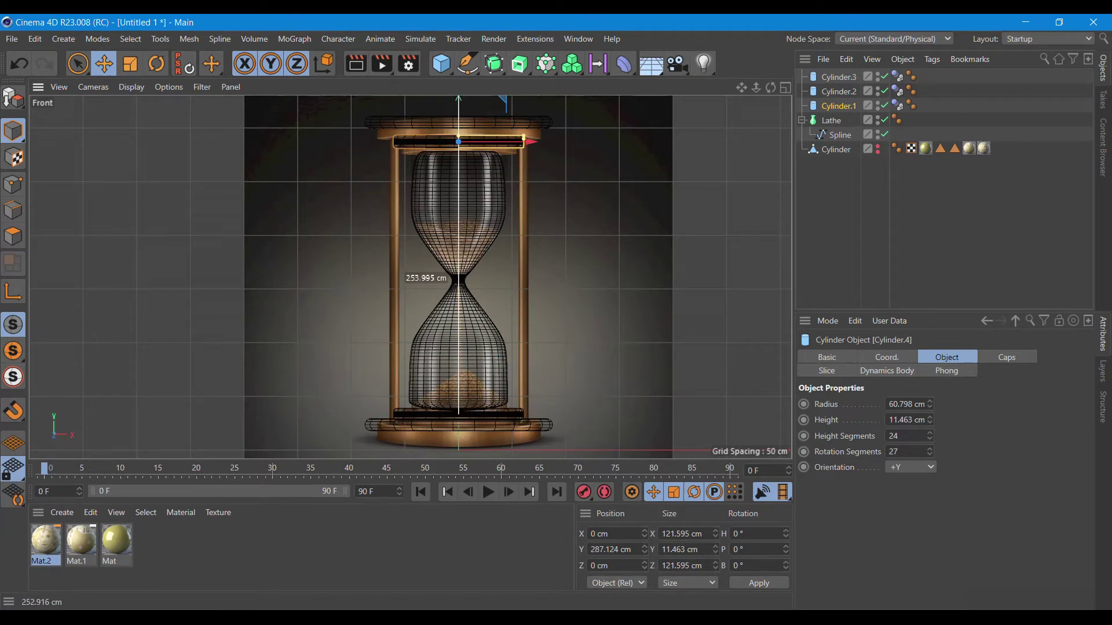
{"action": "left_click", "coordinate": [785, 91]}
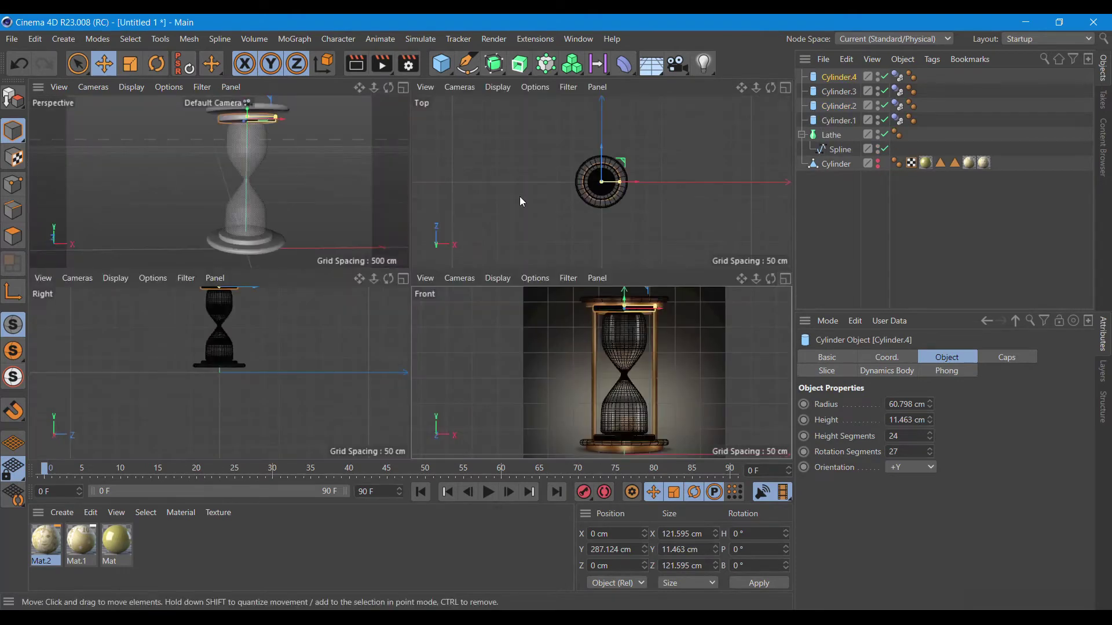
{"action": "left_click", "coordinate": [403, 88]}
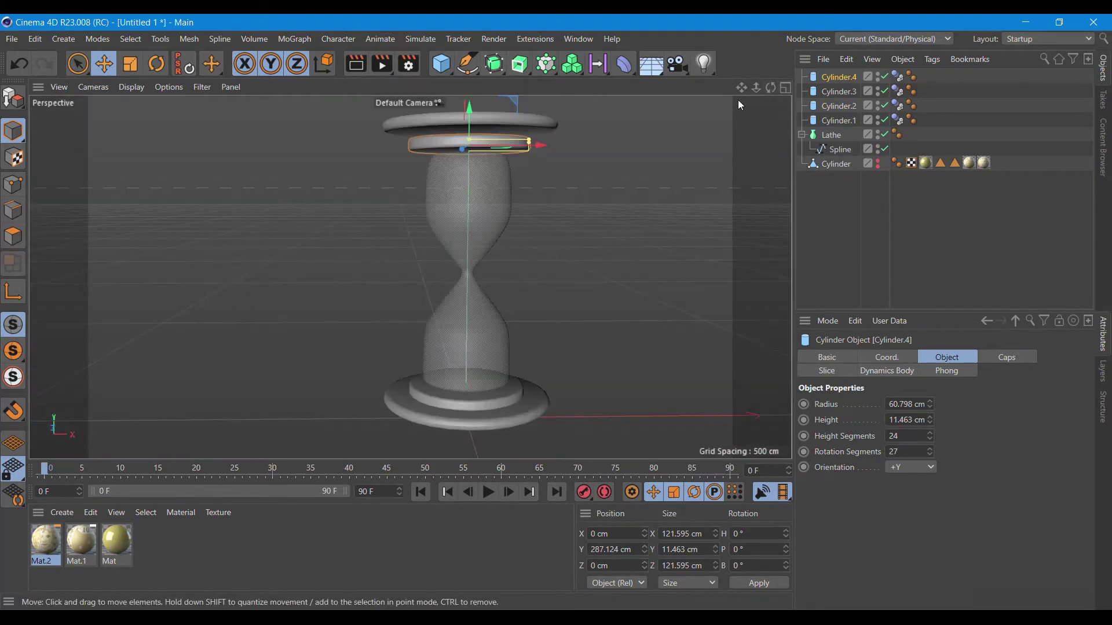
{"action": "left_click_drag", "start_coordinate": [742, 88], "coordinate": [729, 160]}
Lower Cylinder.4 to Y 277.927 cm and Cylinder.3 to Y 288.161 cm onto the glass.
{"action": "left_click_drag", "start_coordinate": [456, 179], "coordinate": [487, 199]}
{"action": "left_click", "coordinate": [485, 196]}
{"action": "left_click_drag", "start_coordinate": [457, 155], "coordinate": [457, 169]}
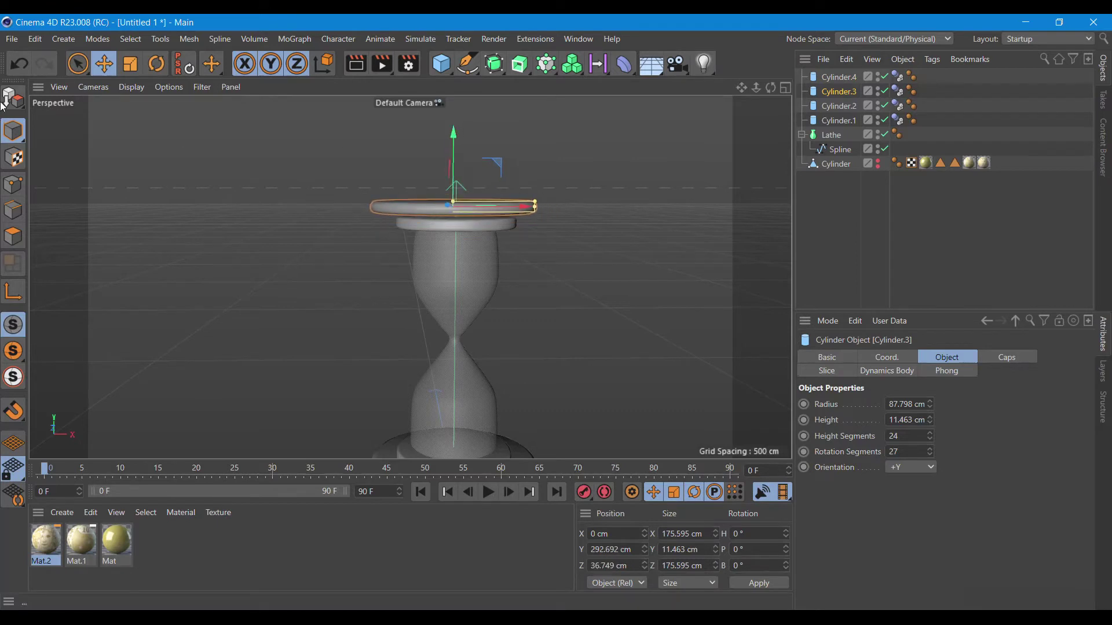
{"action": "left_click", "coordinate": [19, 64]}
{"action": "left_click_drag", "start_coordinate": [456, 123], "coordinate": [457, 139]}
{"action": "left_click_drag", "start_coordinate": [716, 122], "coordinate": [409, 277], "text": "alt"}
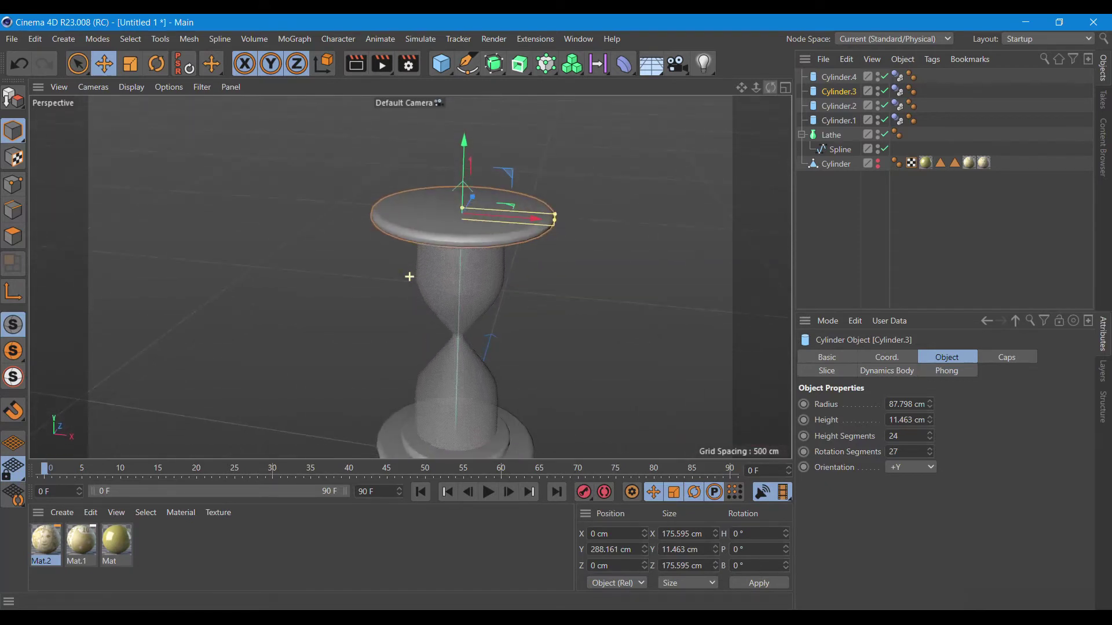
{"action": "mouse_move", "coordinate": [740, 88]}
{"action": "left_mouse_down"}
{"action": "mouse_move", "coordinate": [410, 277]}
{"action": "mouse_move", "coordinate": [436, 290]}
{"action": "left_mouse_up"}
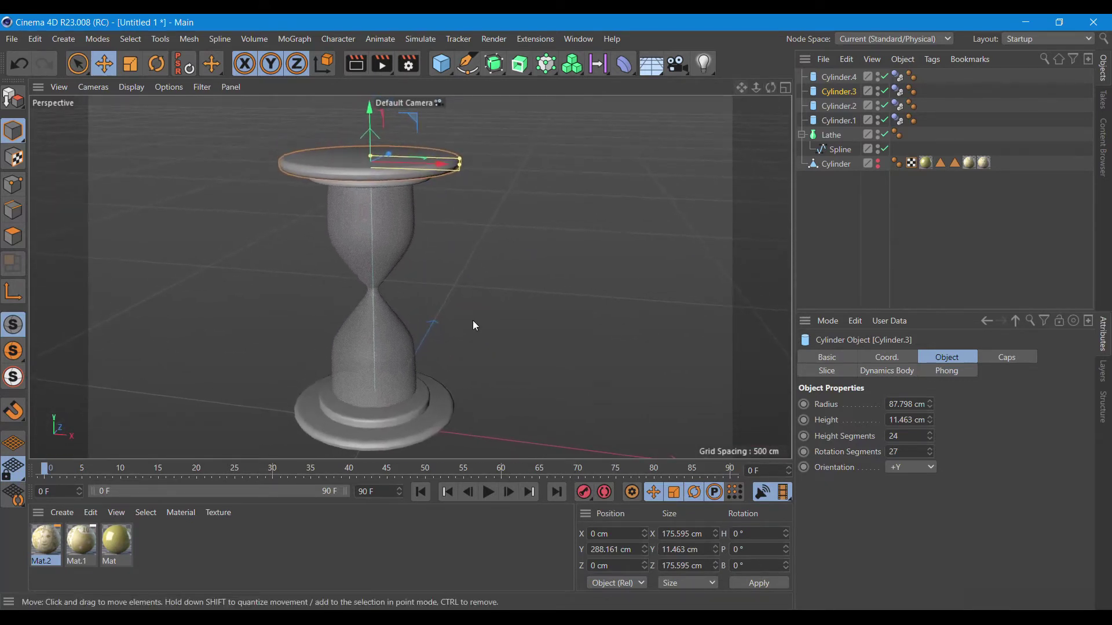
Add a new cylinder and shrink its radius to 5 cm.
{"action": "left_click", "coordinate": [447, 70]}
{"action": "left_click", "coordinate": [718, 84]}
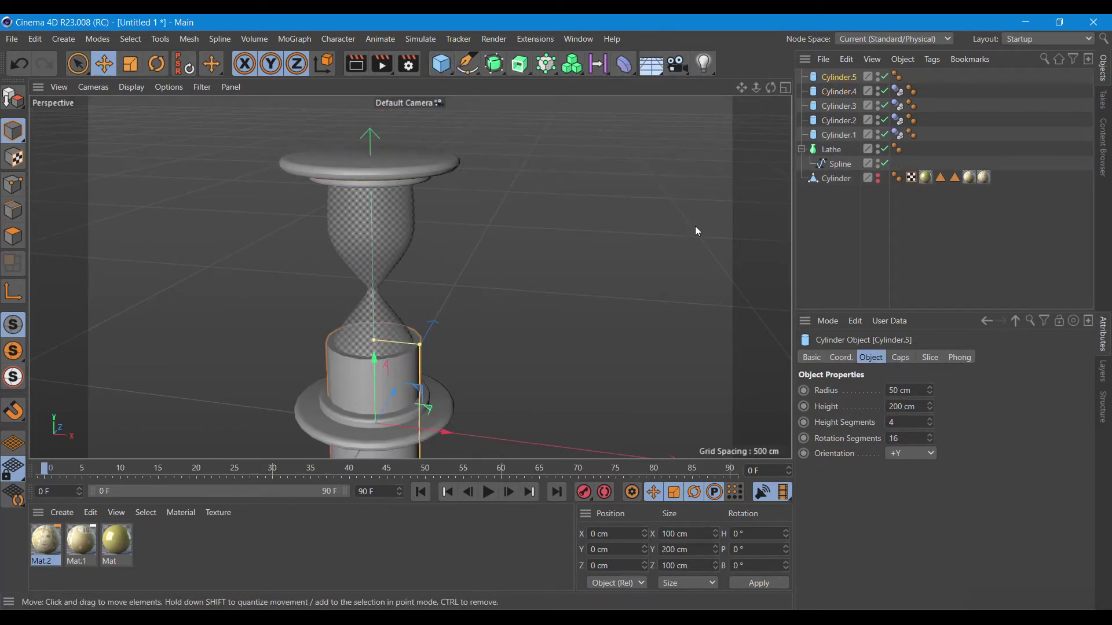
{"action": "left_click_drag", "start_coordinate": [929, 397], "coordinate": [929, 428]}
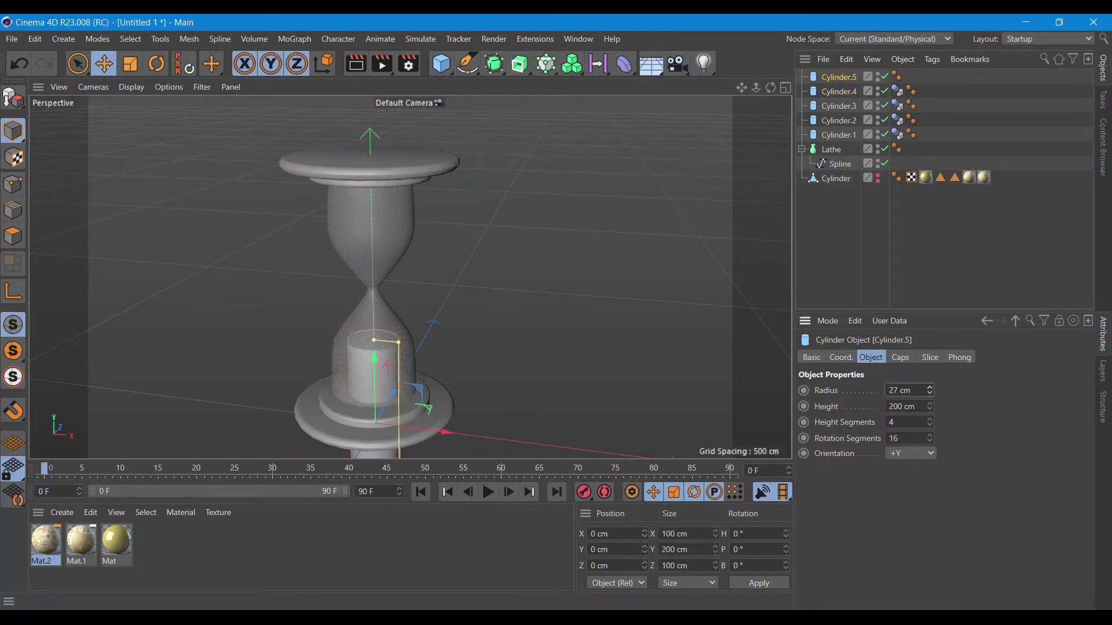
{"action": "left_click_drag", "start_coordinate": [929, 390], "coordinate": [930, 384]}
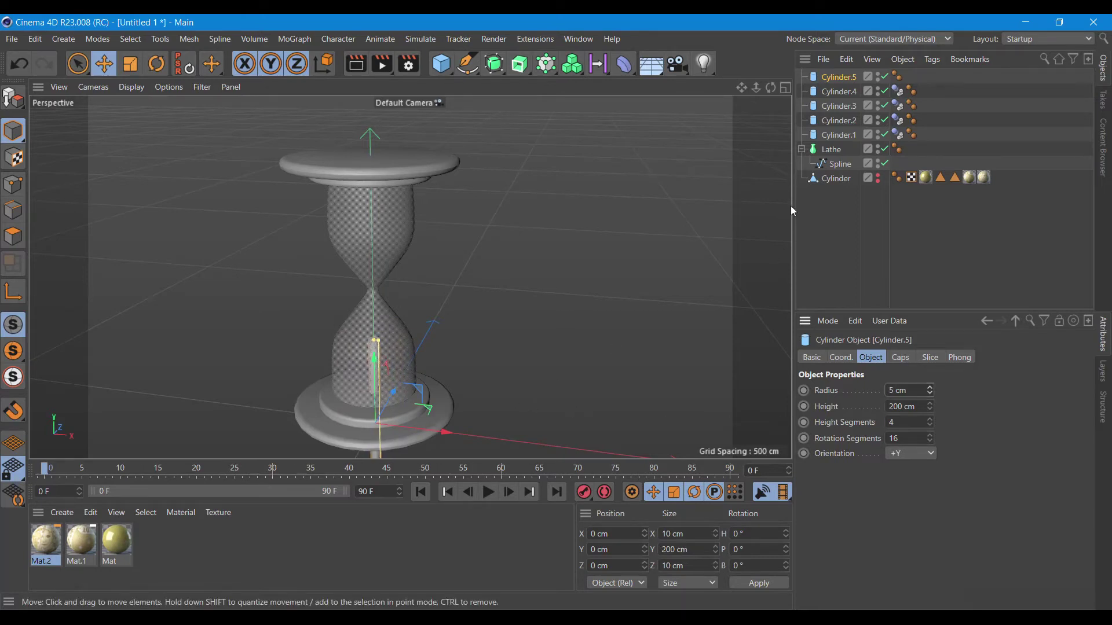
Move the rod beside the glass, lengthen it to 264 cm and raise it between the discs.
{"action": "left_click", "coordinate": [786, 88]}
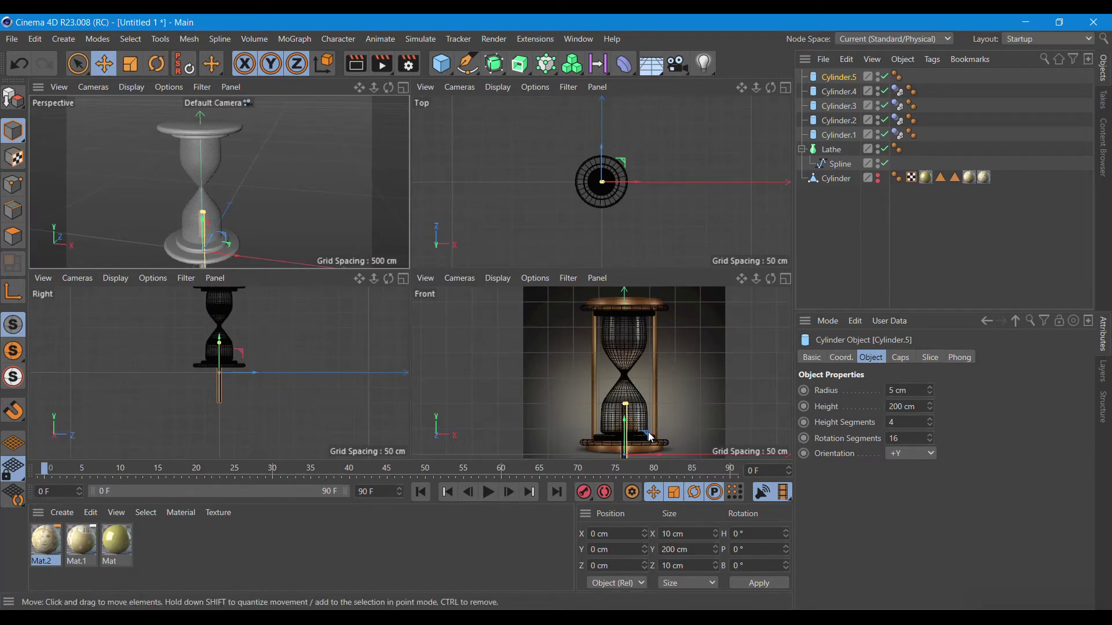
{"action": "left_click_drag", "start_coordinate": [625, 410], "coordinate": [656, 407]}
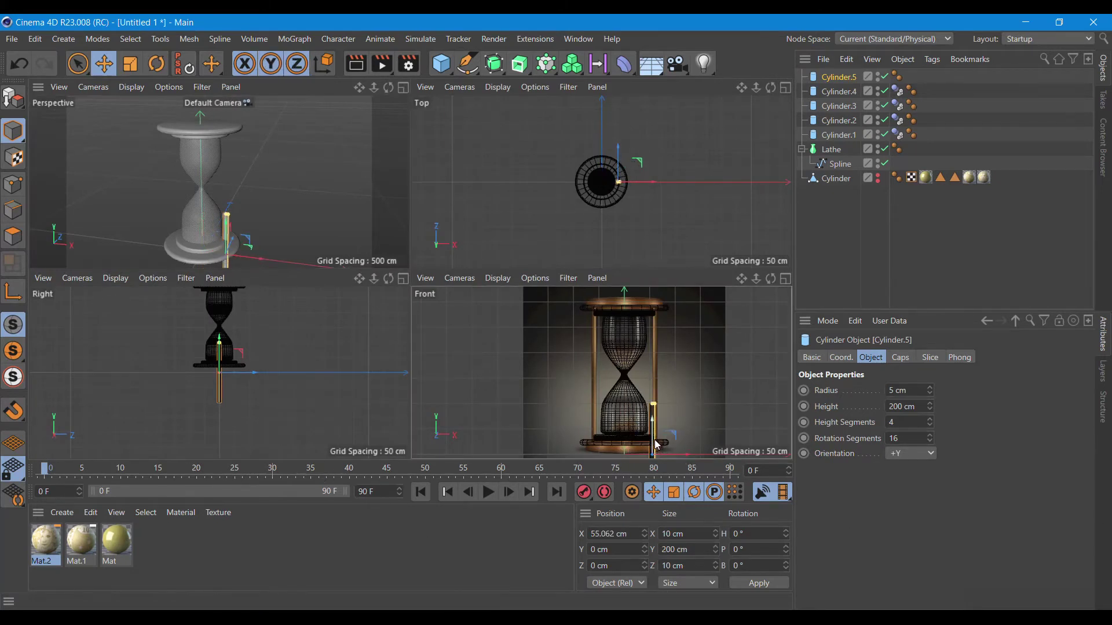
{"action": "left_click_drag", "start_coordinate": [656, 407], "coordinate": [662, 374]}
{"action": "left_click_drag", "start_coordinate": [929, 406], "coordinate": [934, 423]}
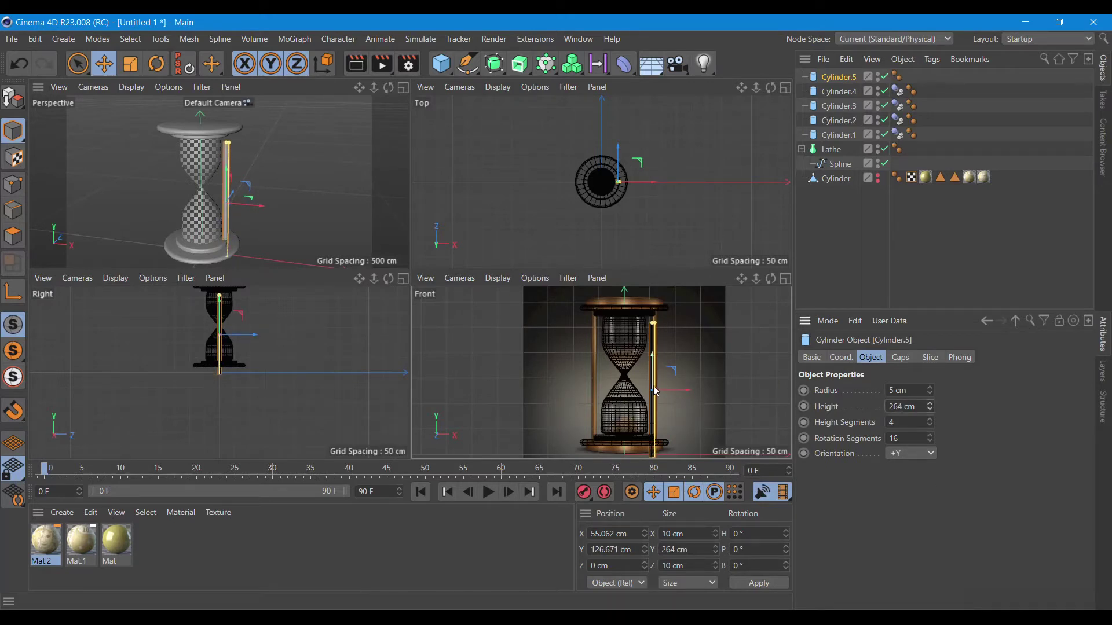
{"action": "left_click_drag", "start_coordinate": [656, 379], "coordinate": [655, 363]}
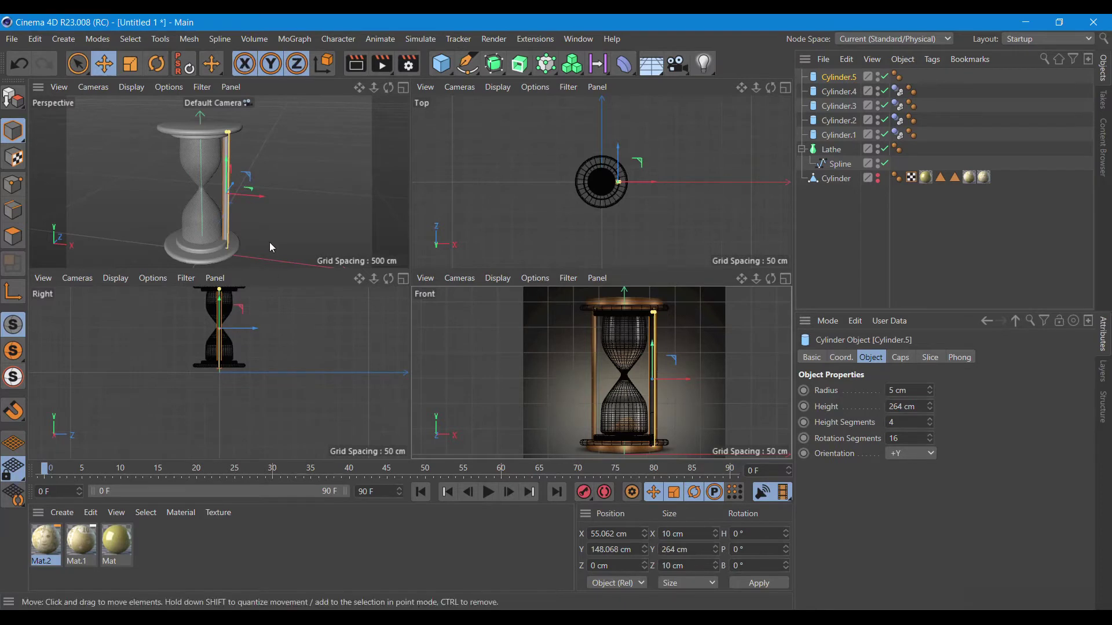
Give the rod a 3 cm radius with filleted caps and place it at the disc rim, X 70.932 cm.
{"action": "left_click", "coordinate": [405, 87]}
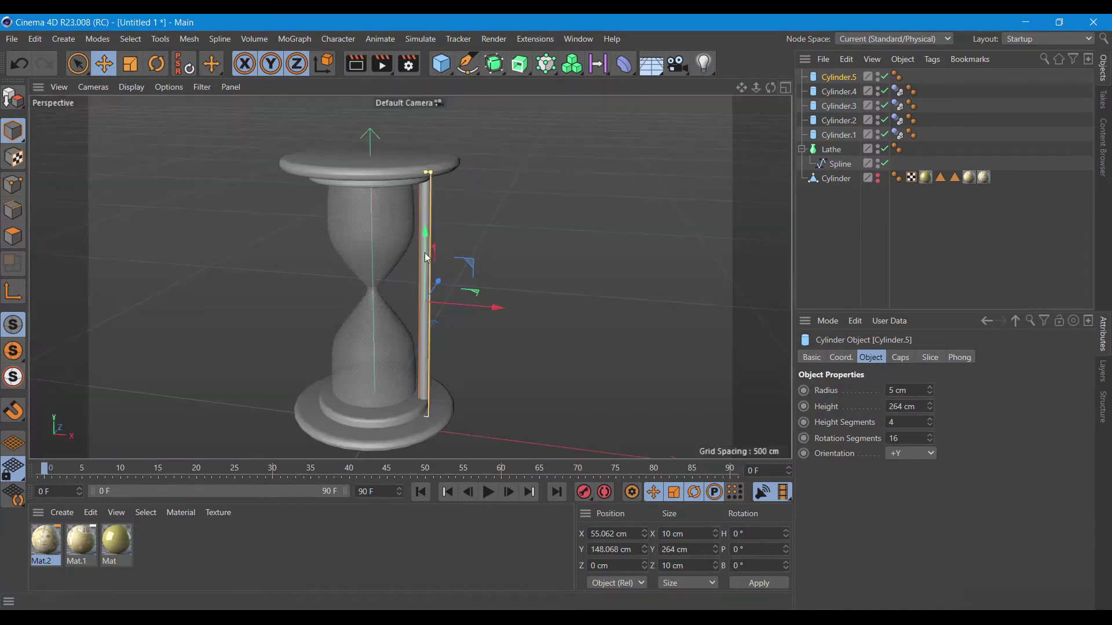
{"action": "left_click_drag", "start_coordinate": [496, 311], "coordinate": [503, 309]}
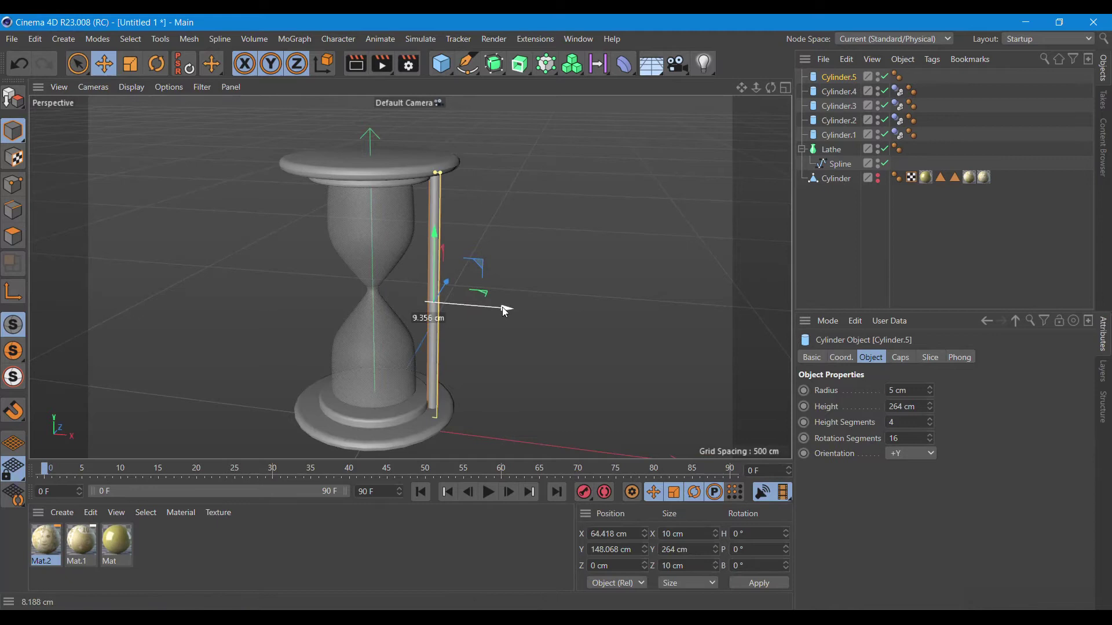
{"action": "left_click", "coordinate": [930, 395]}
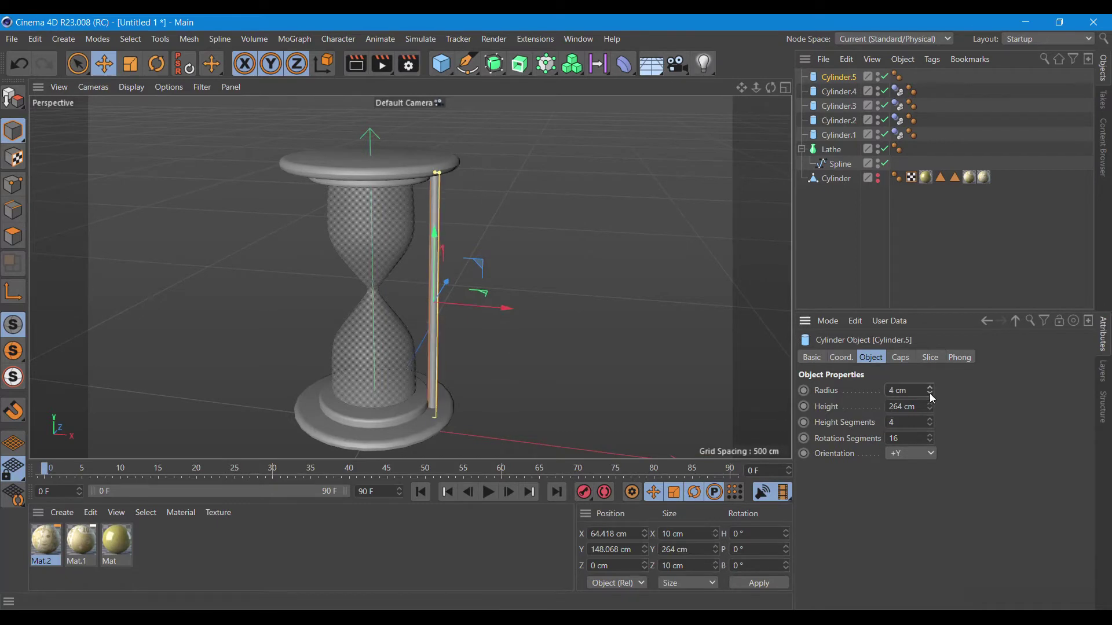
{"action": "left_click", "coordinate": [901, 357]}
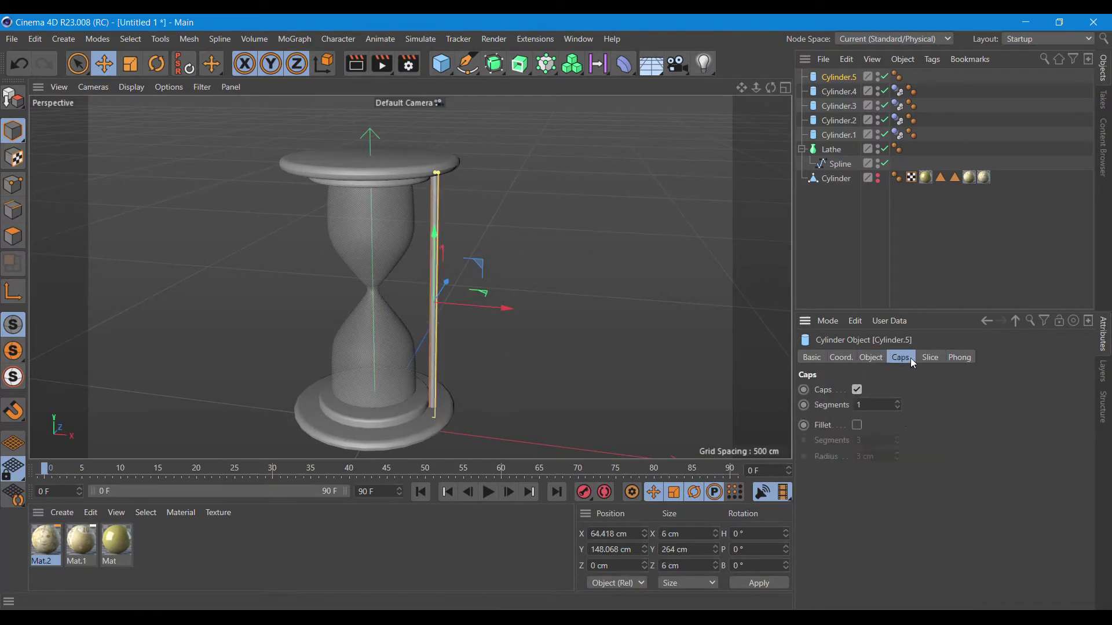
{"action": "left_click", "coordinate": [857, 425]}
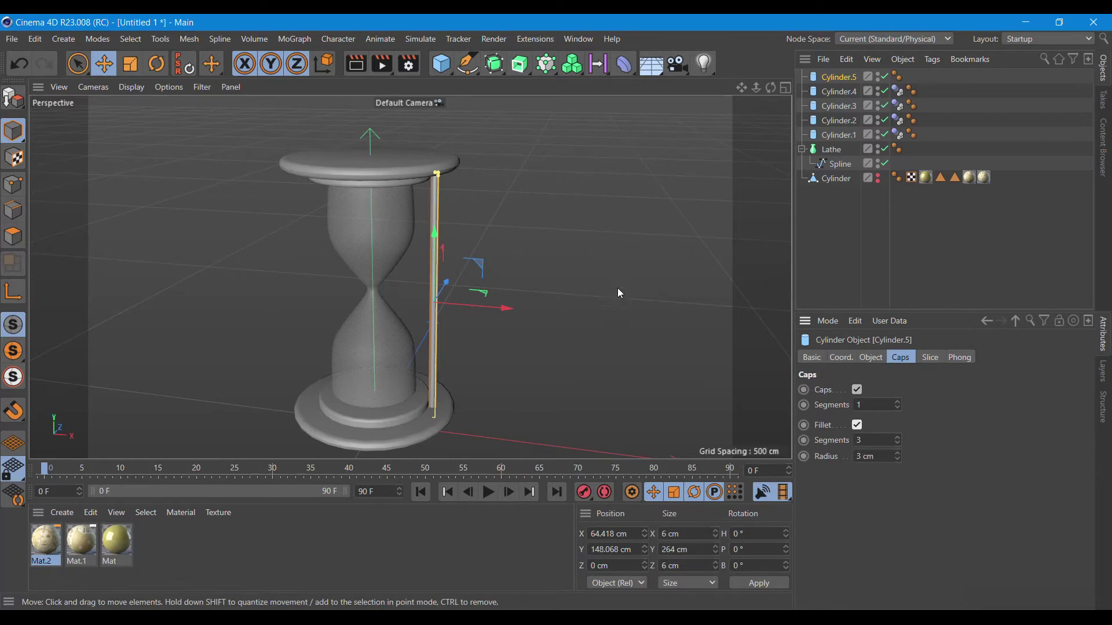
{"action": "left_click_drag", "start_coordinate": [481, 315], "coordinate": [488, 316]}
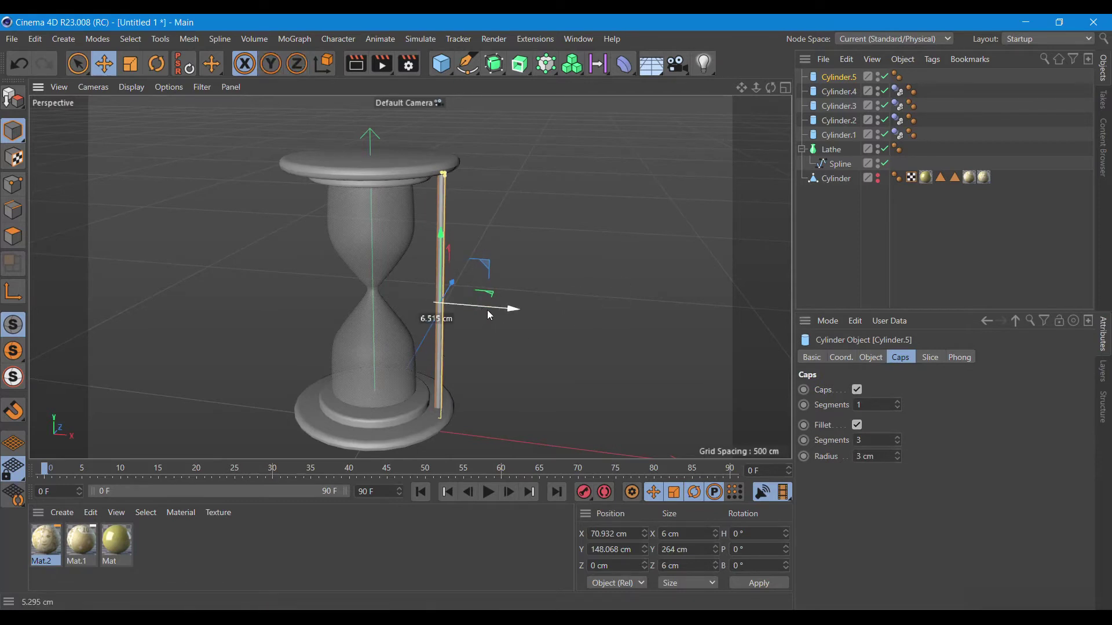
{"action": "left_click_drag", "start_coordinate": [771, 87], "coordinate": [409, 277]}
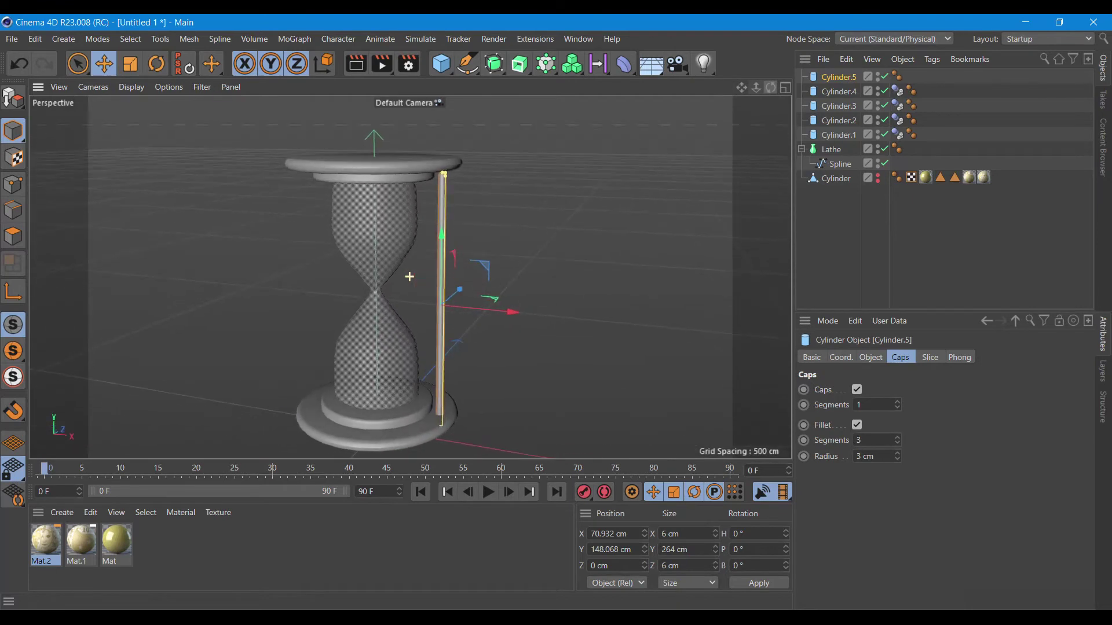
{"action": "left_click_drag", "start_coordinate": [409, 277], "coordinate": [405, 277]}
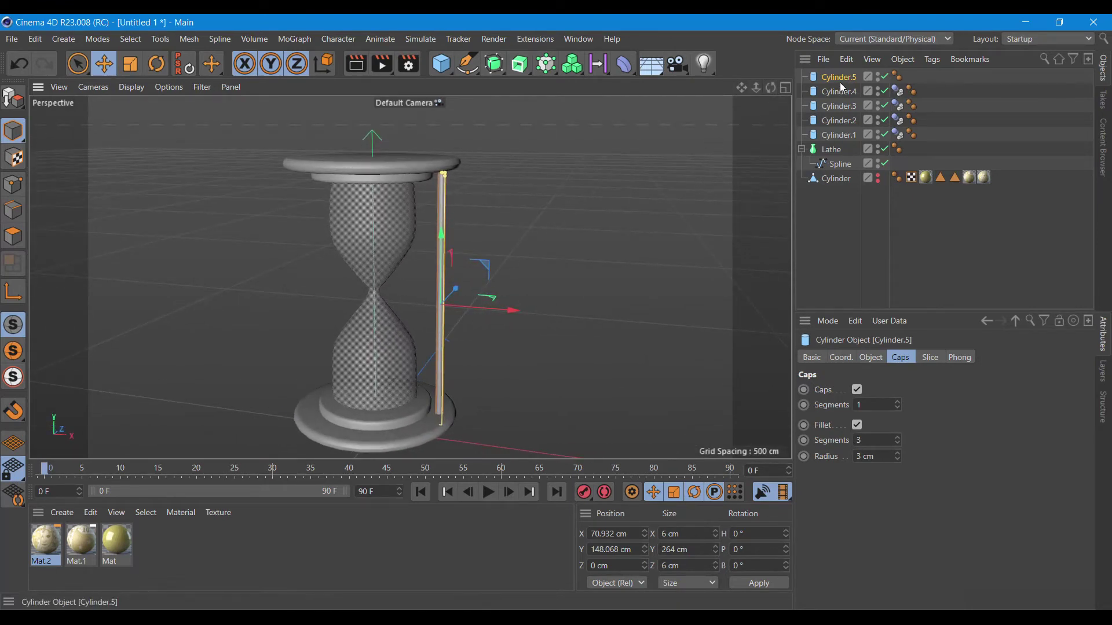
{"action": "left_click", "coordinate": [545, 63]}
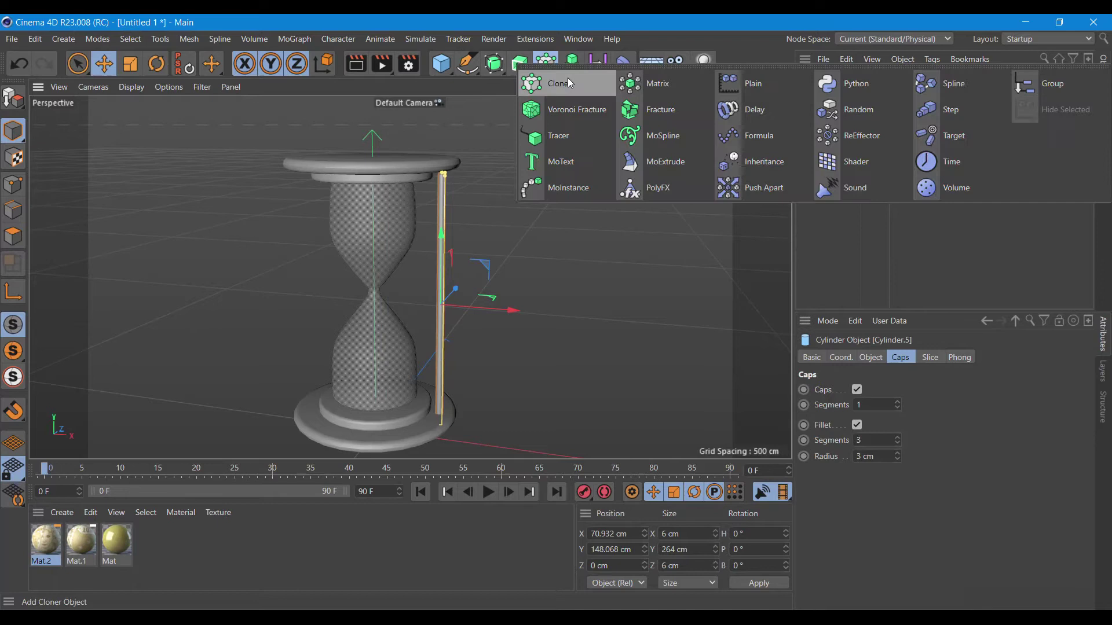
Add a Cloner holding Cylinder.5, set to Radial mode with a count of 4.
{"action": "left_click", "coordinate": [573, 84]}
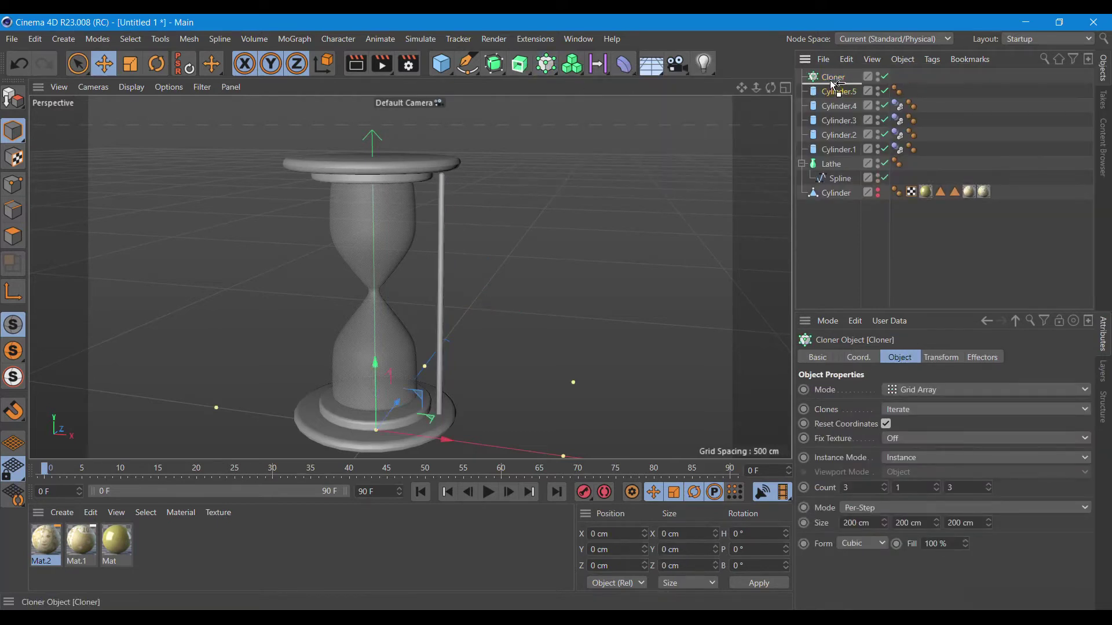
{"action": "left_click_drag", "start_coordinate": [833, 79], "coordinate": [834, 80]}
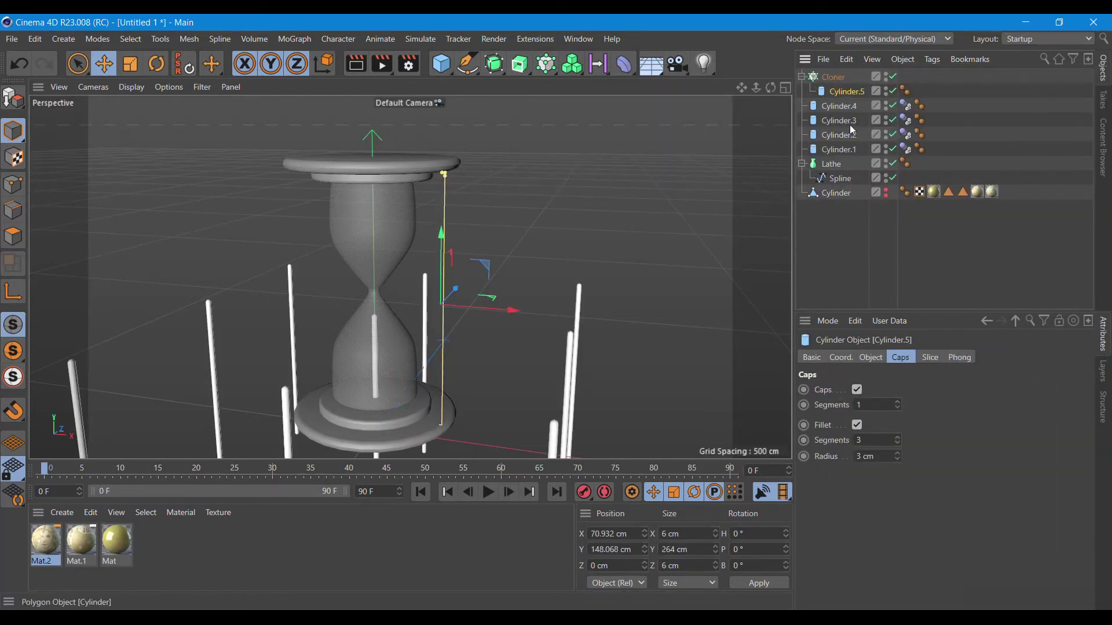
{"action": "left_click", "coordinate": [834, 78]}
{"action": "left_click", "coordinate": [911, 390]}
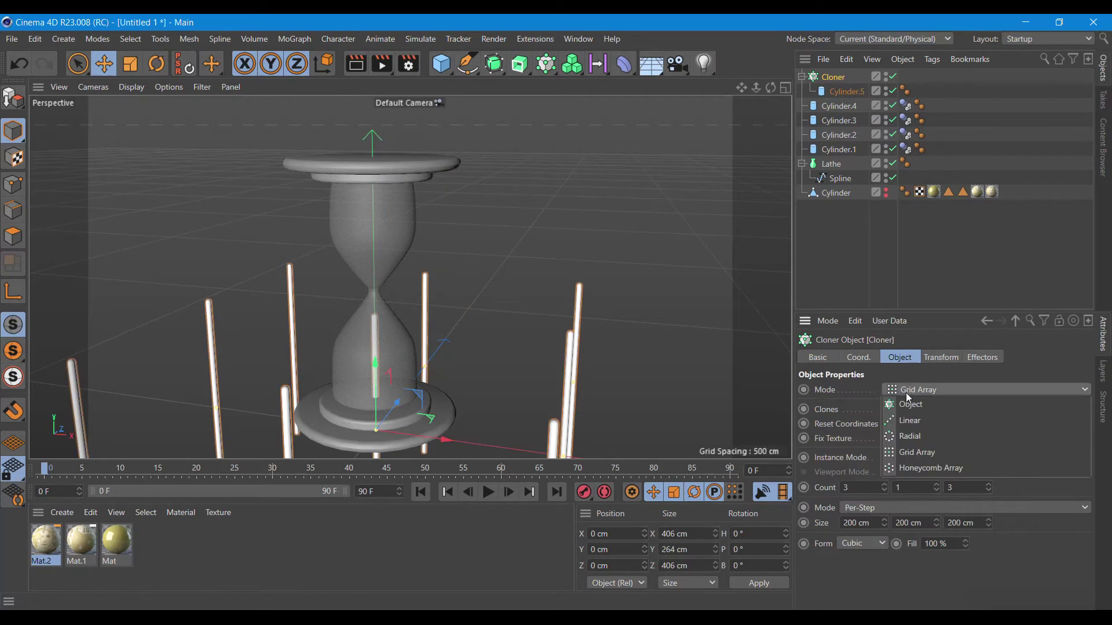
{"action": "left_click", "coordinate": [903, 435]}
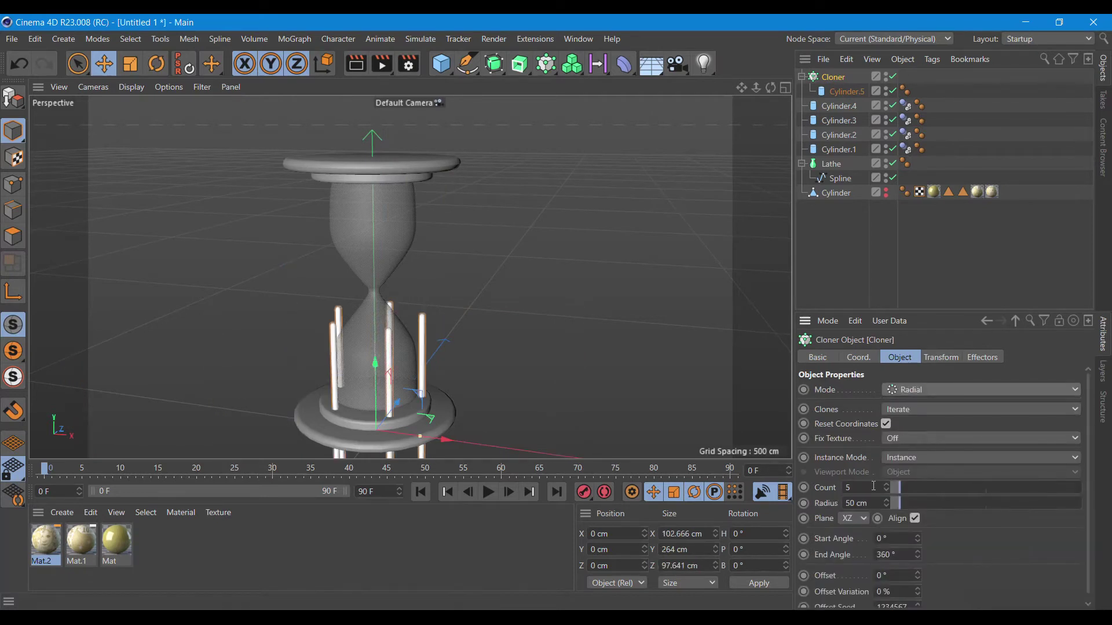
{"action": "double_click", "coordinate": [845, 487]}
{"action": "type", "text": "4"}
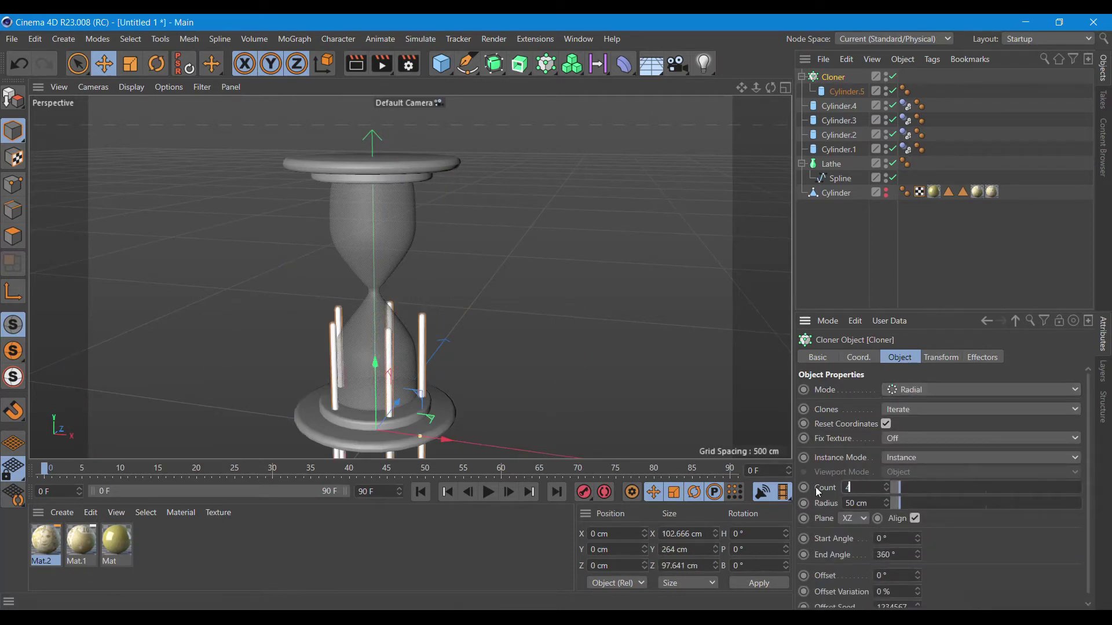
{"action": "key", "text": "Return"}
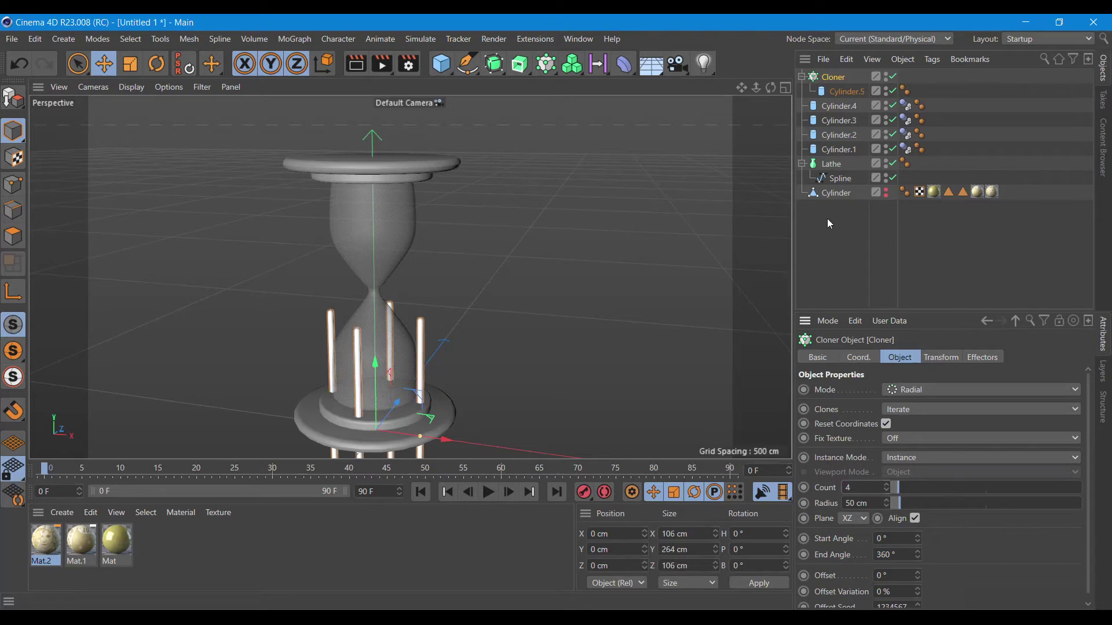
Raise the pillar ring between the discs and widen its radius to about 93 cm.
{"action": "left_click_drag", "start_coordinate": [383, 364], "coordinate": [373, 237]}
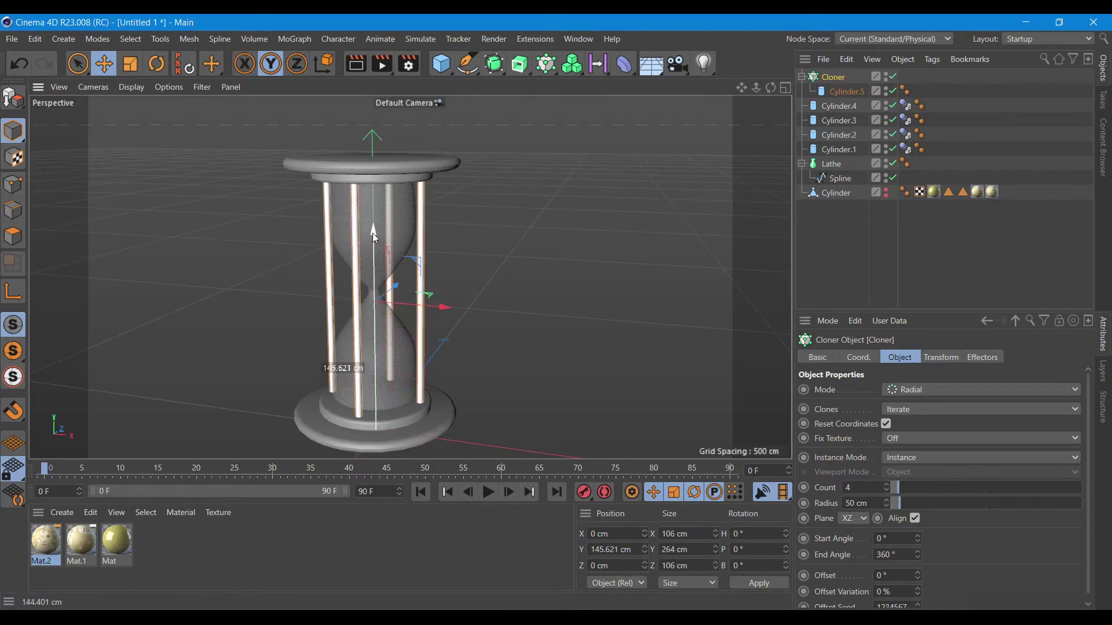
{"action": "left_click_drag", "start_coordinate": [372, 234], "coordinate": [373, 233]}
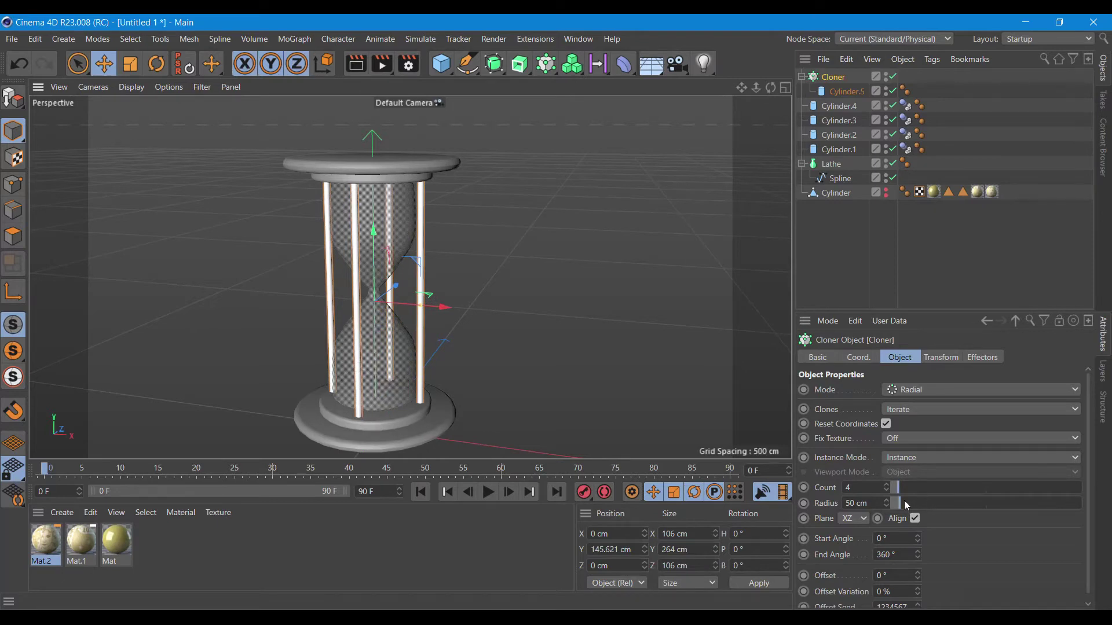
{"action": "left_click_drag", "start_coordinate": [899, 501], "coordinate": [904, 501]}
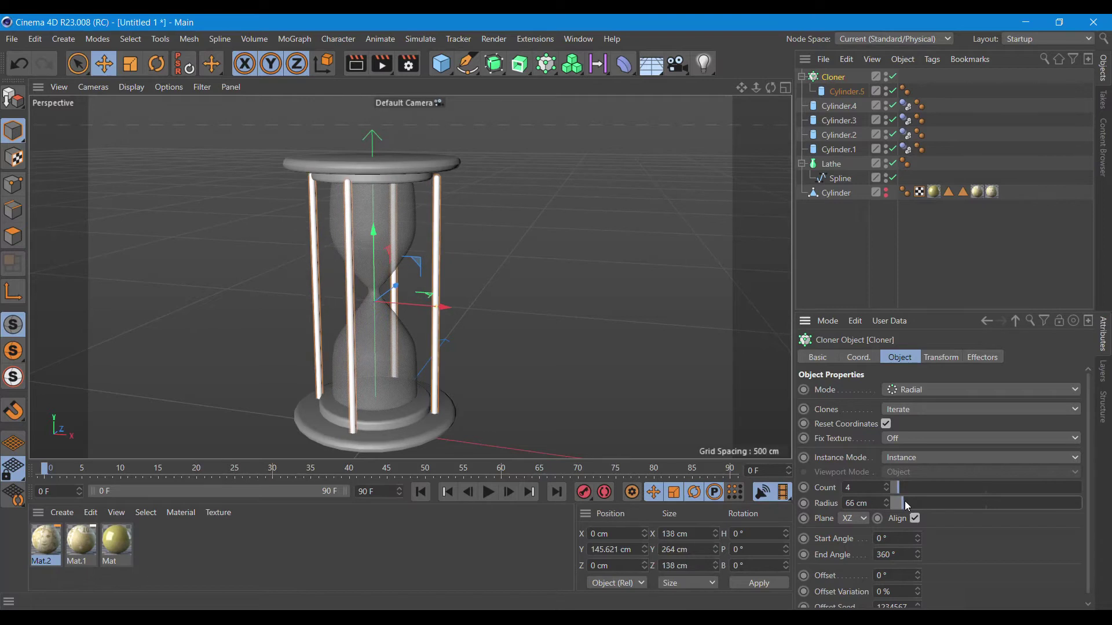
{"action": "left_click_drag", "start_coordinate": [770, 87], "coordinate": [597, 220]}
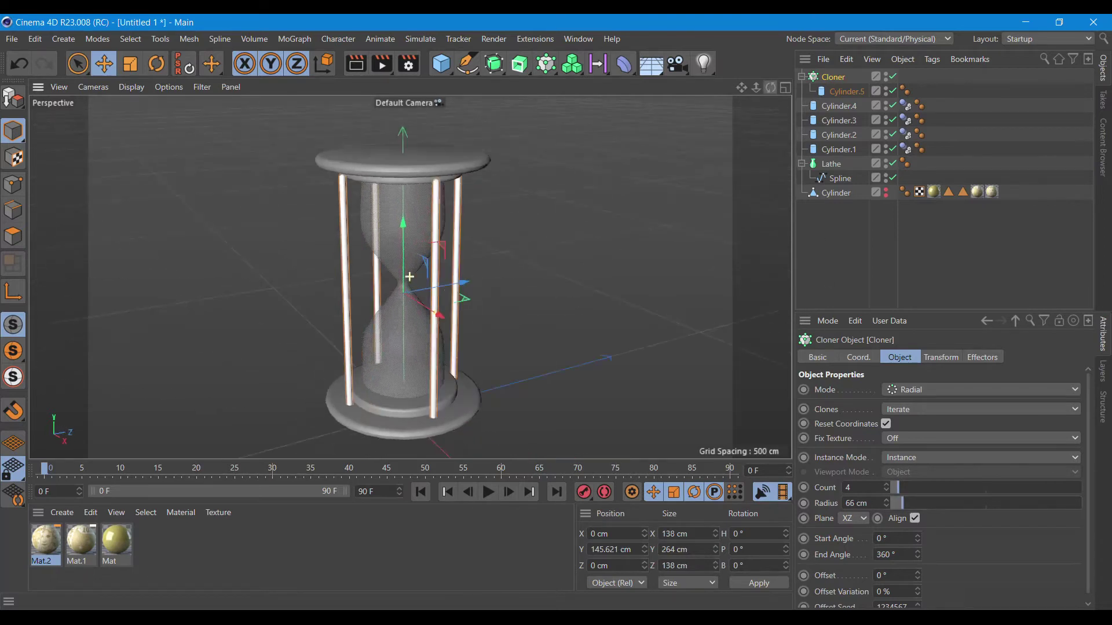
{"action": "left_click_drag", "start_coordinate": [400, 252], "coordinate": [399, 249]}
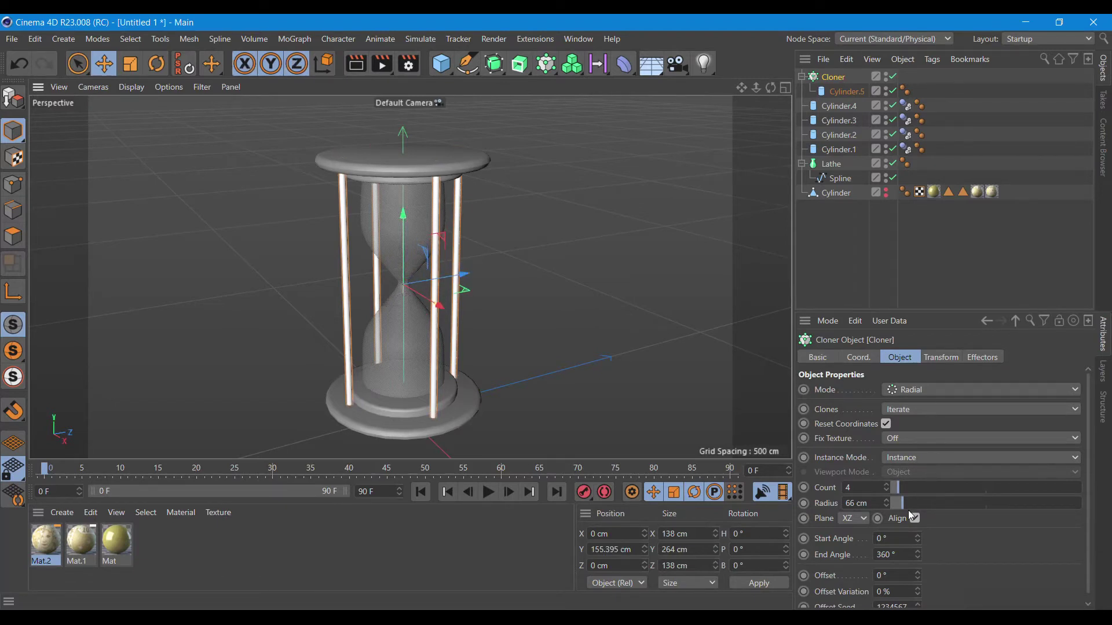
{"action": "left_click_drag", "start_coordinate": [901, 509], "coordinate": [908, 508]}
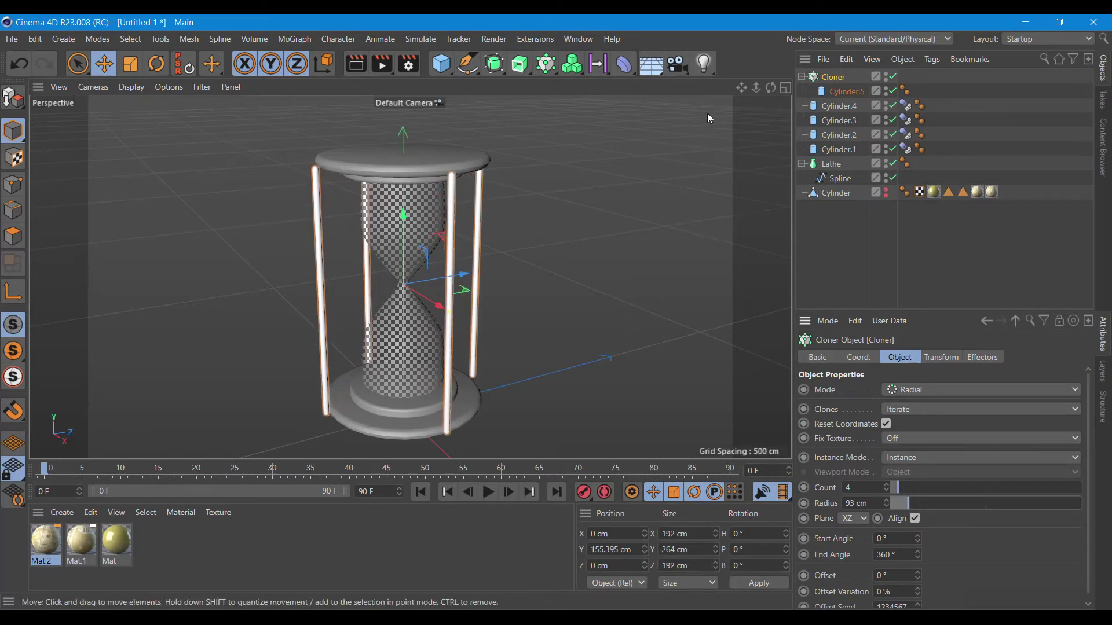
{"action": "left_click", "coordinate": [846, 92]}
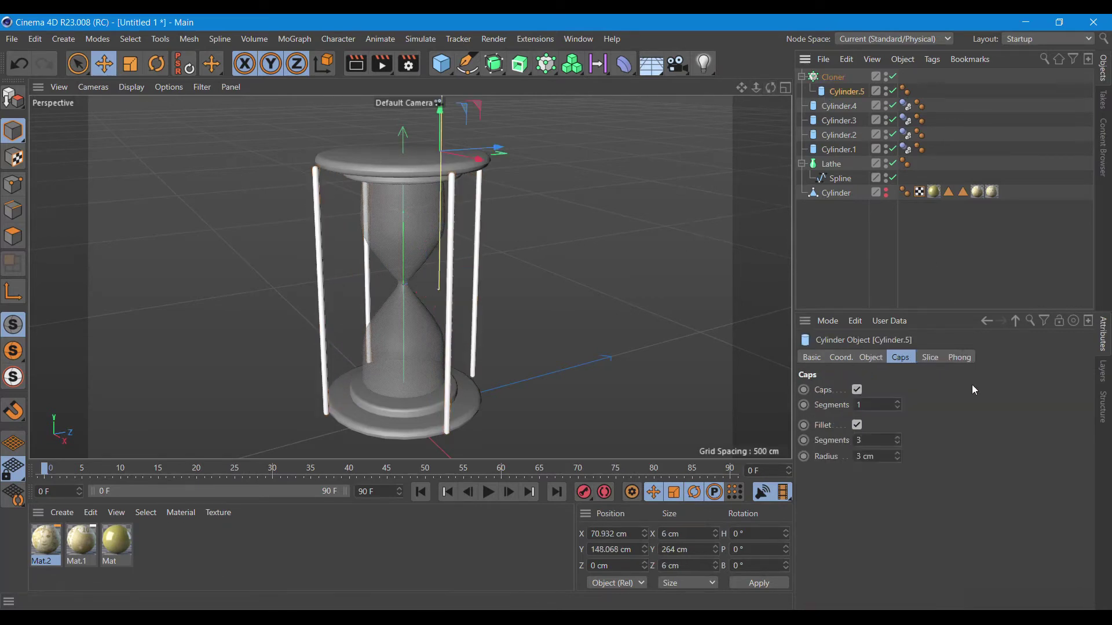
Thin the pillars to a 2 cm radius and enlarge the top disc to about 101 cm.
{"action": "left_click", "coordinate": [871, 358]}
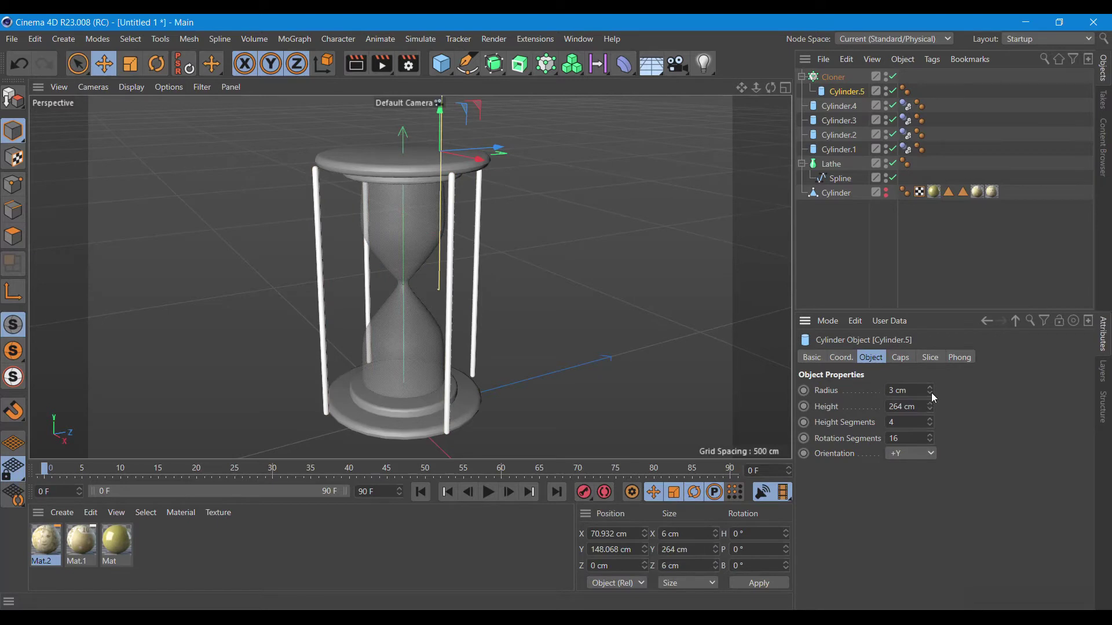
{"action": "left_click", "coordinate": [933, 394]}
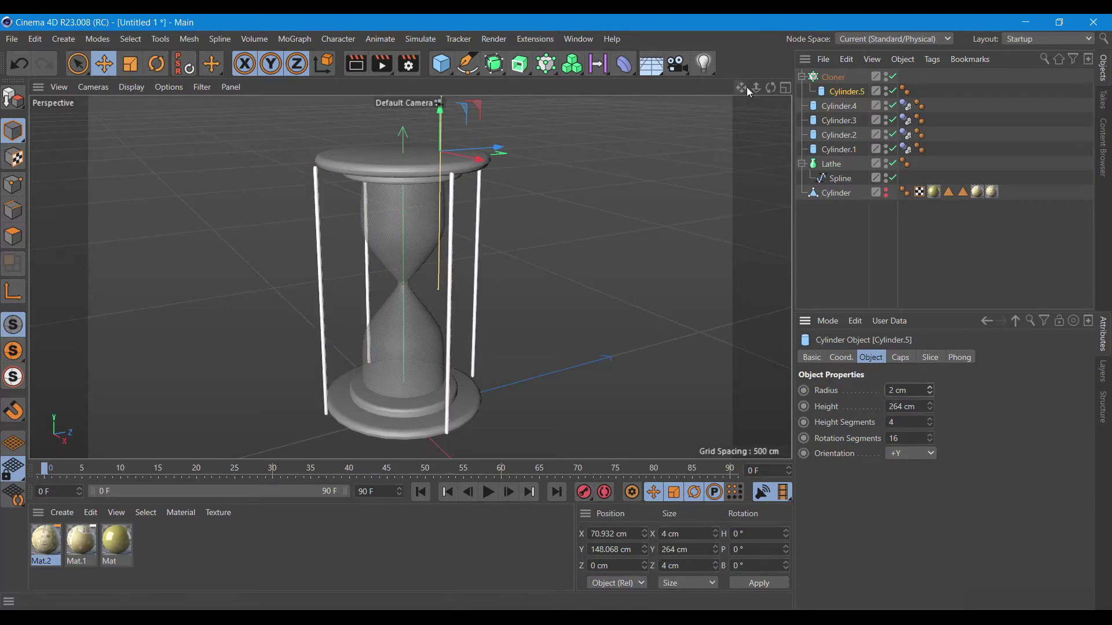
{"action": "left_click_drag", "start_coordinate": [771, 88], "coordinate": [704, 102]}
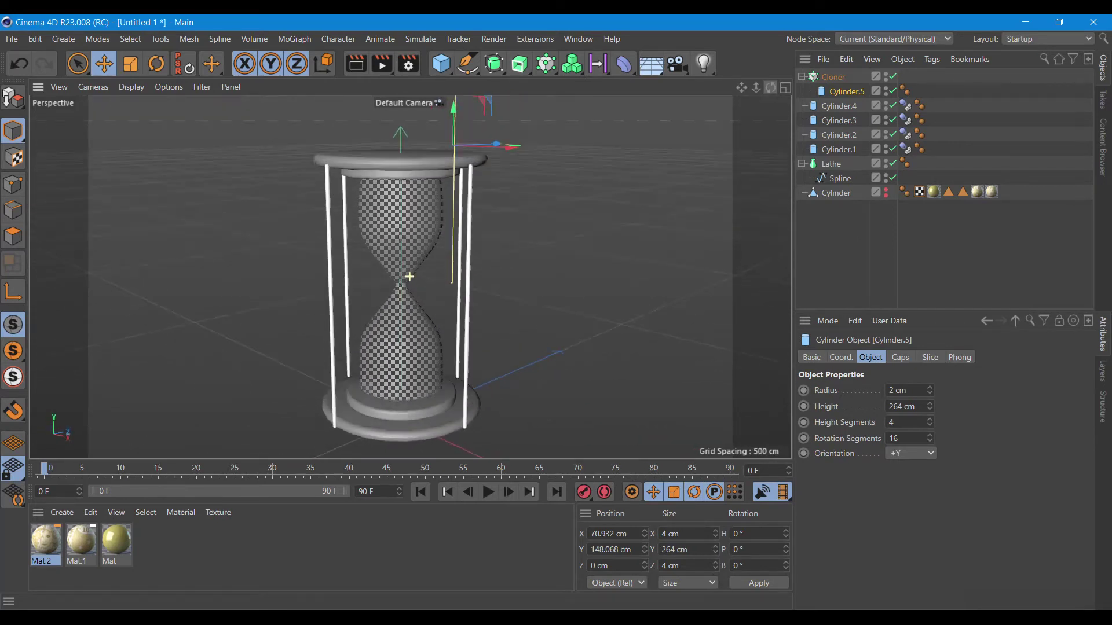
{"action": "left_click", "coordinate": [382, 164]}
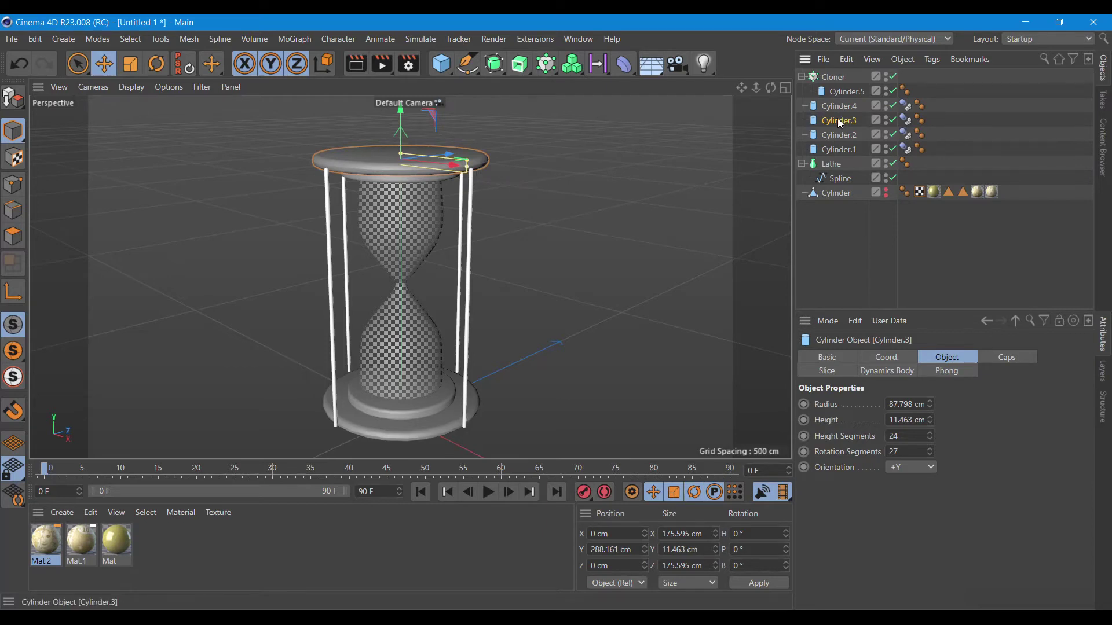
{"action": "left_click_drag", "start_coordinate": [931, 404], "coordinate": [932, 382]}
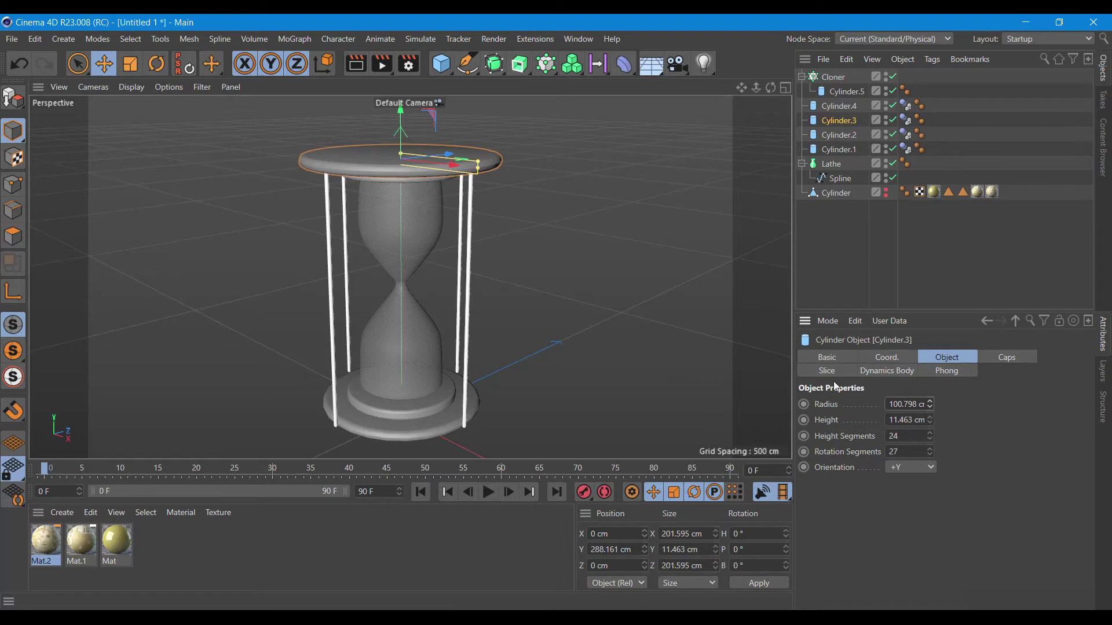
Widen the bottom base disk to 113.798 cm radius and set Cylinder.4's radius to 80 cm.
{"action": "left_click", "coordinate": [413, 430]}
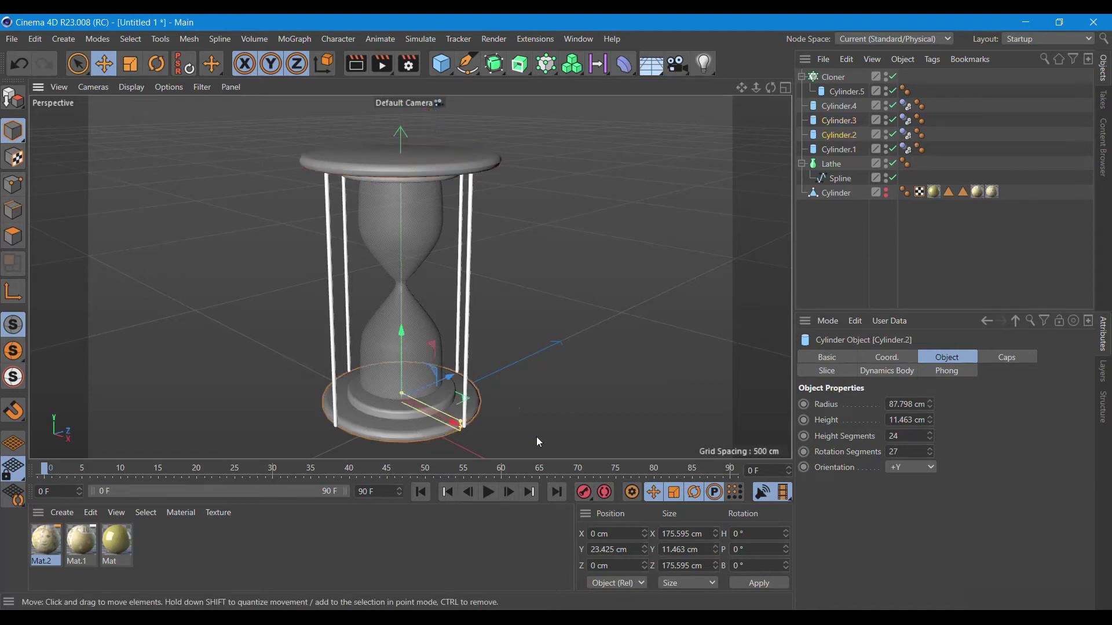
{"action": "left_click_drag", "start_coordinate": [932, 404], "coordinate": [931, 364]}
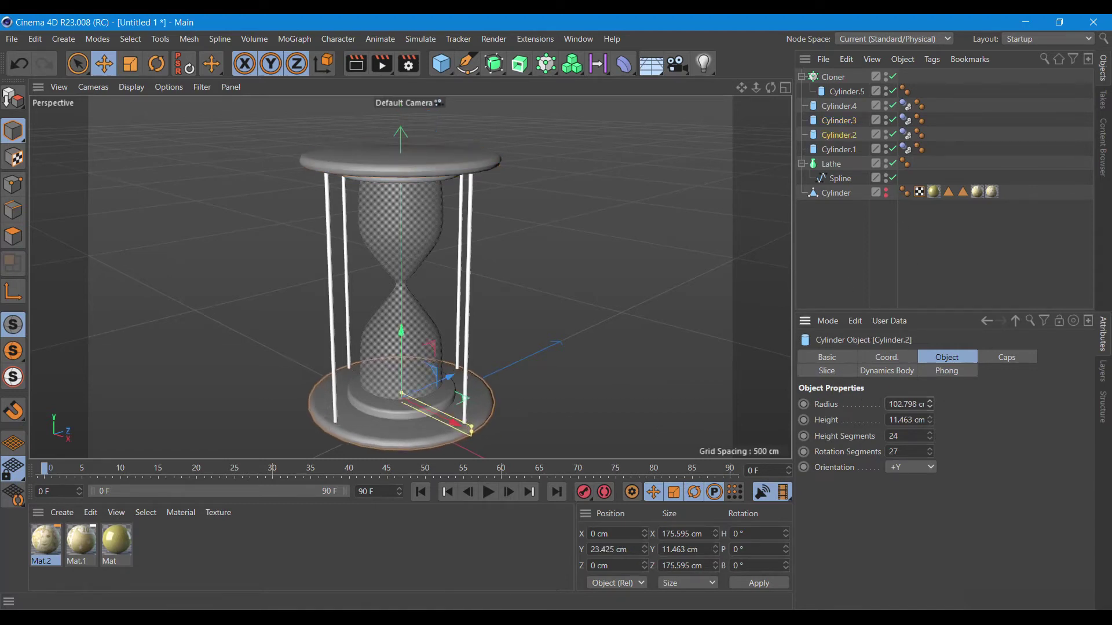
{"action": "left_click_drag", "start_coordinate": [930, 405], "coordinate": [930, 399]}
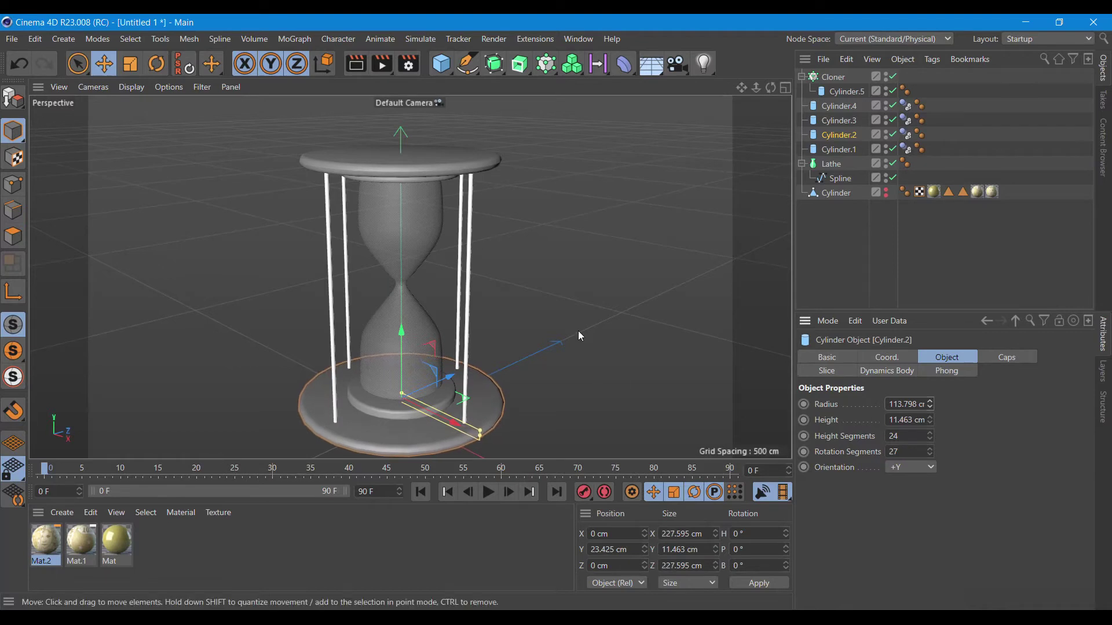
{"action": "left_click", "coordinate": [840, 105]}
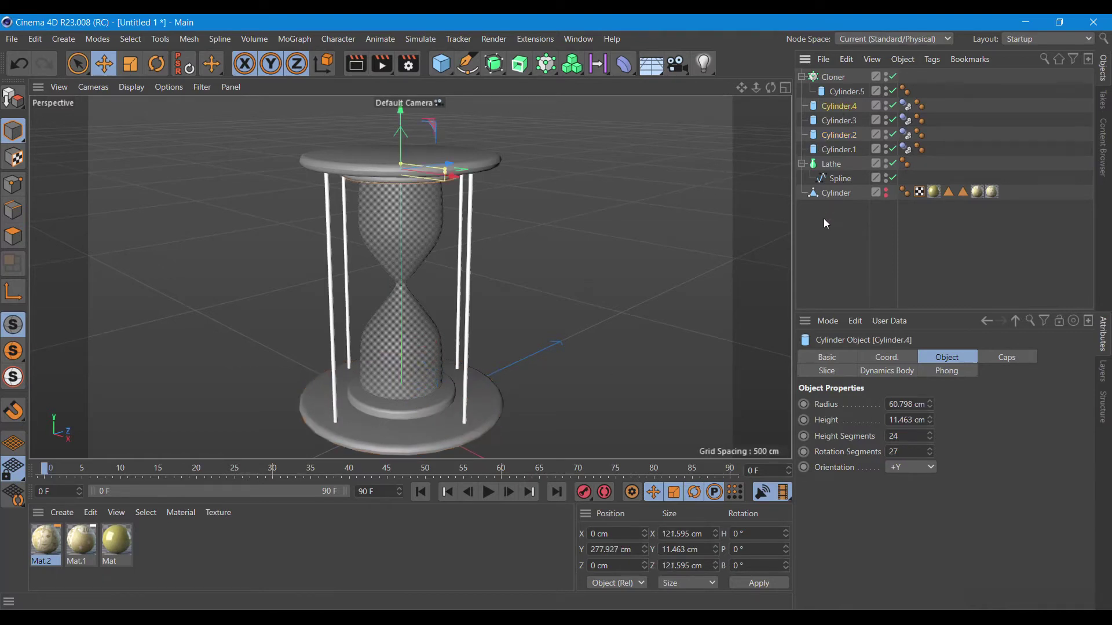
{"action": "double_click", "coordinate": [906, 404]}
{"action": "type", "text": "80cm"}
{"action": "key", "text": "Return"}
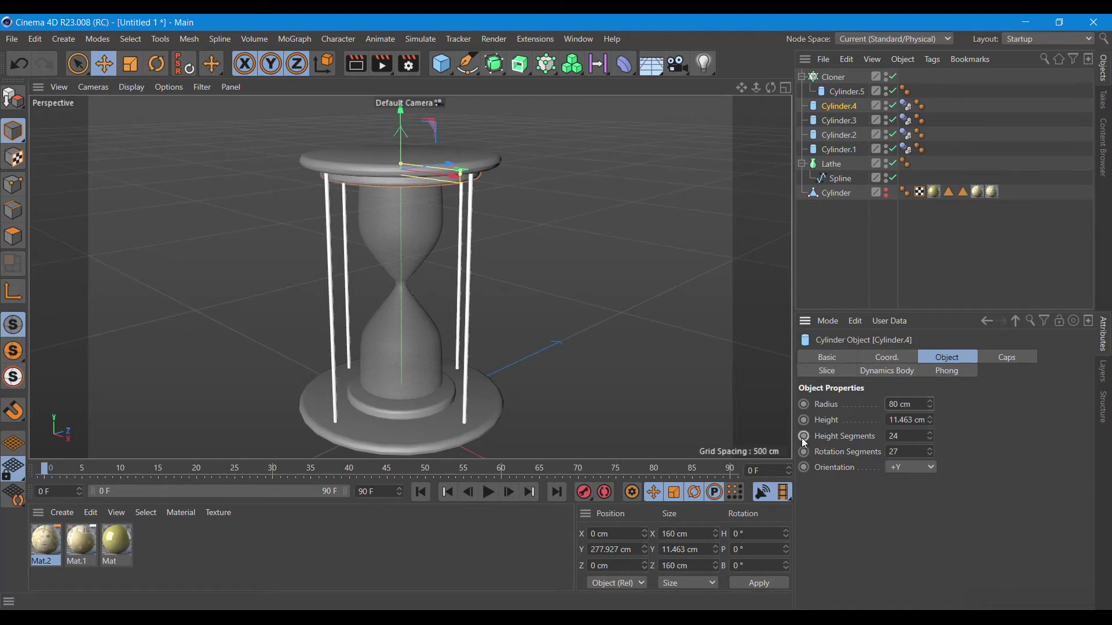
Set the inner base ring Cylinder.1's radius to 80 cm.
{"action": "left_click", "coordinate": [840, 122]}
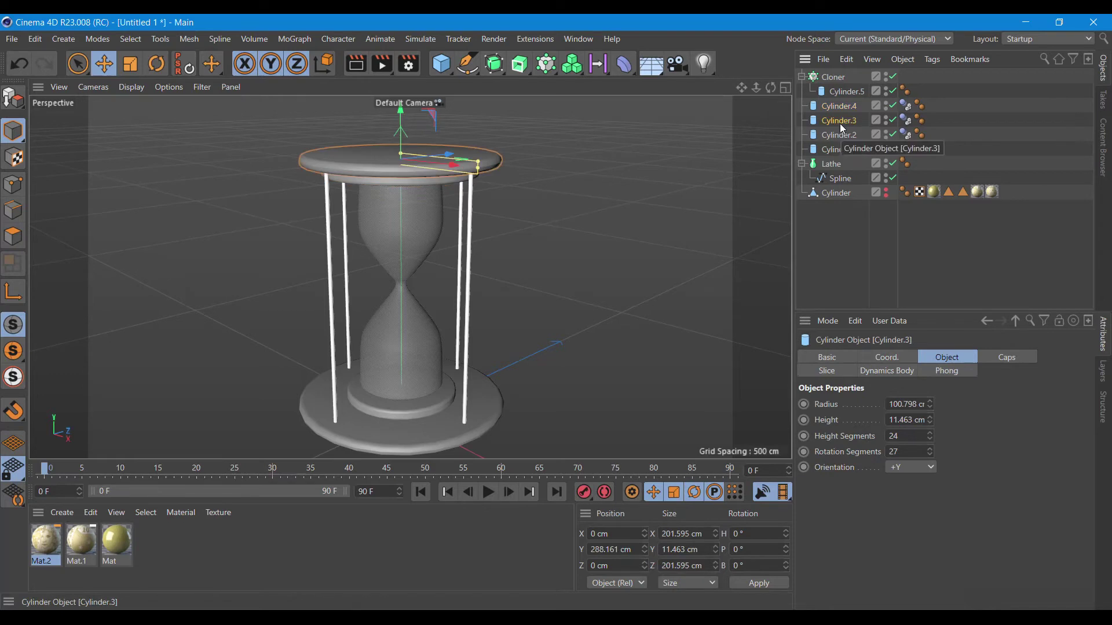
{"action": "left_click", "coordinate": [840, 136]}
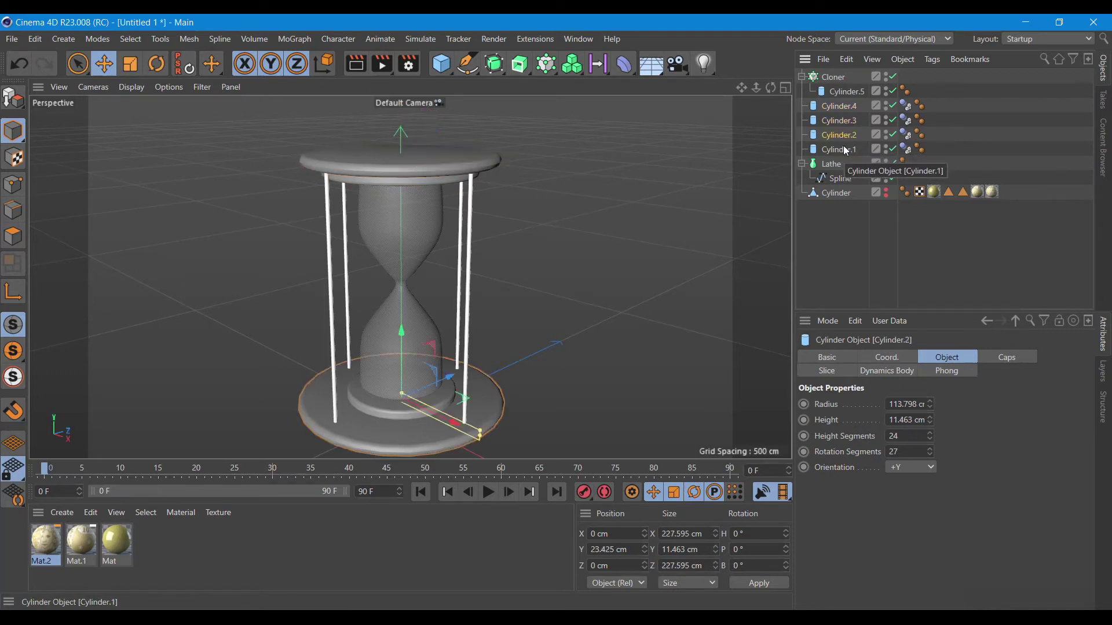
{"action": "left_click", "coordinate": [847, 150]}
{"action": "left_click", "coordinate": [915, 404]}
{"action": "type", "text": "80cm"}
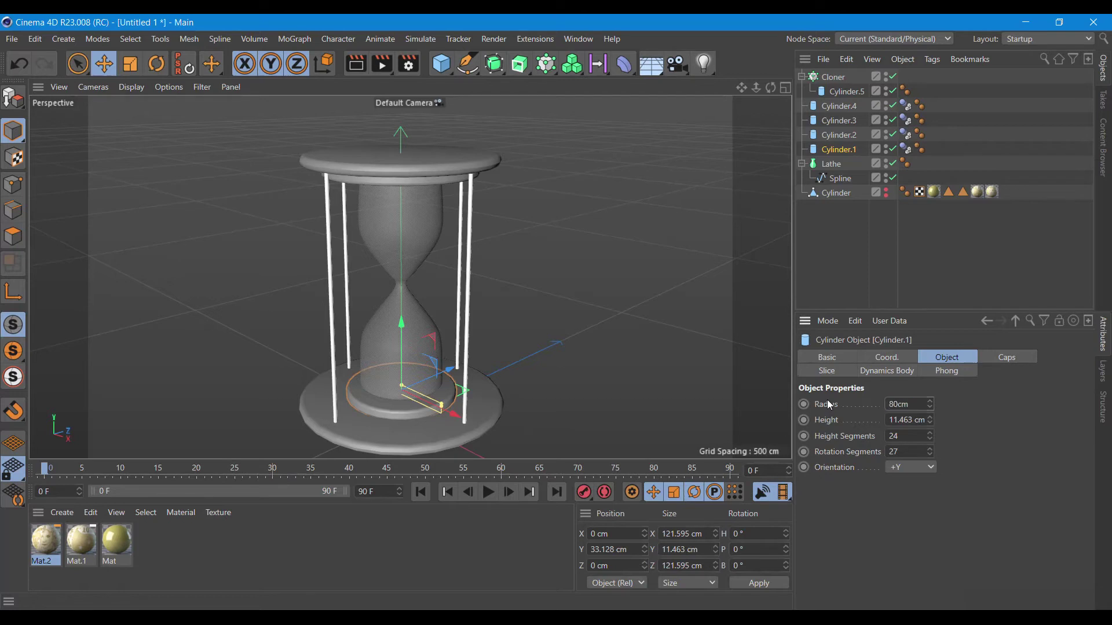
{"action": "left_click", "coordinate": [981, 500]}
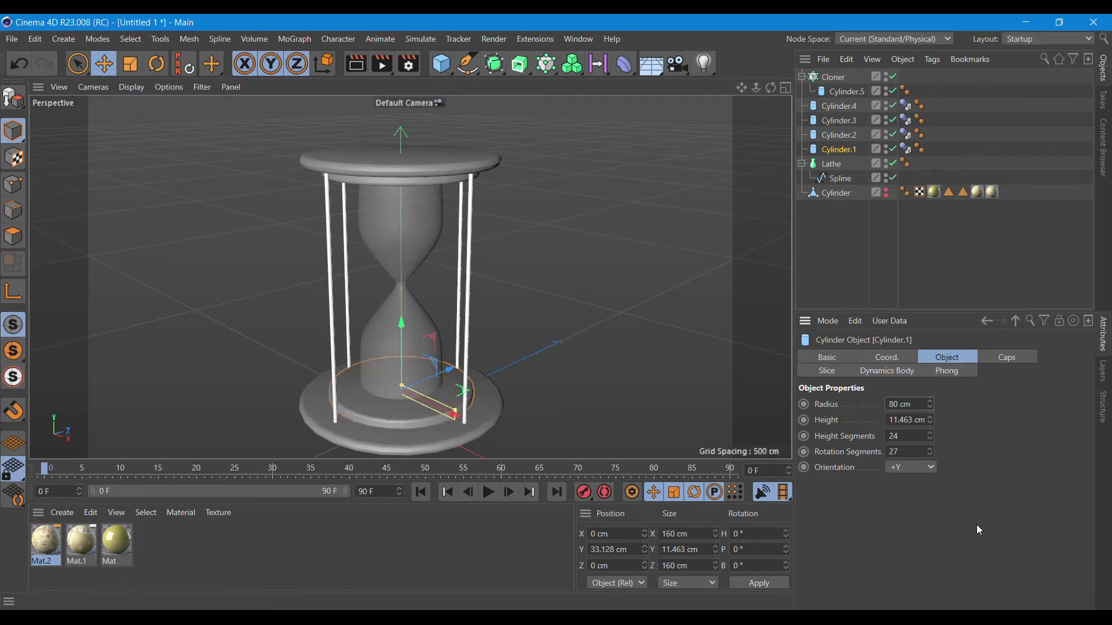
{"action": "mouse_move", "coordinate": [770, 88]}
{"action": "left_mouse_down"}
{"action": "mouse_move", "coordinate": [752, 102]}
{"action": "mouse_move", "coordinate": [774, 94]}
{"action": "left_mouse_up"}
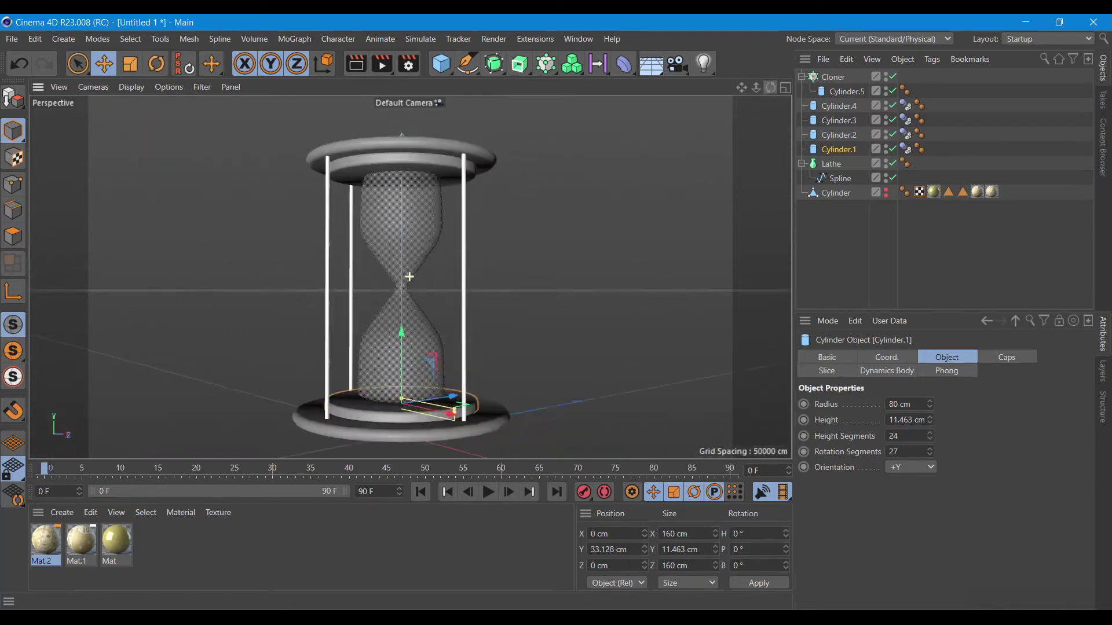
Try the Cloner radius at 93 cm and thicken the rod Cylinder.5 to a 5 cm radius.
{"action": "left_click", "coordinate": [833, 77]}
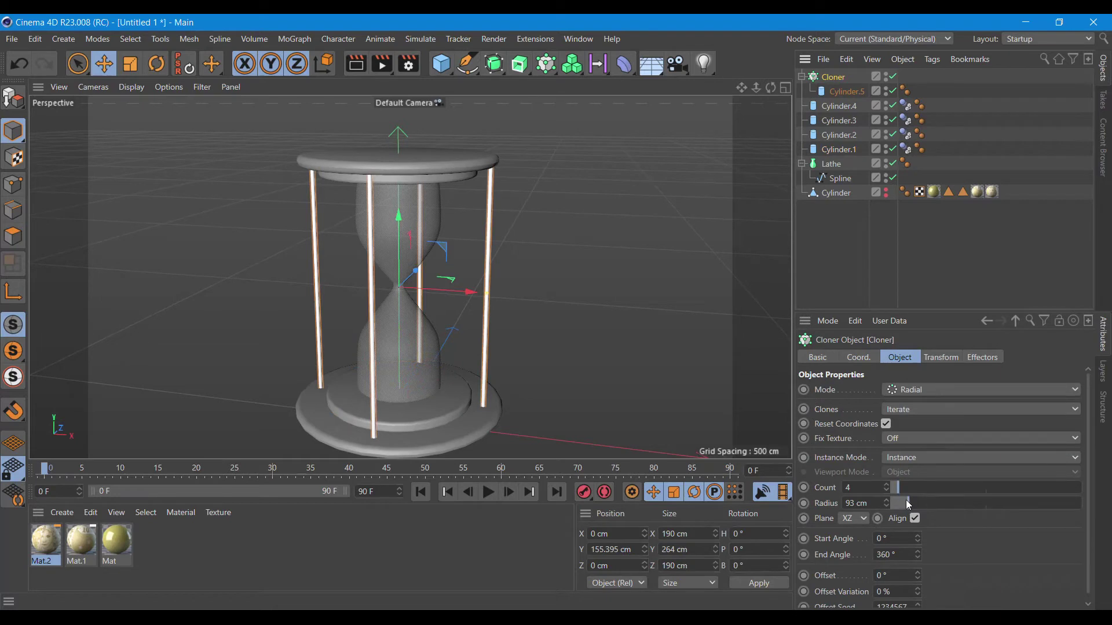
{"action": "left_click_drag", "start_coordinate": [908, 504], "coordinate": [906, 506]}
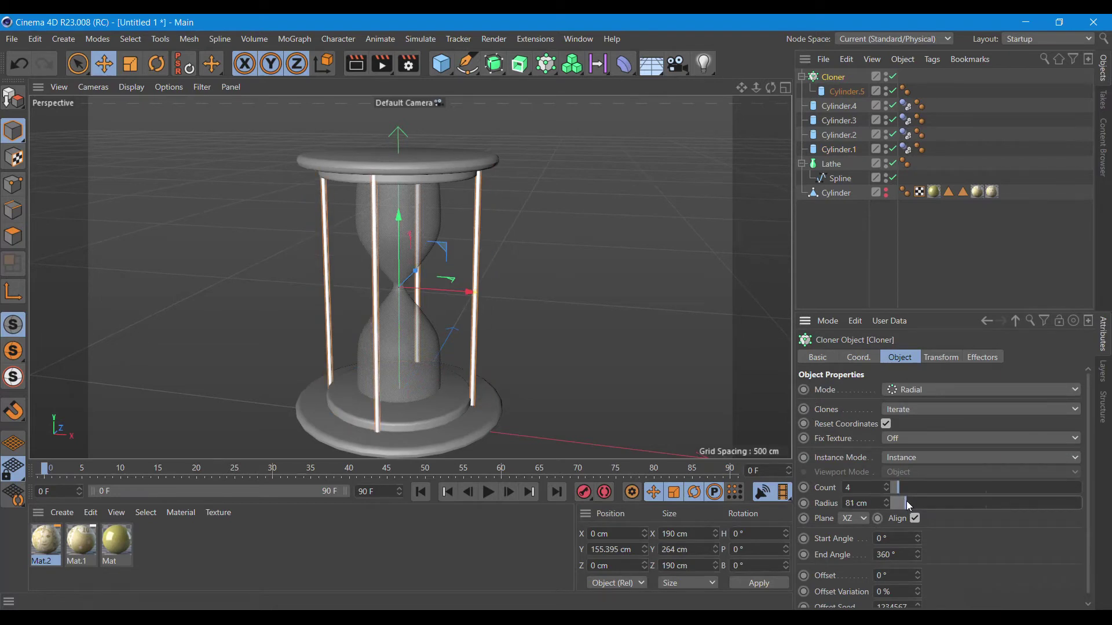
{"action": "left_click_drag", "start_coordinate": [905, 501], "coordinate": [908, 502]}
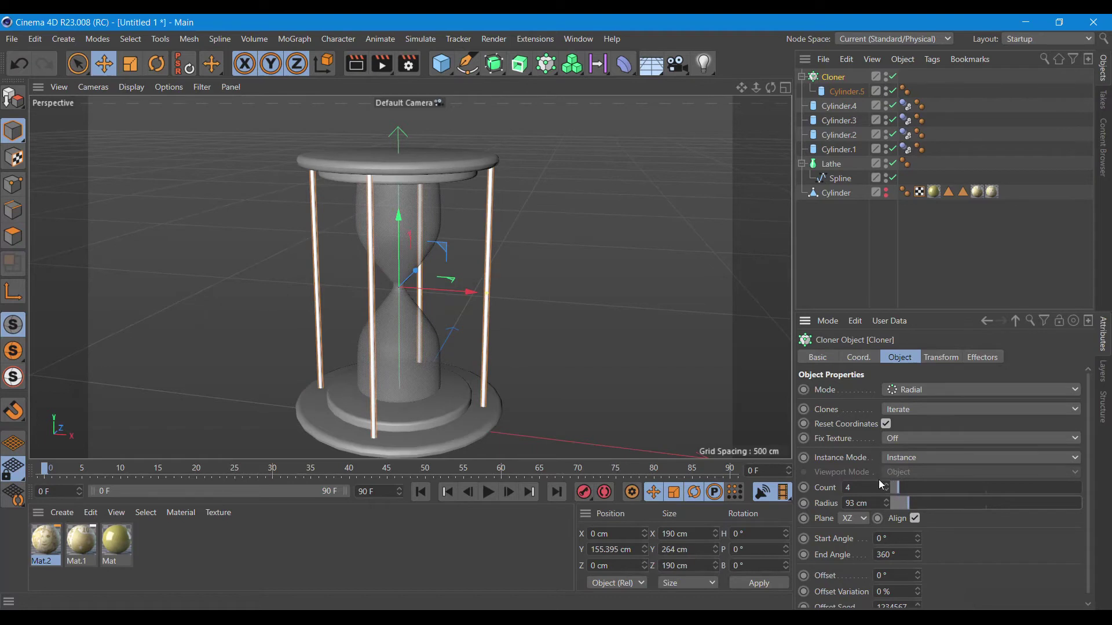
{"action": "left_click", "coordinate": [840, 92]}
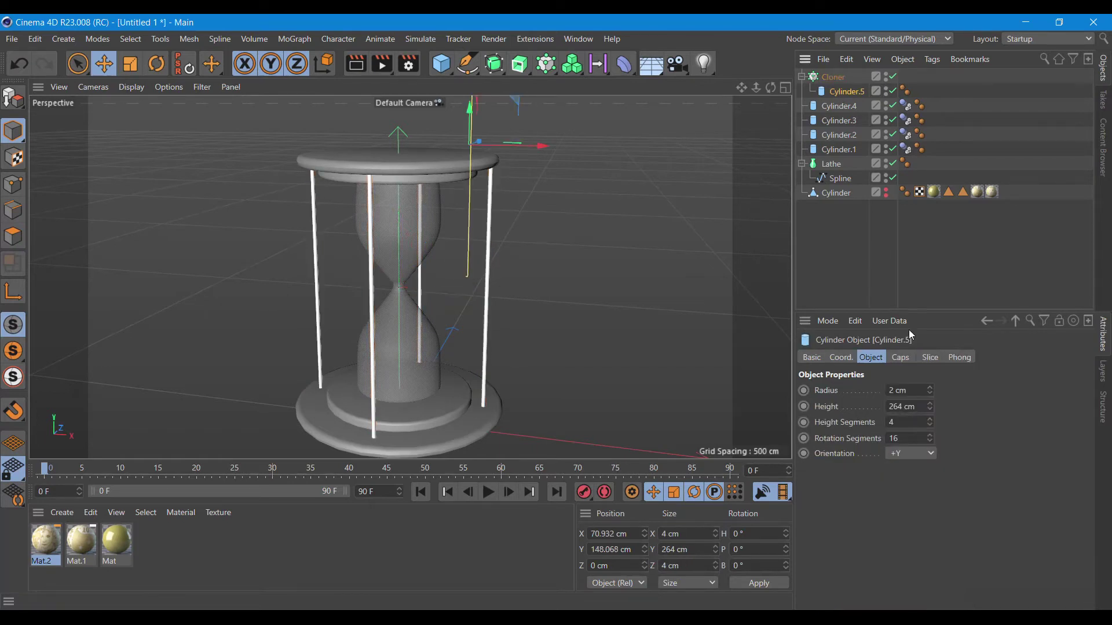
{"action": "left_click", "coordinate": [933, 392]}
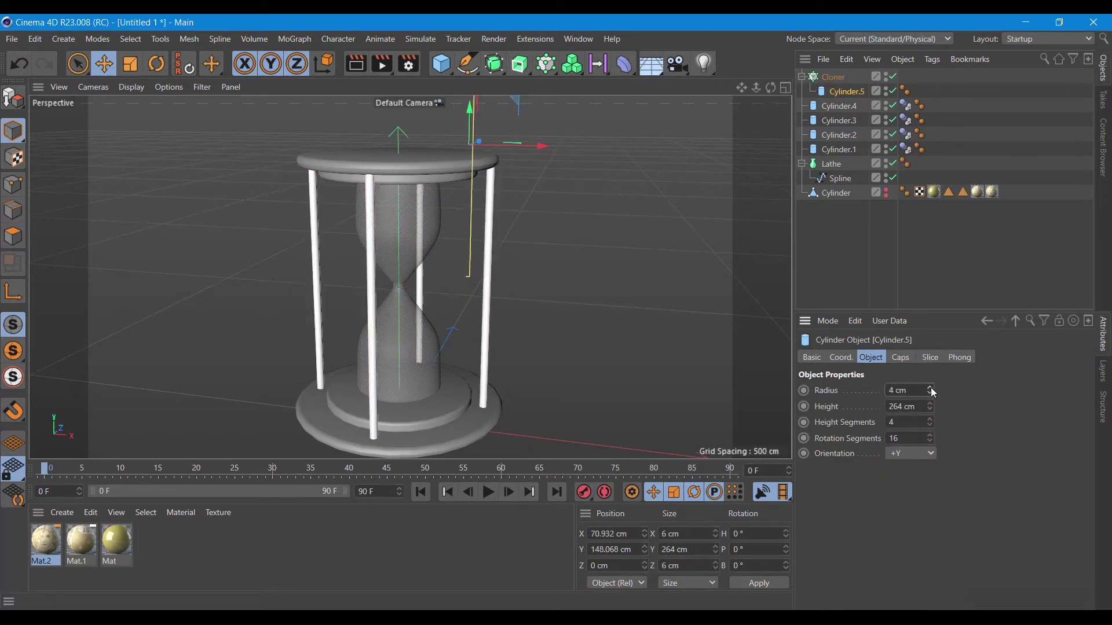
{"action": "left_click", "coordinate": [932, 391]}
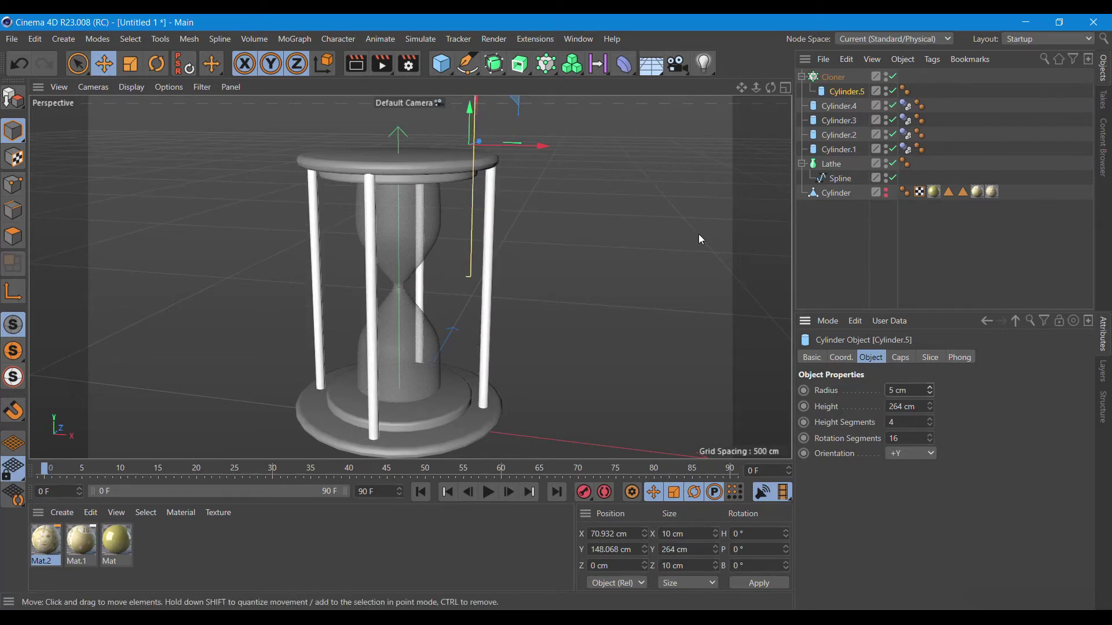
{"action": "left_click_drag", "start_coordinate": [771, 87], "coordinate": [729, 87]}
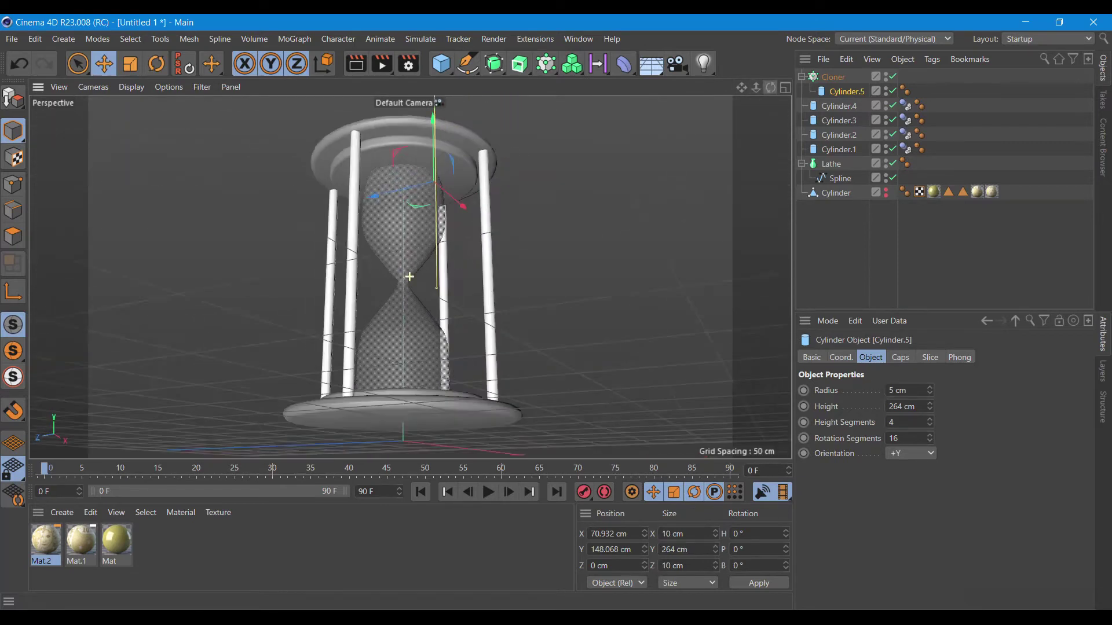
{"action": "left_click_drag", "start_coordinate": [410, 277], "coordinate": [405, 255], "text": "alt"}
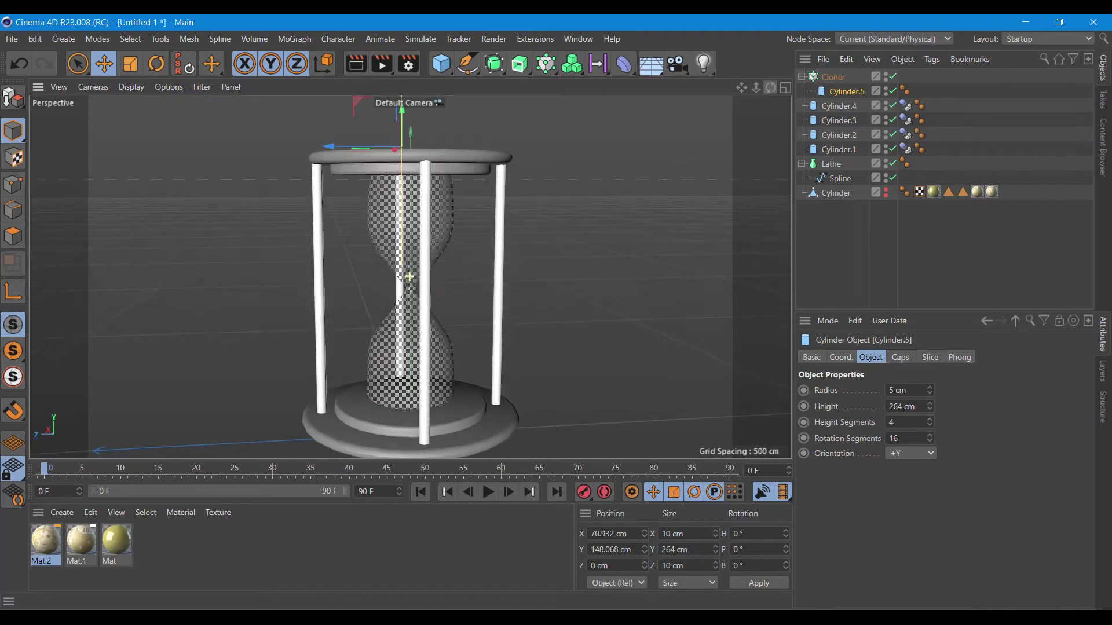
Step the Cloner radius down to 84 cm to pull the rods inward.
{"action": "left_click", "coordinate": [833, 81]}
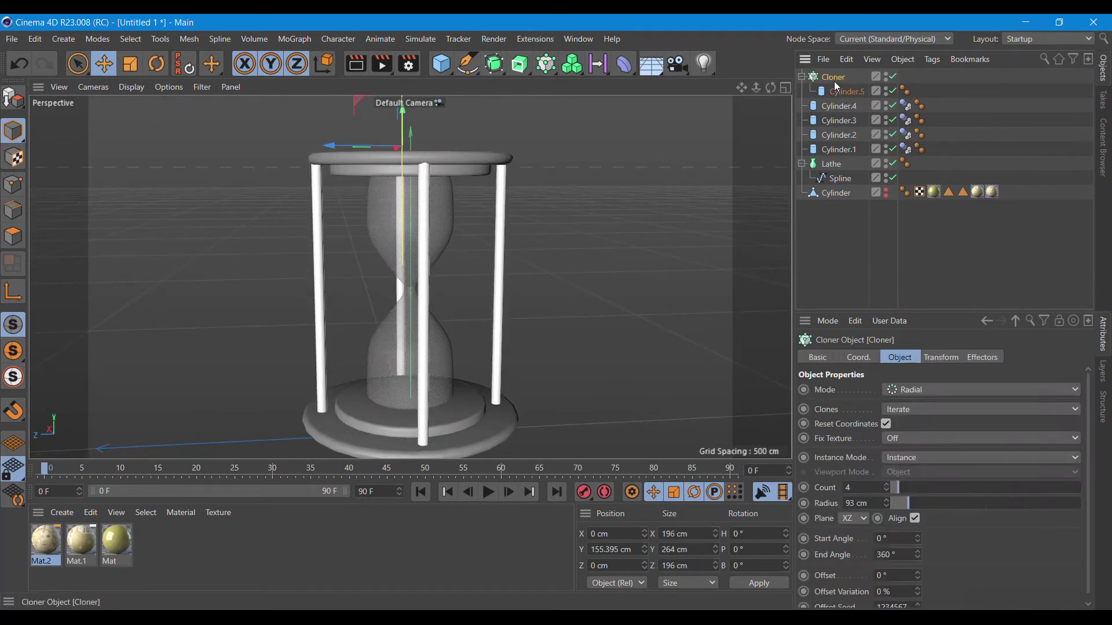
{"action": "left_click", "coordinate": [884, 502]}
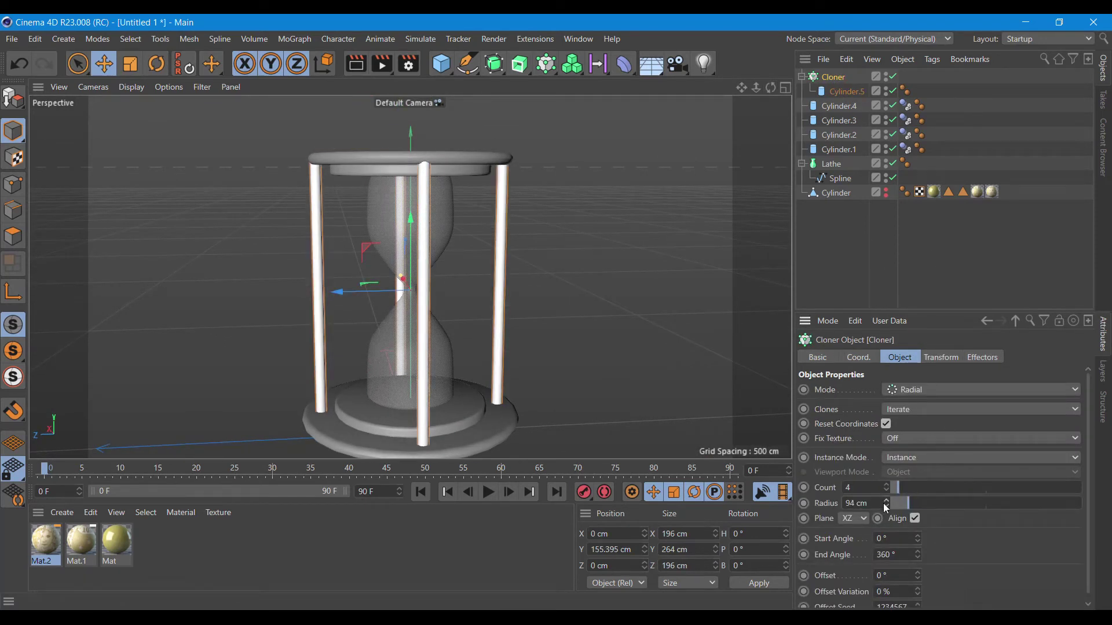
{"action": "left_click", "coordinate": [886, 505]}
{"action": "left_click", "coordinate": [886, 505]}
{"action": "left_click", "coordinate": [886, 505]}
{"action": "left_click", "coordinate": [886, 505]}
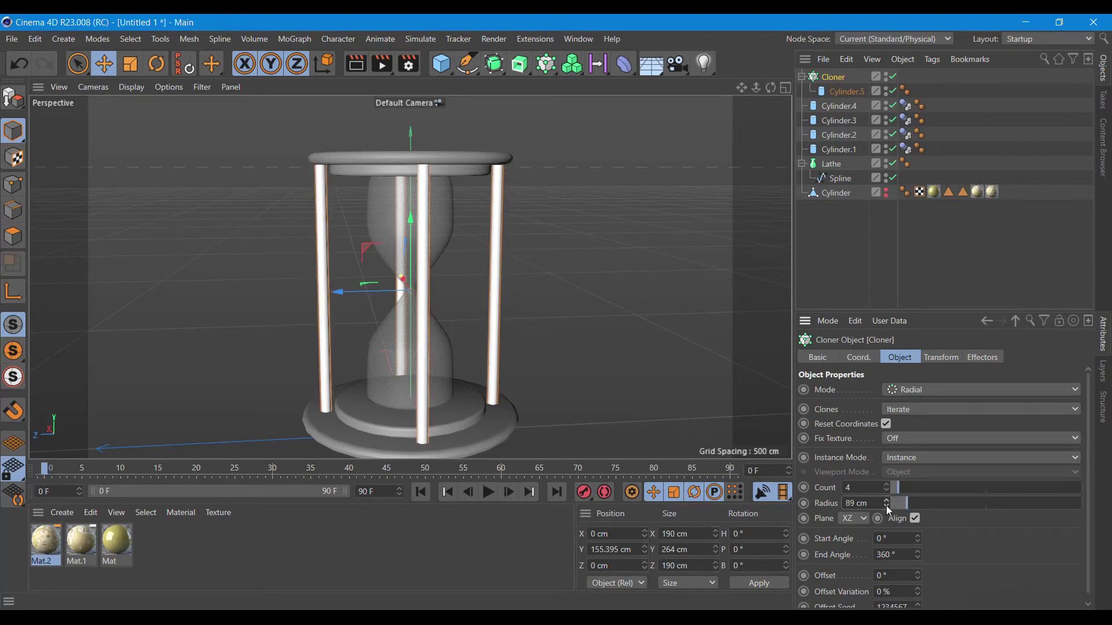
{"action": "left_click", "coordinate": [886, 505]}
{"action": "left_click", "coordinate": [886, 506]}
{"action": "left_click", "coordinate": [886, 505]}
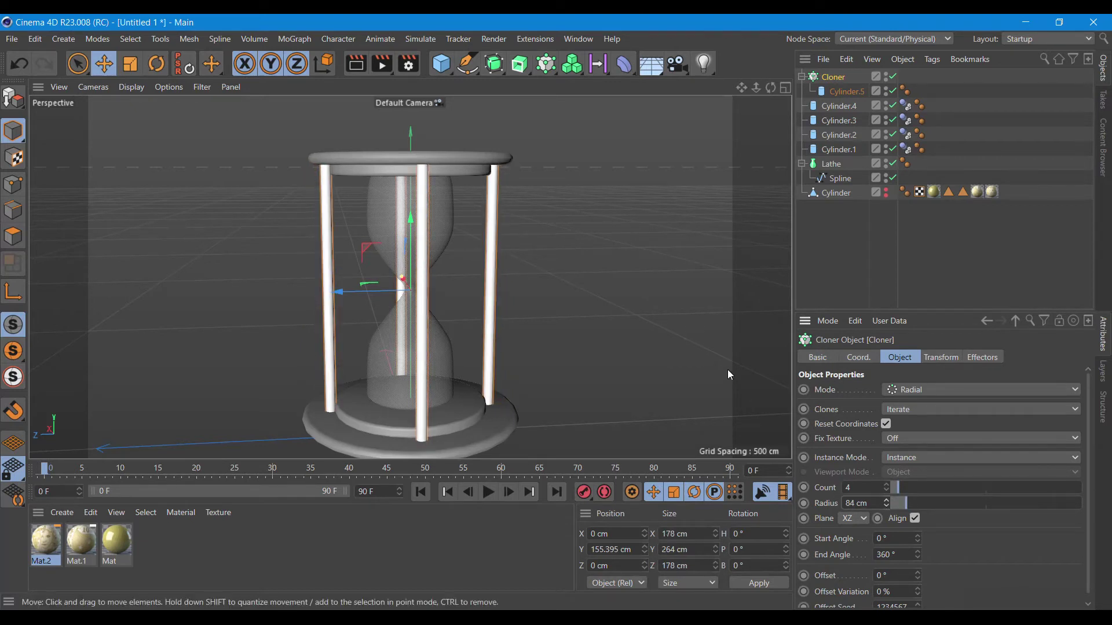
{"action": "mouse_move", "coordinate": [771, 87]}
{"action": "left_mouse_down"}
{"action": "mouse_move", "coordinate": [747, 93]}
{"action": "mouse_move", "coordinate": [771, 85]}
{"action": "left_mouse_up"}
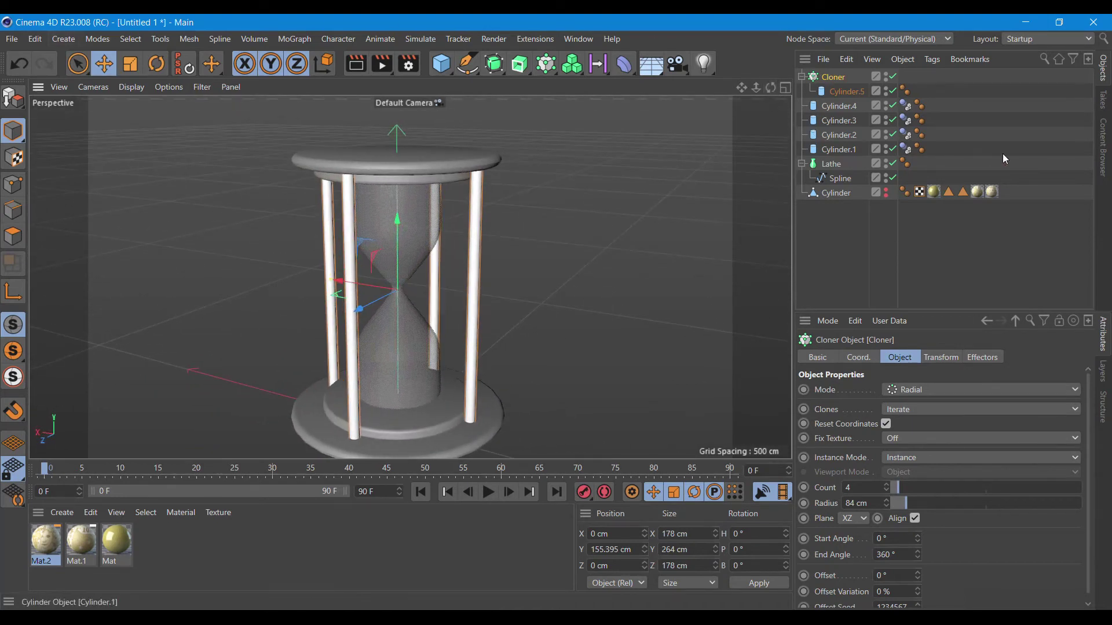
Drag Oak Polished - Black and Walnut - Plank from the Content Browser's Wood folder into the Material Manager.
{"action": "left_click", "coordinate": [1103, 147]}
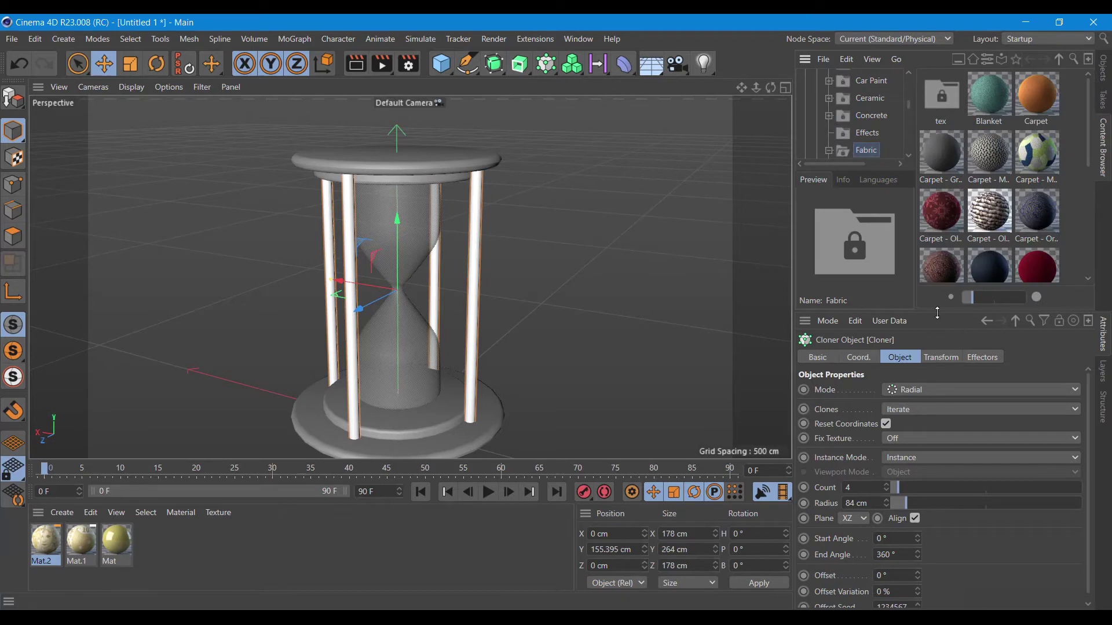
{"action": "left_click_drag", "start_coordinate": [911, 154], "coordinate": [911, 155]}
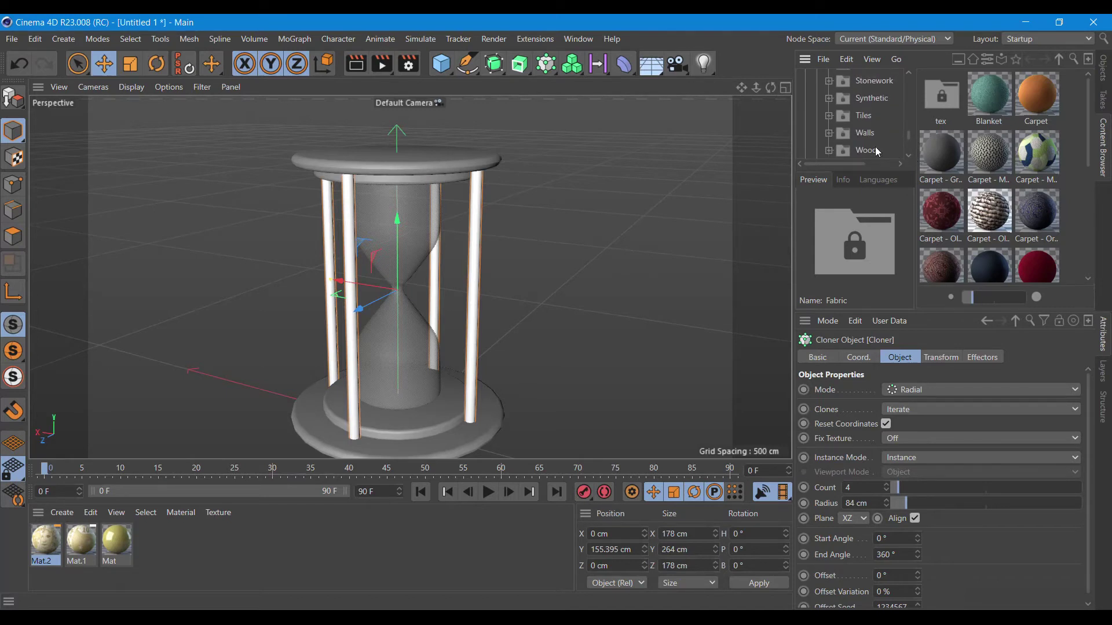
{"action": "left_click", "coordinate": [871, 150]}
{"action": "left_click_drag", "start_coordinate": [989, 263], "coordinate": [475, 541]}
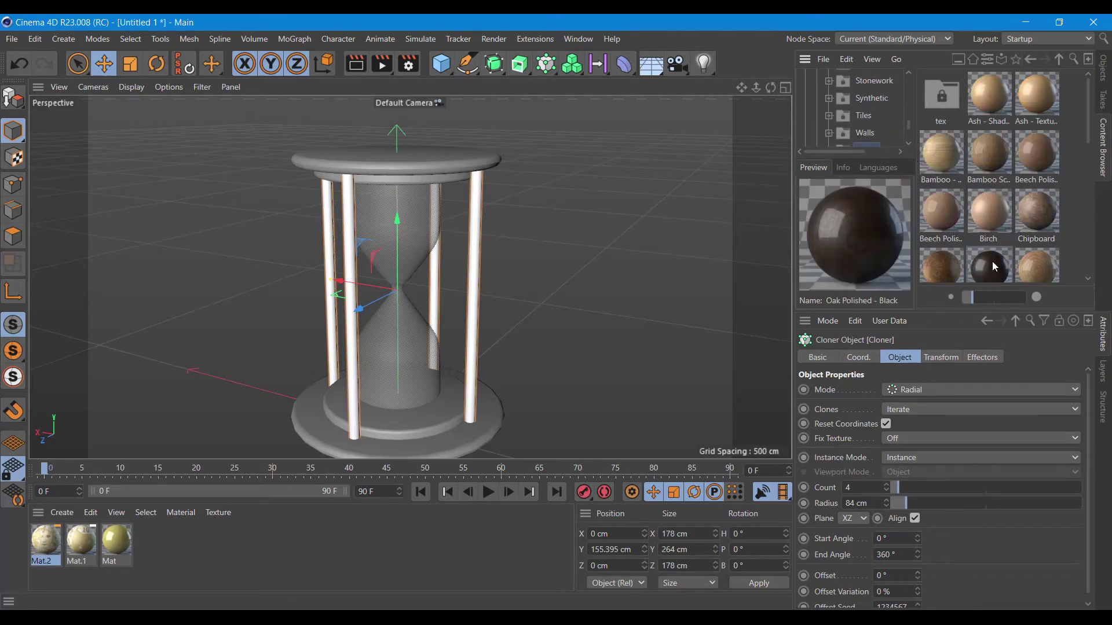
{"action": "left_click", "coordinate": [787, 88]}
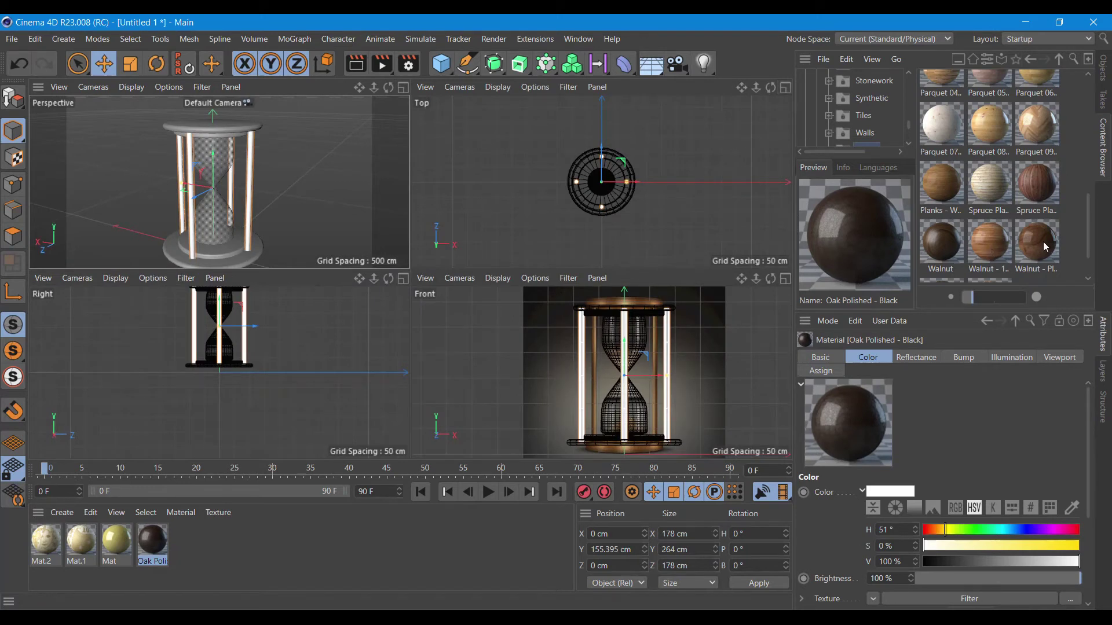
{"action": "left_click", "coordinate": [1036, 260]}
{"action": "left_click_drag", "start_coordinate": [1038, 248], "coordinate": [410, 528]}
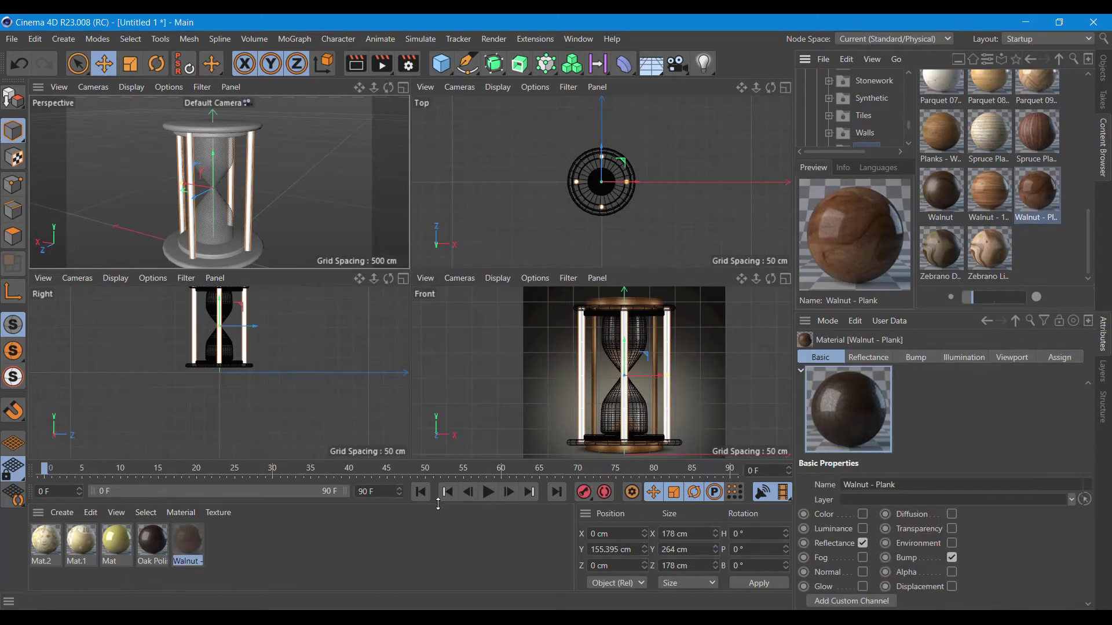
{"action": "left_click", "coordinate": [1105, 73]}
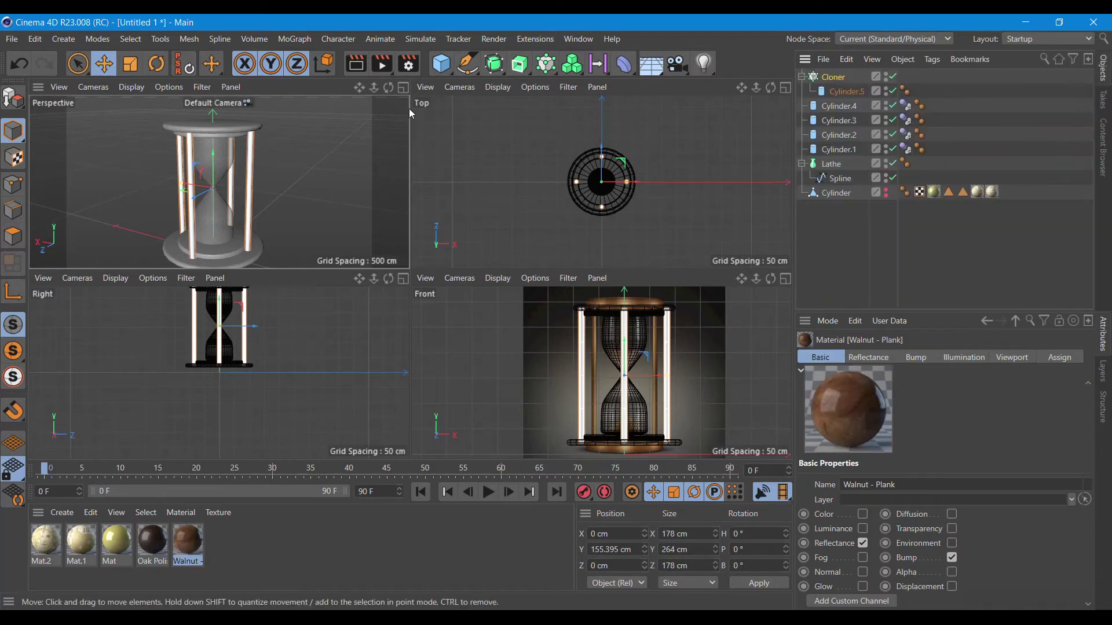
Delete the Dynamics Body tags from Cylinder.4 and Cylinder.3.
{"action": "left_click", "coordinate": [405, 87]}
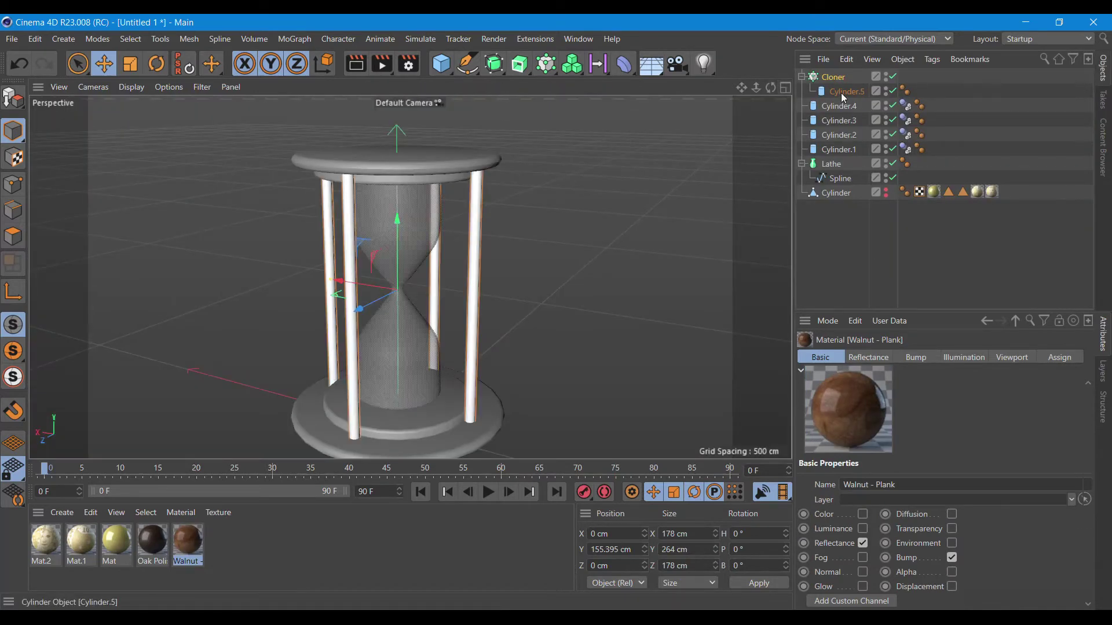
{"action": "left_click", "coordinate": [839, 107]}
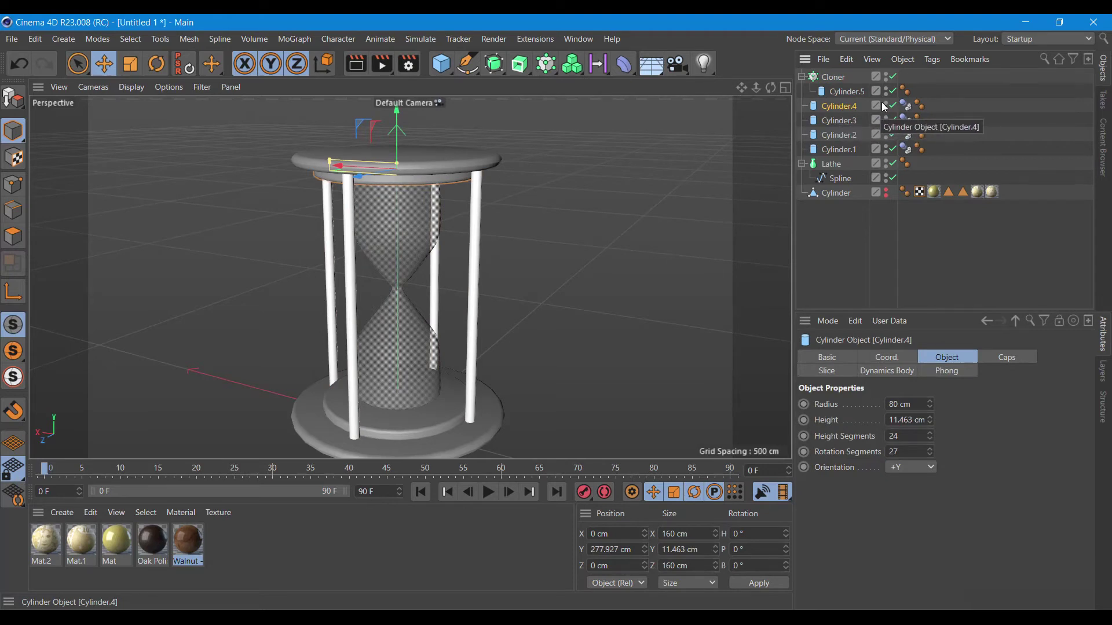
{"action": "left_click", "coordinate": [905, 106]}
{"action": "key", "text": "Delete"}
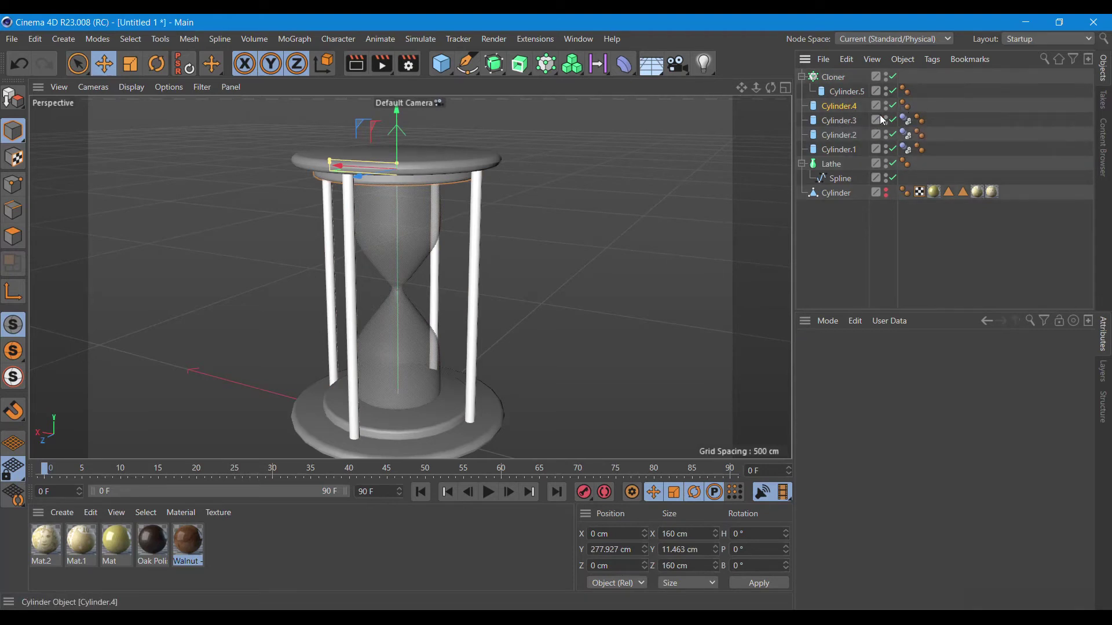
{"action": "left_click", "coordinate": [838, 122]}
{"action": "left_click", "coordinate": [904, 120]}
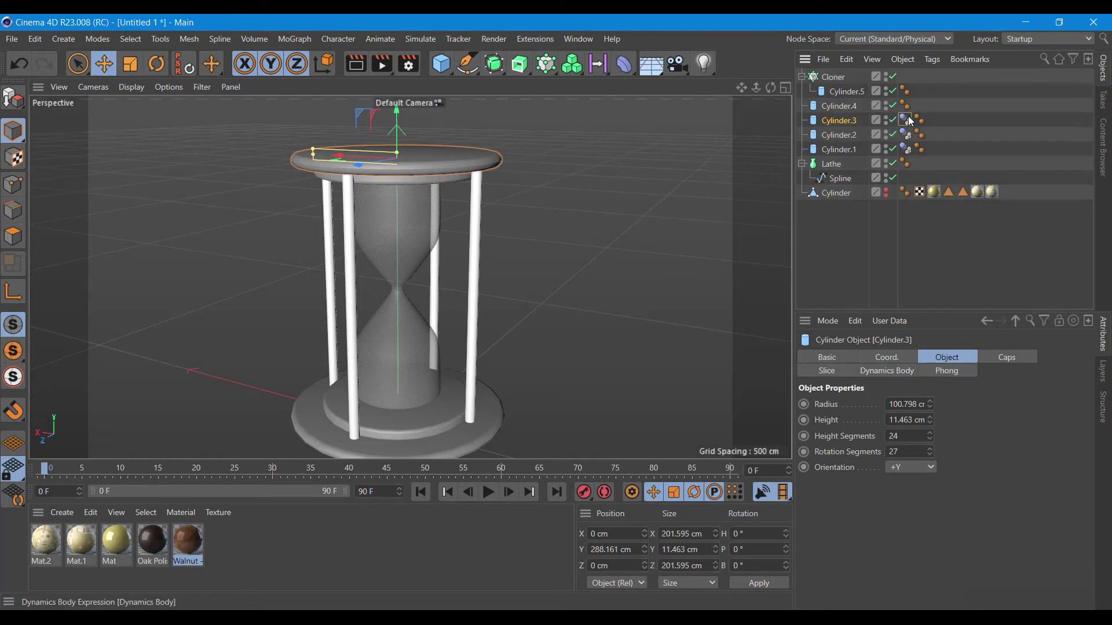
{"action": "key", "text": "Delete"}
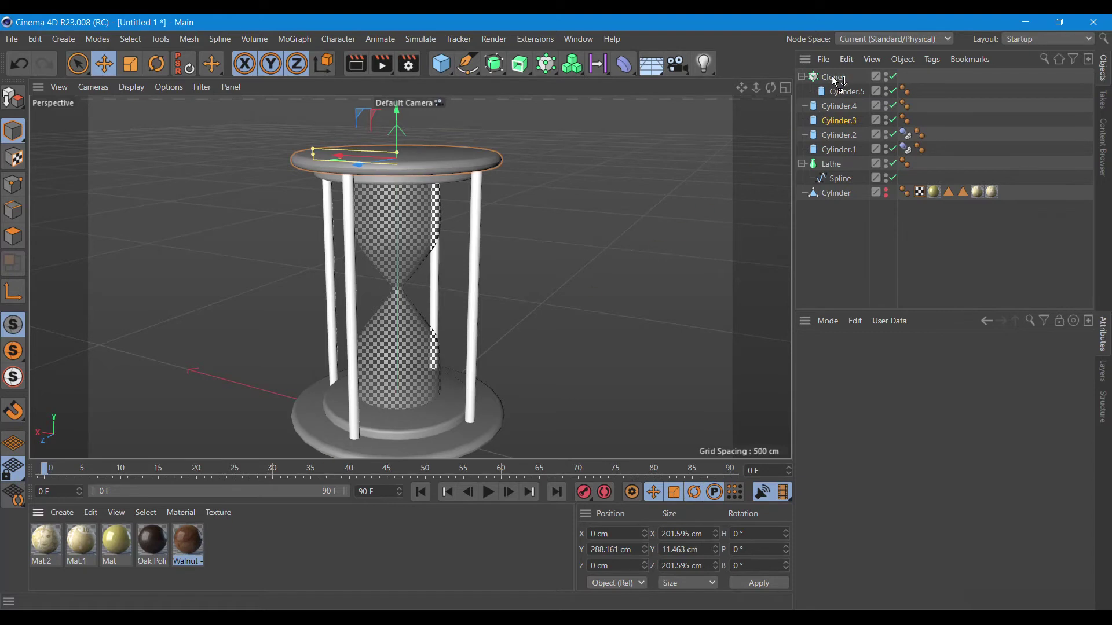
Apply Walnut - Plank to the Cloner pillars and Oak Polished - Black to Cylinder.1–4, then render.
{"action": "left_click_drag", "start_coordinate": [196, 541], "coordinate": [834, 77]}
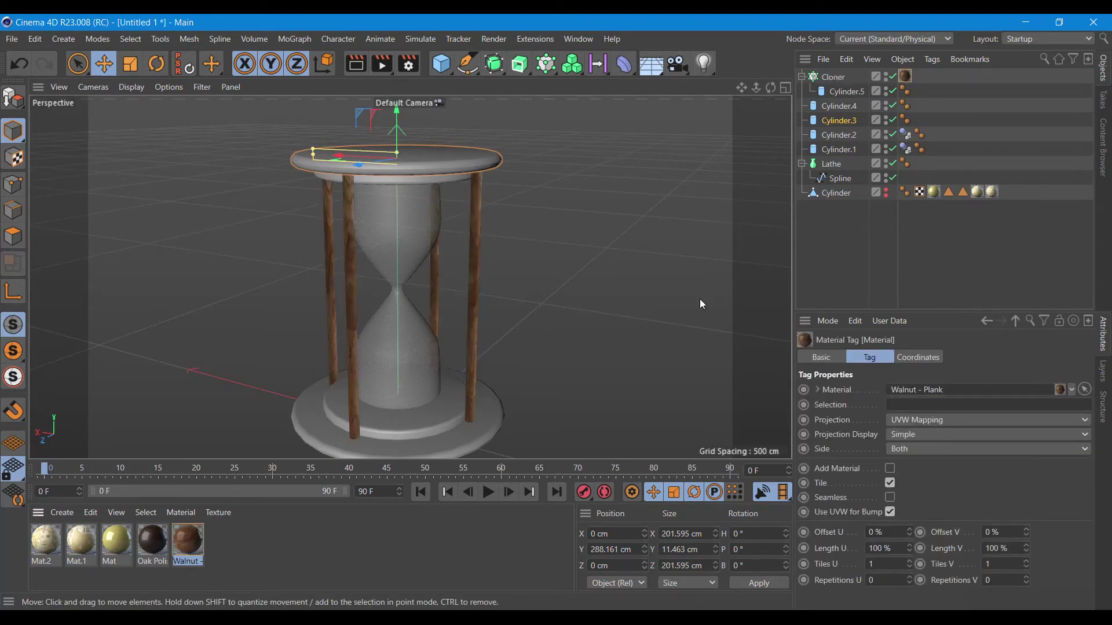
{"action": "left_click", "coordinate": [843, 106]}
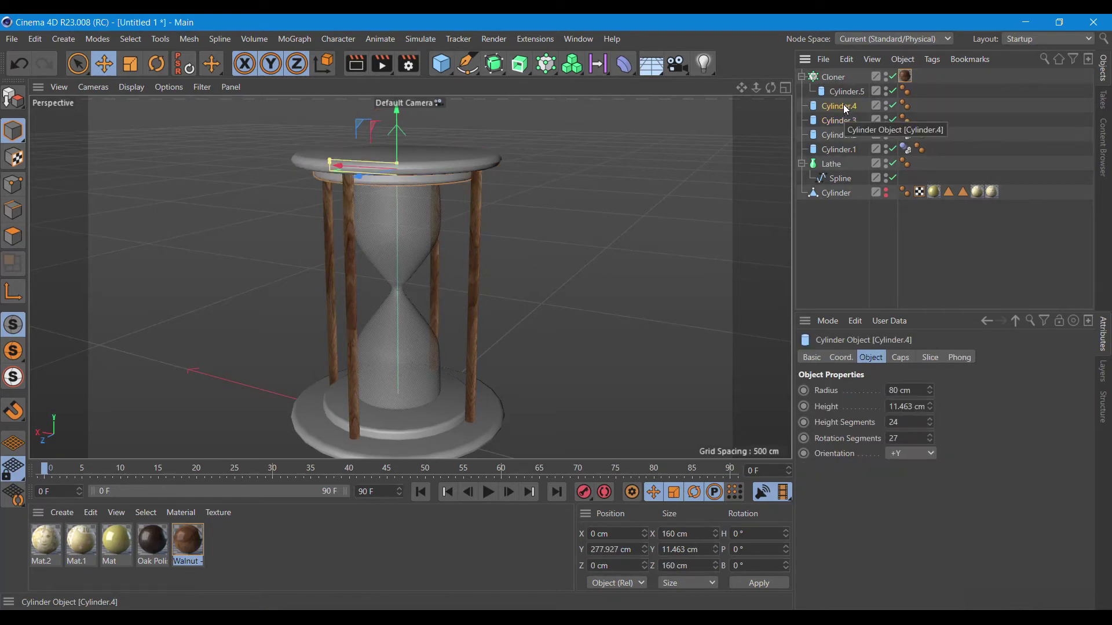
{"action": "left_click", "coordinate": [838, 149], "text": "shift"}
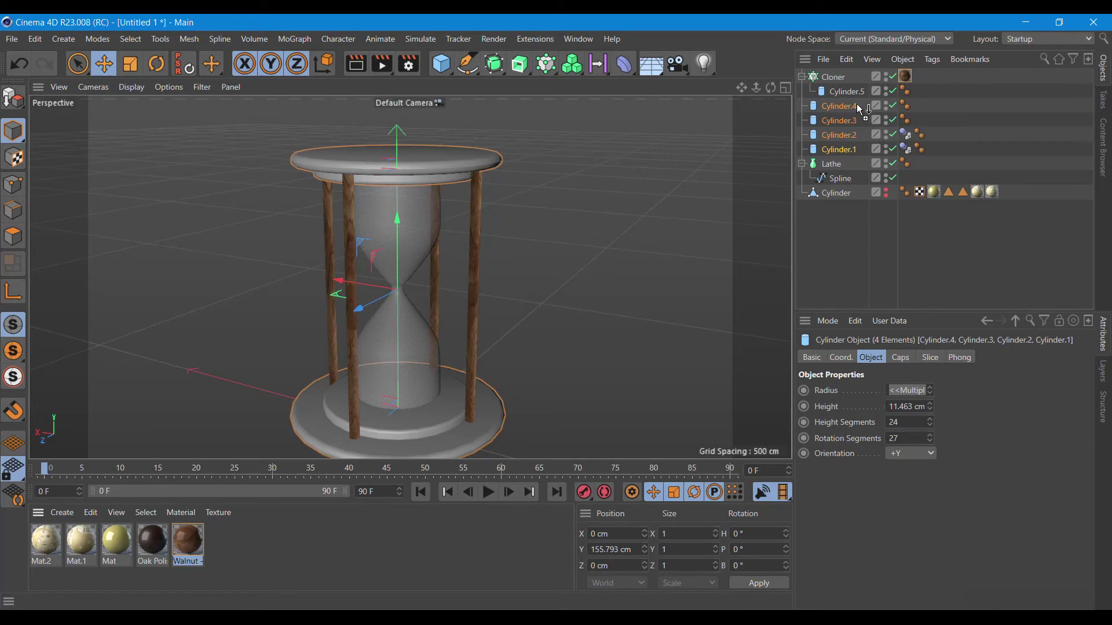
{"action": "mouse_move", "coordinate": [152, 540]}
{"action": "left_mouse_down"}
{"action": "mouse_move", "coordinate": [920, 105]}
{"action": "mouse_move", "coordinate": [935, 134]}
{"action": "mouse_move", "coordinate": [848, 152]}
{"action": "left_mouse_up"}
{"action": "left_click", "coordinate": [355, 64]}
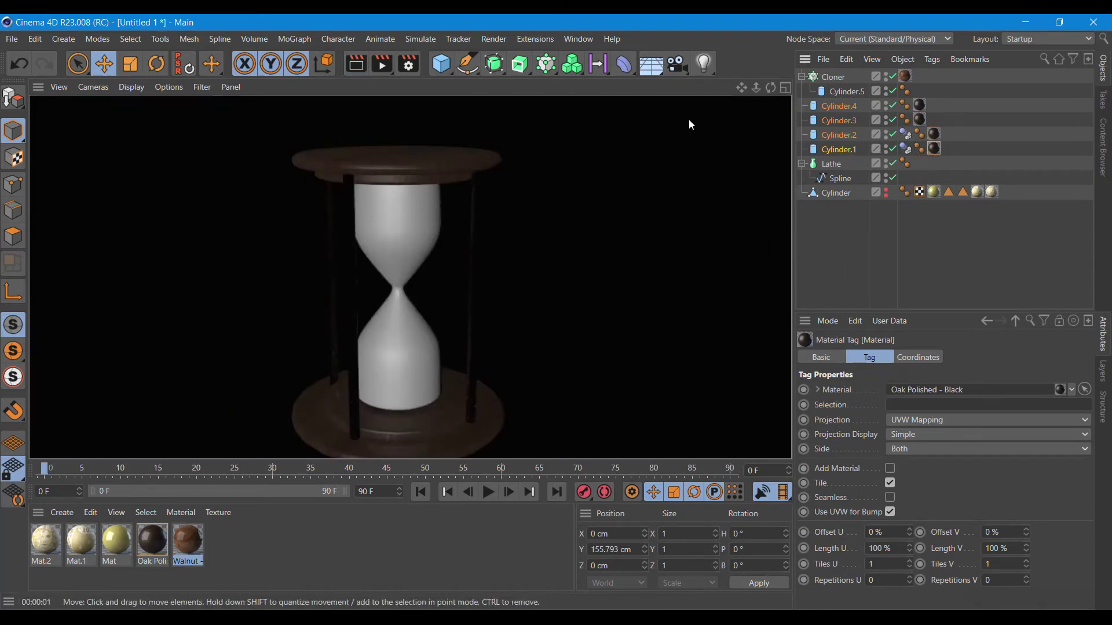
{"action": "left_click_drag", "start_coordinate": [770, 87], "coordinate": [781, 88]}
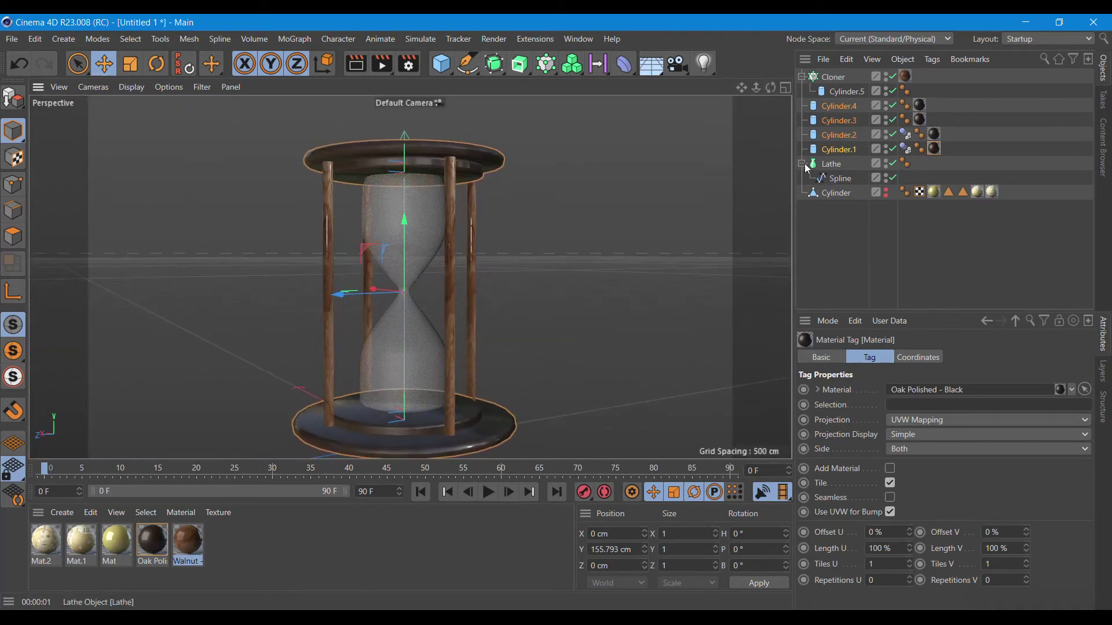
Make Cylinder visible, raise it to Y 72.417 cm, and duplicate it as Cylinder.5.
{"action": "left_click", "coordinate": [833, 193]}
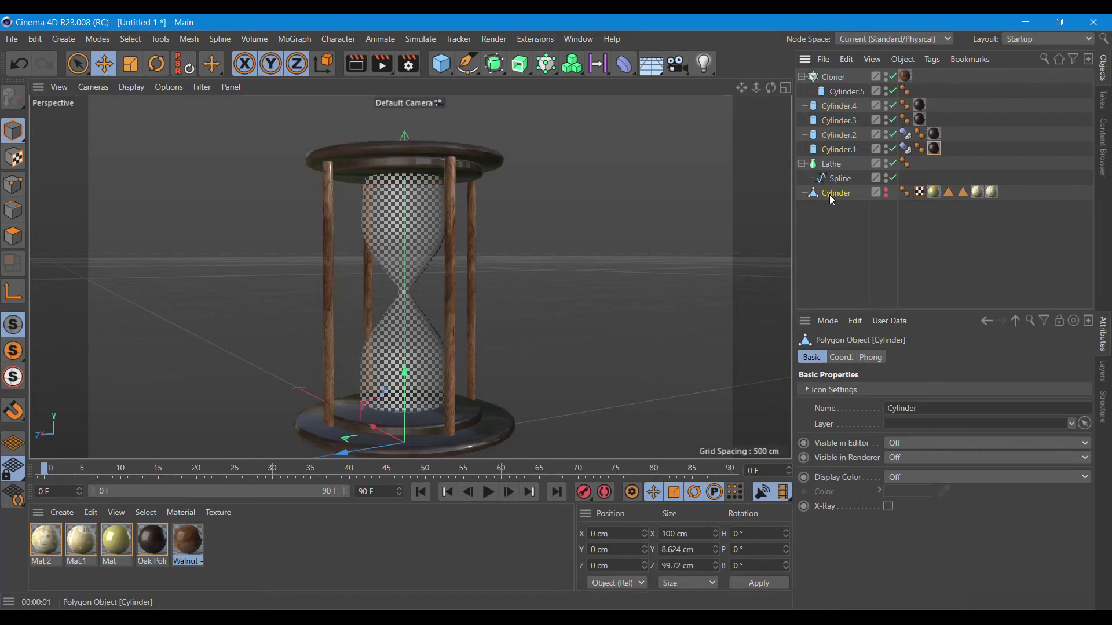
{"action": "left_click", "coordinate": [886, 195]}
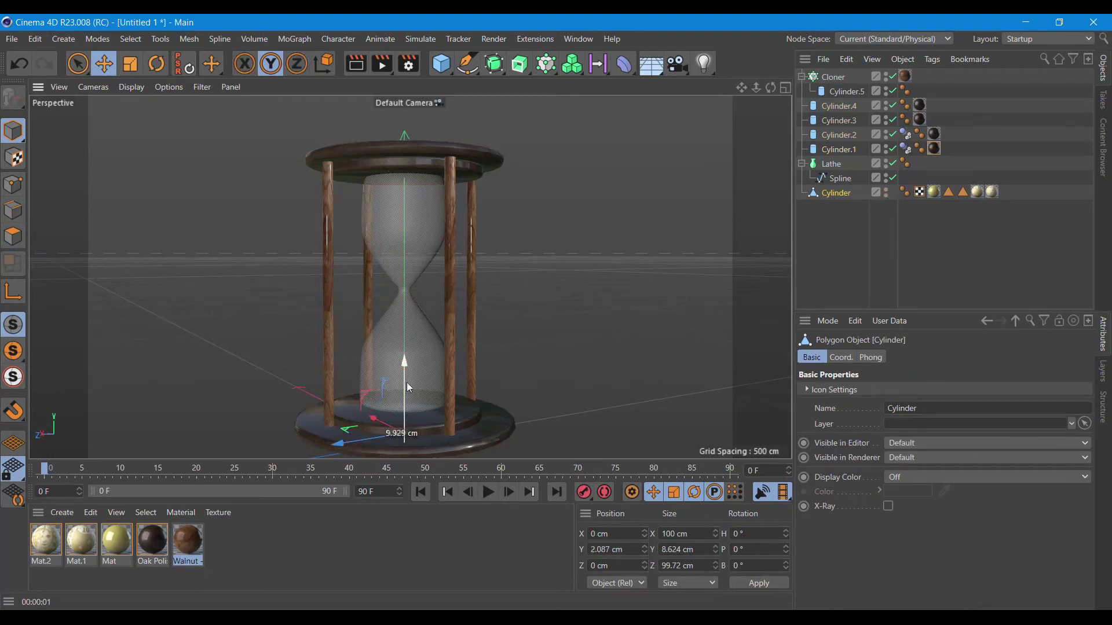
{"action": "left_click_drag", "start_coordinate": [399, 416], "coordinate": [401, 352]}
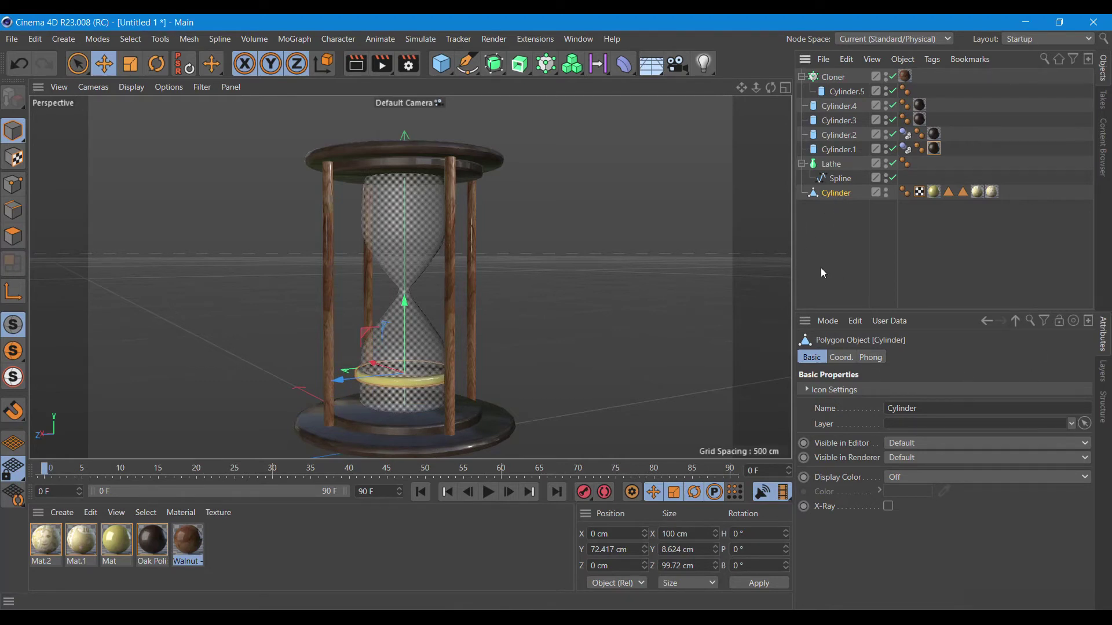
{"action": "left_click_drag", "start_coordinate": [833, 194], "coordinate": [866, 205], "text": "ctrl"}
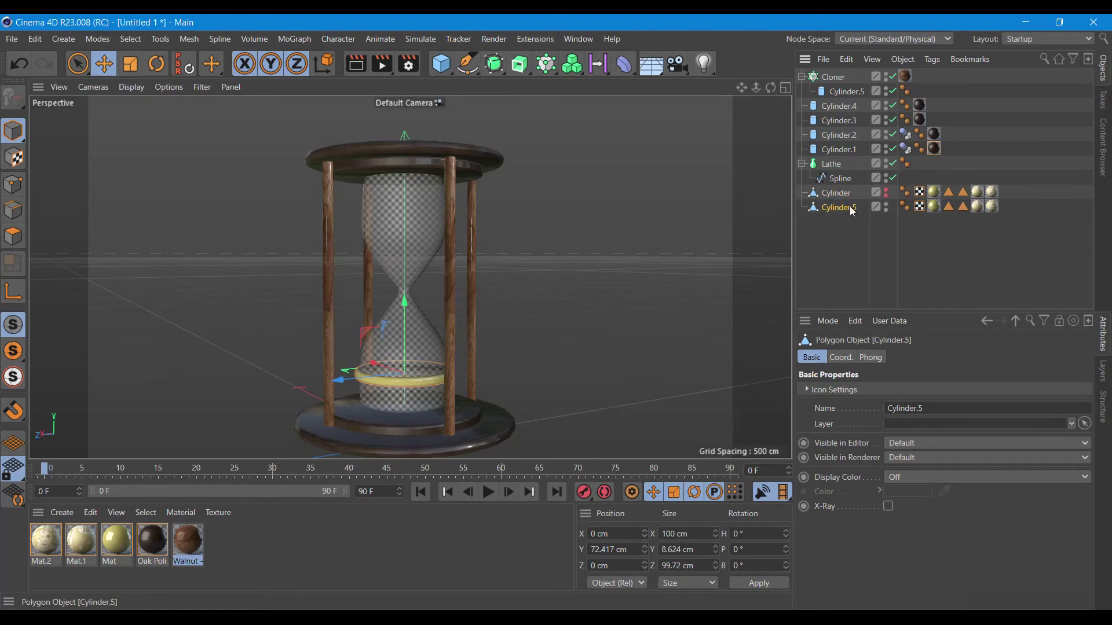
Scale Cylinder.5 to about half size, flatten it, and render a preview.
{"action": "left_click", "coordinate": [130, 63]}
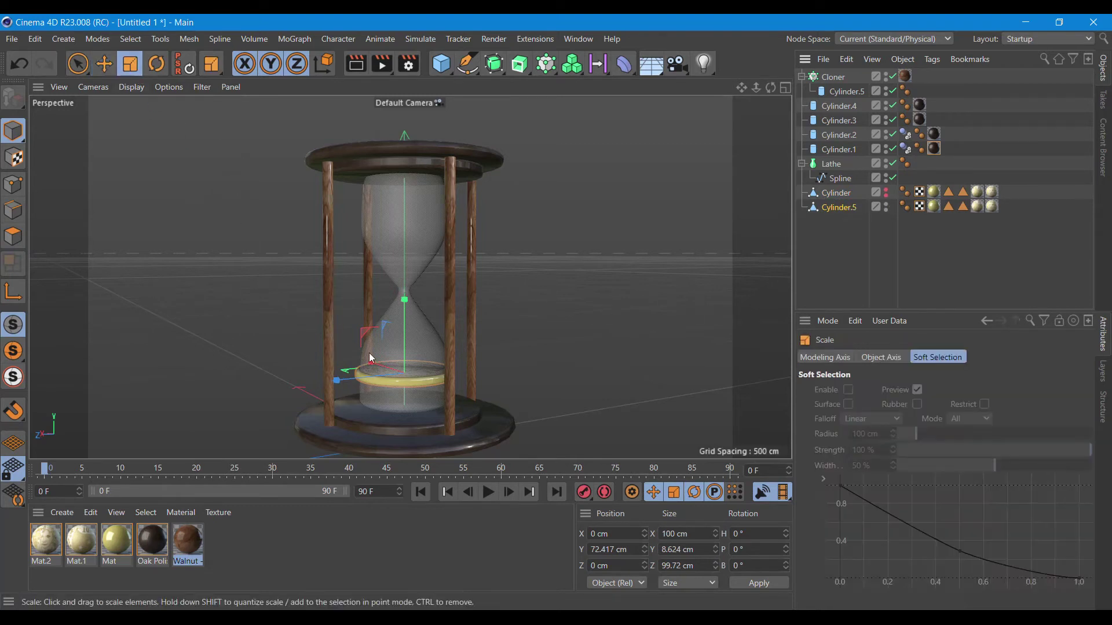
{"action": "mouse_move", "coordinate": [771, 87]}
{"action": "left_mouse_down"}
{"action": "mouse_move", "coordinate": [386, 403]}
{"action": "mouse_move", "coordinate": [371, 385]}
{"action": "left_mouse_up"}
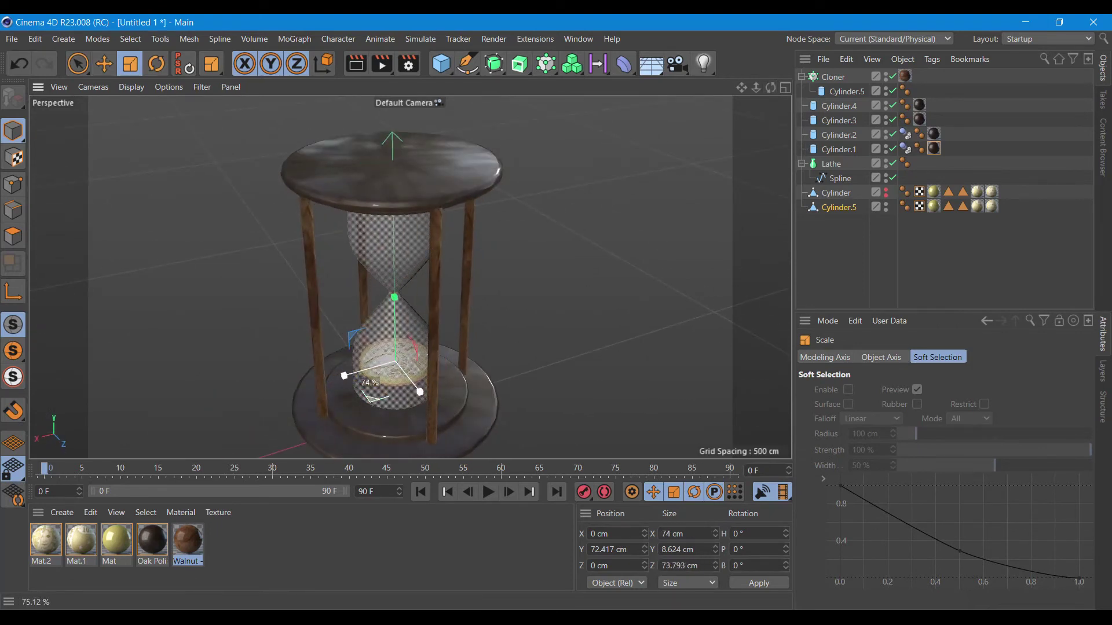
{"action": "left_click_drag", "start_coordinate": [370, 384], "coordinate": [395, 341]}
{"action": "left_click_drag", "start_coordinate": [397, 296], "coordinate": [406, 337]}
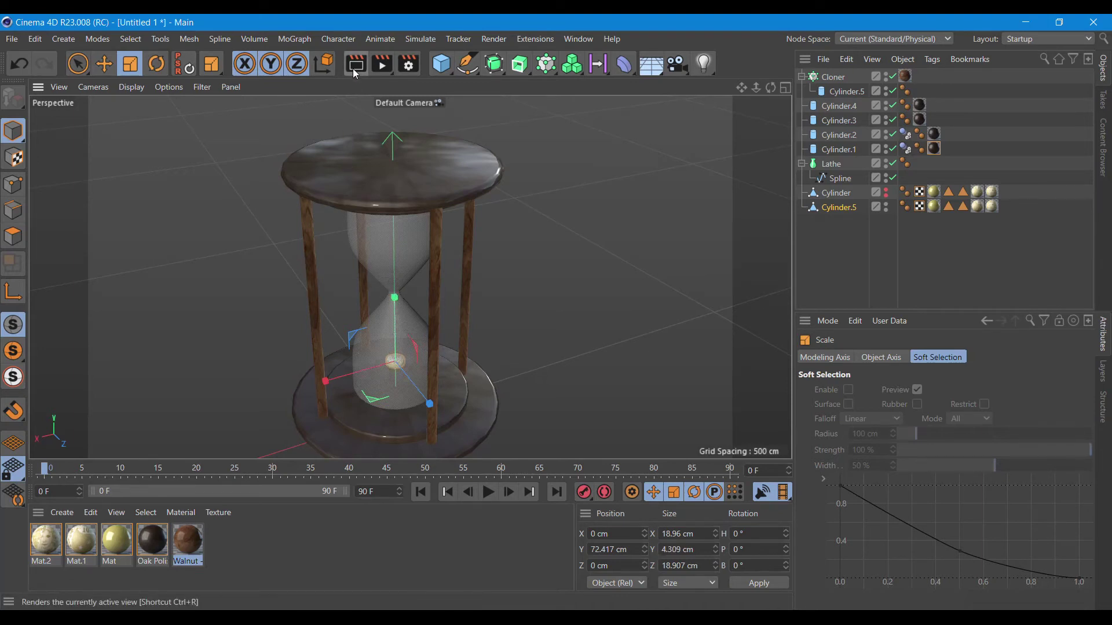
{"action": "left_click", "coordinate": [356, 66]}
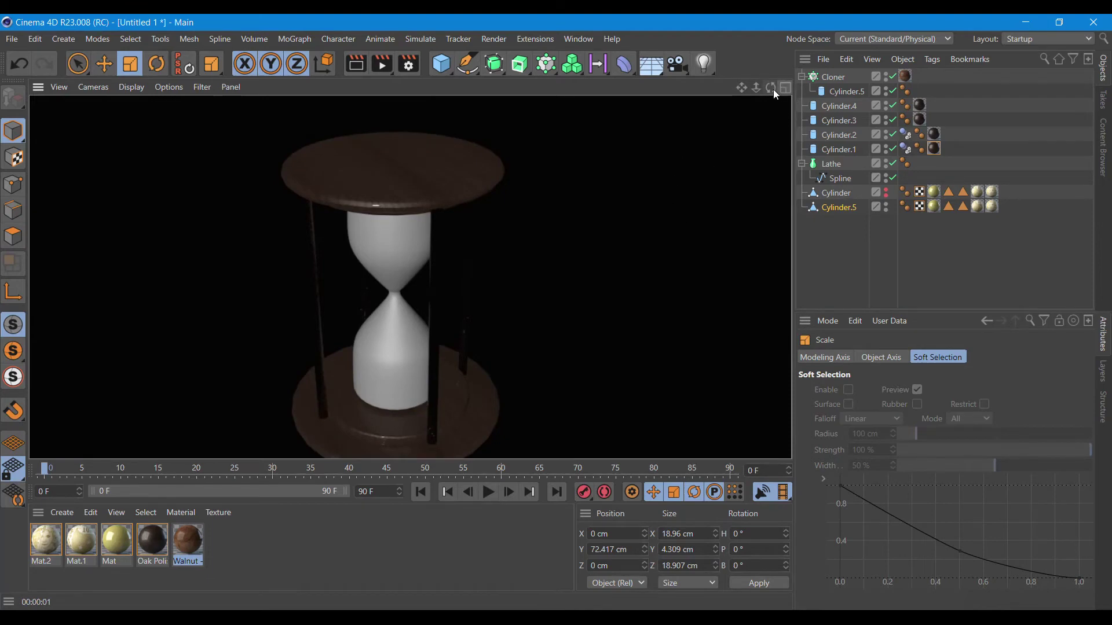
Shrink the small disc to 6.738 × 1.105 × 6.72 cm and render the glass interior.
{"action": "left_click_drag", "start_coordinate": [771, 87], "coordinate": [765, 87]}
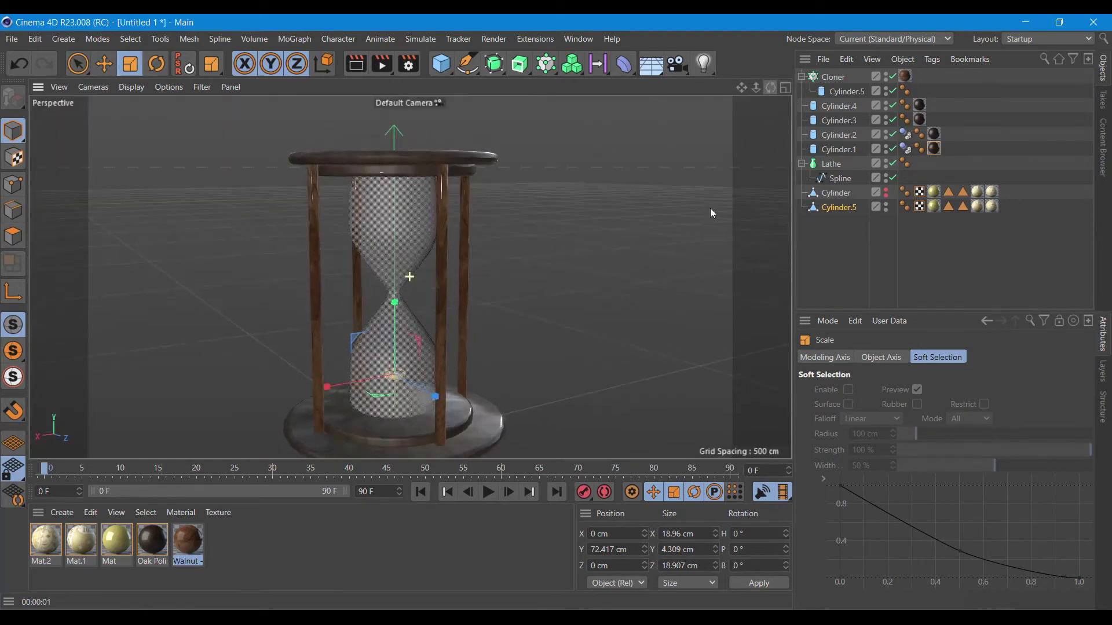
{"action": "scroll", "coordinate": [380, 373], "scroll_direction": "up", "scroll_amount": 3}
{"action": "scroll", "coordinate": [380, 373], "scroll_direction": "up", "scroll_amount": 3}
{"action": "scroll", "coordinate": [380, 373], "scroll_direction": "up", "scroll_amount": 2}
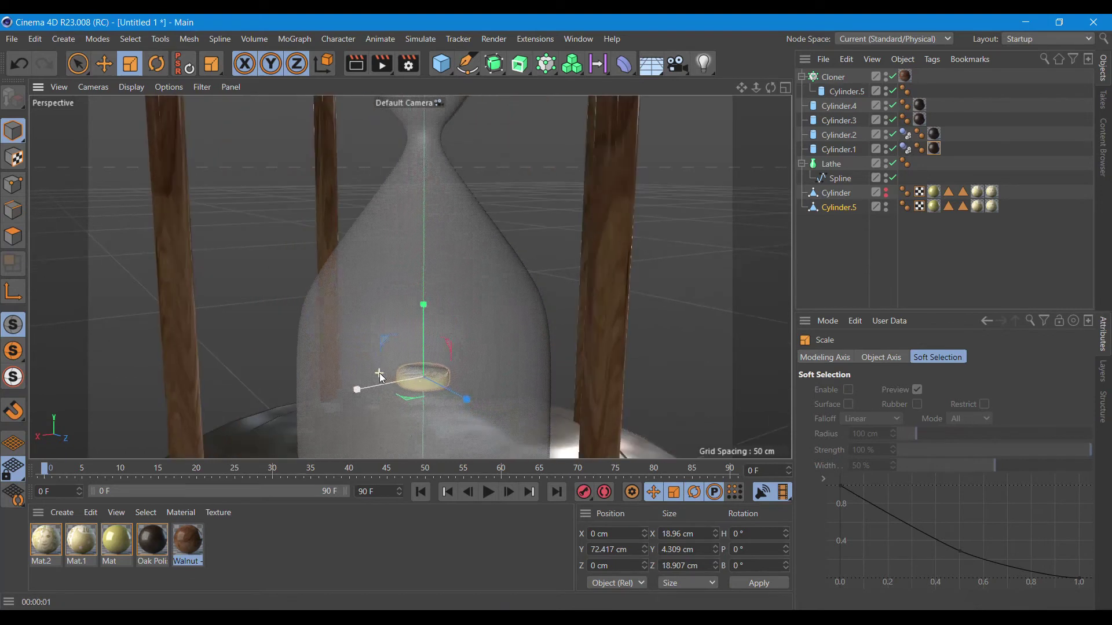
{"action": "scroll", "coordinate": [379, 373], "scroll_direction": "up", "scroll_amount": 2}
{"action": "scroll", "coordinate": [380, 373], "scroll_direction": "up", "scroll_amount": 2}
{"action": "left_click_drag", "start_coordinate": [436, 403], "coordinate": [412, 388]}
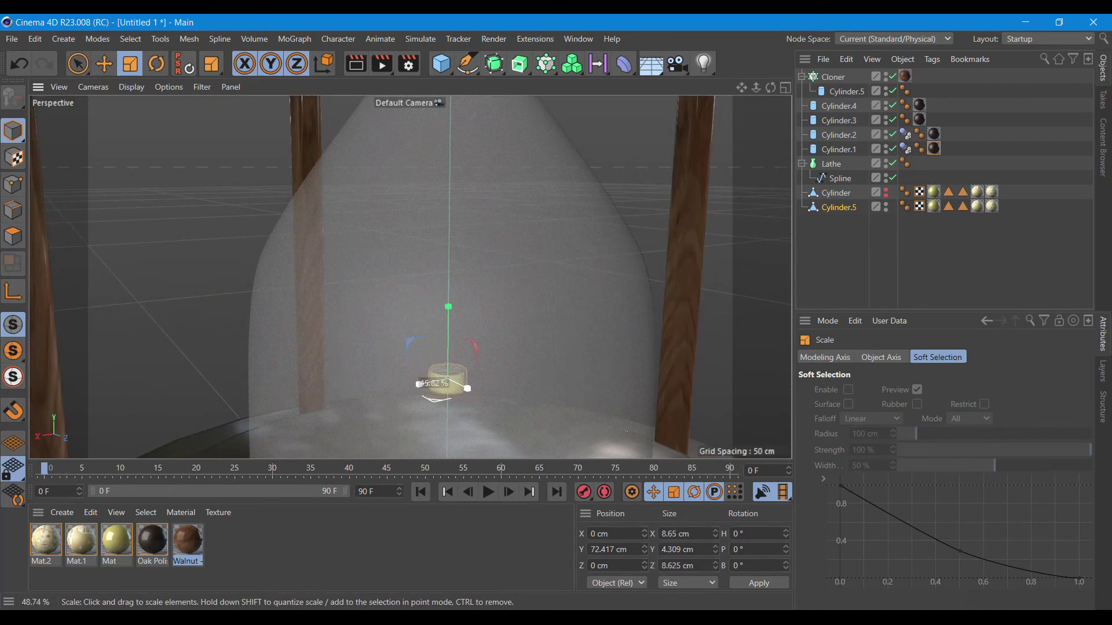
{"action": "left_click_drag", "start_coordinate": [450, 304], "coordinate": [456, 351]}
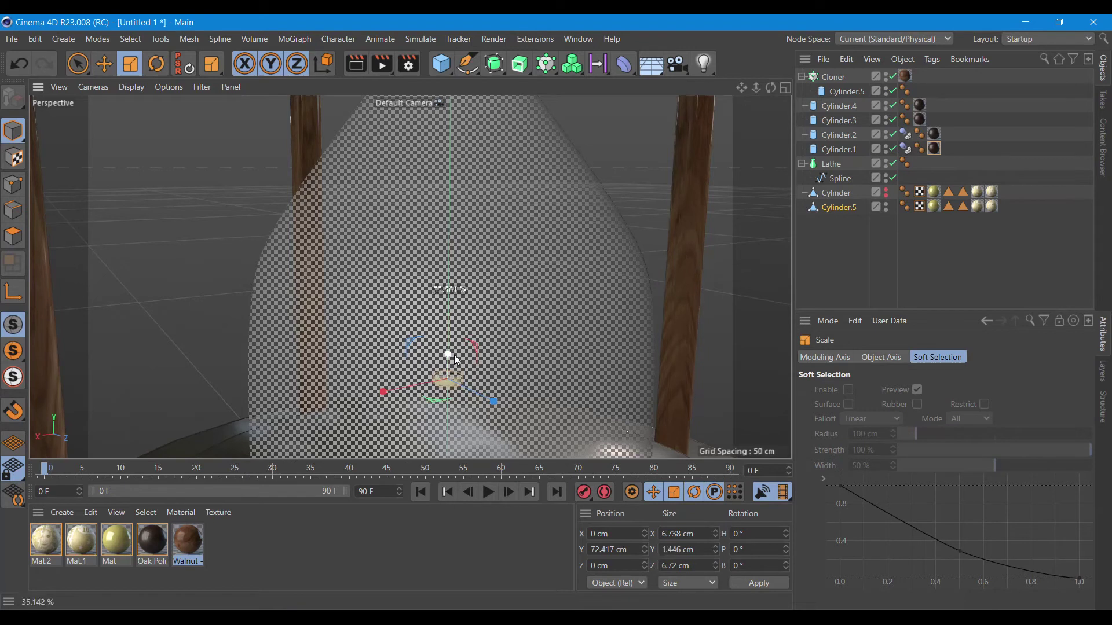
{"action": "left_click_drag", "start_coordinate": [456, 351], "coordinate": [454, 358]}
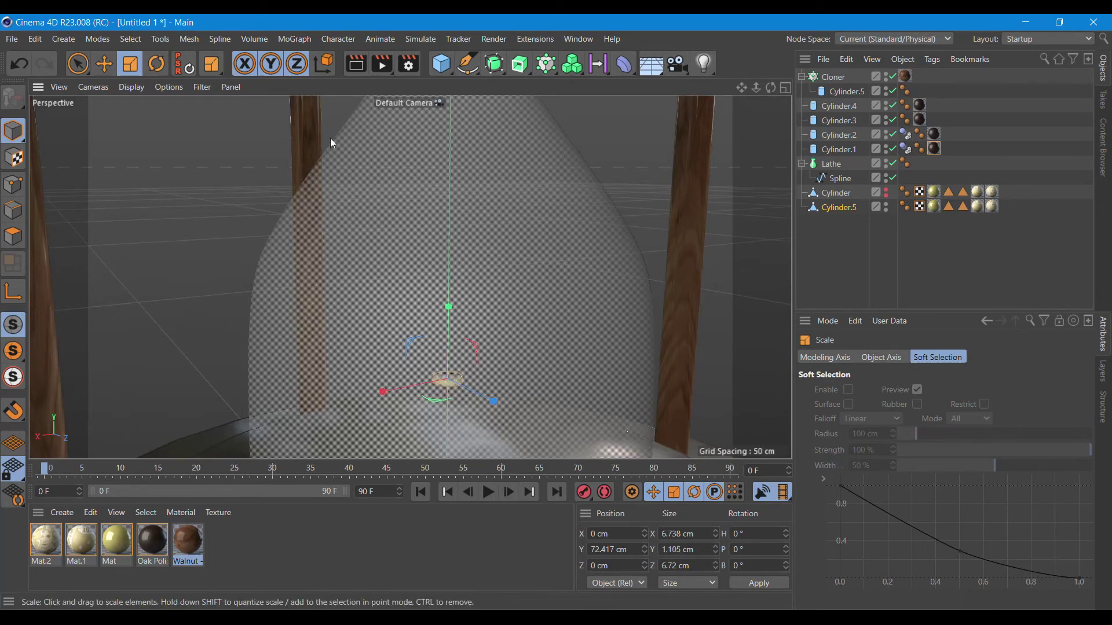
{"action": "left_click", "coordinate": [356, 63]}
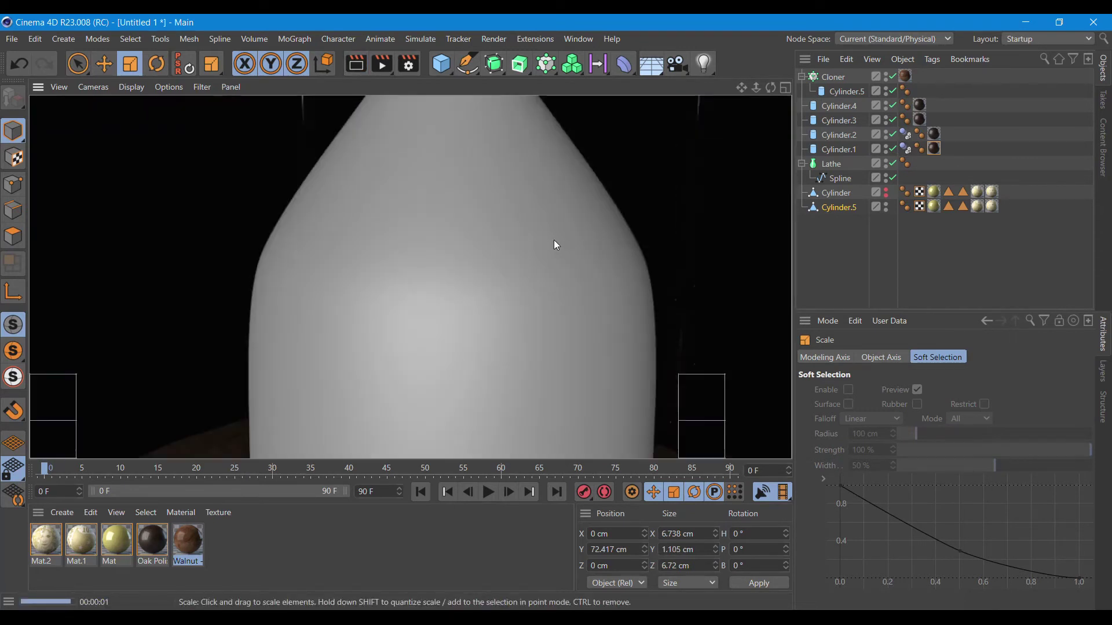
Load Glass - Simple from the Content Browser's Glass folder and apply it to the hourglass Lathe.
{"action": "left_click", "coordinate": [1108, 143]}
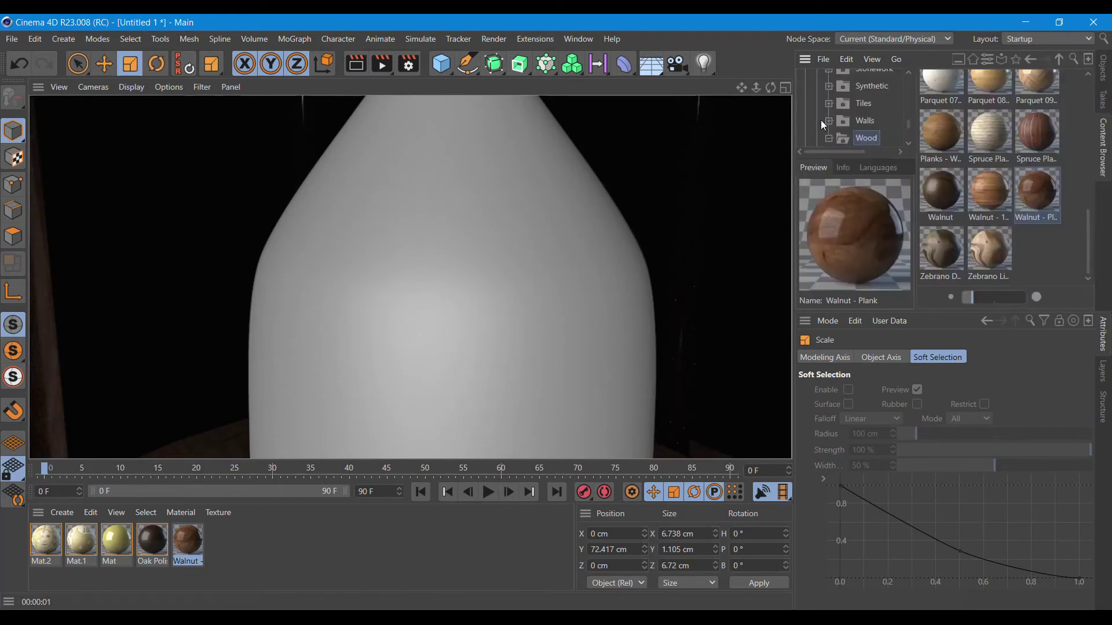
{"action": "scroll", "coordinate": [866, 112], "scroll_direction": "up", "scroll_amount": 3}
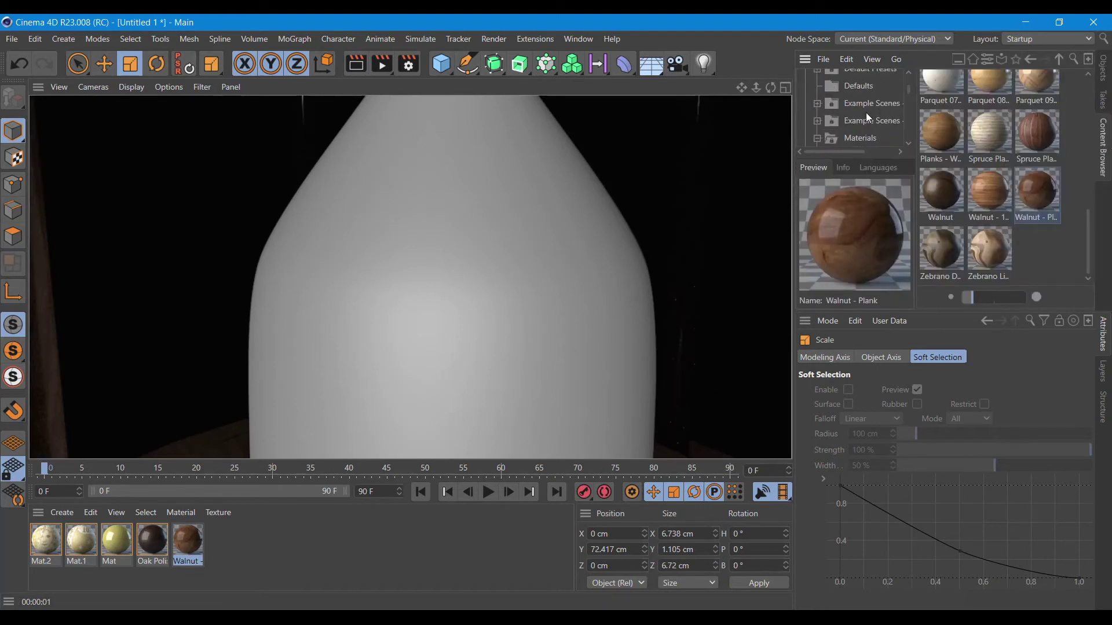
{"action": "left_click", "coordinate": [875, 136]}
{"action": "scroll", "coordinate": [866, 108], "scroll_direction": "down", "scroll_amount": 2}
{"action": "left_click", "coordinate": [864, 137]}
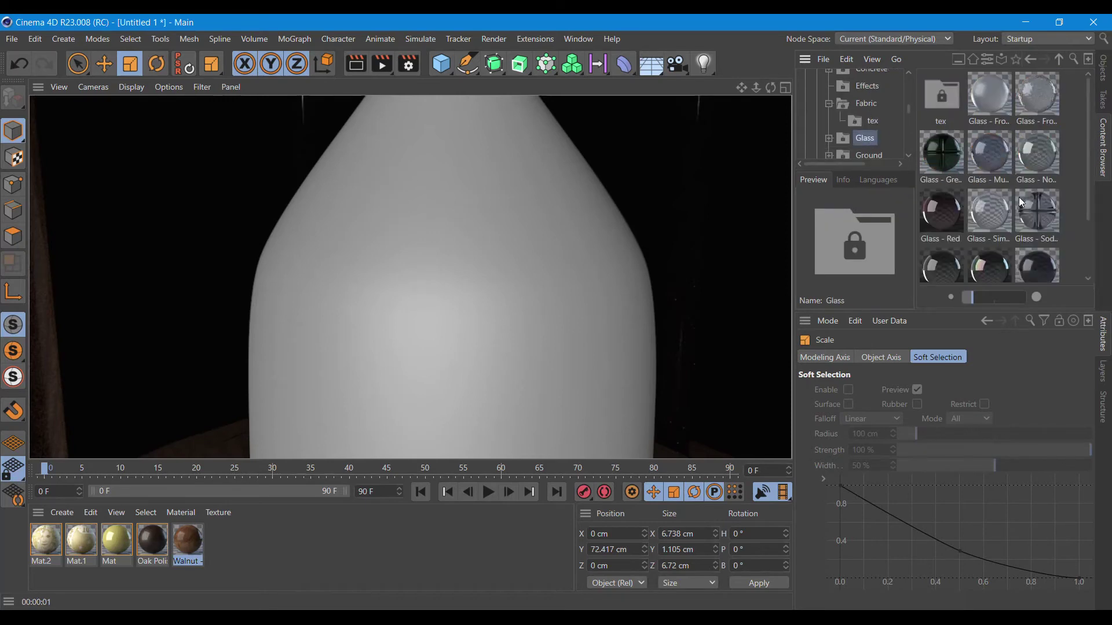
{"action": "left_click", "coordinate": [988, 209]}
{"action": "scroll", "coordinate": [987, 229], "scroll_direction": "down", "scroll_amount": 1}
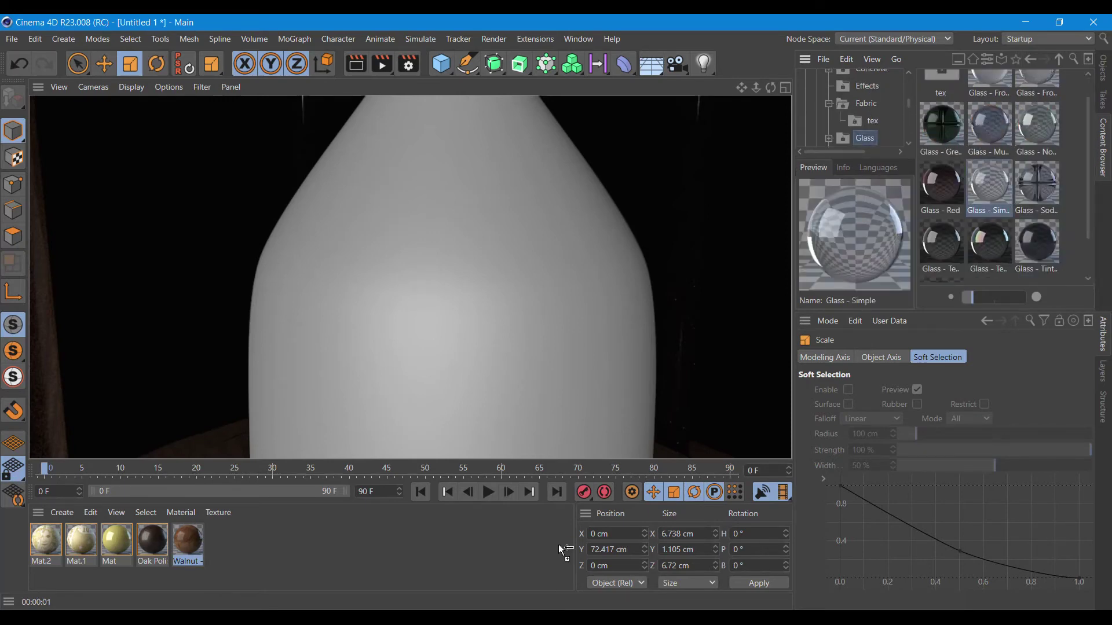
{"action": "left_click_drag", "start_coordinate": [989, 182], "coordinate": [489, 553]}
{"action": "left_click", "coordinate": [1103, 75]}
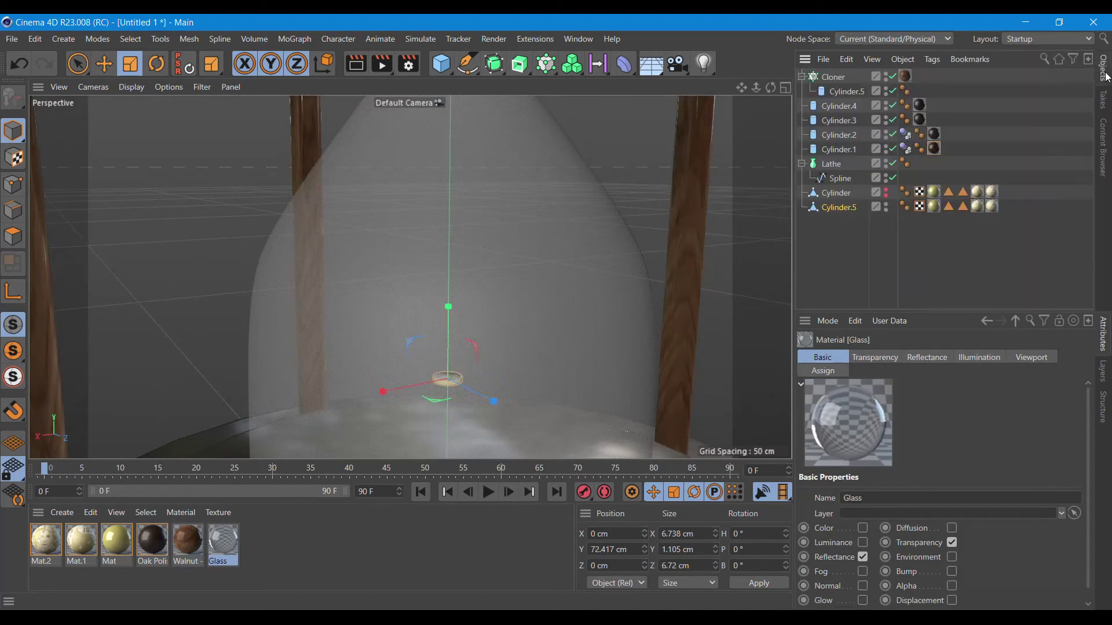
{"action": "left_click_drag", "start_coordinate": [223, 542], "coordinate": [834, 163]}
Reframe and render the hourglass, then raise Cylinder.1's height segments to 51.
{"action": "scroll", "coordinate": [586, 234], "scroll_direction": "down", "scroll_amount": 3}
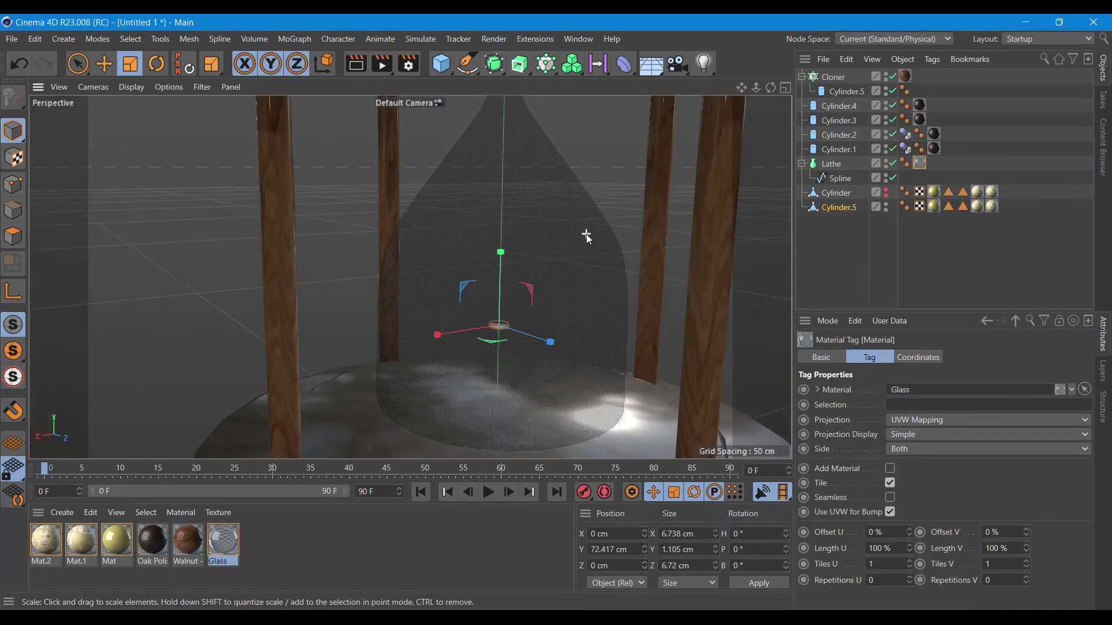
{"action": "scroll", "coordinate": [586, 234], "scroll_direction": "down", "scroll_amount": 2}
{"action": "left_click_drag", "start_coordinate": [741, 90], "coordinate": [658, 230]}
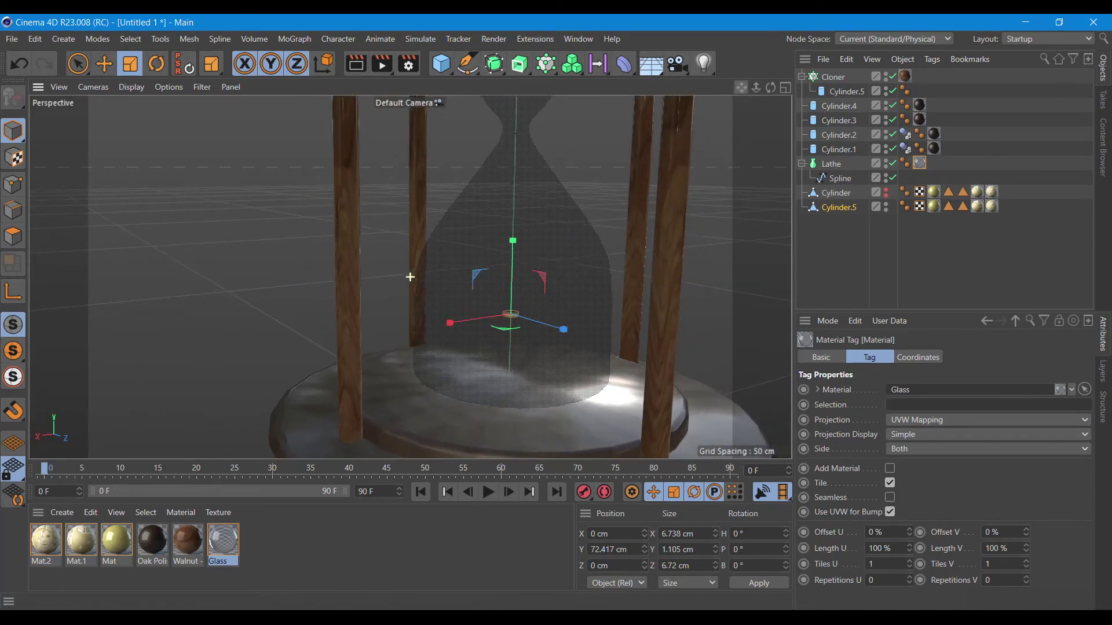
{"action": "scroll", "coordinate": [658, 227], "scroll_direction": "down", "scroll_amount": 2}
{"action": "scroll", "coordinate": [658, 226], "scroll_direction": "down", "scroll_amount": 1}
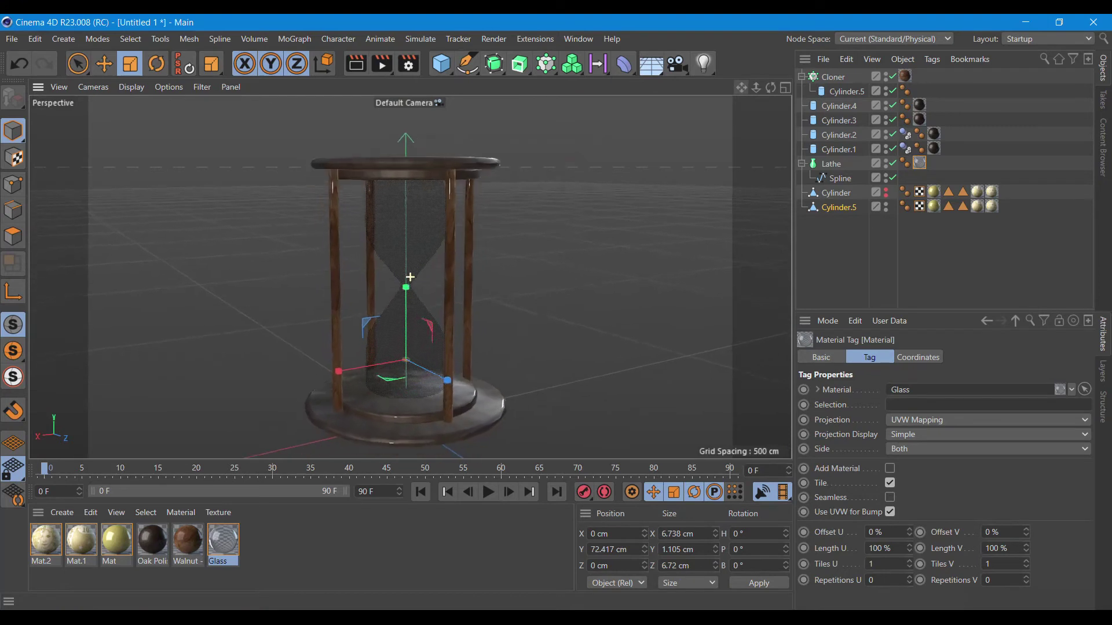
{"action": "left_click_drag", "start_coordinate": [544, 243], "coordinate": [501, 131], "text": "alt"}
{"action": "left_click", "coordinate": [365, 72]}
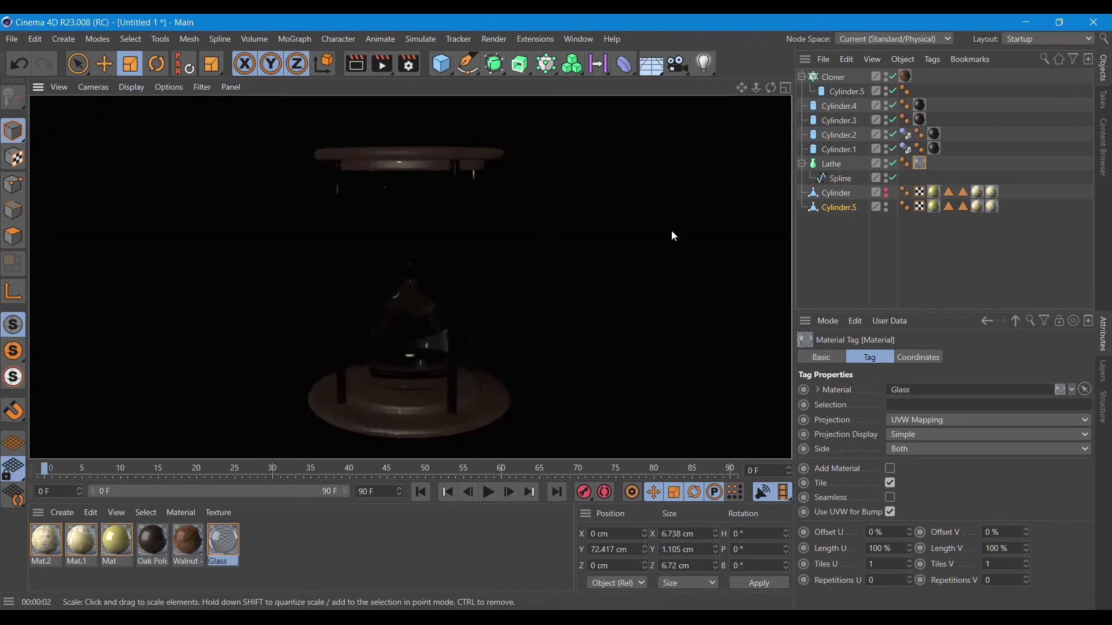
{"action": "left_click", "coordinate": [842, 150]}
{"action": "left_click_drag", "start_coordinate": [930, 436], "coordinate": [931, 440]}
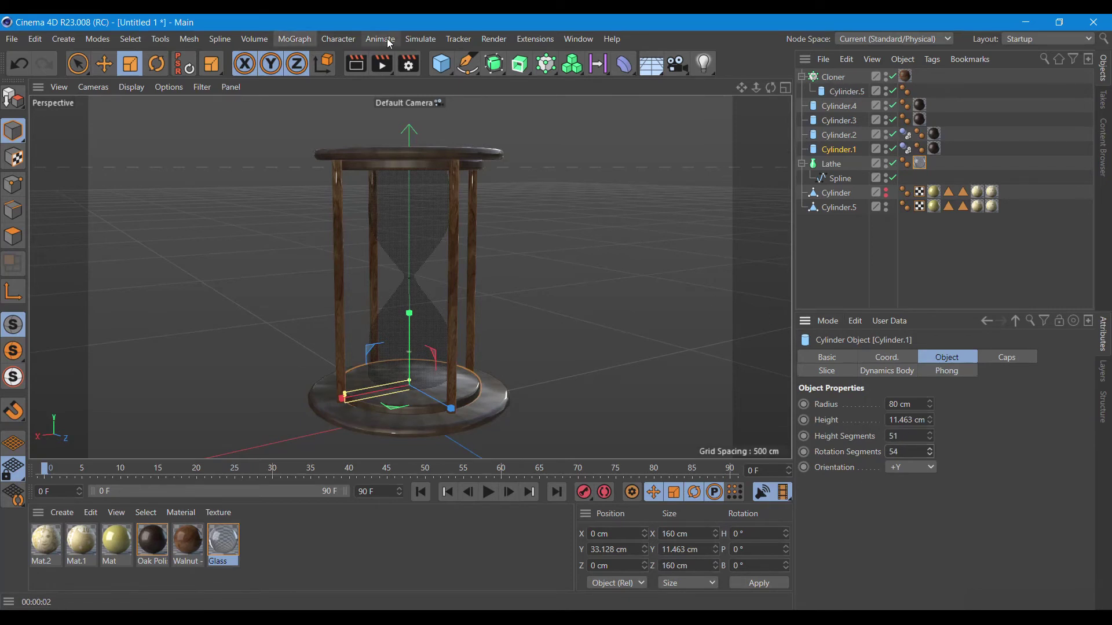
Add a particle Emitter and pitch it -90° so it points downward.
{"action": "left_click", "coordinate": [423, 42]}
{"action": "mouse_move", "coordinate": [436, 99]}
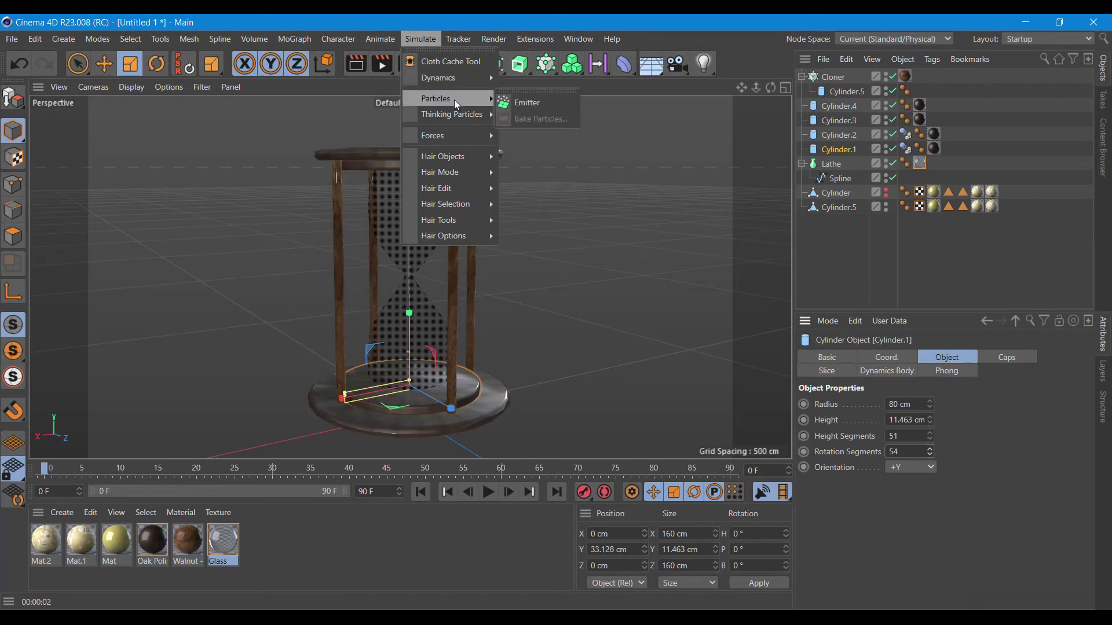
{"action": "left_click", "coordinate": [521, 103]}
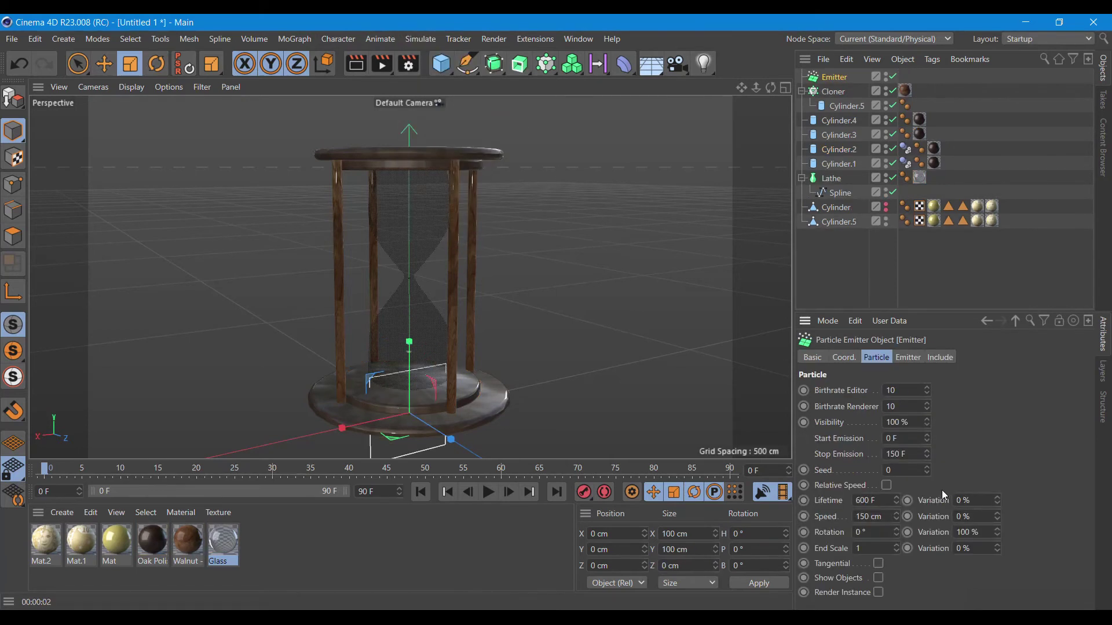
{"action": "left_click", "coordinate": [850, 357]}
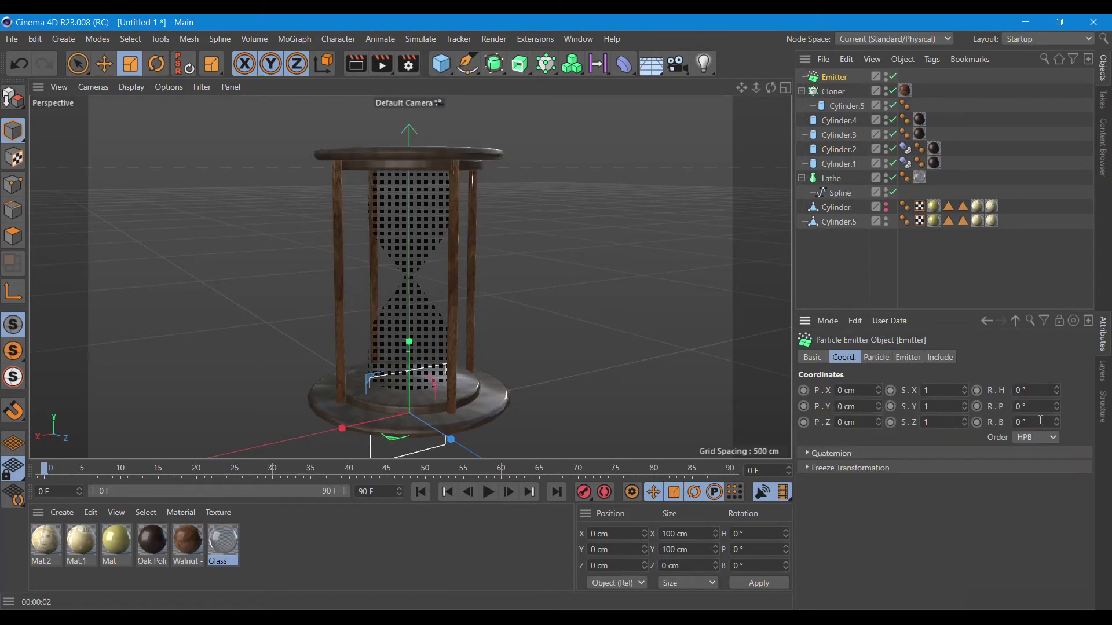
{"action": "left_click", "coordinate": [1040, 406]}
{"action": "type", "text": "-90"}
{"action": "key", "text": "Return"}
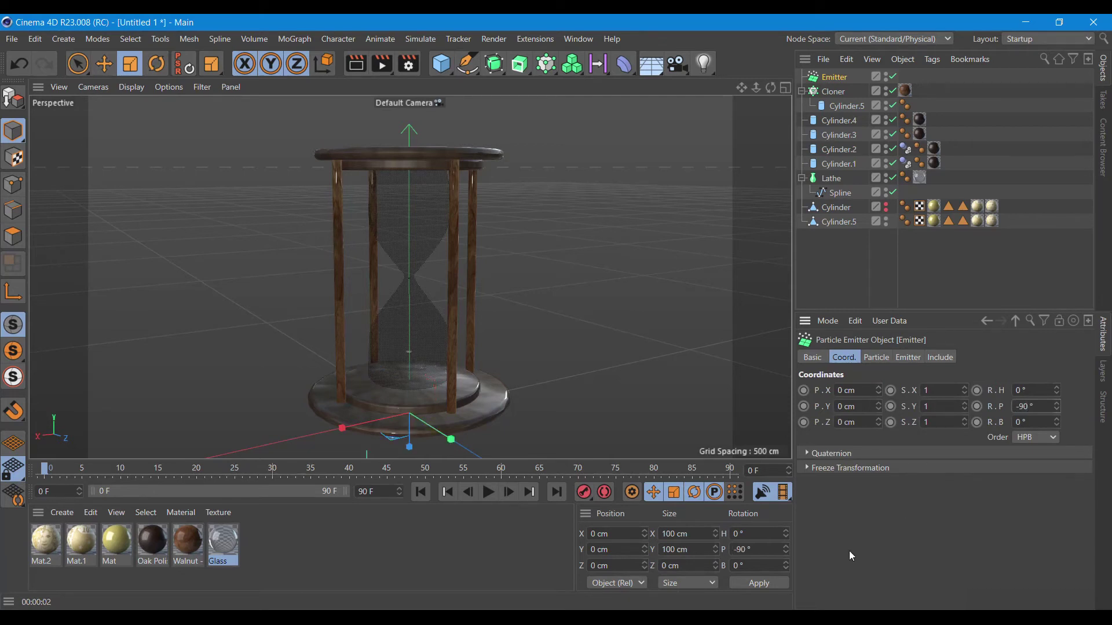
Raise the Emitter to Y 271.15 cm at the hourglass top and test-play the animation.
{"action": "left_click", "coordinate": [109, 71]}
{"action": "left_click_drag", "start_coordinate": [409, 442], "coordinate": [428, 209]}
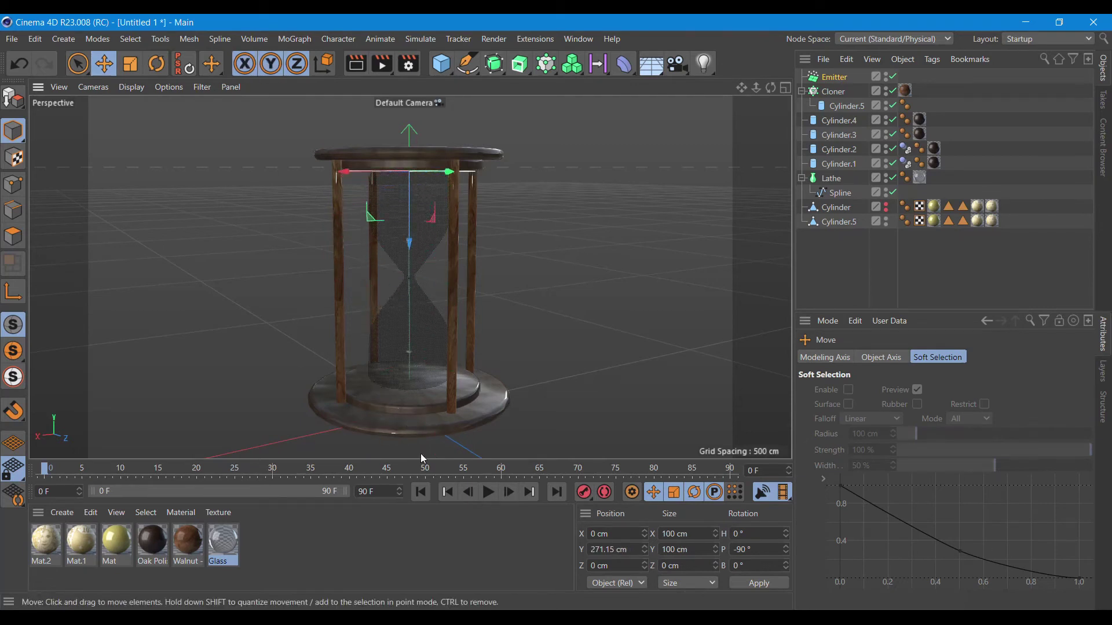
{"action": "left_click", "coordinate": [488, 493]}
{"action": "left_click", "coordinate": [488, 493]}
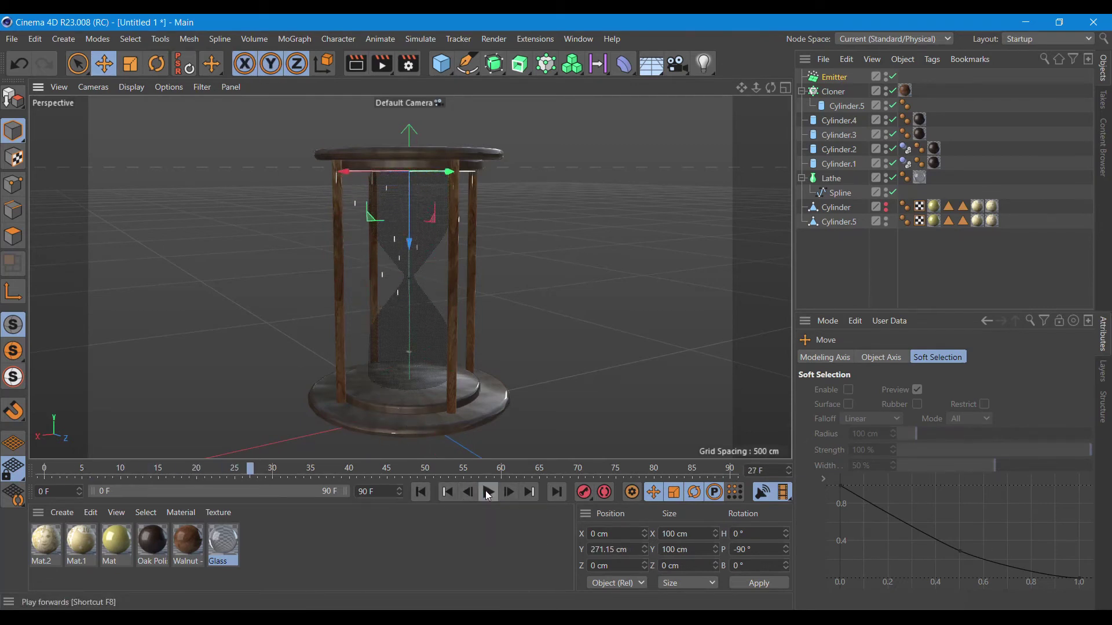
{"action": "left_click", "coordinate": [415, 494]}
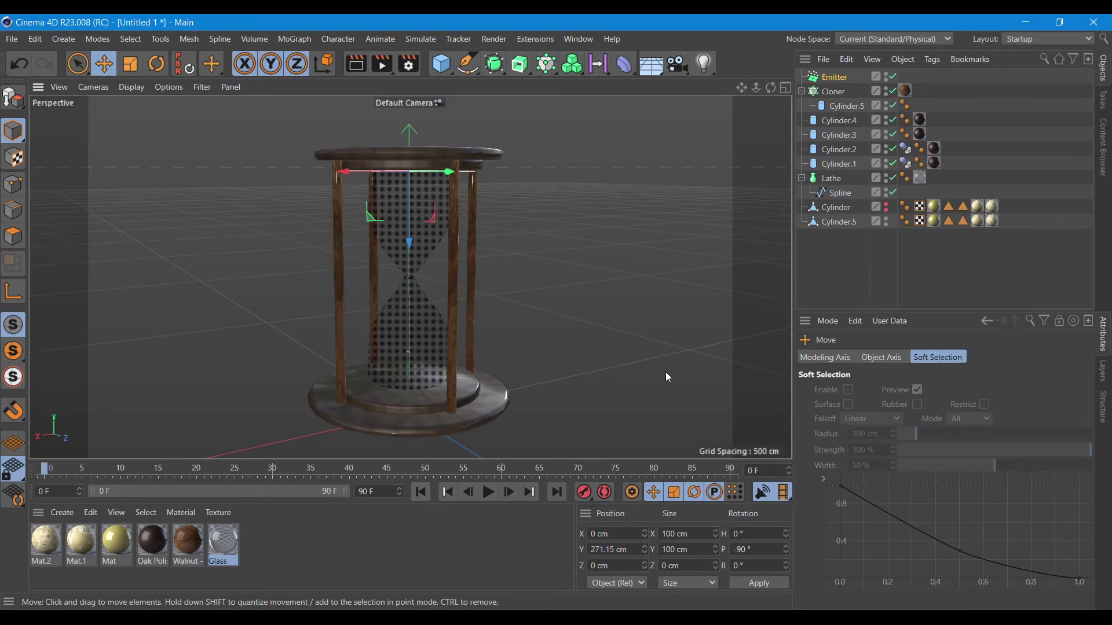
{"action": "left_click", "coordinate": [833, 180]}
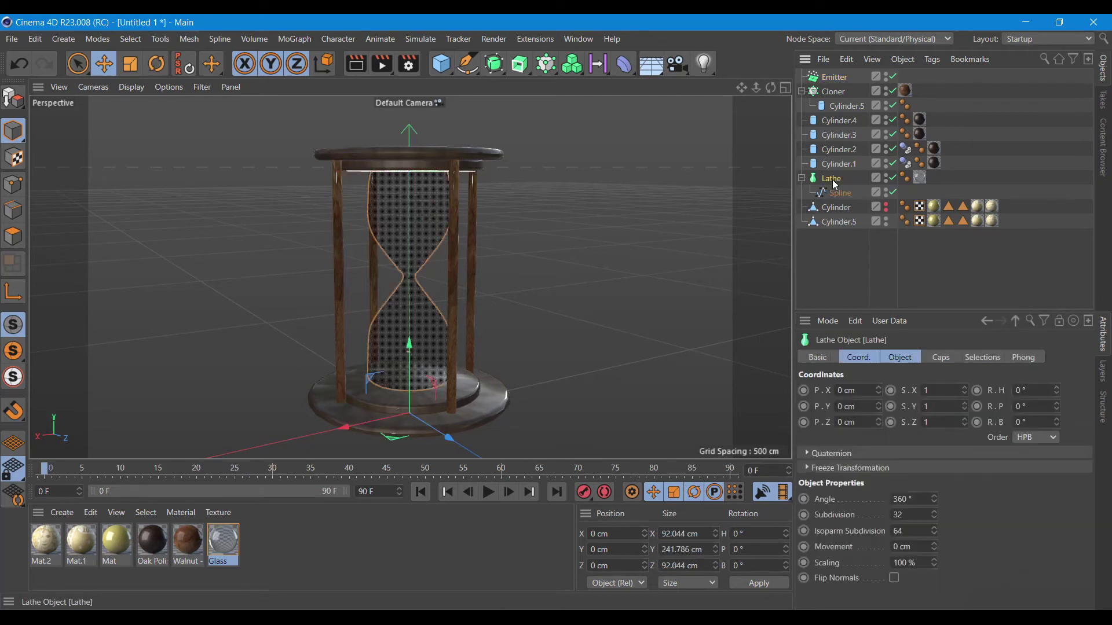
Give the Lathe a Collider Body tag with Inherit Tag None and Static Mesh shape.
{"action": "right_click", "coordinate": [832, 180]}
{"action": "mouse_move", "coordinate": [879, 191]}
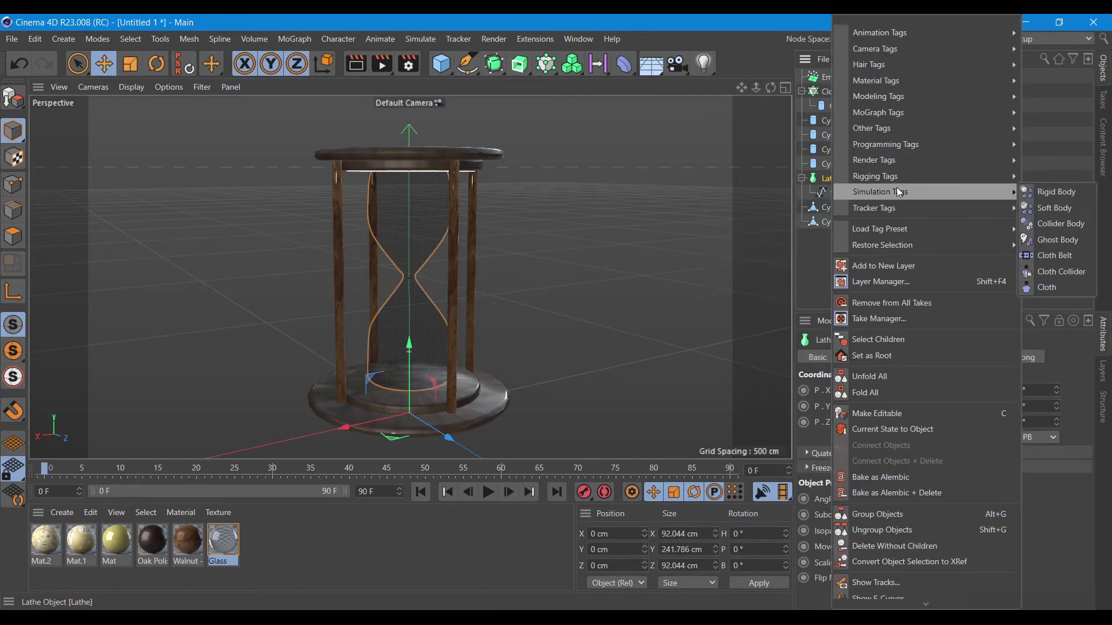
{"action": "left_click", "coordinate": [1068, 221]}
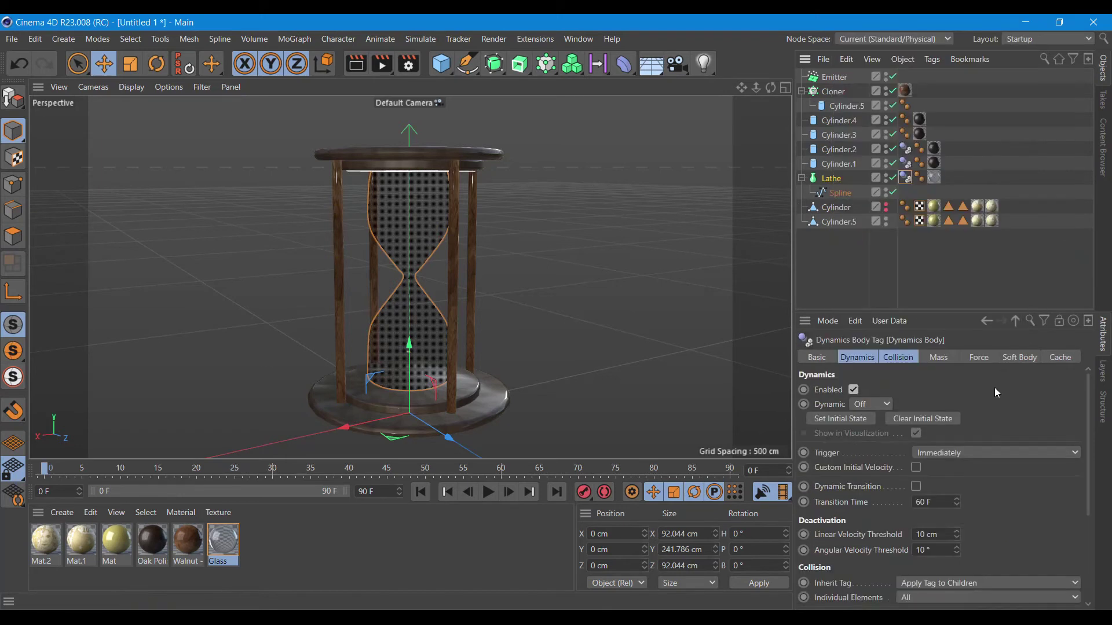
{"action": "left_click", "coordinate": [909, 357]}
{"action": "left_click", "coordinate": [924, 391]}
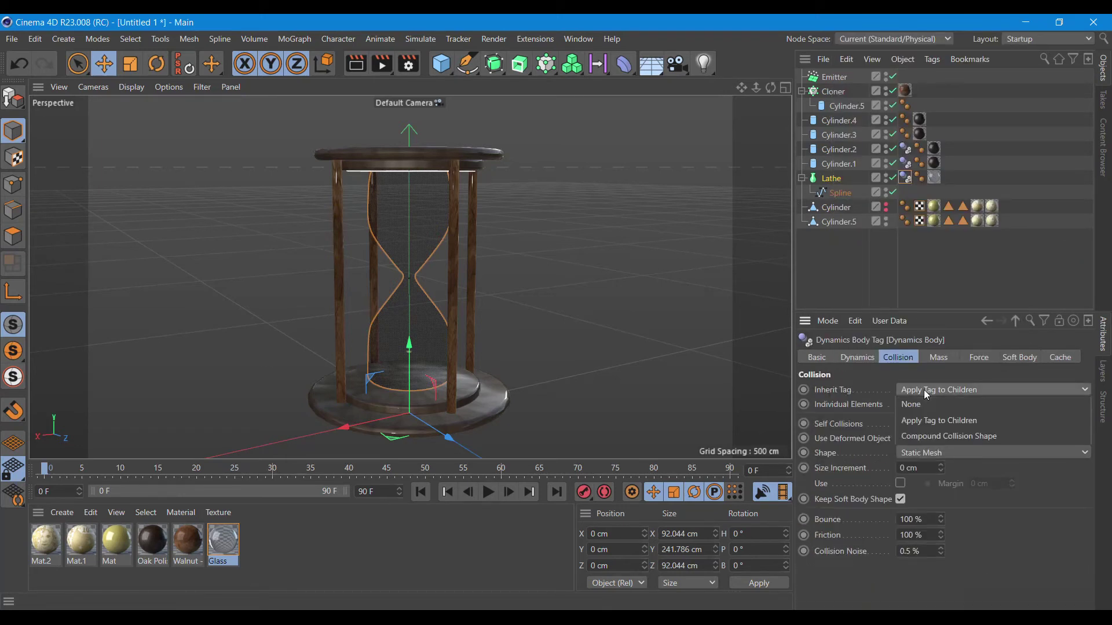
{"action": "left_click", "coordinate": [923, 404]}
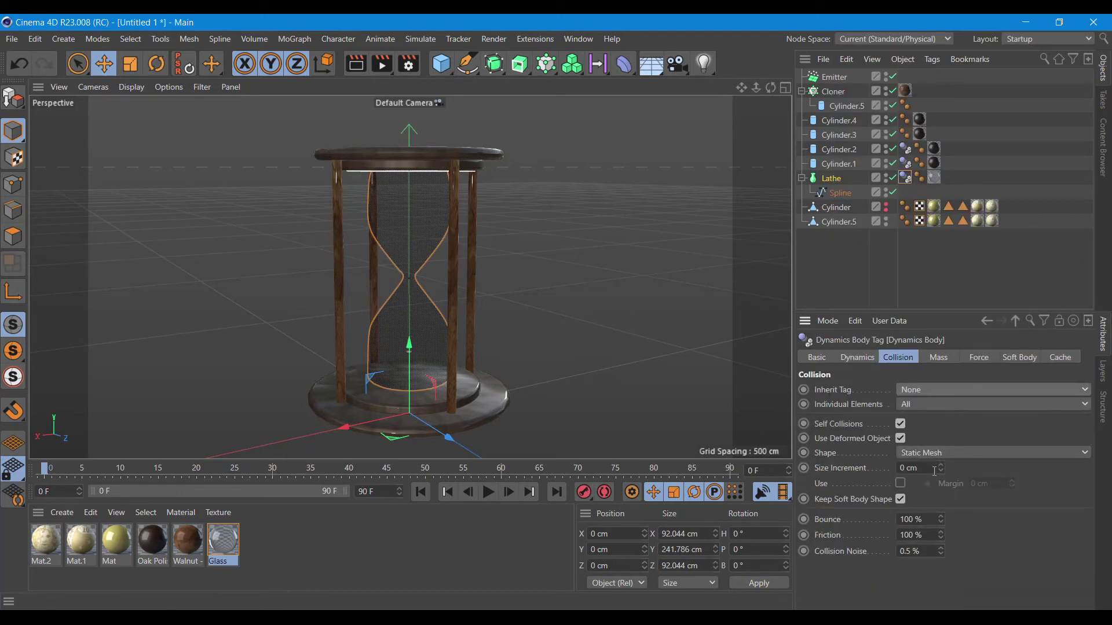
{"action": "left_click", "coordinate": [941, 455]}
{"action": "left_click", "coordinate": [1042, 508]}
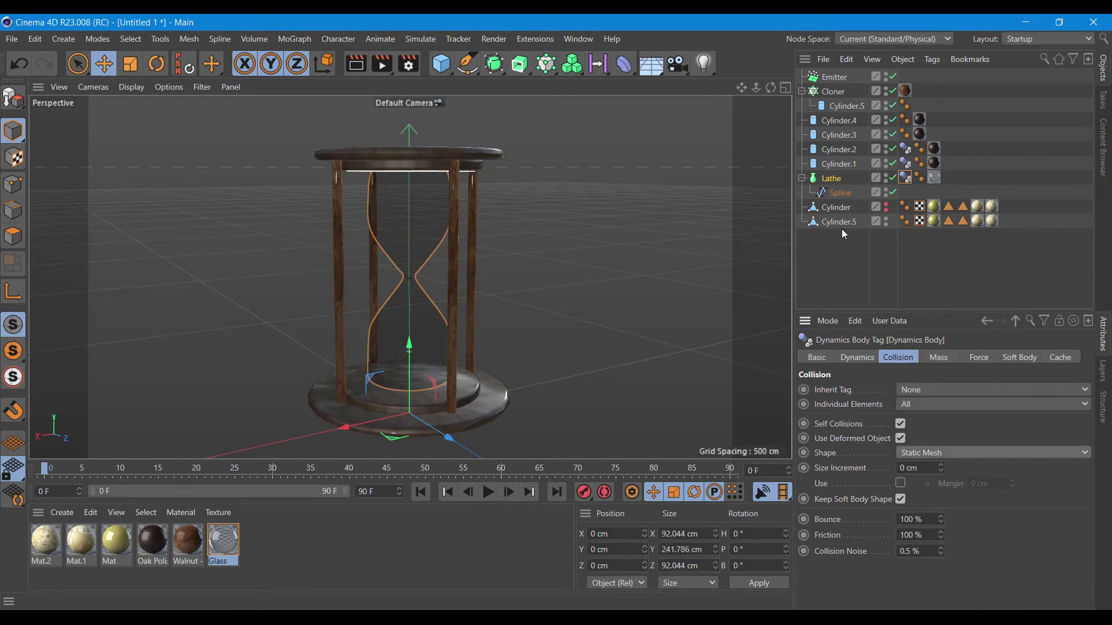
Parent Cylinder.5 under the Emitter, enable Show Objects, and play to watch grains fall.
{"action": "left_click_drag", "start_coordinate": [839, 222], "coordinate": [835, 78]}
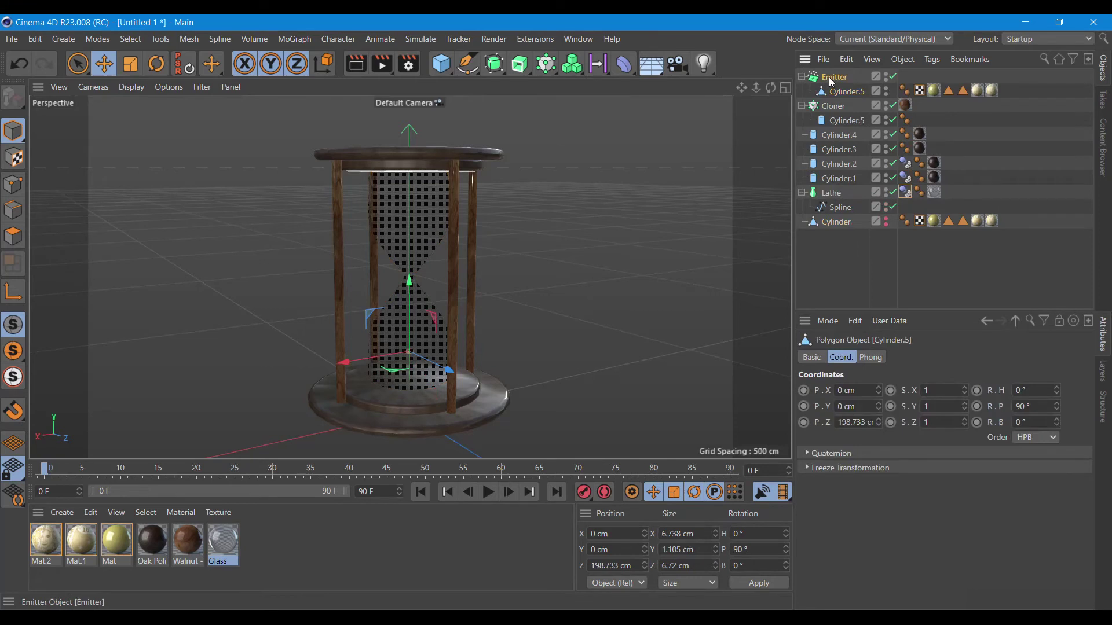
{"action": "left_click", "coordinate": [834, 77]}
{"action": "left_click", "coordinate": [877, 358]}
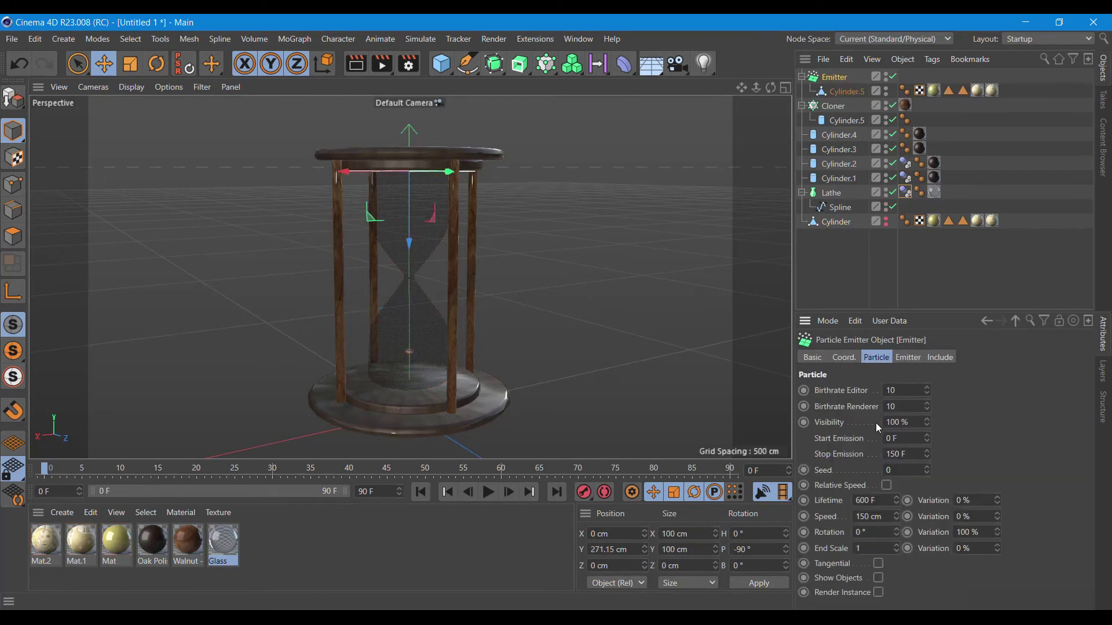
{"action": "left_click", "coordinate": [878, 578]}
{"action": "left_click", "coordinate": [488, 493]}
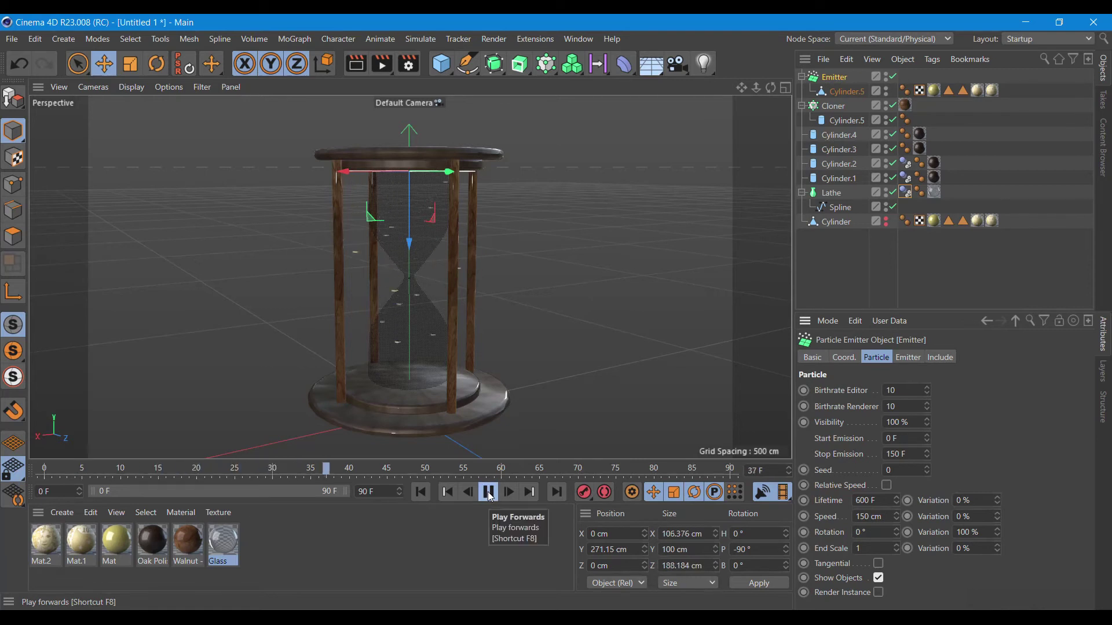
{"action": "left_click", "coordinate": [489, 496]}
{"action": "scroll", "coordinate": [405, 282], "scroll_direction": "up", "scroll_amount": 2}
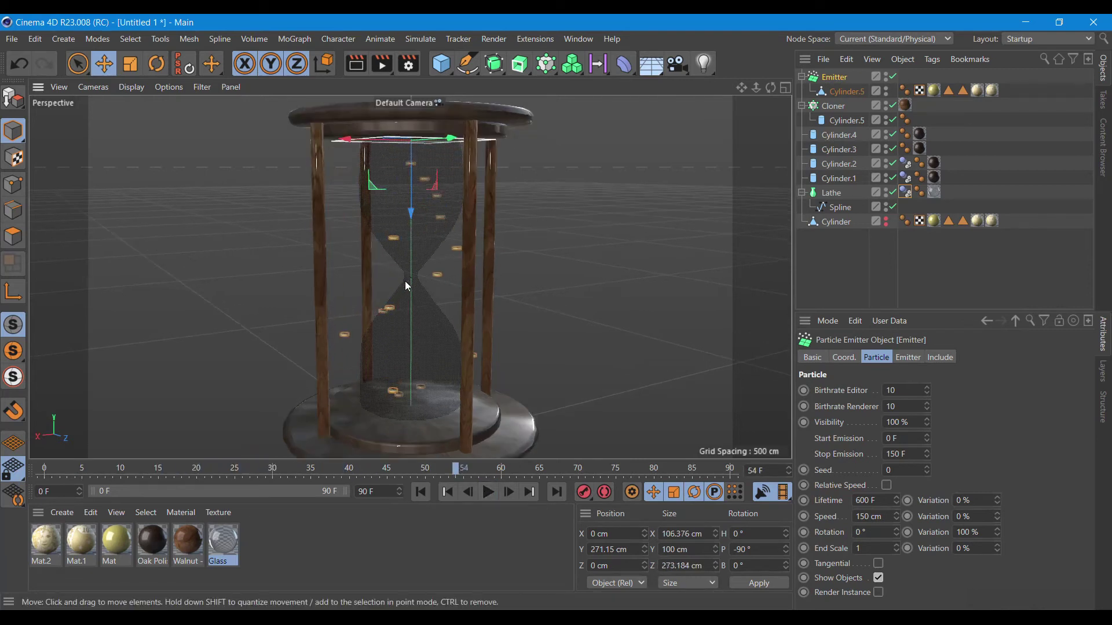
{"action": "scroll", "coordinate": [405, 283], "scroll_direction": "up", "scroll_amount": 3}
{"action": "scroll", "coordinate": [414, 297], "scroll_direction": "down", "scroll_amount": 3}
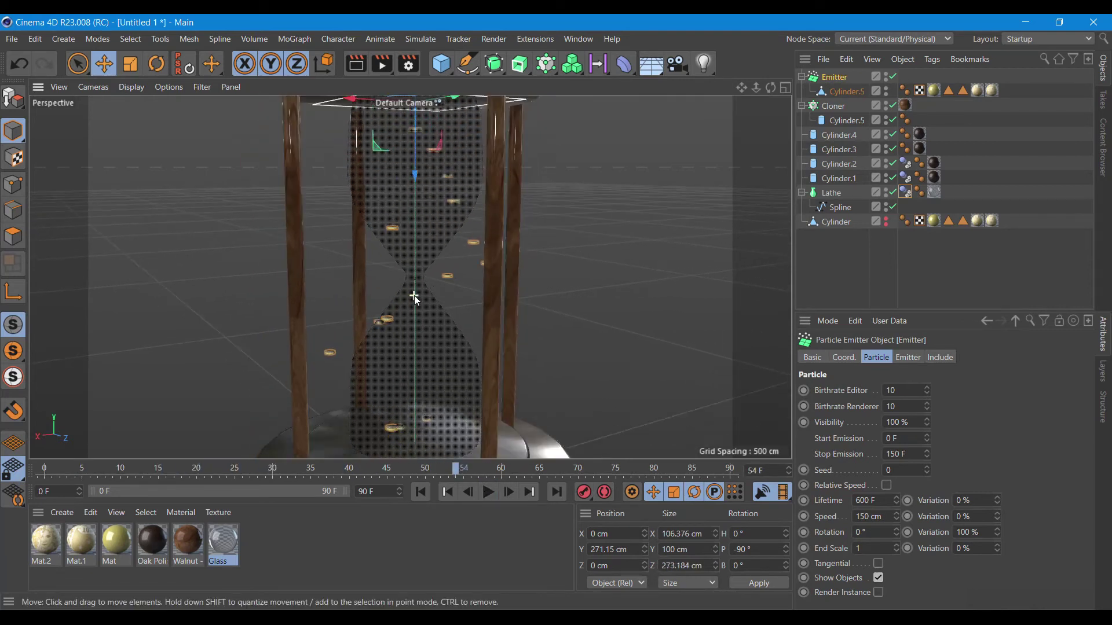
{"action": "scroll", "coordinate": [415, 296], "scroll_direction": "down", "scroll_amount": 1}
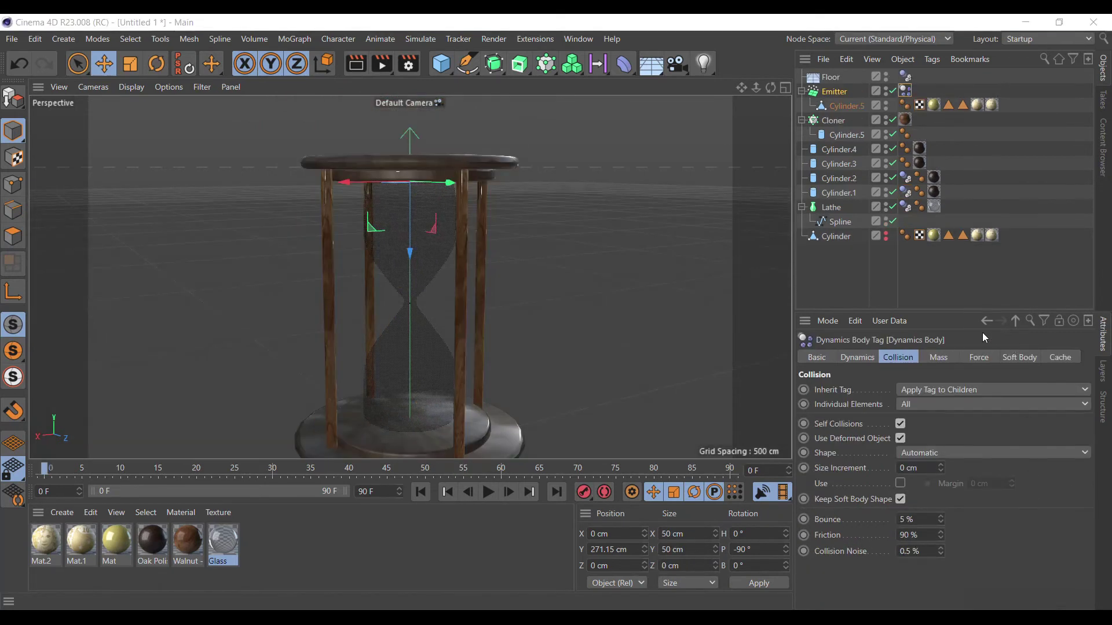
Set the Emitter's birthrate to 100 and particle rotation to 180°, then play the simulation.
{"action": "left_click", "coordinate": [843, 79]}
{"action": "left_click", "coordinate": [905, 76]}
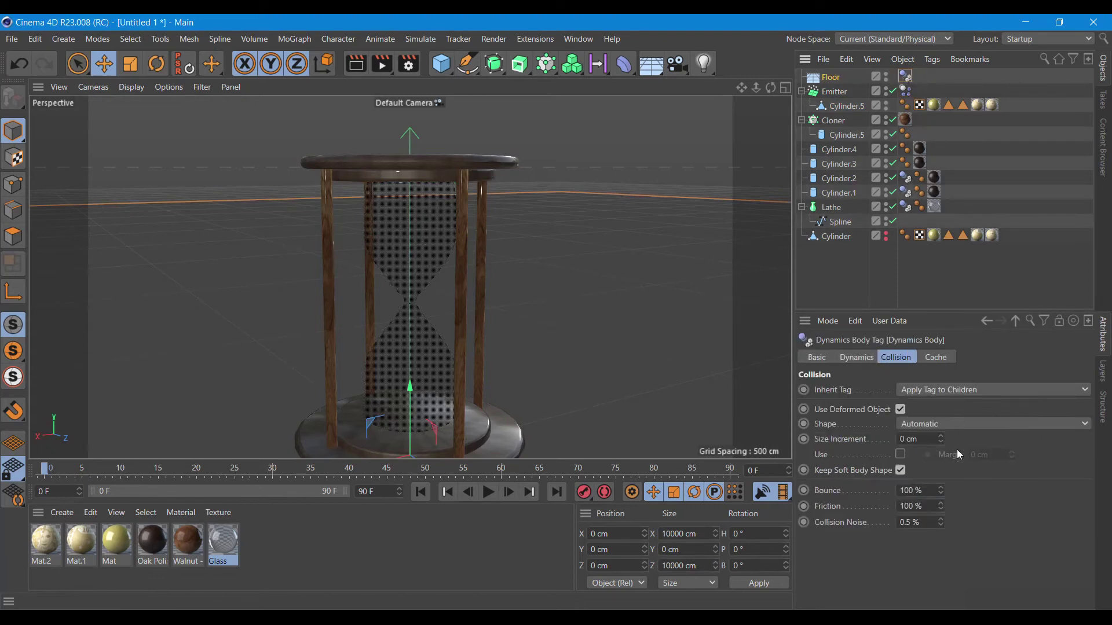
{"action": "left_click", "coordinate": [835, 91]}
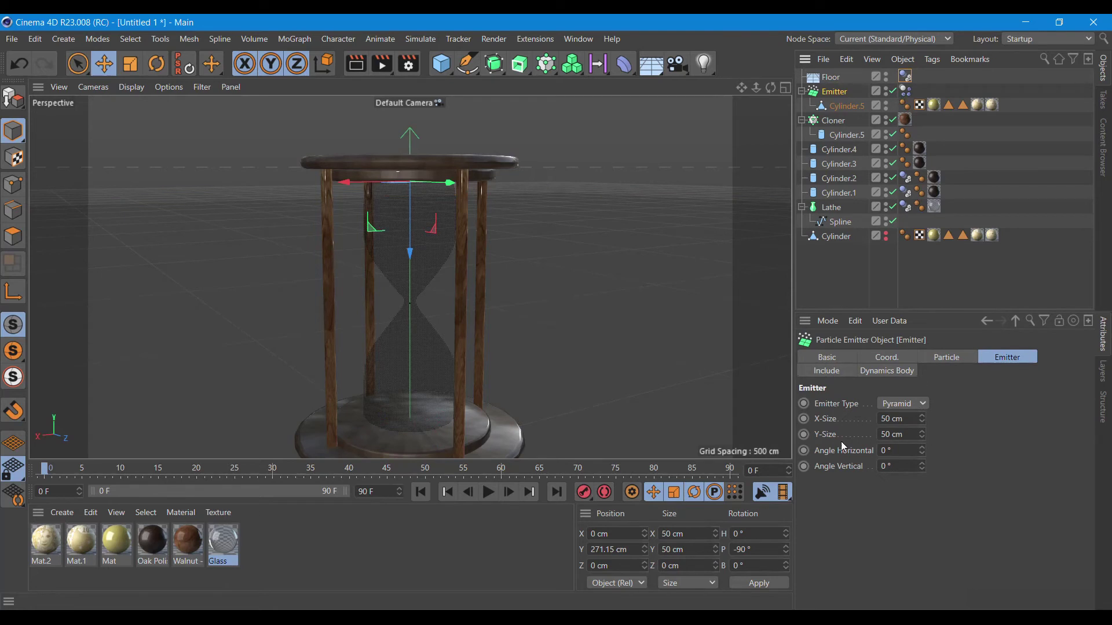
{"action": "left_click", "coordinate": [954, 356]}
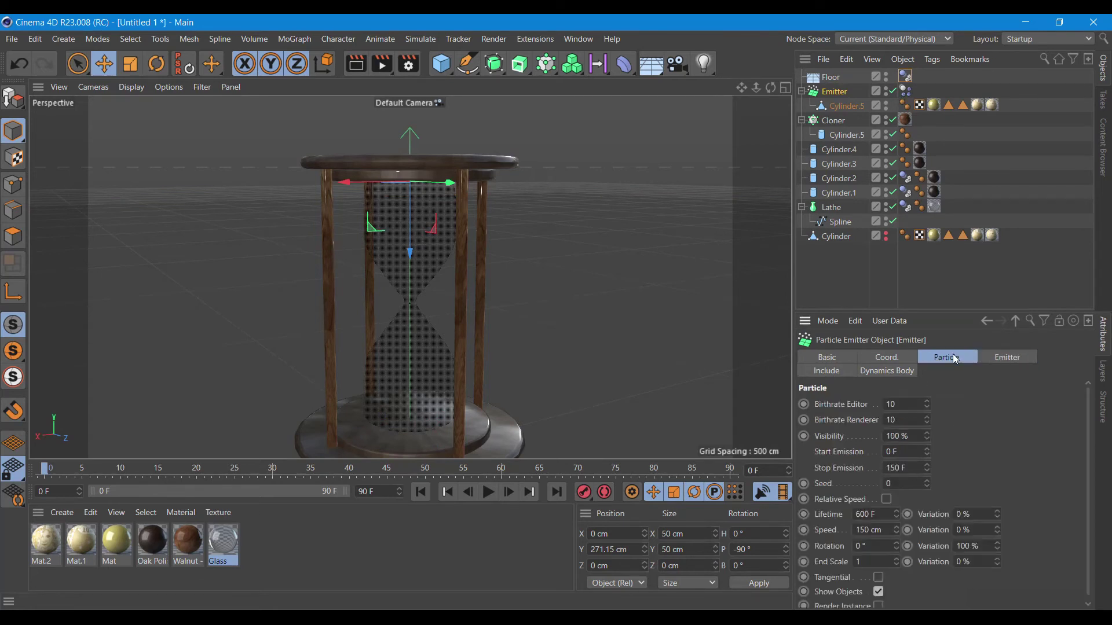
{"action": "left_click", "coordinate": [904, 405]}
{"action": "left_click", "coordinate": [903, 421]}
{"action": "double_click", "coordinate": [869, 544]}
{"action": "type", "text": "180"}
{"action": "left_click", "coordinate": [905, 91]}
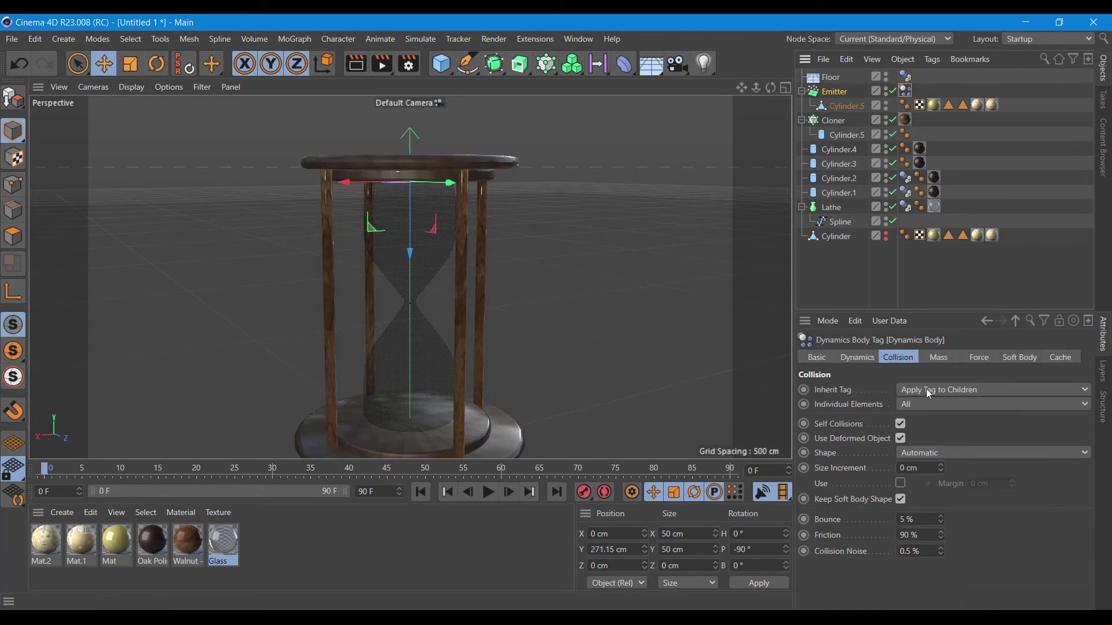
{"action": "left_click", "coordinate": [490, 492]}
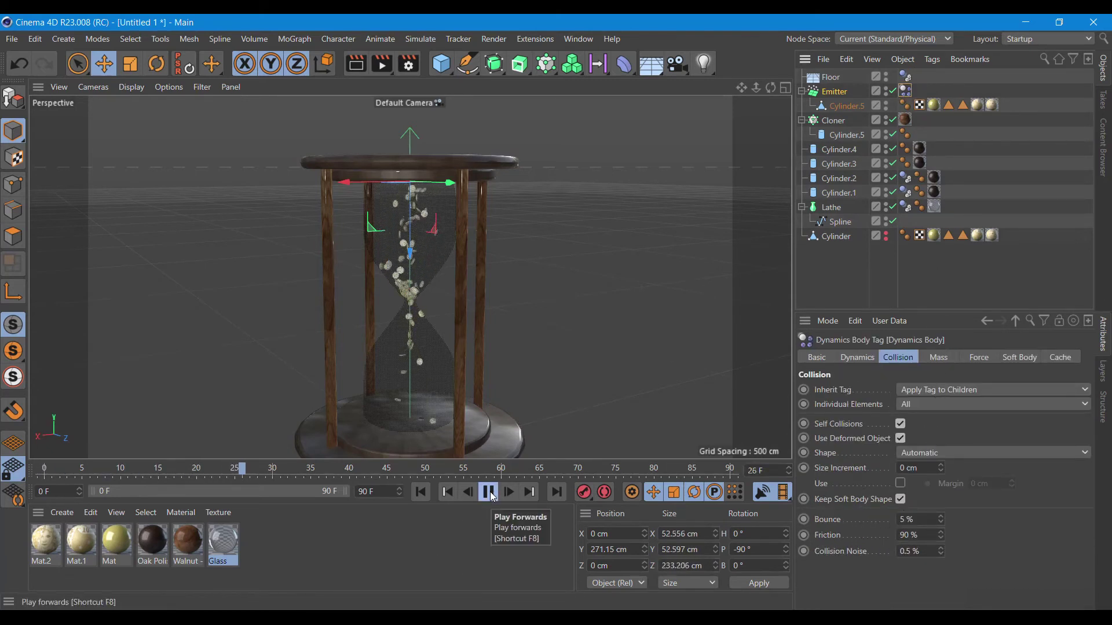
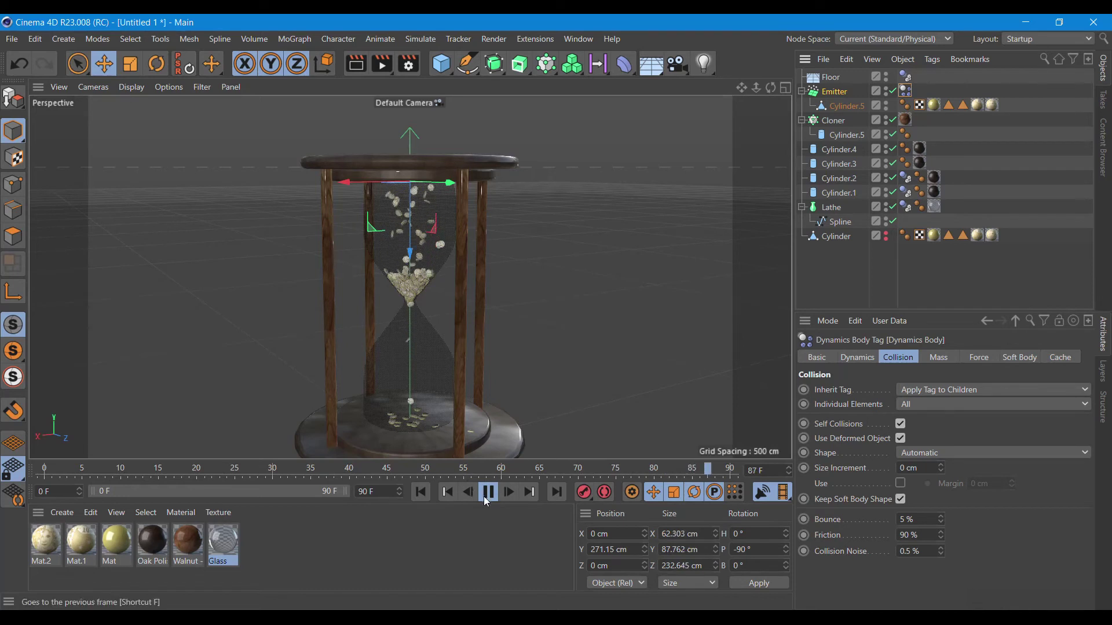
Stop playback, set the animation end frame to 300 F, and show the Emitter's Particle settings.
{"action": "left_click", "coordinate": [485, 493]}
{"action": "left_click_drag", "start_coordinate": [380, 492], "coordinate": [359, 492]}
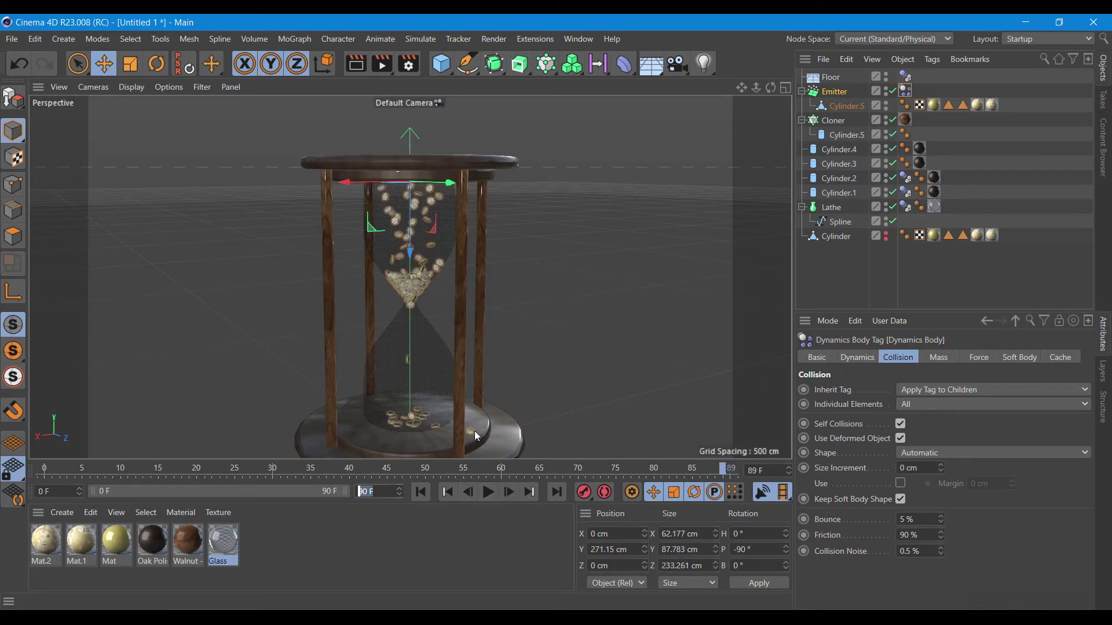
{"action": "type", "text": "300"}
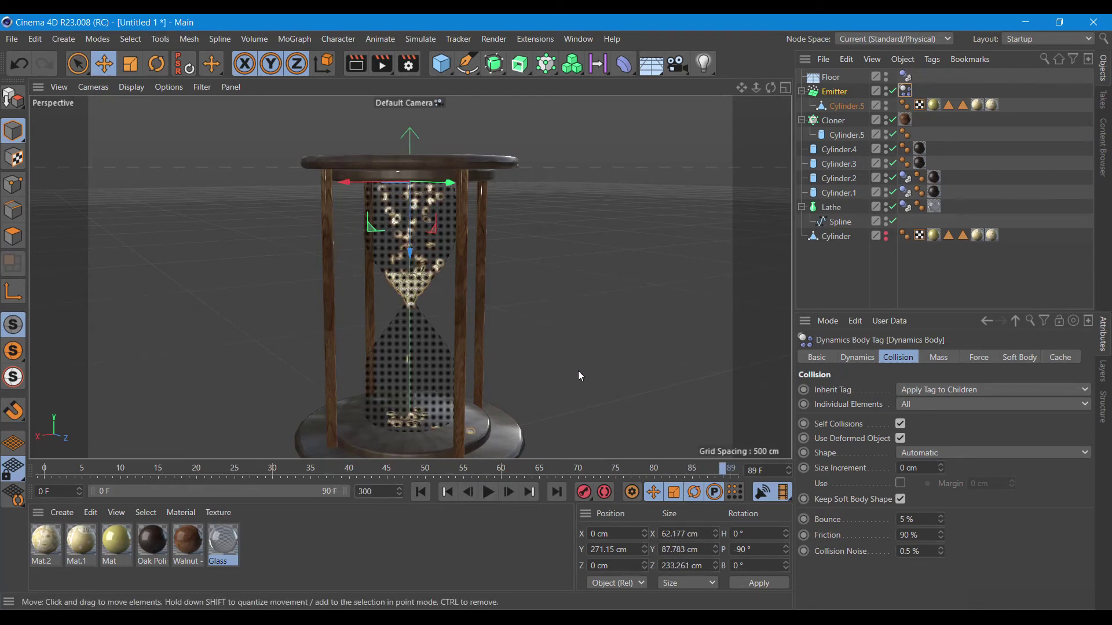
{"action": "key", "text": "Return"}
{"action": "left_click", "coordinate": [432, 547]}
{"action": "double_click", "coordinate": [294, 491]}
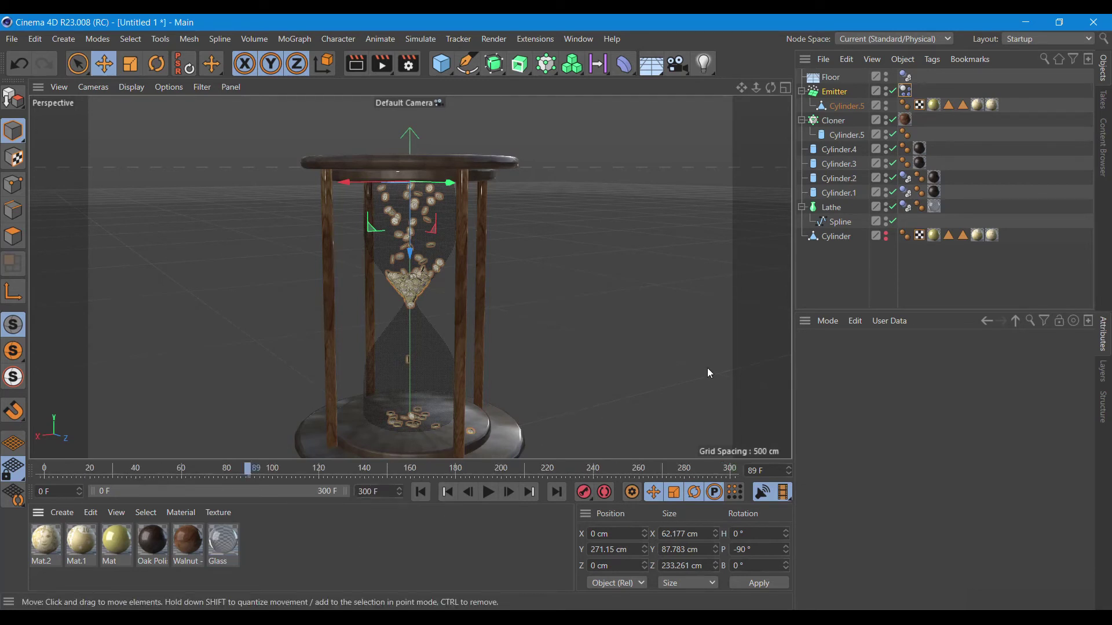
{"action": "left_click", "coordinate": [845, 93]}
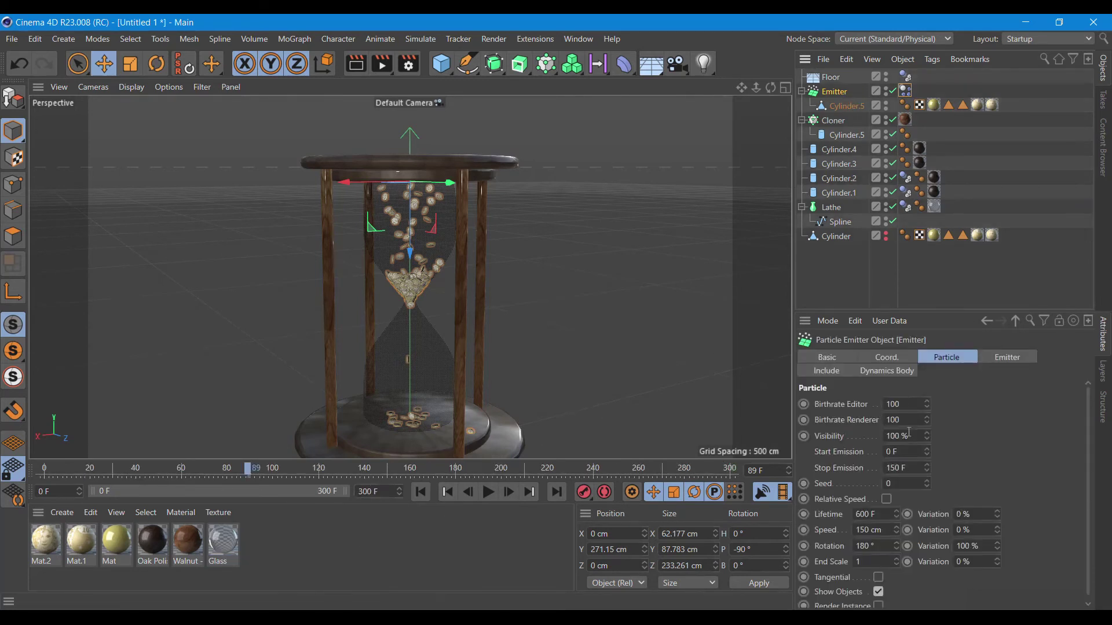
Set the Emitter's Stop Emission to 250 F and particle Speed to 300 cm.
{"action": "left_click_drag", "start_coordinate": [913, 470], "coordinate": [867, 472]}
{"action": "type", "text": "250"}
{"action": "key", "text": "Return"}
{"action": "left_click_drag", "start_coordinate": [882, 532], "coordinate": [853, 532]}
{"action": "type", "text": "300"}
{"action": "key", "text": "Return"}
Preview the simulation, raise the Editor birthrate to 1000, and replay it to frame 23.
{"action": "left_click", "coordinate": [421, 492]}
{"action": "left_click", "coordinate": [492, 497]}
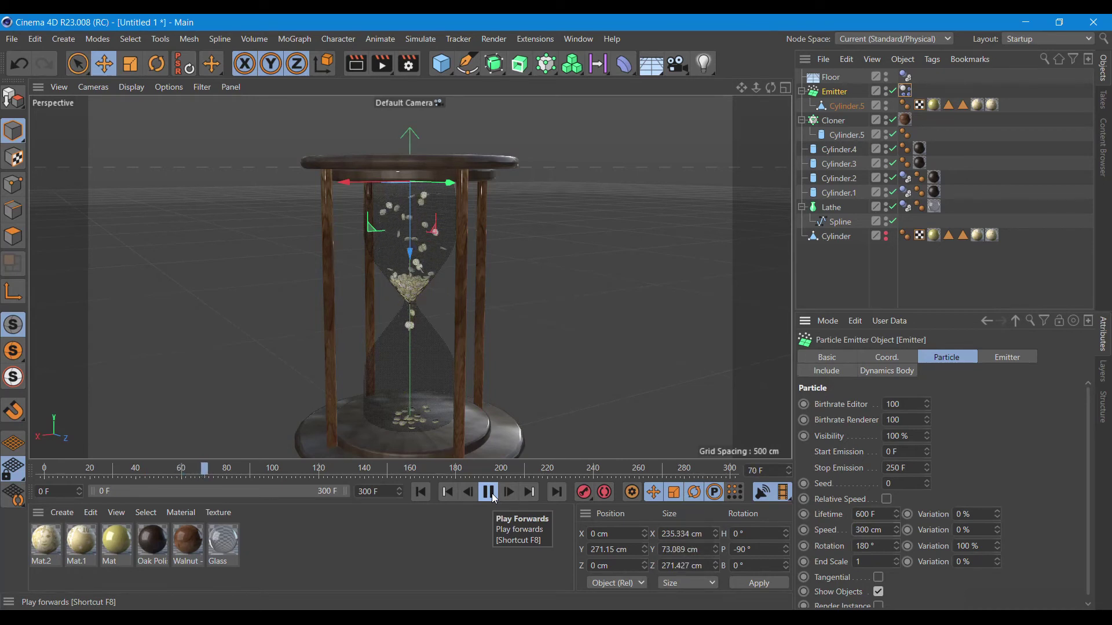
{"action": "left_click", "coordinate": [493, 498]}
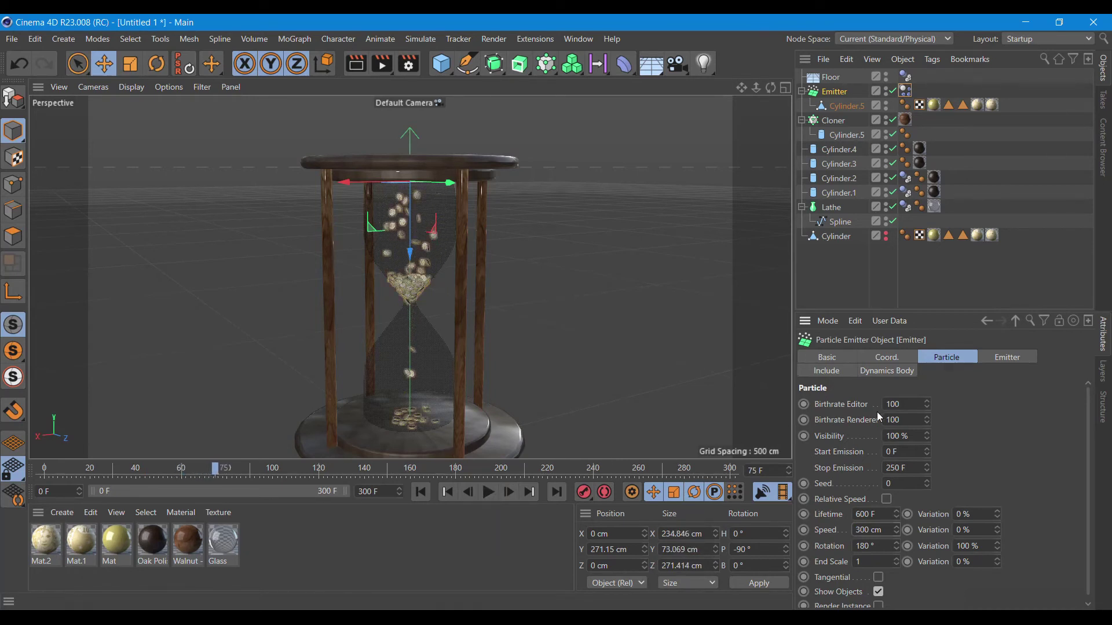
{"action": "left_click", "coordinate": [912, 404]}
{"action": "left_click", "coordinate": [421, 492]}
{"action": "left_click", "coordinate": [487, 493]}
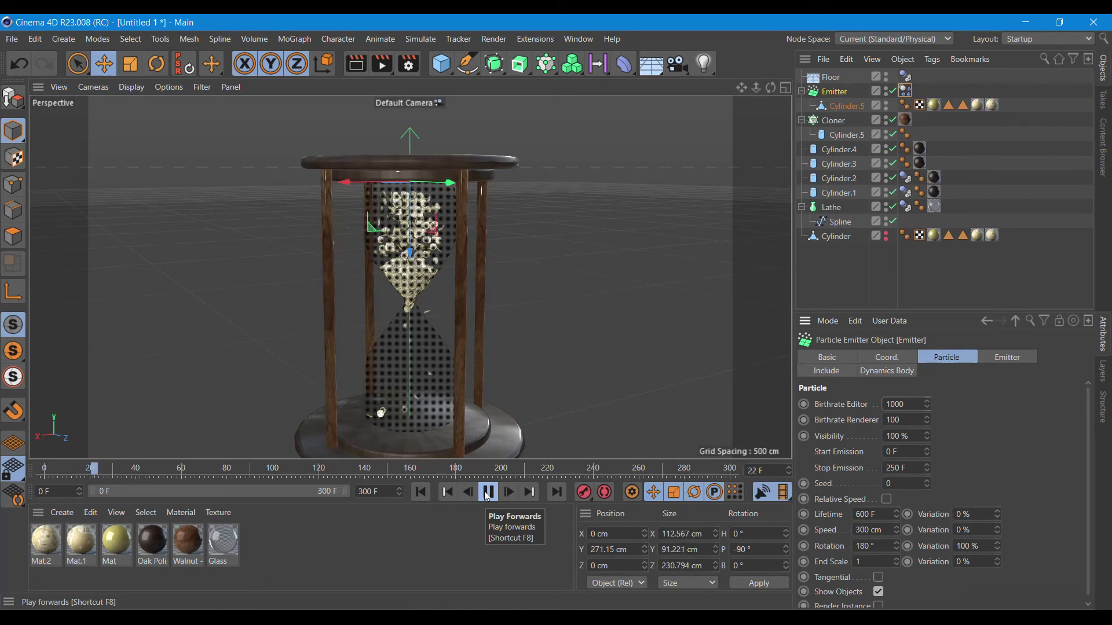
{"action": "left_click", "coordinate": [487, 492]}
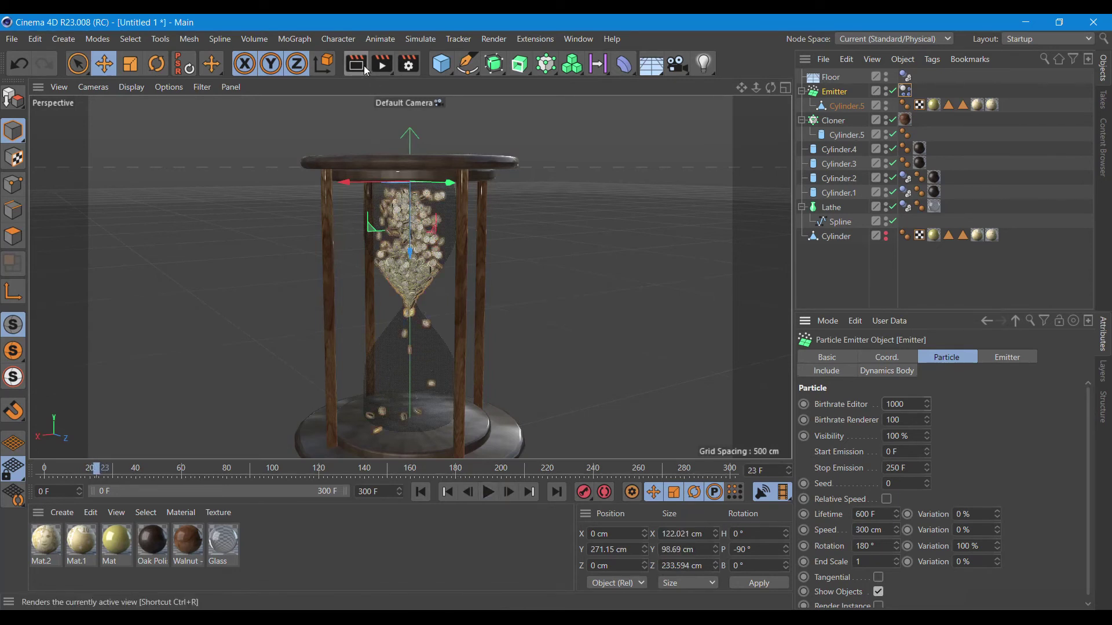
Add a Physical Sky from the Floor/Sky palette and render the view to preview it.
{"action": "left_click", "coordinate": [356, 63]}
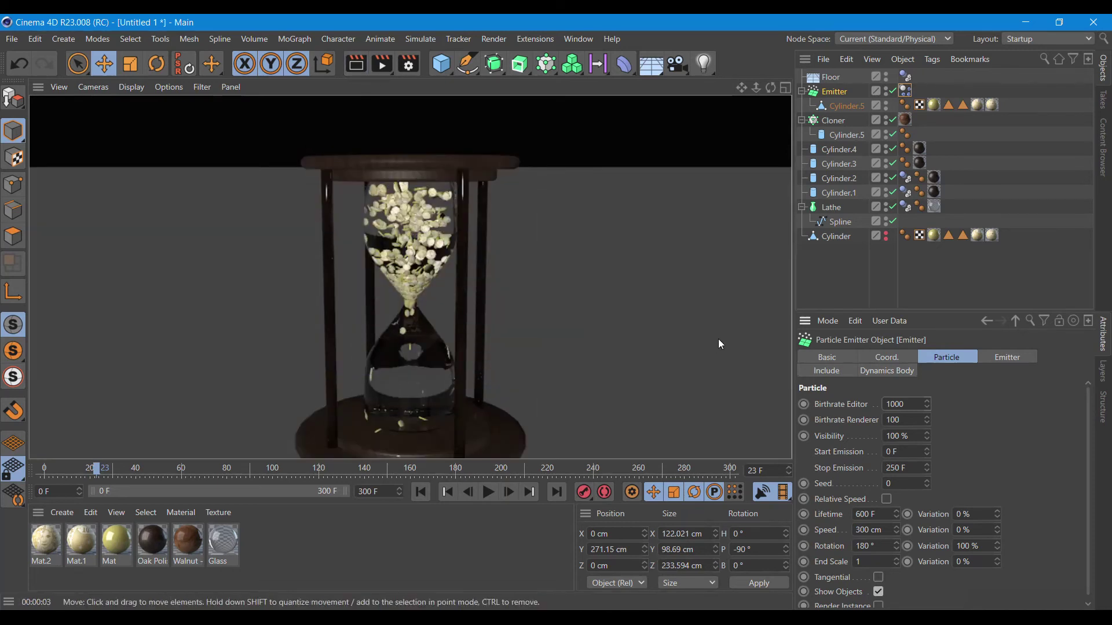
{"action": "left_click", "coordinate": [651, 63]}
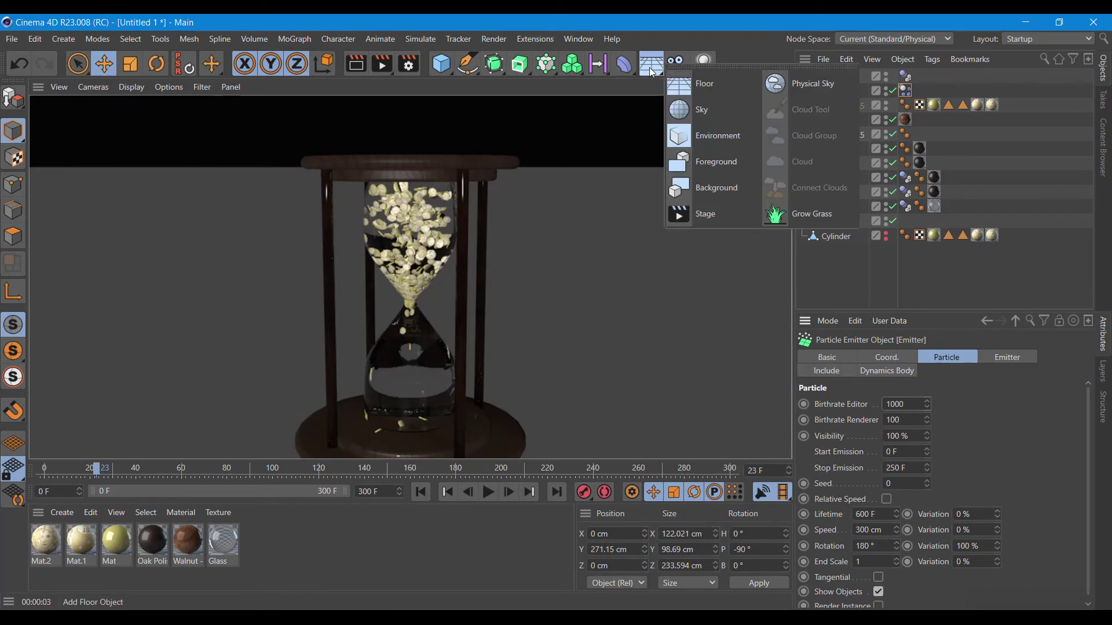
{"action": "left_click", "coordinate": [806, 86]}
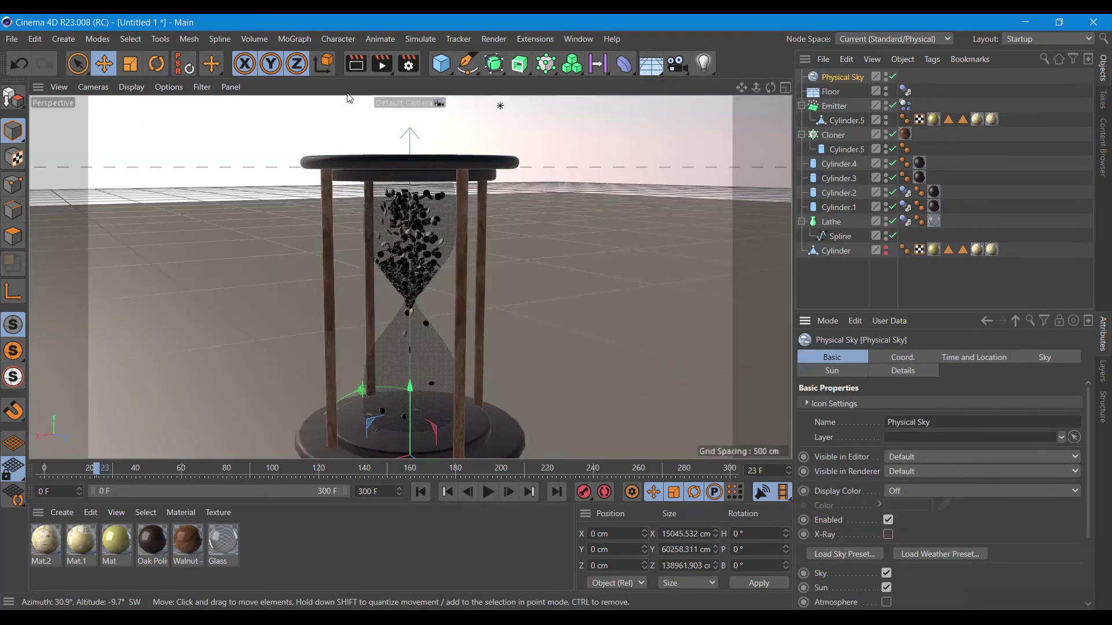
{"action": "left_click", "coordinate": [355, 64]}
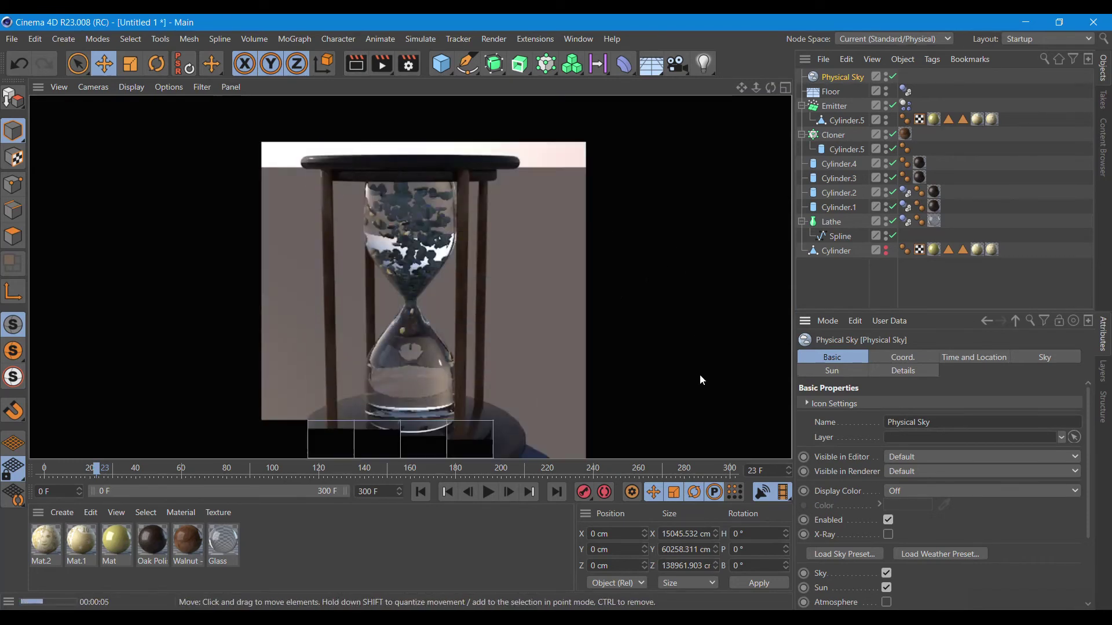
{"action": "double_click", "coordinate": [82, 547]}
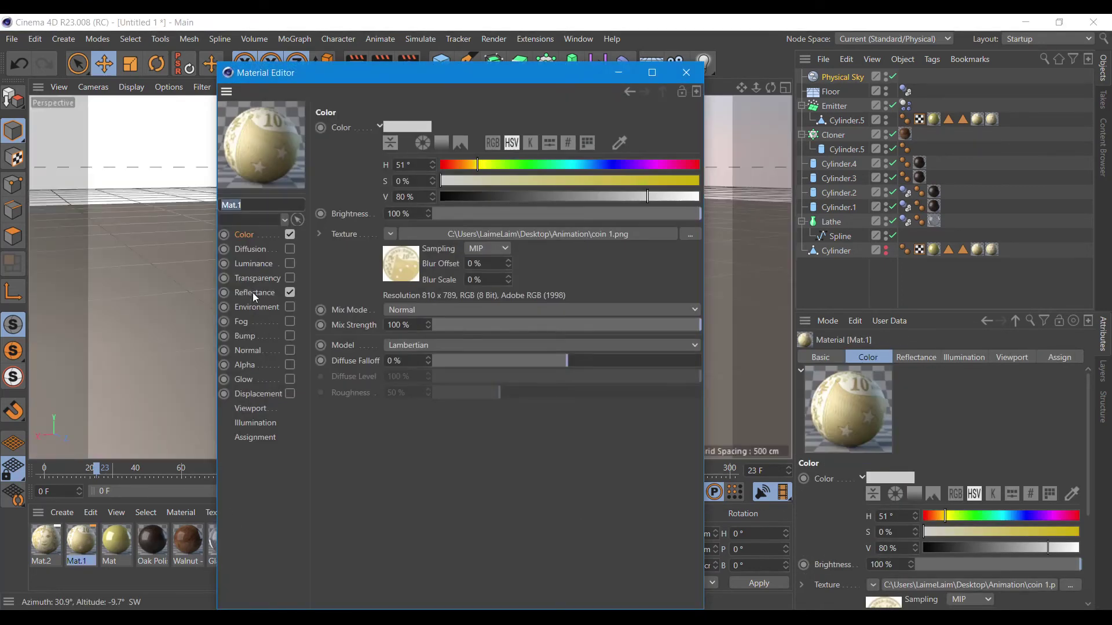
Add a Beckmann reflectance layer to Mat.1 with layer brightness lowered to 44%.
{"action": "left_click", "coordinate": [252, 293]}
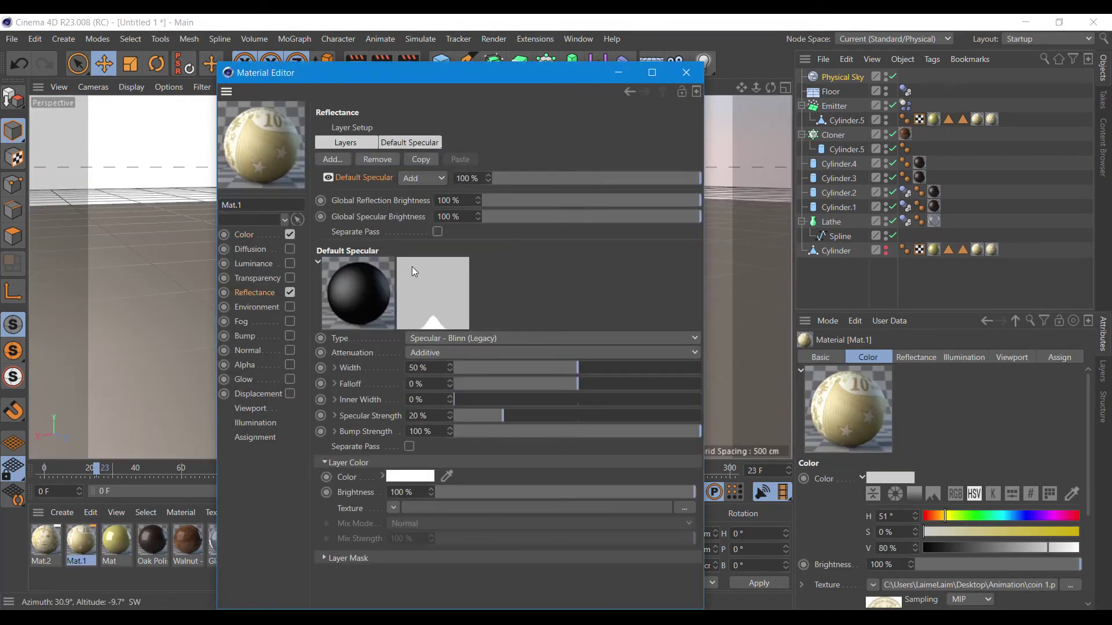
{"action": "left_click", "coordinate": [338, 159]}
{"action": "left_click", "coordinate": [373, 160]}
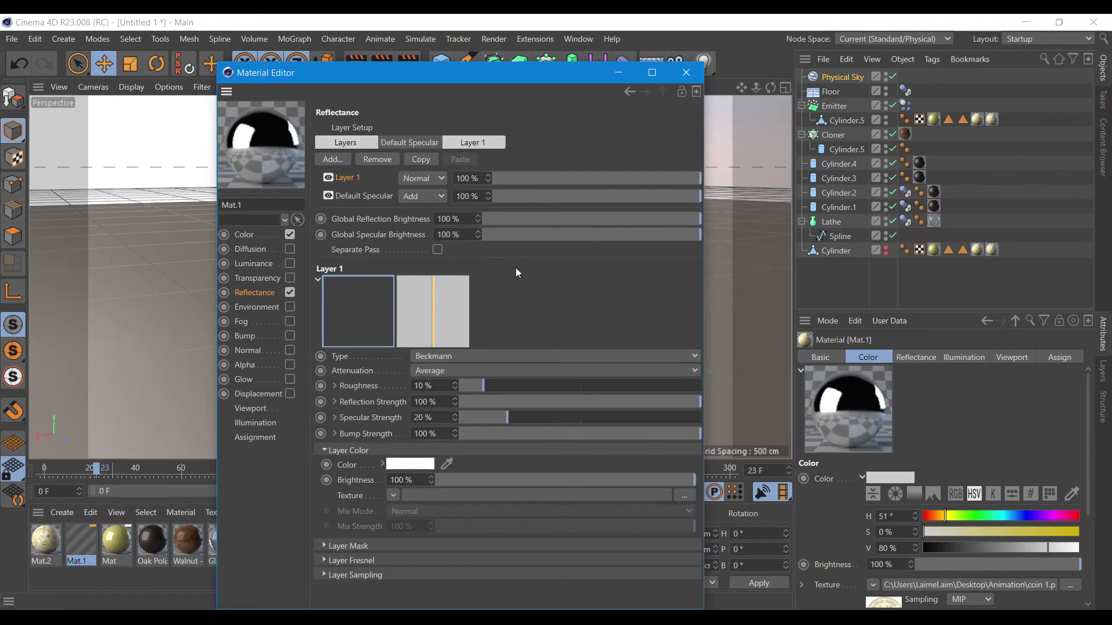
{"action": "left_click_drag", "start_coordinate": [504, 476], "coordinate": [549, 480]}
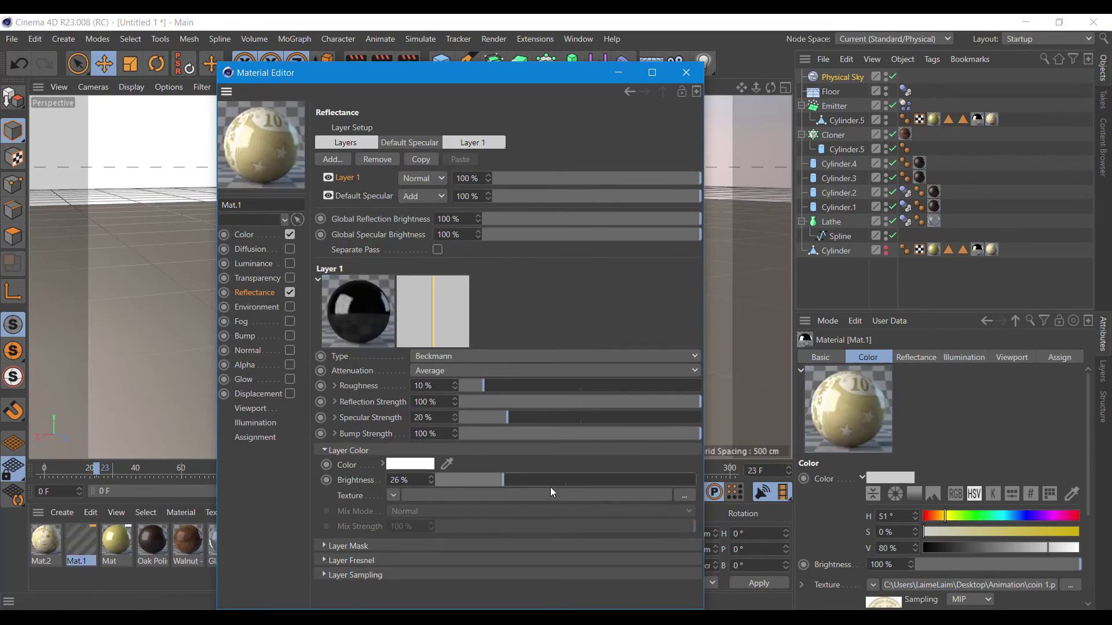
{"action": "left_click", "coordinate": [686, 73]}
Add a Beckmann reflectance layer to Mat.2 at 33% brightness and render the glossier coins.
{"action": "left_click", "coordinate": [46, 541]}
{"action": "double_click", "coordinate": [49, 546]}
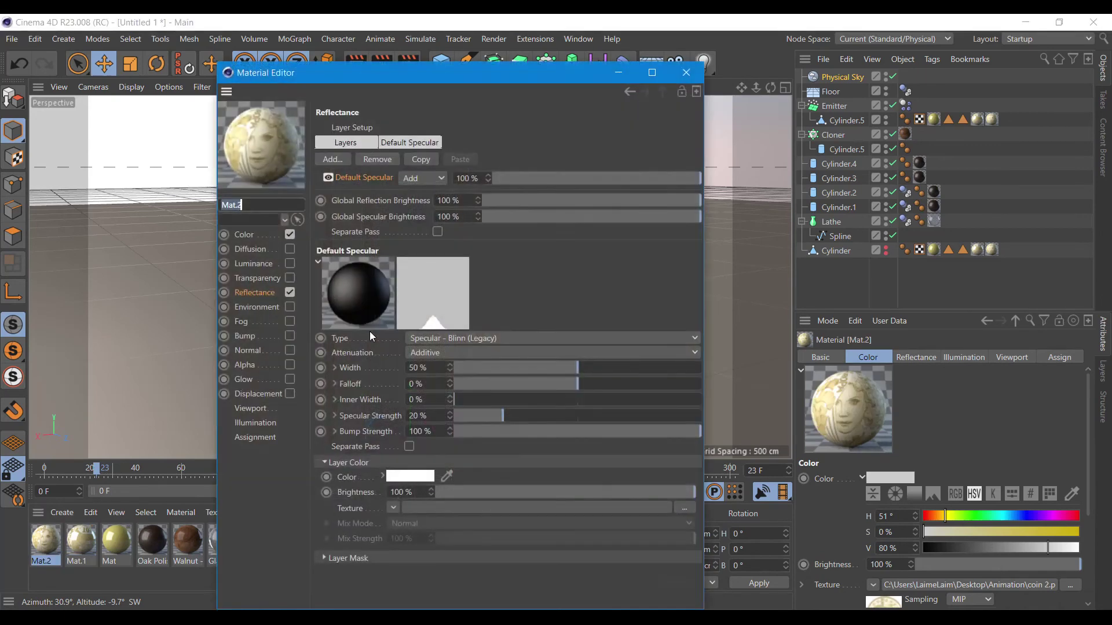
{"action": "left_click", "coordinate": [339, 156]}
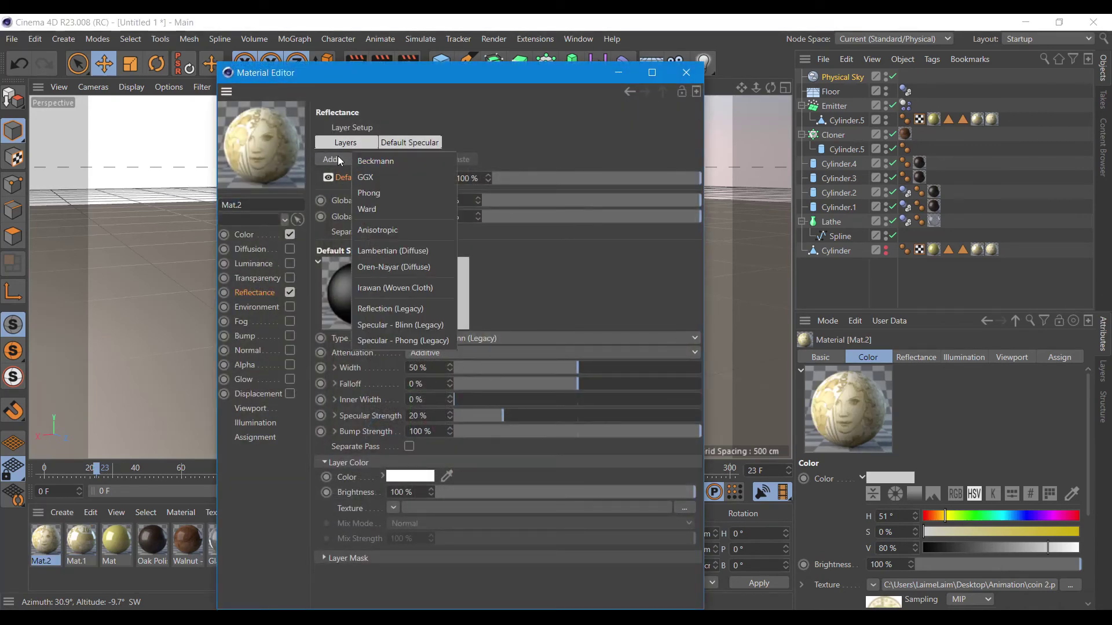
{"action": "left_click", "coordinate": [385, 161]}
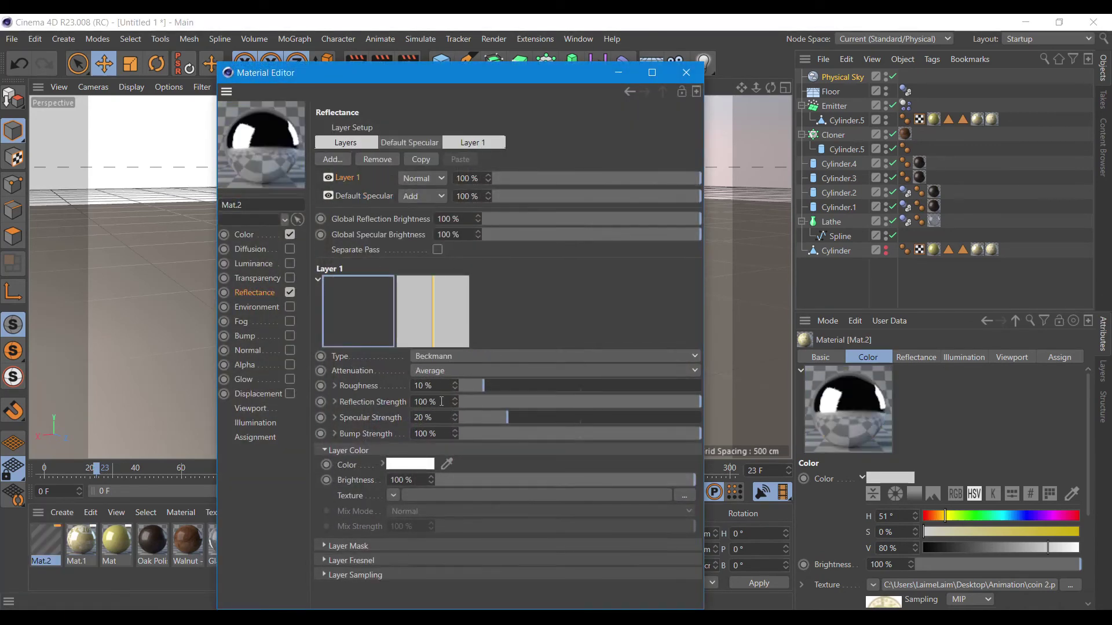
{"action": "left_click", "coordinate": [521, 480]}
{"action": "left_click", "coordinate": [686, 74]}
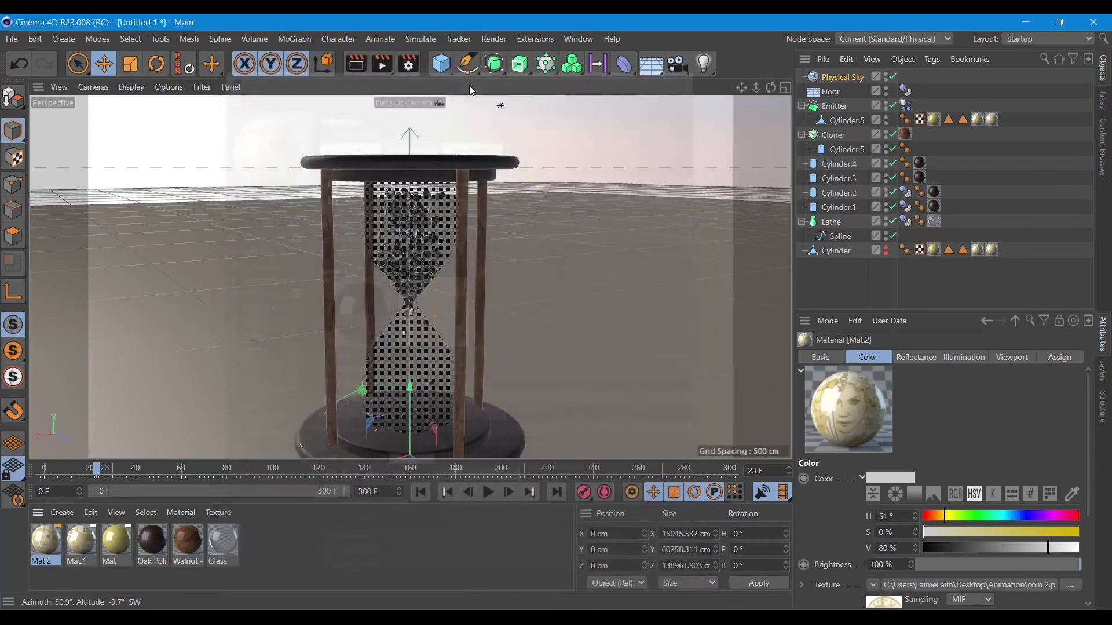
{"action": "left_click", "coordinate": [355, 63]}
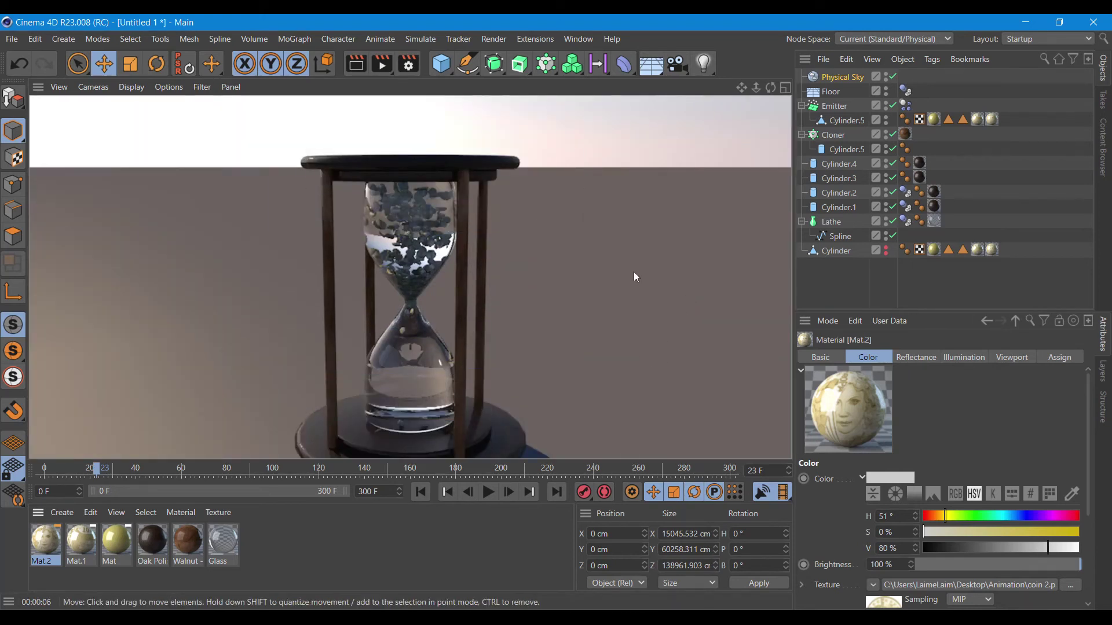
Set the Physical Sky's time to 08:00:00 and render the hourglass in morning light.
{"action": "left_click_drag", "start_coordinate": [770, 88], "coordinate": [493, 231]}
{"action": "scroll", "coordinate": [492, 231], "scroll_direction": "up", "scroll_amount": 2}
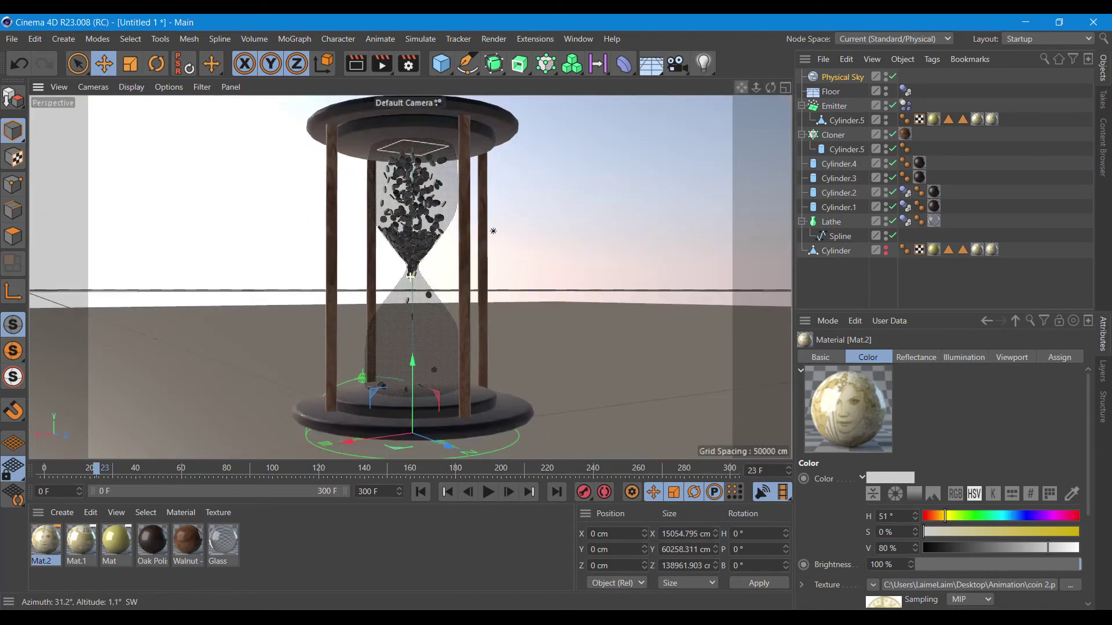
{"action": "left_click", "coordinate": [840, 77]}
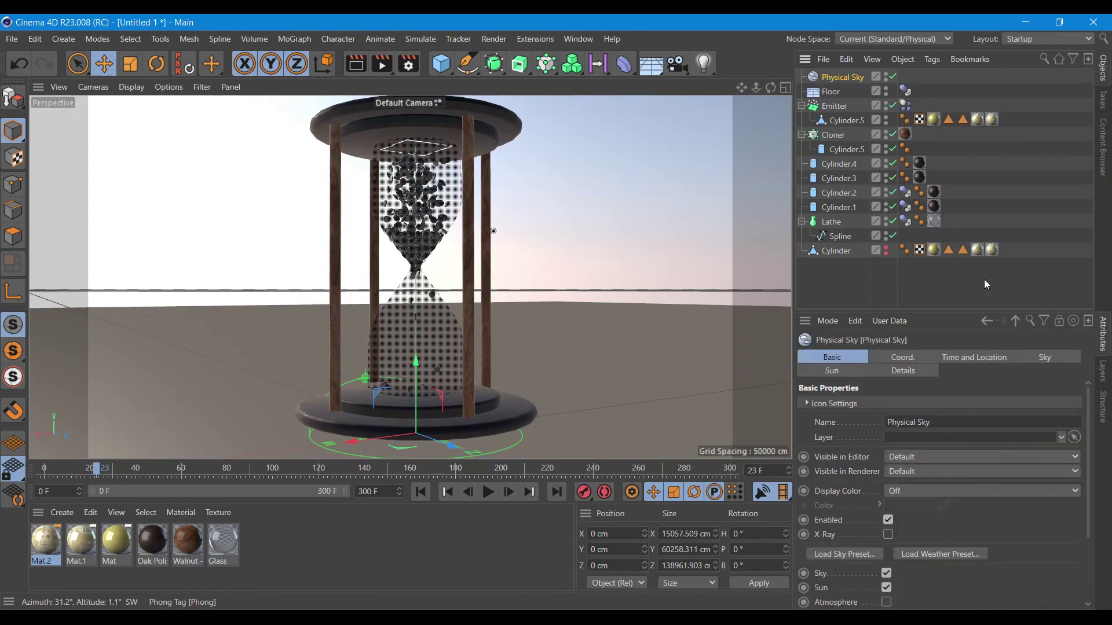
{"action": "left_click", "coordinate": [973, 359]}
{"action": "left_click_drag", "start_coordinate": [1023, 409], "coordinate": [1006, 407]}
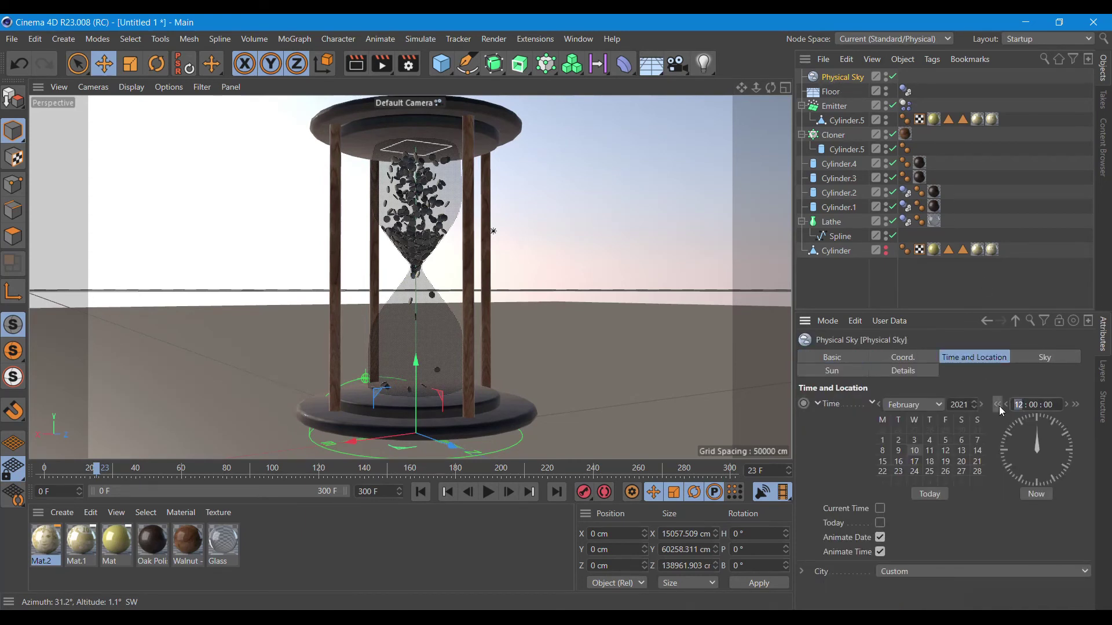
{"action": "type", "text": "08"}
{"action": "key", "text": "Return"}
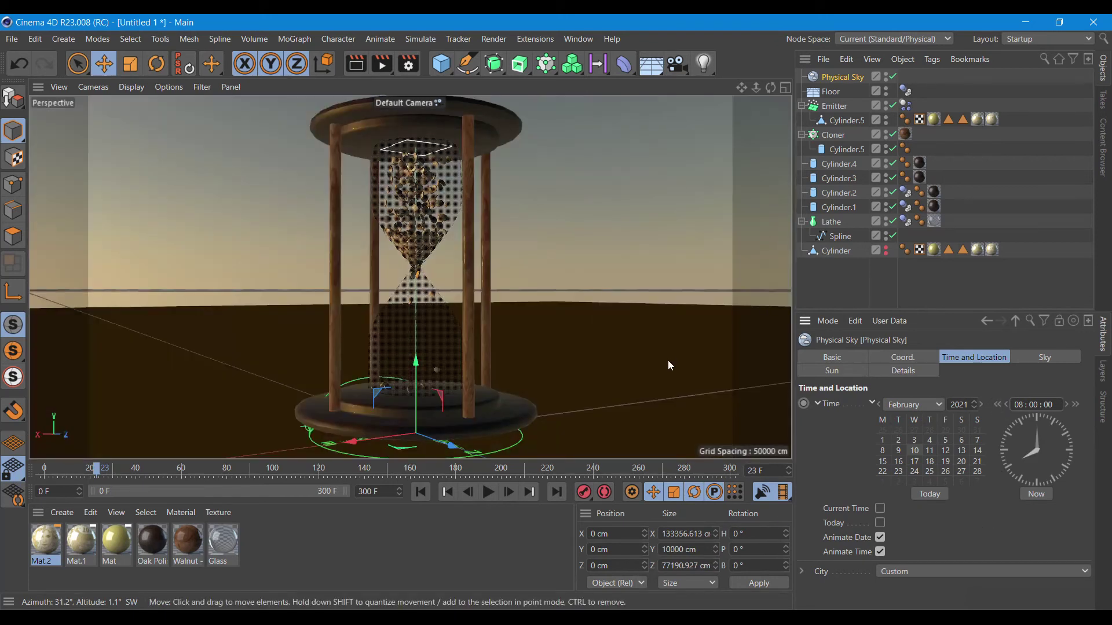
{"action": "left_click", "coordinate": [355, 64]}
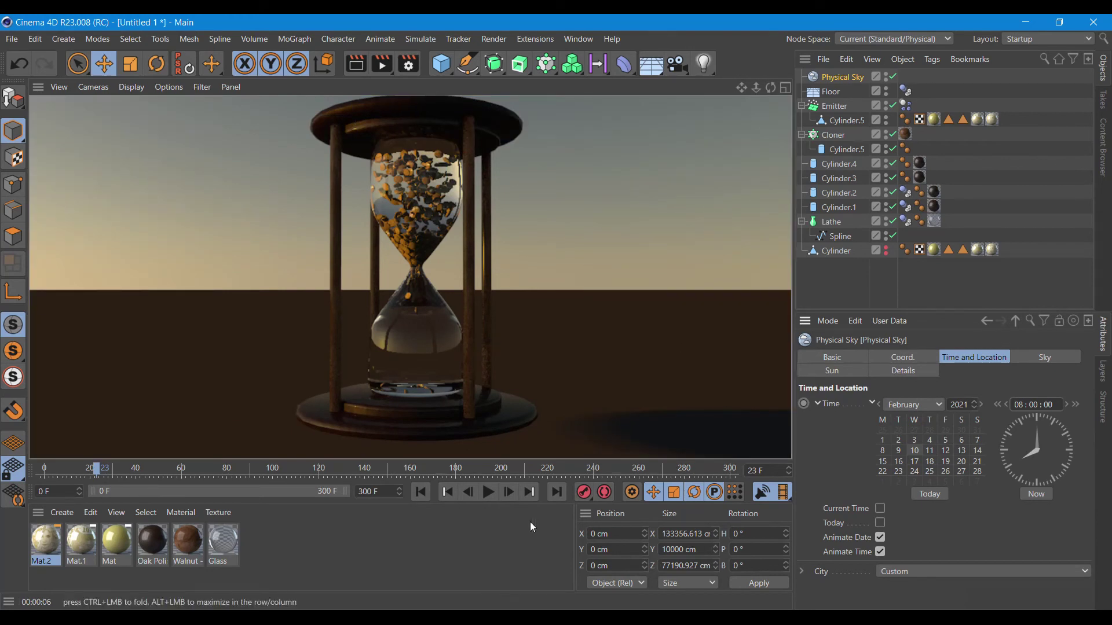
Play the particle animation and pause around frame 30 as coins fall.
{"action": "left_click", "coordinate": [489, 493]}
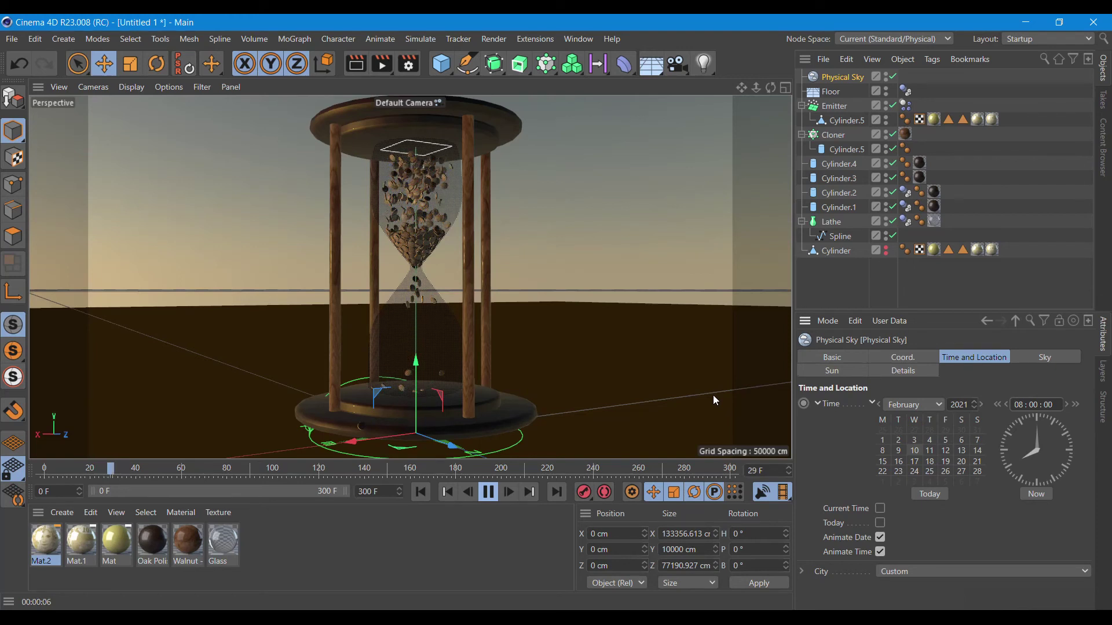
{"action": "left_click", "coordinate": [488, 492]}
Slow the Emitter's particle Speed to 50 cm and replay the simulation from frame 0.
{"action": "left_click", "coordinate": [836, 110]}
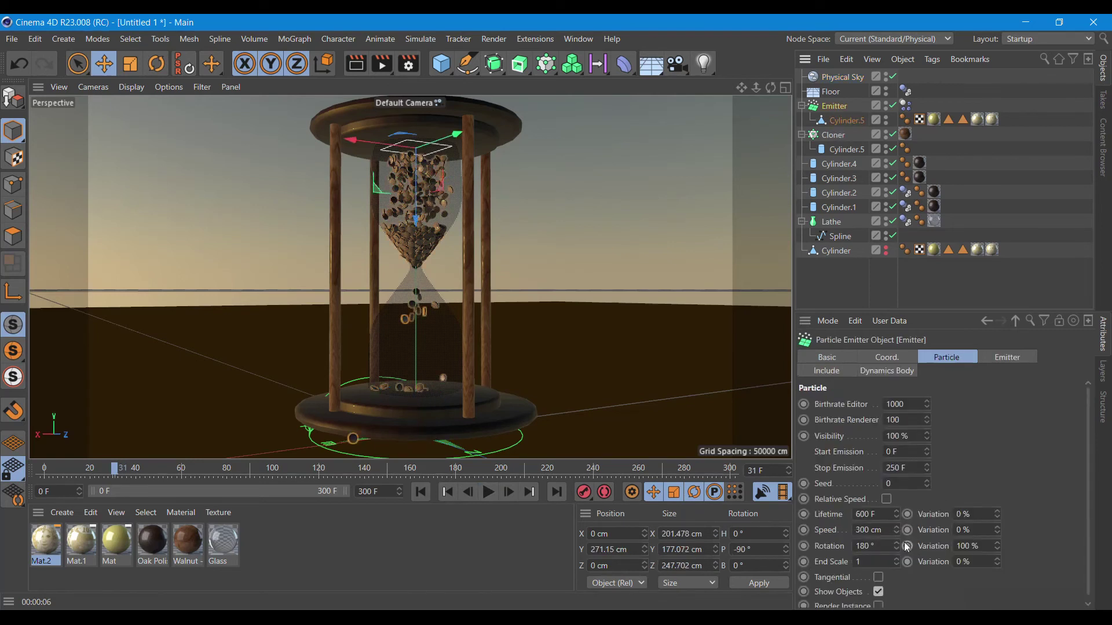
{"action": "double_click", "coordinate": [883, 531]}
{"action": "type", "text": "50"}
{"action": "left_click", "coordinate": [1005, 463]}
{"action": "left_click", "coordinate": [421, 491]}
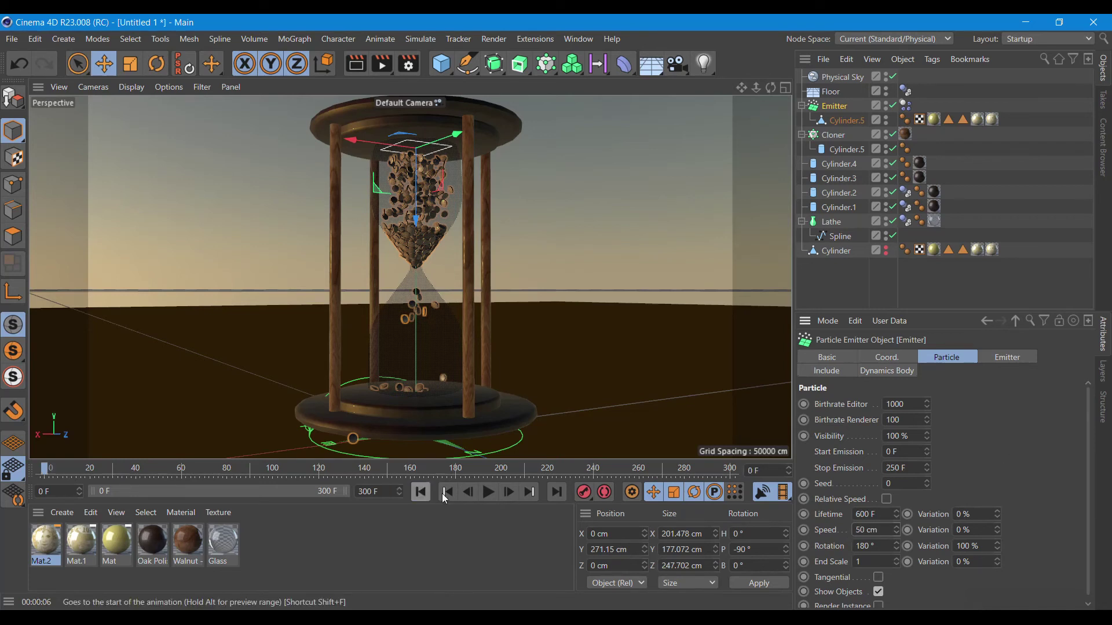
{"action": "left_click", "coordinate": [484, 494]}
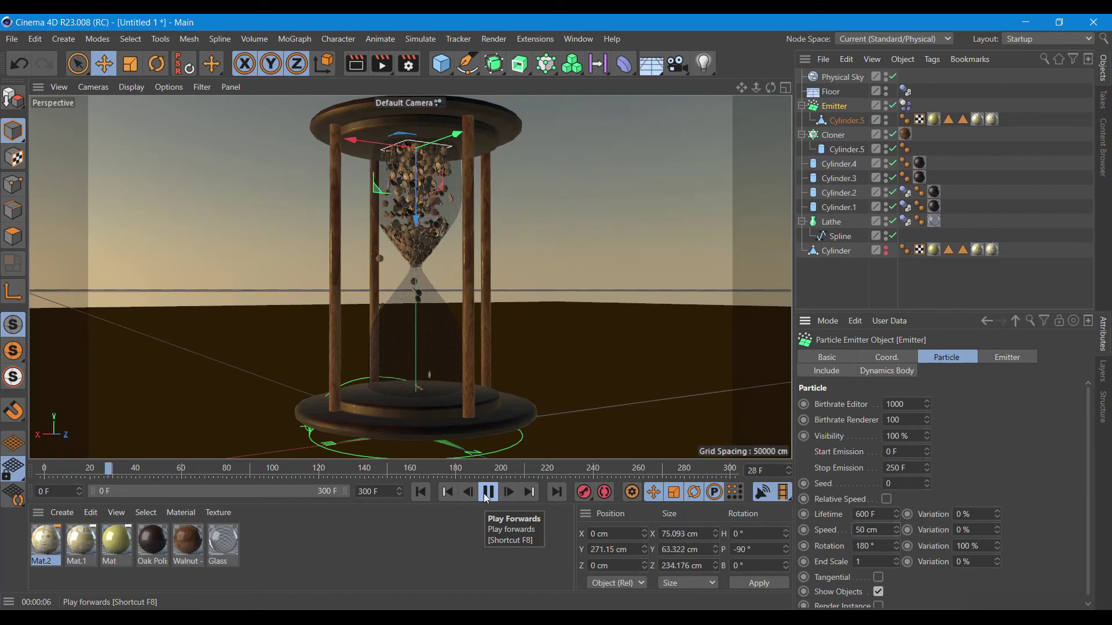
{"action": "left_click", "coordinate": [488, 492]}
Set Stop Emission to 50 F and replay the animation from the start.
{"action": "left_click", "coordinate": [903, 468]}
{"action": "type", "text": "50"}
{"action": "key", "text": "Return"}
{"action": "left_click", "coordinate": [447, 492]}
{"action": "left_click", "coordinate": [488, 492]}
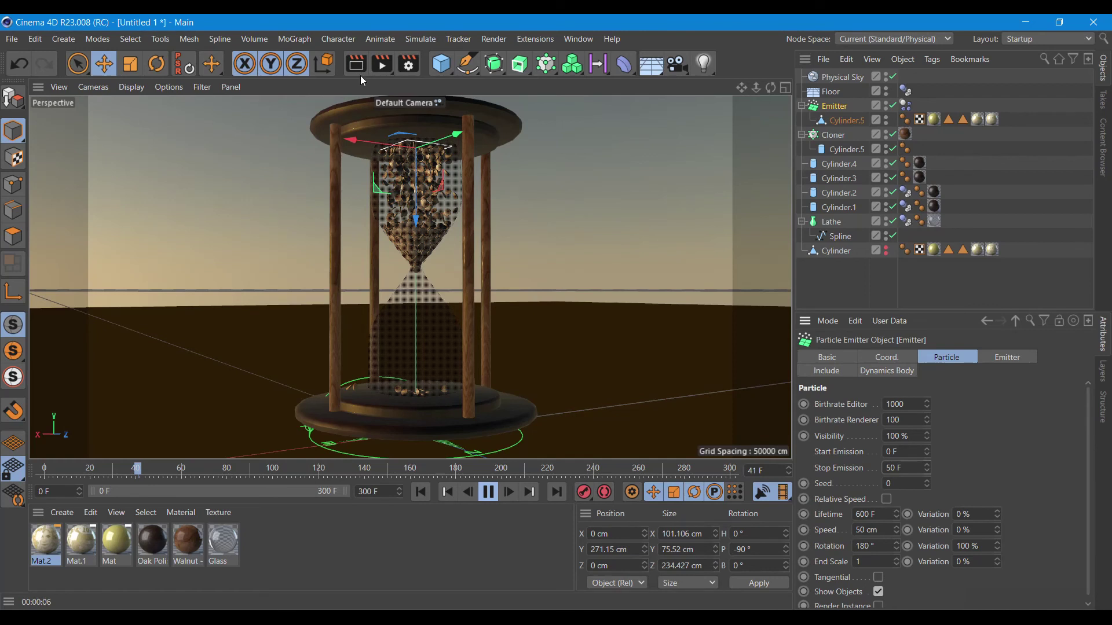
Render the current frame with Ctrl+R and show the Content Browser's preset materials.
{"action": "key", "text": "ctrl+r"}
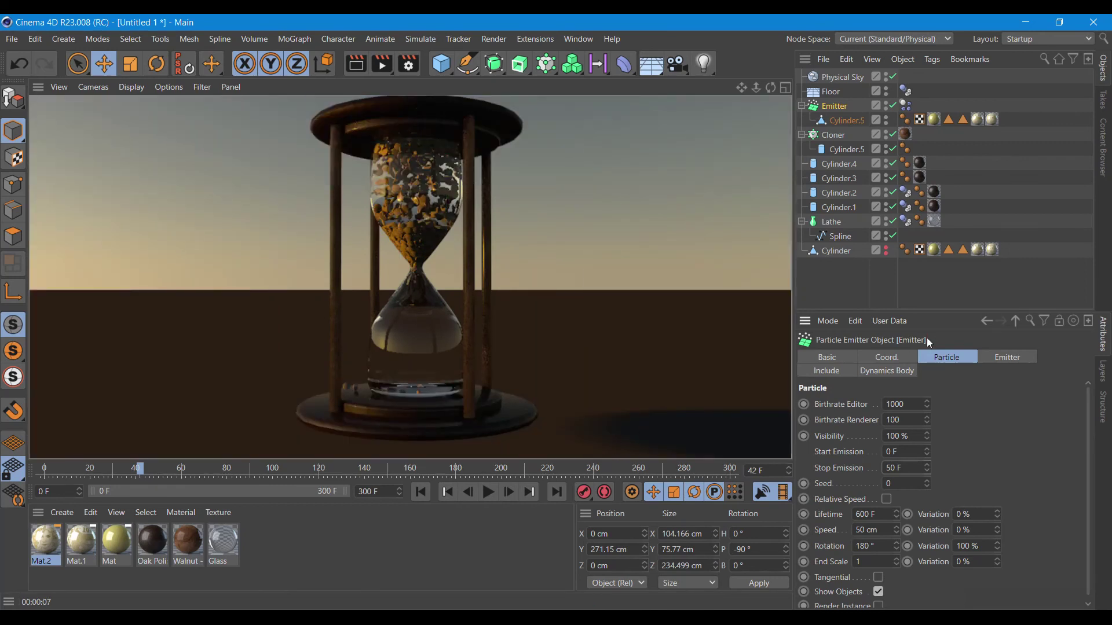
{"action": "left_click", "coordinate": [1104, 151]}
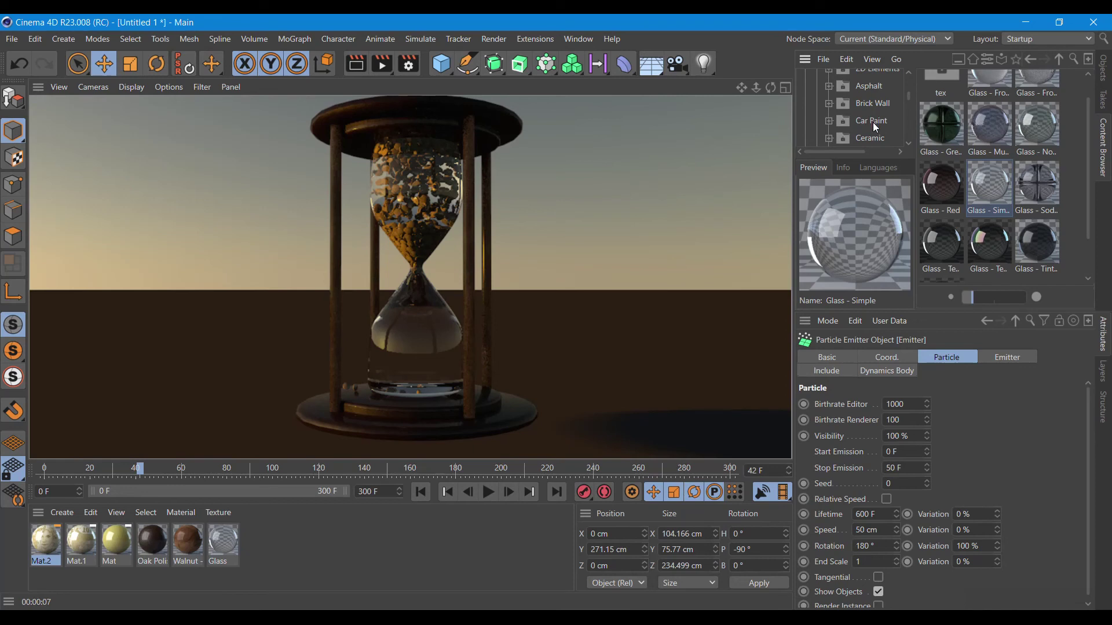
Browse Ceramic, Leather, Sketch and Walls presets, then drag Stonework 10 into the material list.
{"action": "left_click", "coordinate": [867, 138]}
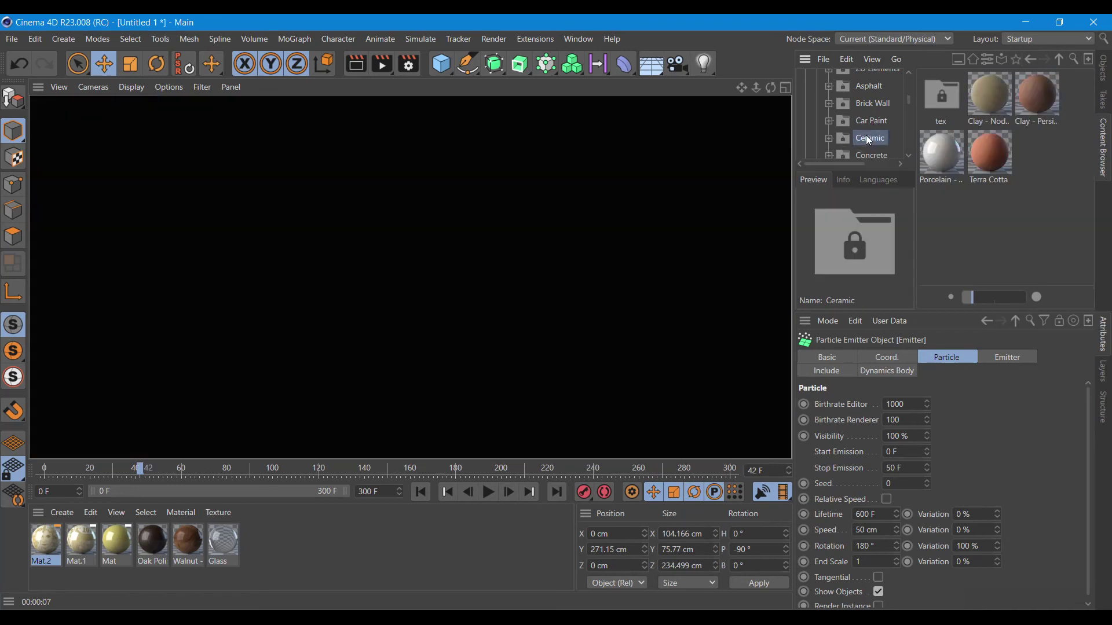
{"action": "scroll", "coordinate": [865, 131], "scroll_direction": "down", "scroll_amount": 3}
{"action": "left_click", "coordinate": [869, 139]}
{"action": "scroll", "coordinate": [868, 141], "scroll_direction": "down", "scroll_amount": 3}
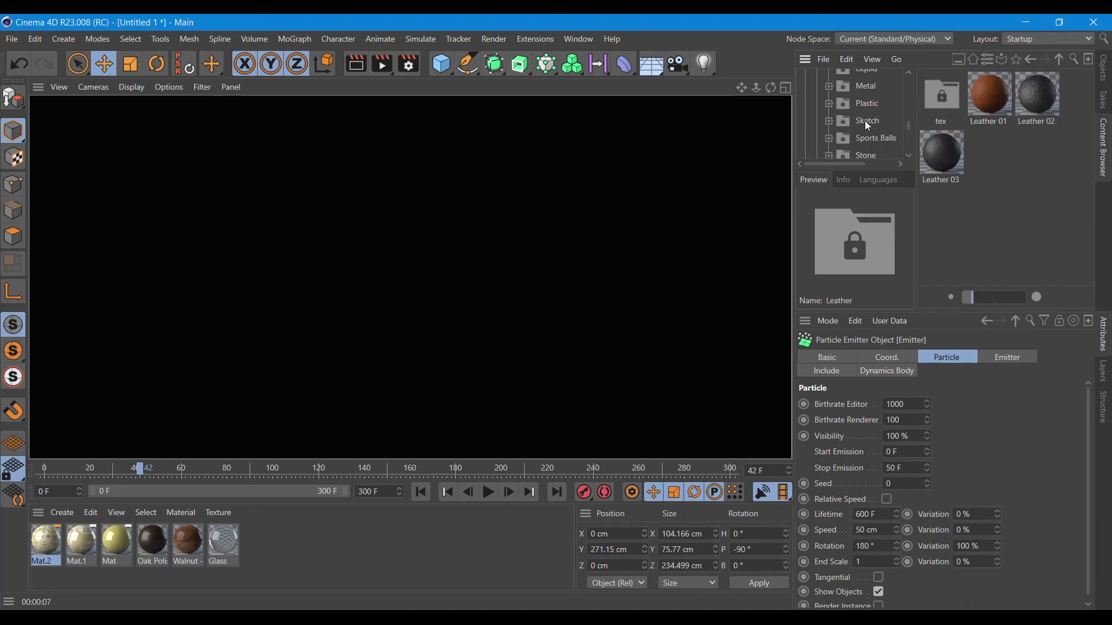
{"action": "left_click", "coordinate": [866, 122]}
{"action": "scroll", "coordinate": [863, 144], "scroll_direction": "down", "scroll_amount": 3}
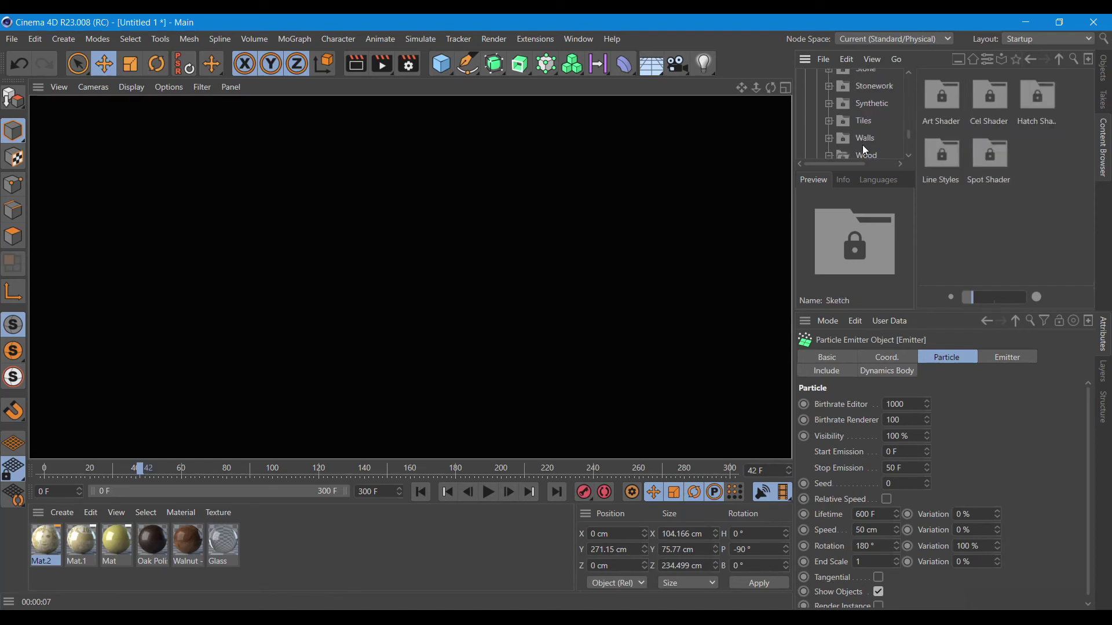
{"action": "left_click", "coordinate": [866, 141]}
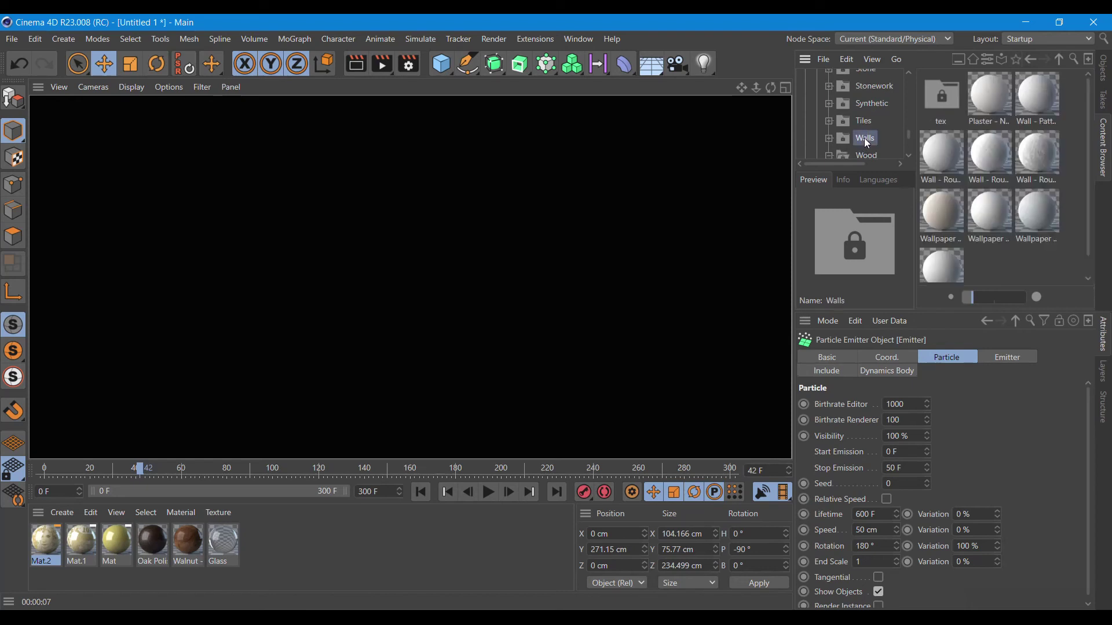
{"action": "left_click", "coordinate": [869, 85]}
{"action": "scroll", "coordinate": [993, 183], "scroll_direction": "down", "scroll_amount": 1}
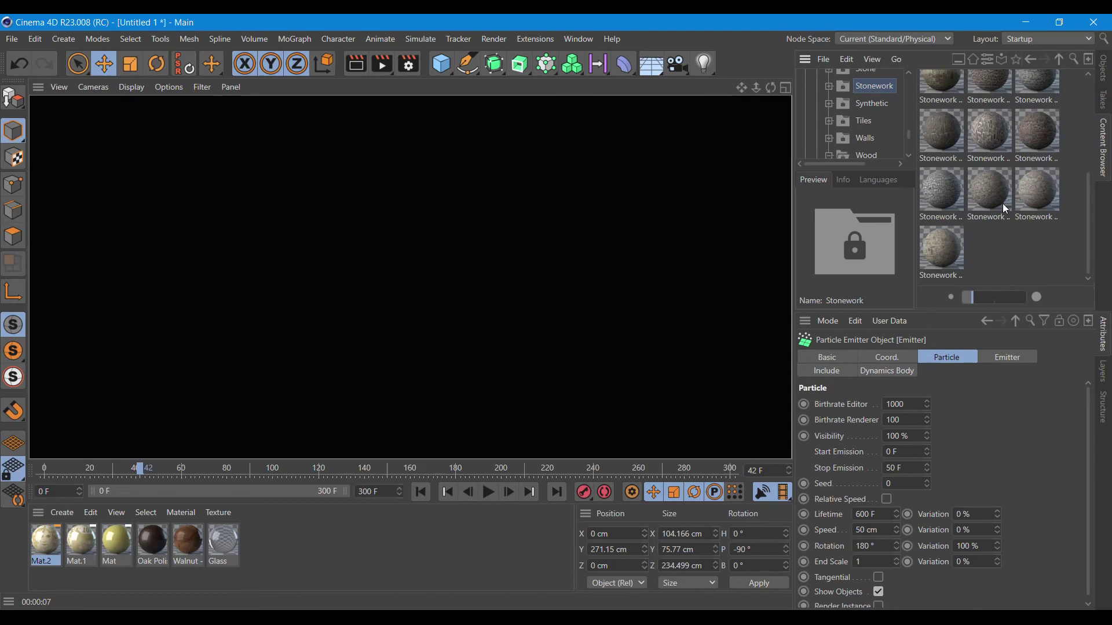
{"action": "mouse_move", "coordinate": [943, 242]}
{"action": "left_mouse_down"}
{"action": "mouse_move", "coordinate": [845, 339]}
{"action": "mouse_move", "coordinate": [258, 544]}
{"action": "left_mouse_up"}
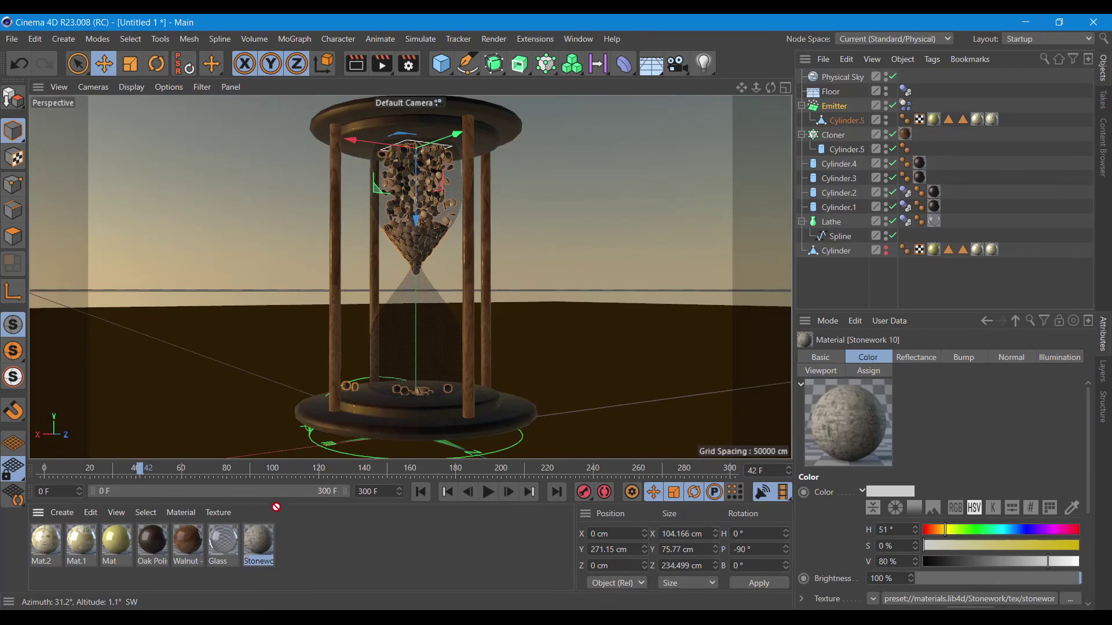
Apply Stonework 10 to the Floor, render it, briefly play the animation, and add an Omni Light.
{"action": "left_click_drag", "start_coordinate": [258, 544], "coordinate": [832, 92]}
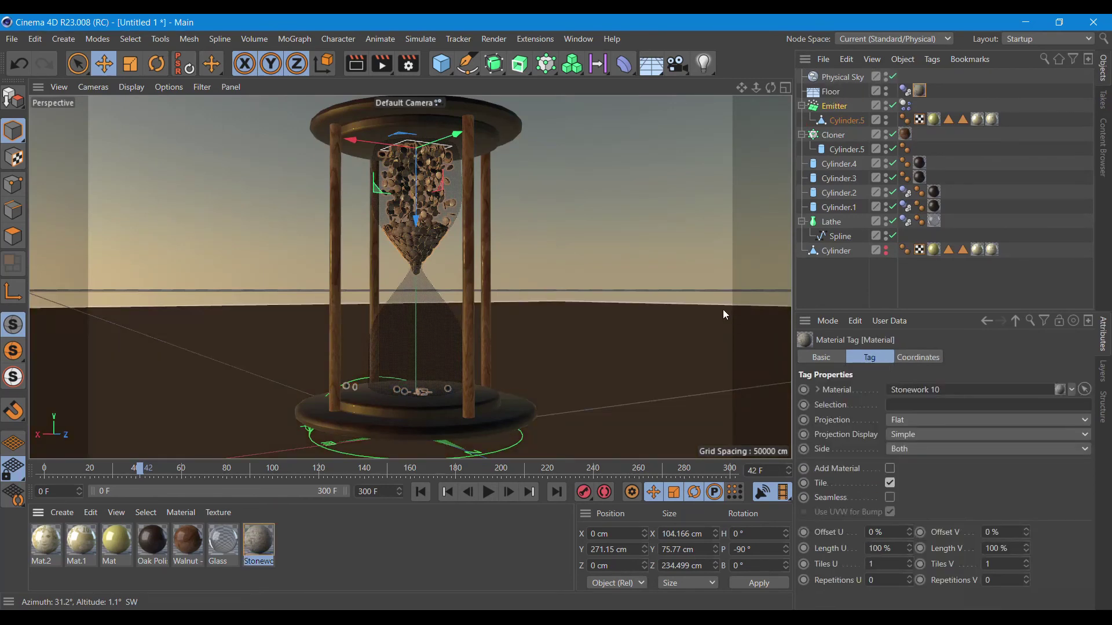
{"action": "left_click", "coordinate": [356, 63]}
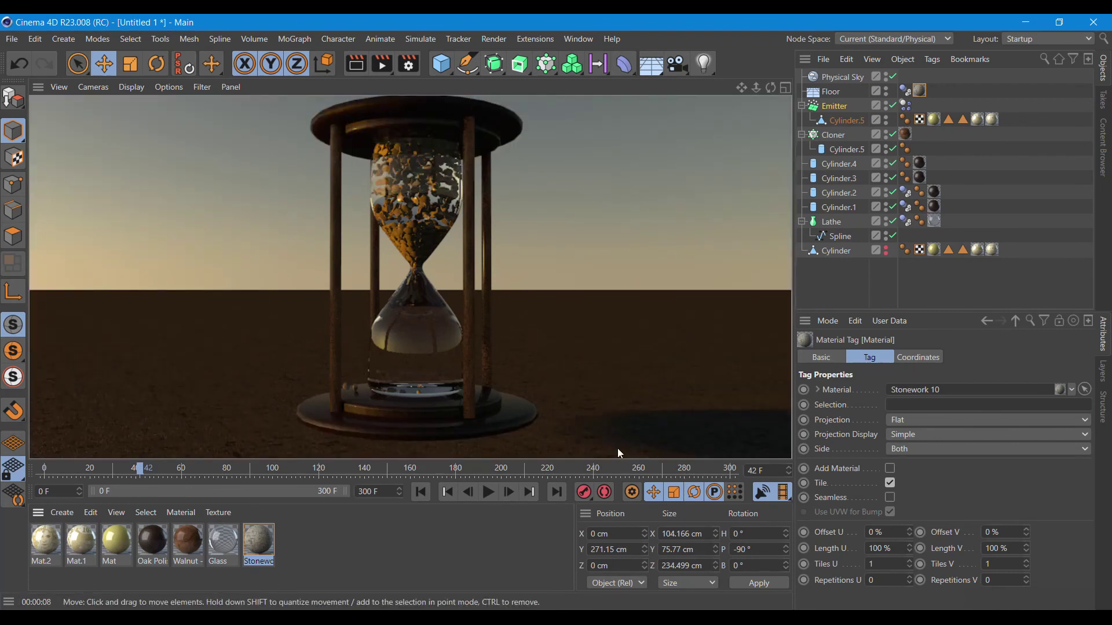
{"action": "left_click", "coordinate": [488, 493]}
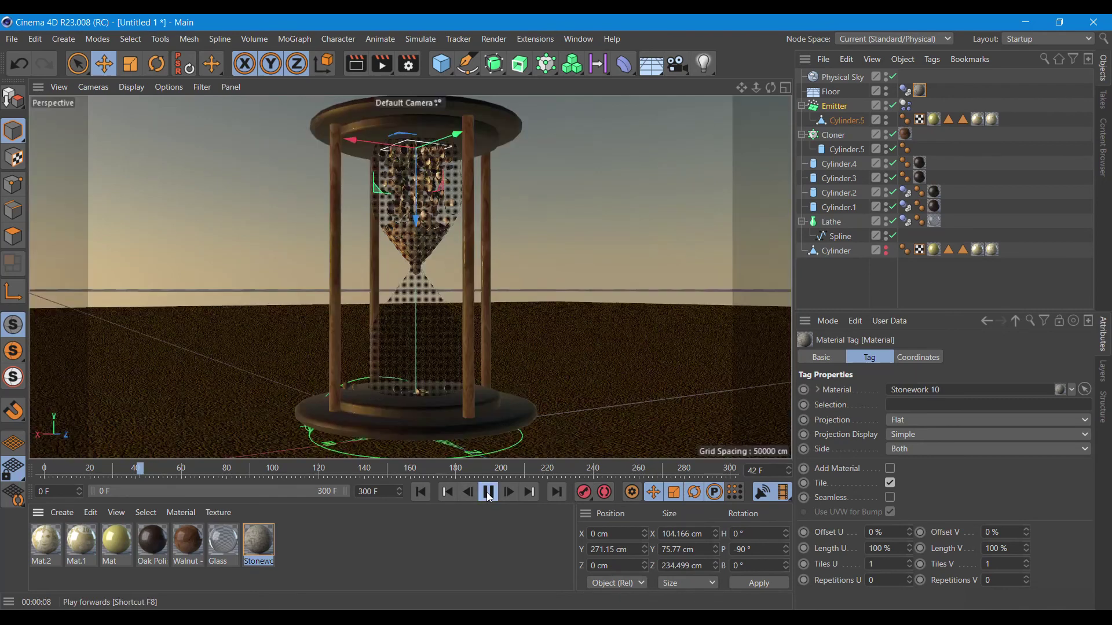
{"action": "left_click", "coordinate": [488, 497]}
{"action": "left_click", "coordinate": [703, 62]}
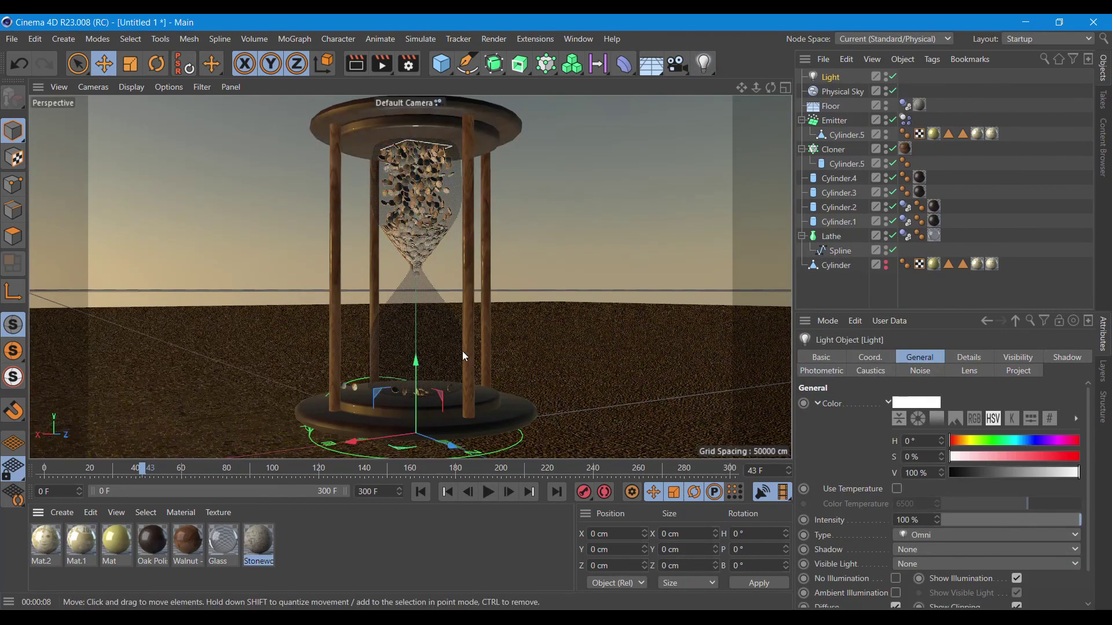
Raise the omni light to about 262 cm above the hourglass, then render and play the animation.
{"action": "left_click_drag", "start_coordinate": [417, 367], "coordinate": [429, 116]}
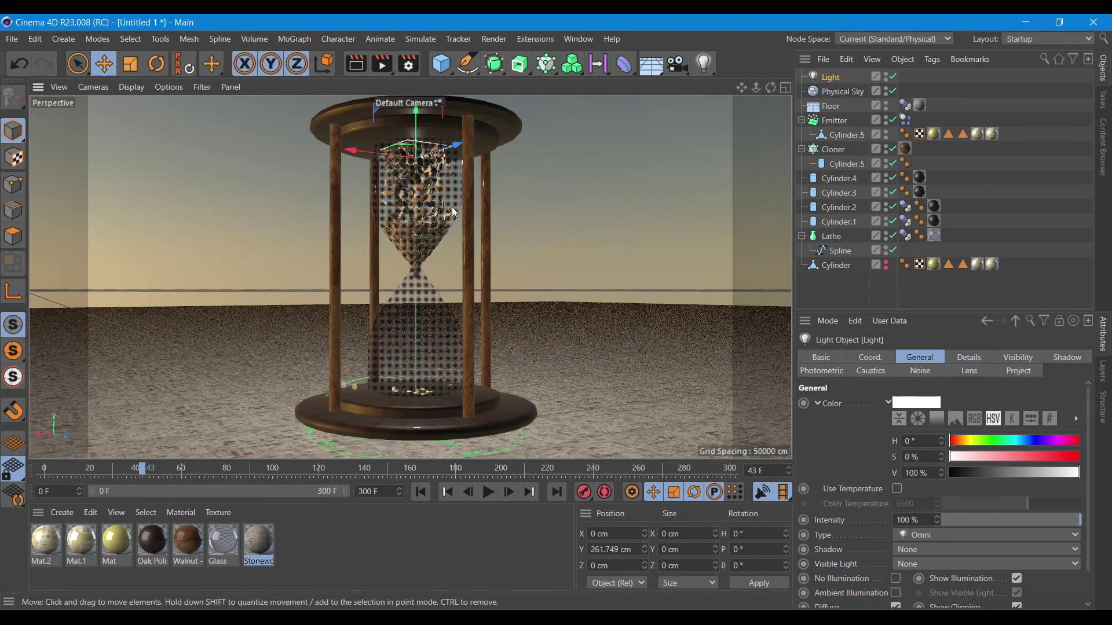
{"action": "left_click", "coordinate": [356, 62]}
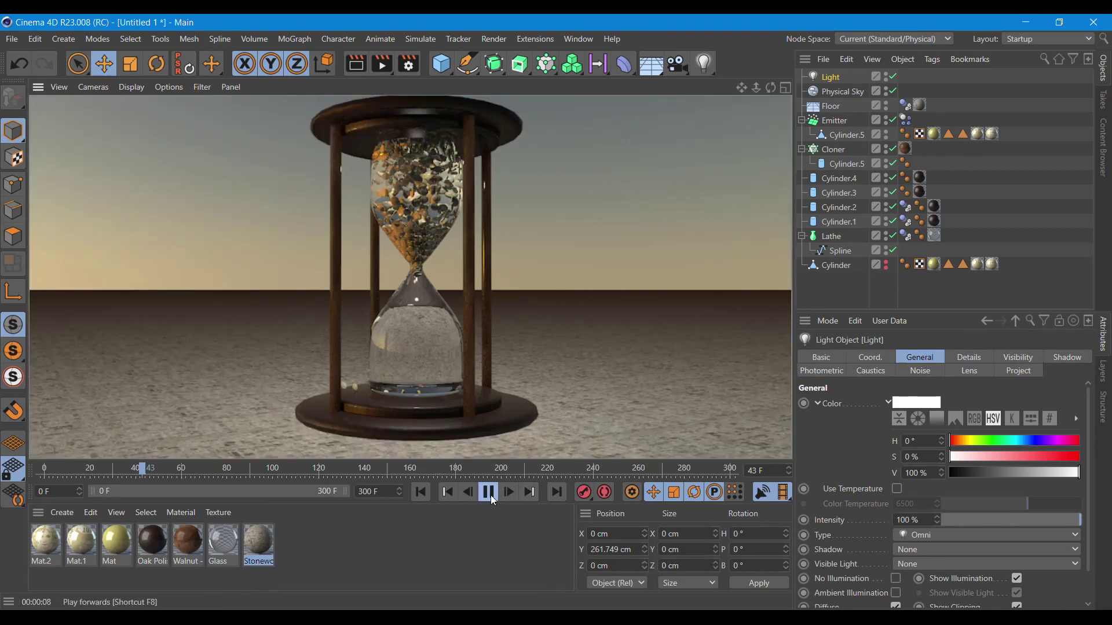
{"action": "left_click", "coordinate": [491, 495]}
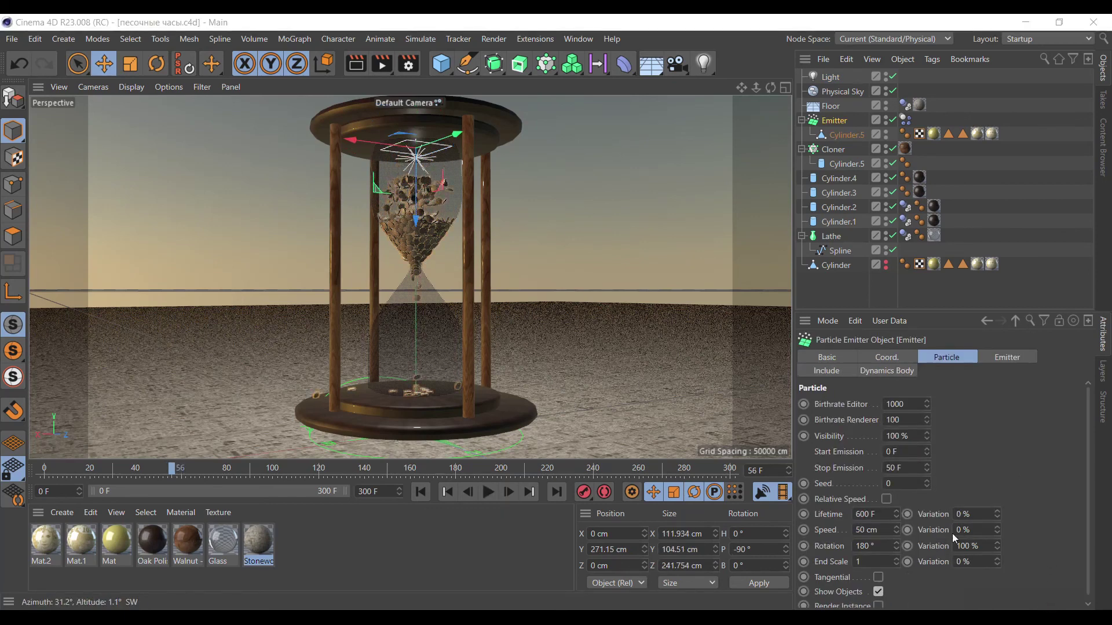
Set 10% lifetime variation and 20% speed variation, then preview a 400 cm particle speed.
{"action": "left_click", "coordinate": [876, 530]}
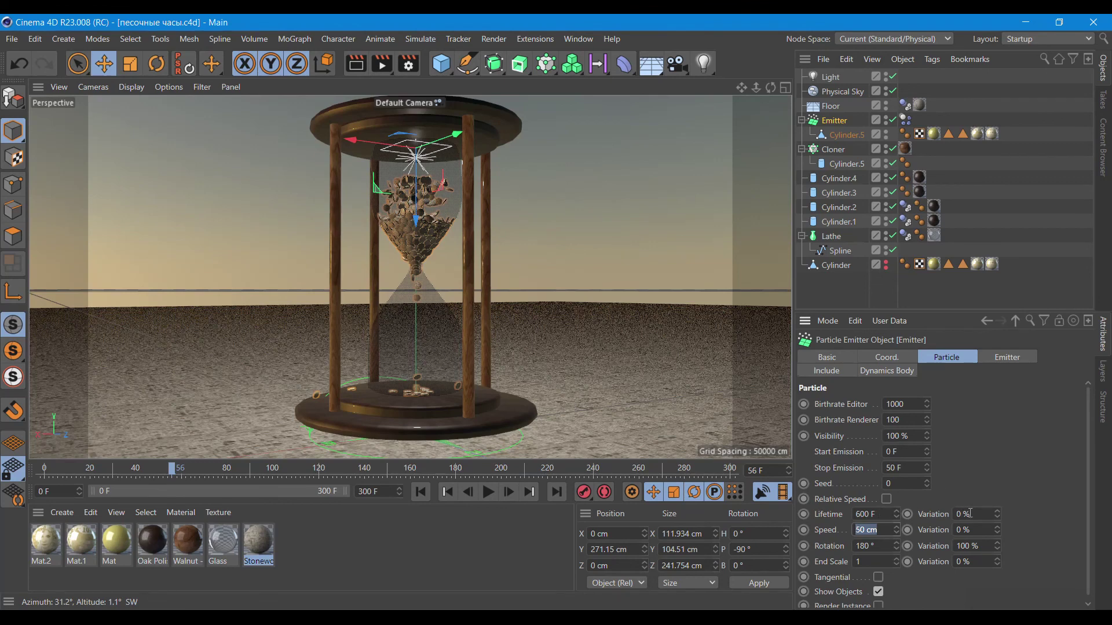
{"action": "key", "text": "shift+Tab"}
{"action": "type", "text": "10"}
{"action": "left_click", "coordinate": [949, 530]}
{"action": "type", "text": "20"}
{"action": "key", "text": "Return"}
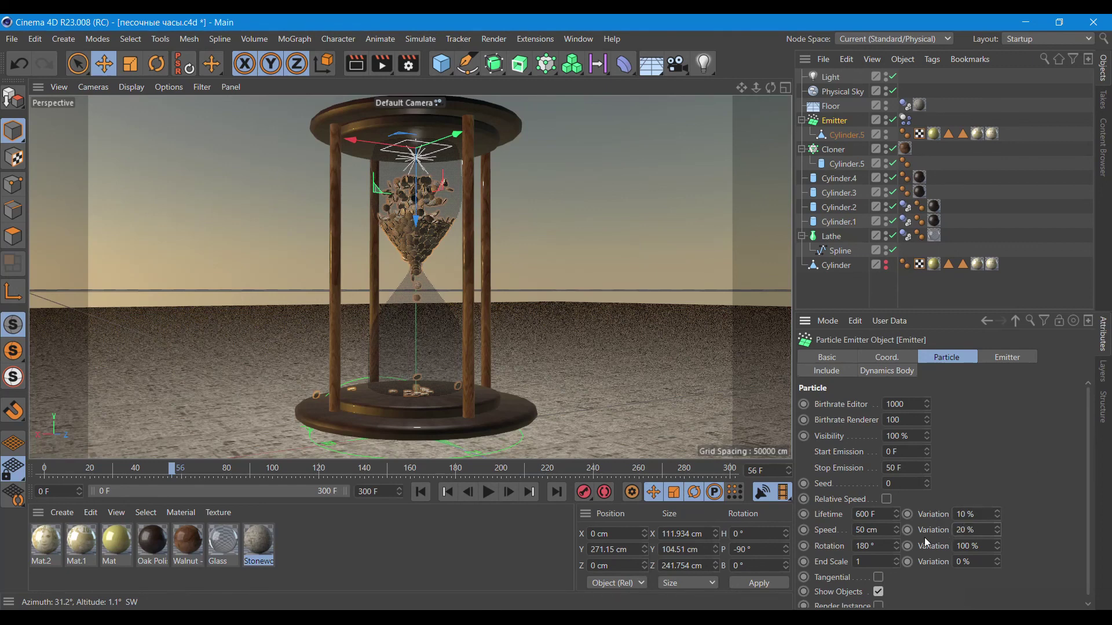
{"action": "left_click", "coordinate": [864, 531]}
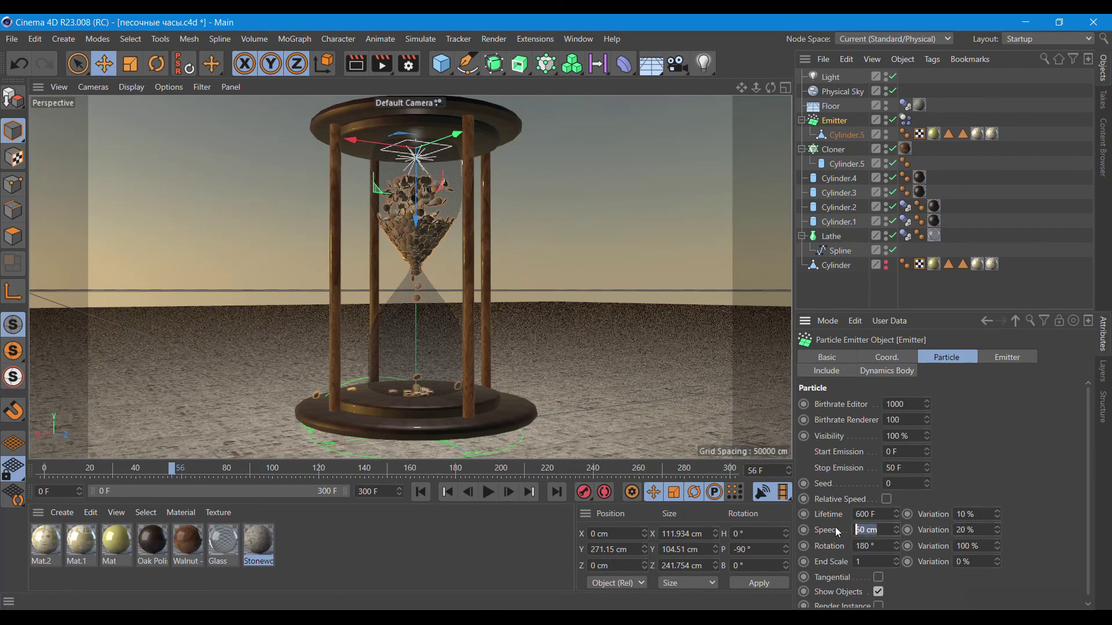
{"action": "type", "text": "400"}
{"action": "key", "text": "Return"}
{"action": "left_click", "coordinate": [488, 493]}
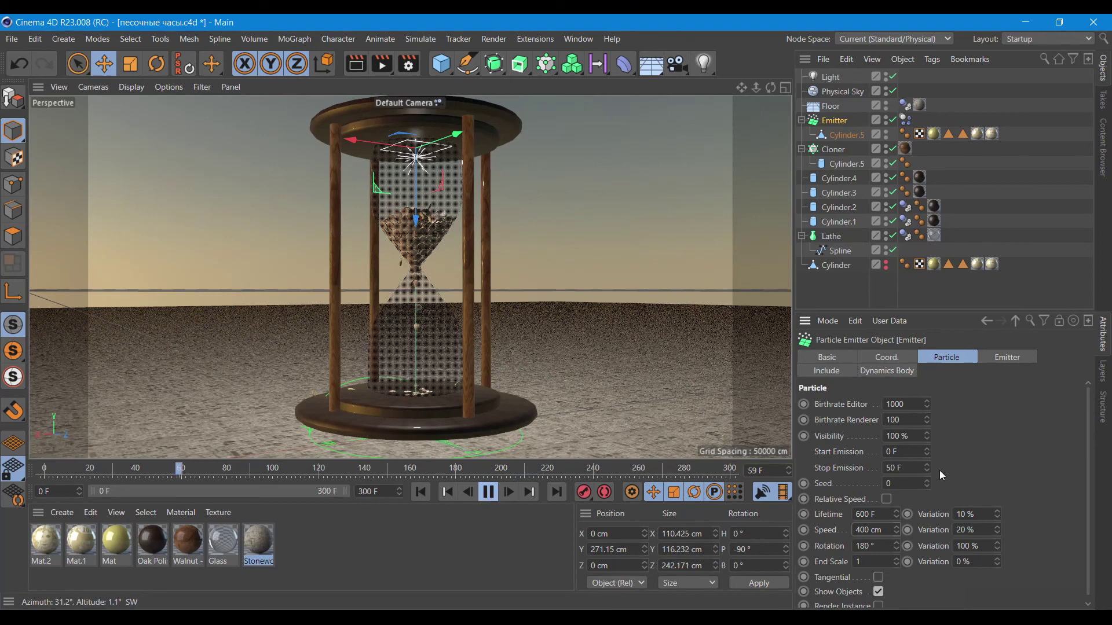
Lower particle speed to 100 cm, stop emission at frame 280, and replay from frame 0.
{"action": "left_click", "coordinate": [884, 531]}
{"action": "key", "text": "BackSpace"}
{"action": "type", "text": "100"}
{"action": "key", "text": "Return"}
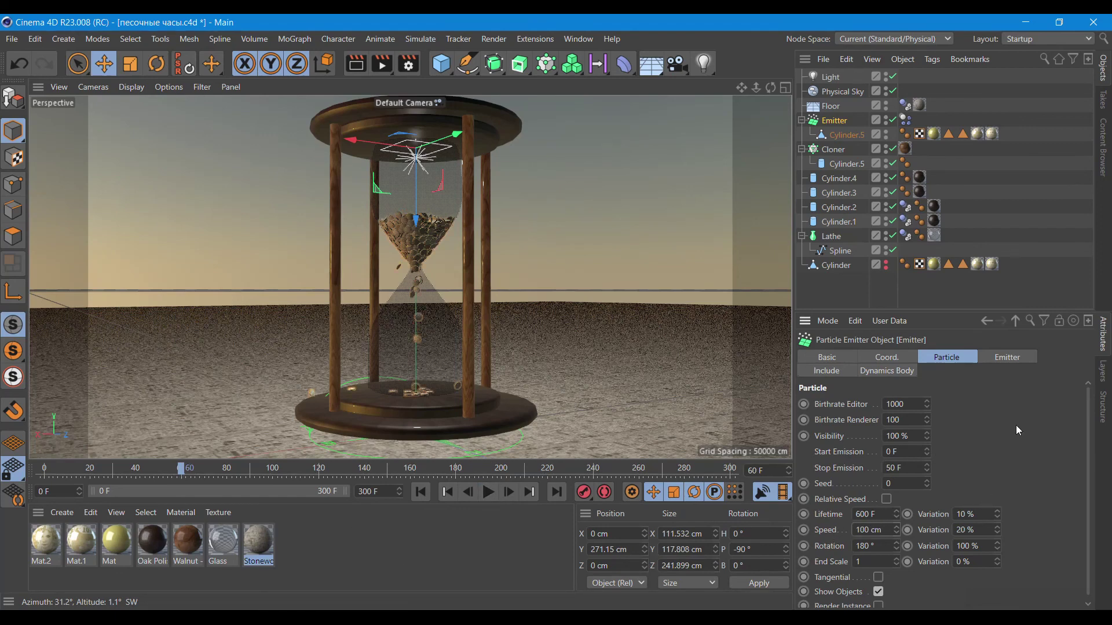
{"action": "left_click", "coordinate": [907, 468]}
{"action": "type", "text": "280"}
{"action": "key", "text": "Return"}
{"action": "left_click", "coordinate": [421, 492]}
{"action": "left_click", "coordinate": [488, 492]}
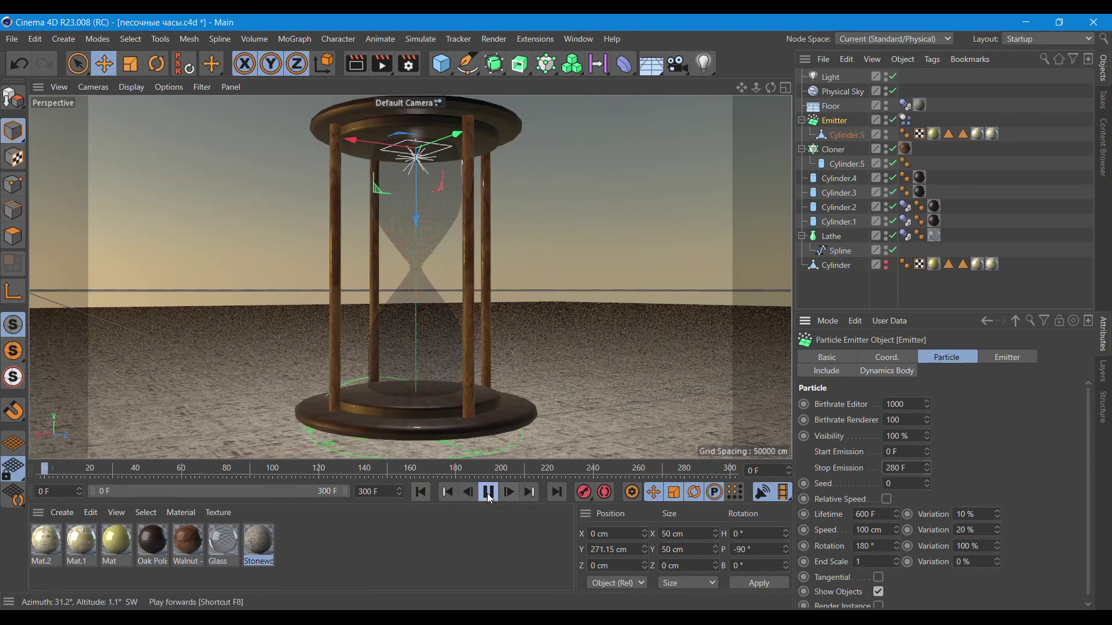